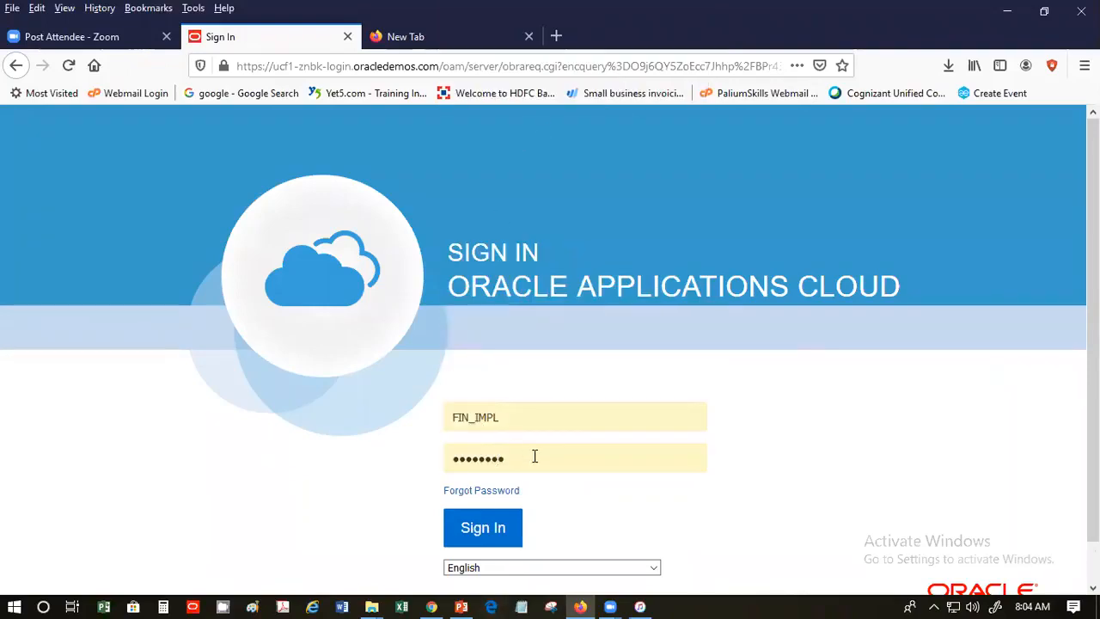
- Re-enter the account password, submit the sign-in, and update Firefox's saved login
drag(535, 456, 421, 454)
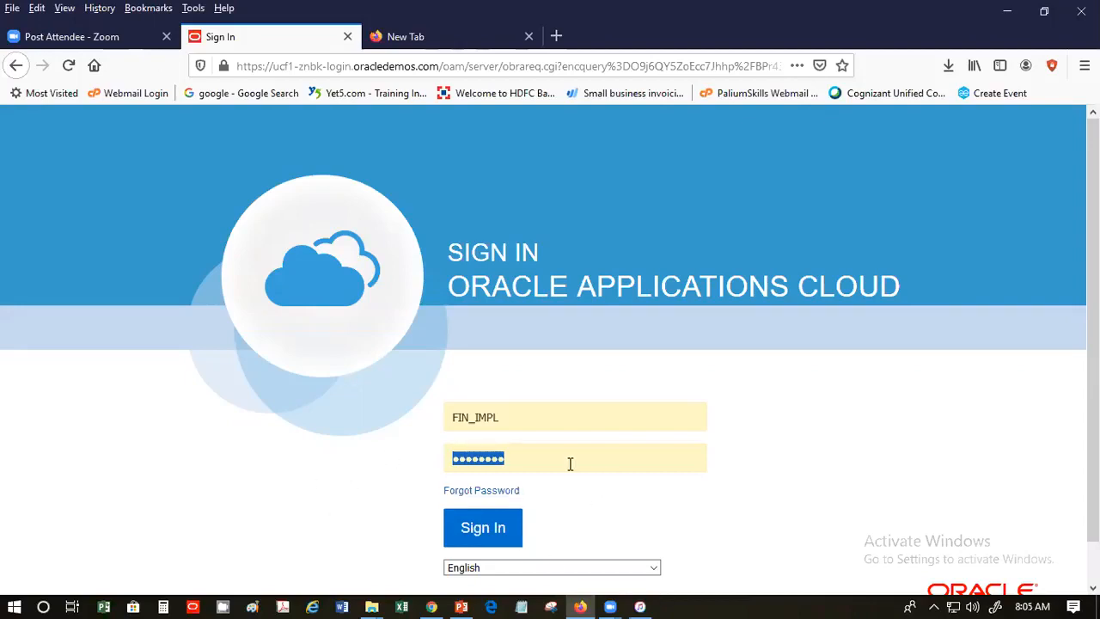
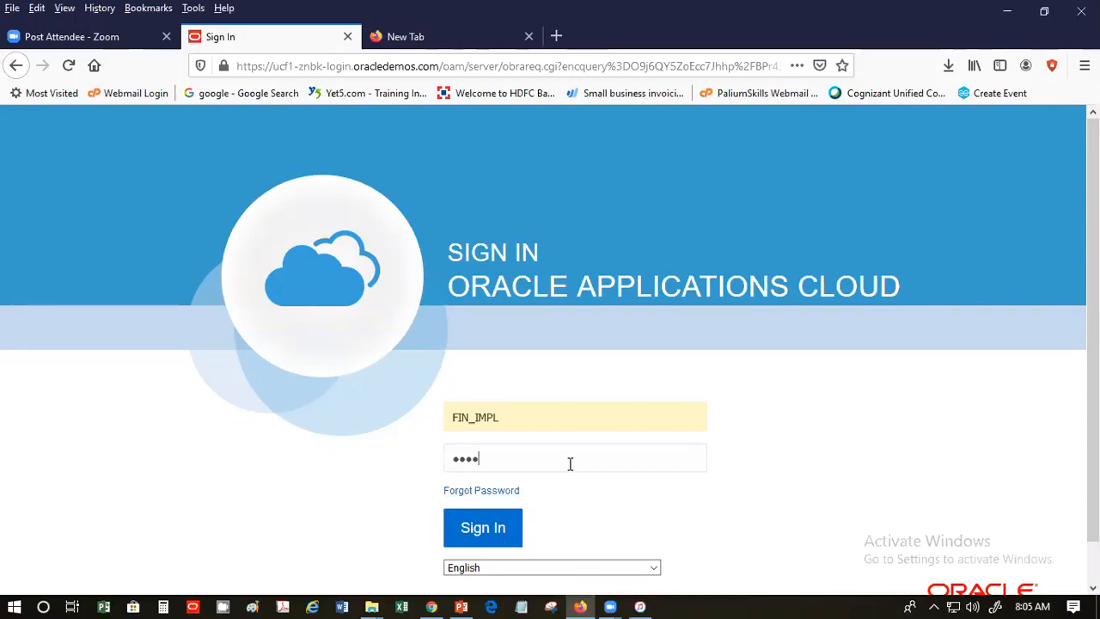
click(481, 530)
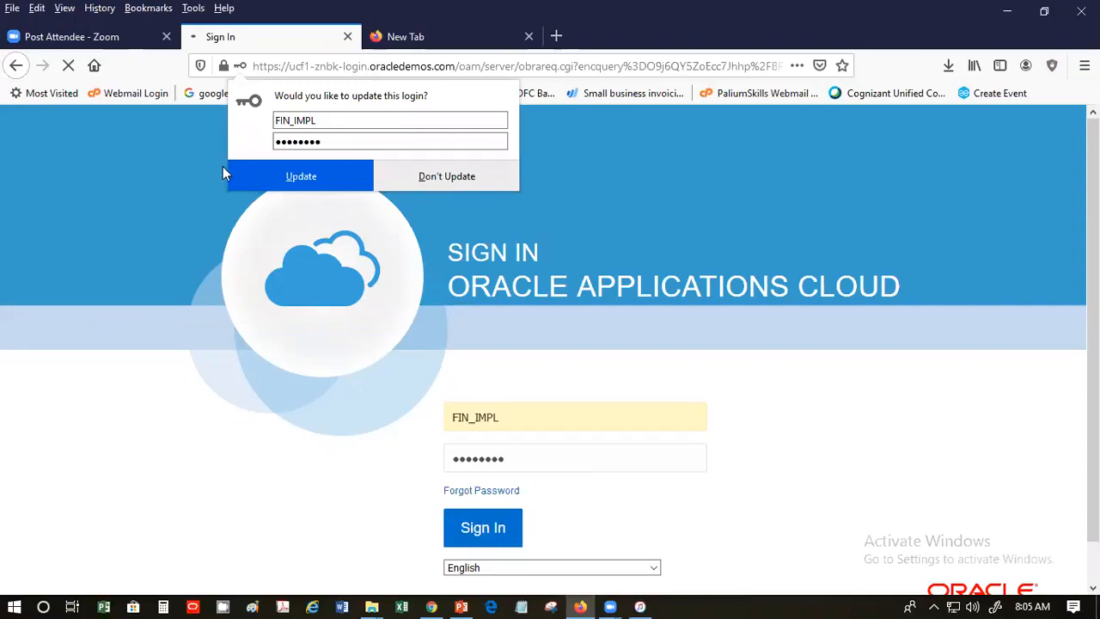
click(250, 172)
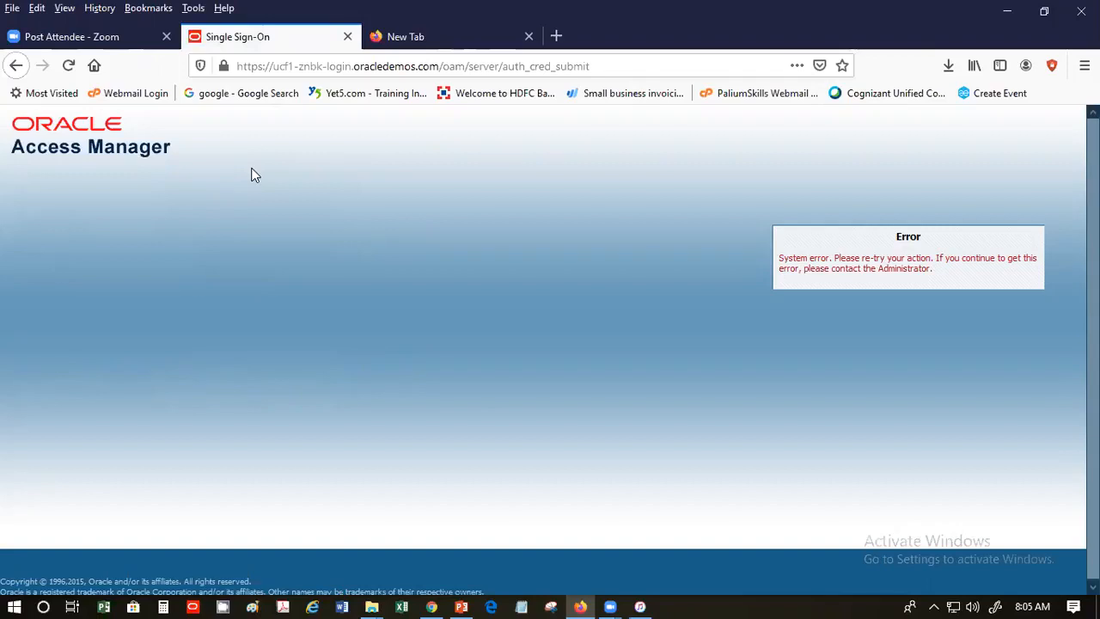
- Trim the browser address to the bare domain to reload the sign-in page
click(446, 66)
click(445, 66)
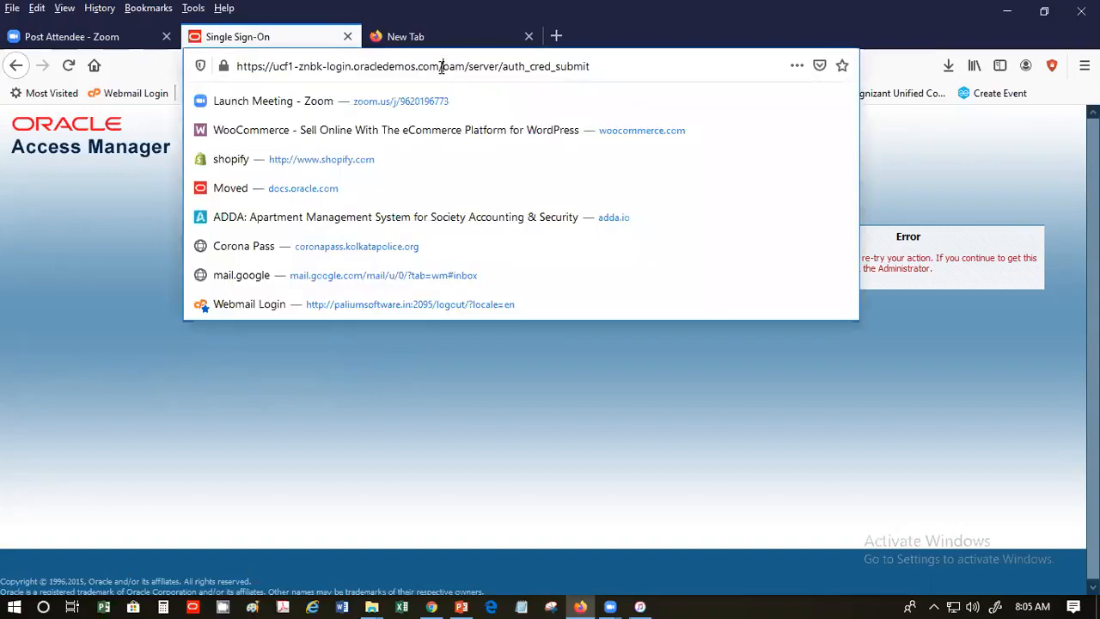
drag(445, 66, 638, 89)
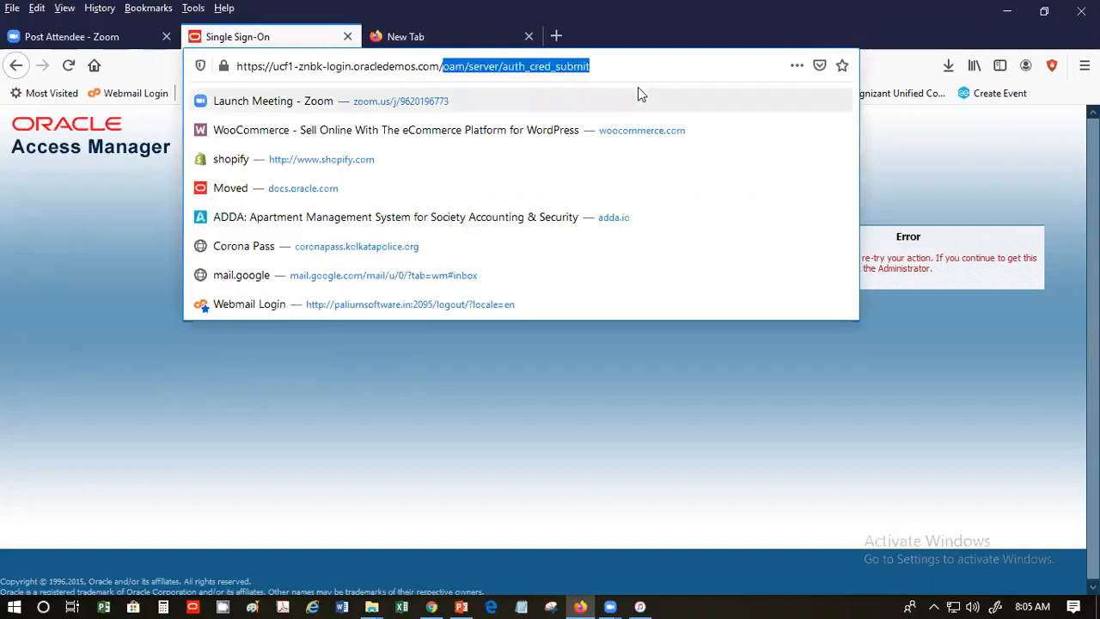
key(BackSpace)
key(Return)
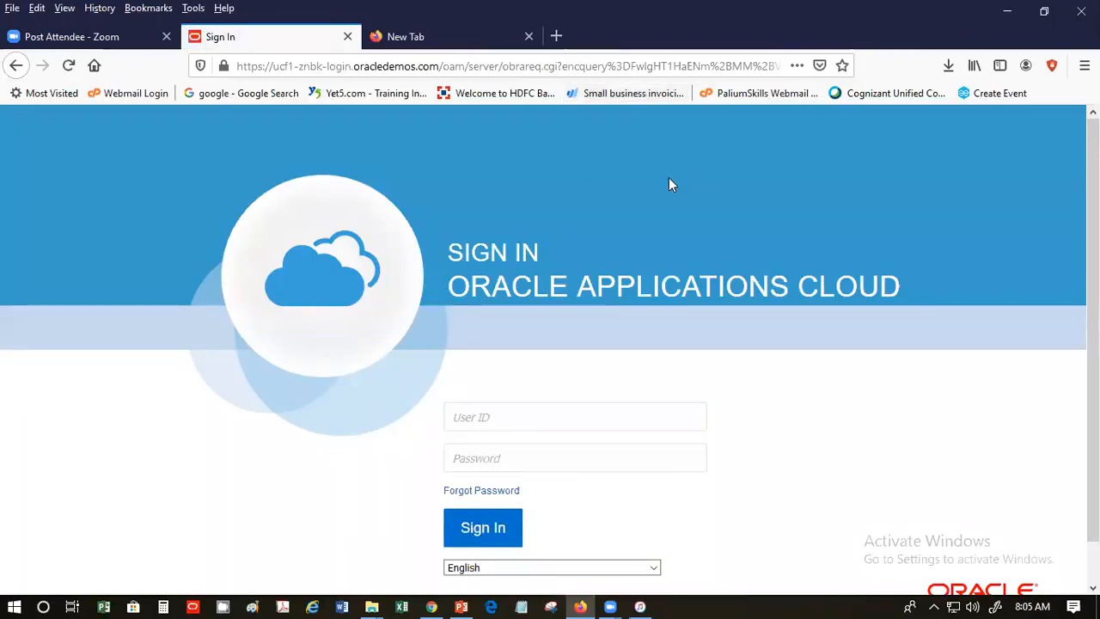
- Sign in using the saved implementation user login from the User ID field
click(476, 419)
click(476, 419)
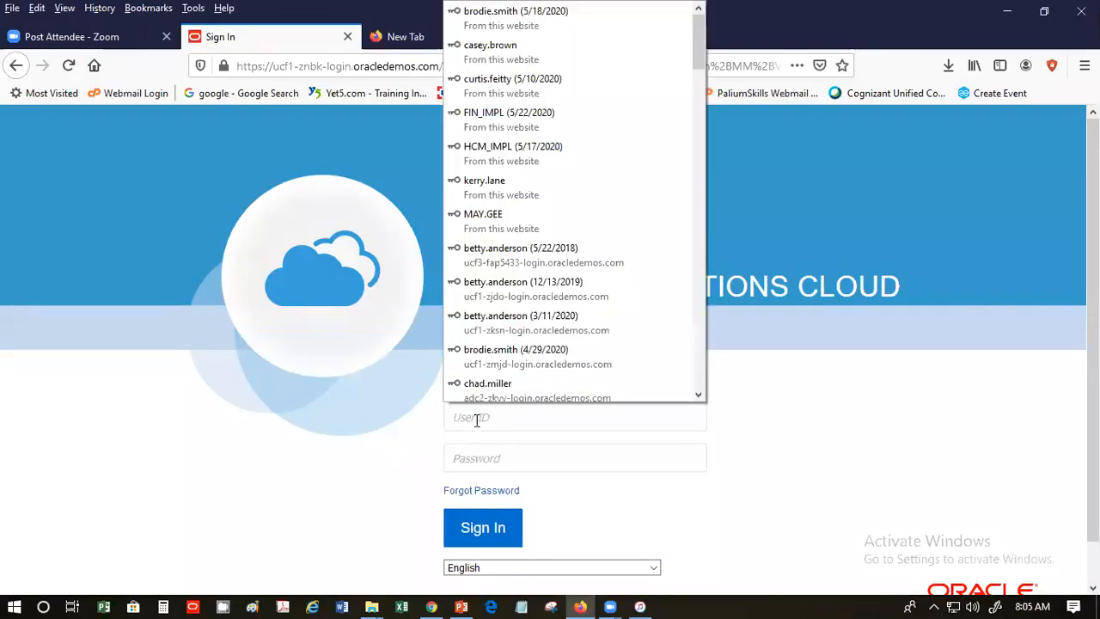
click(530, 129)
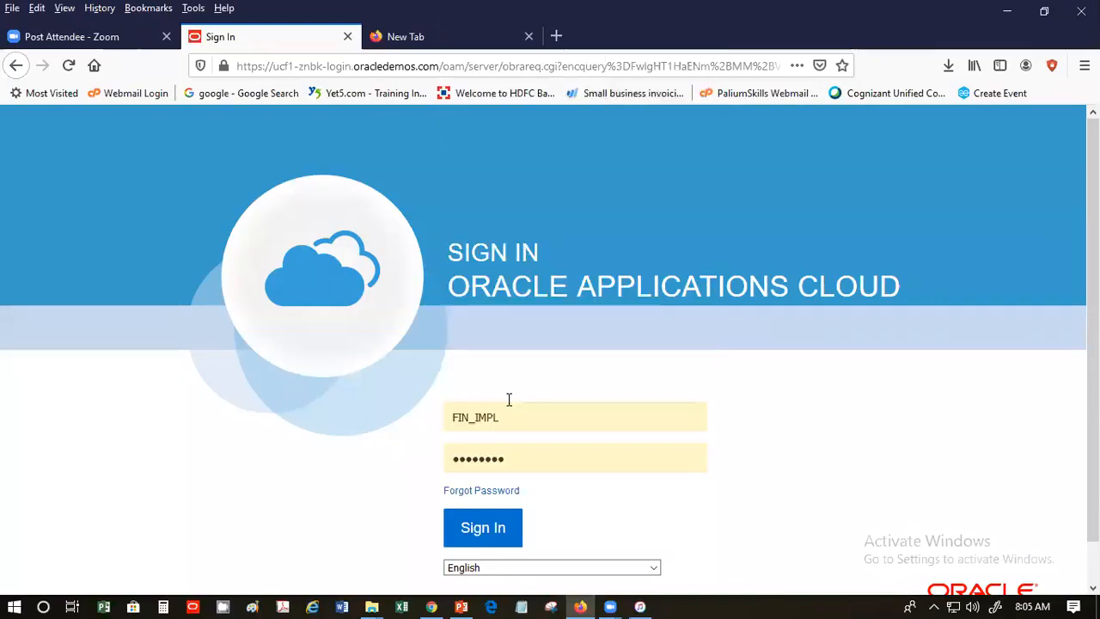
click(483, 526)
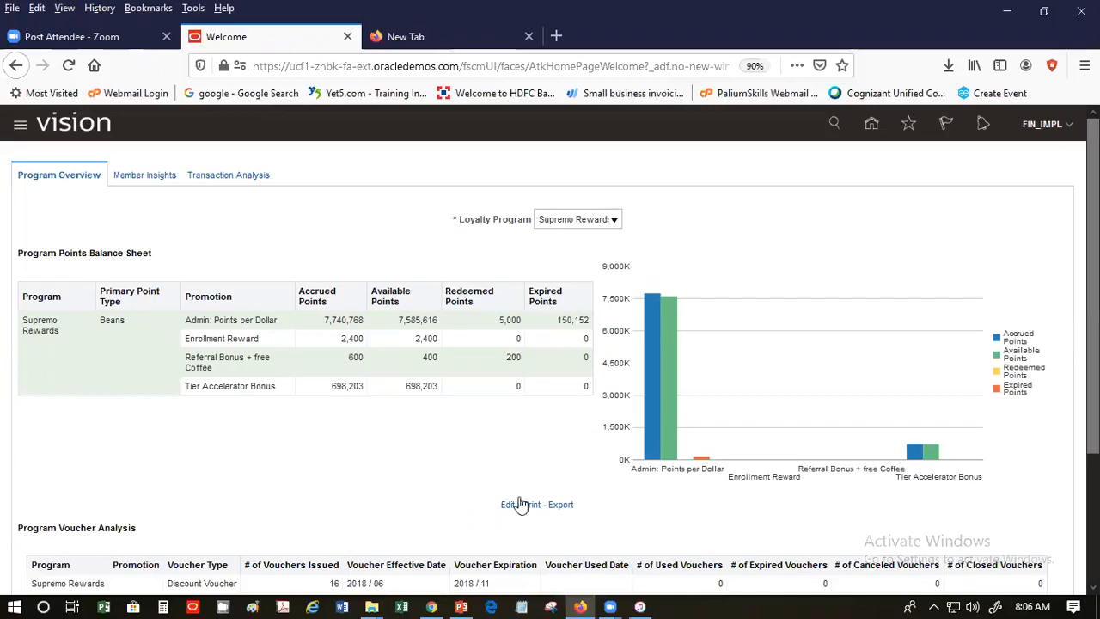
- Go to the Fusion home page greeting the implementation user, with Sales apps listed
click(871, 127)
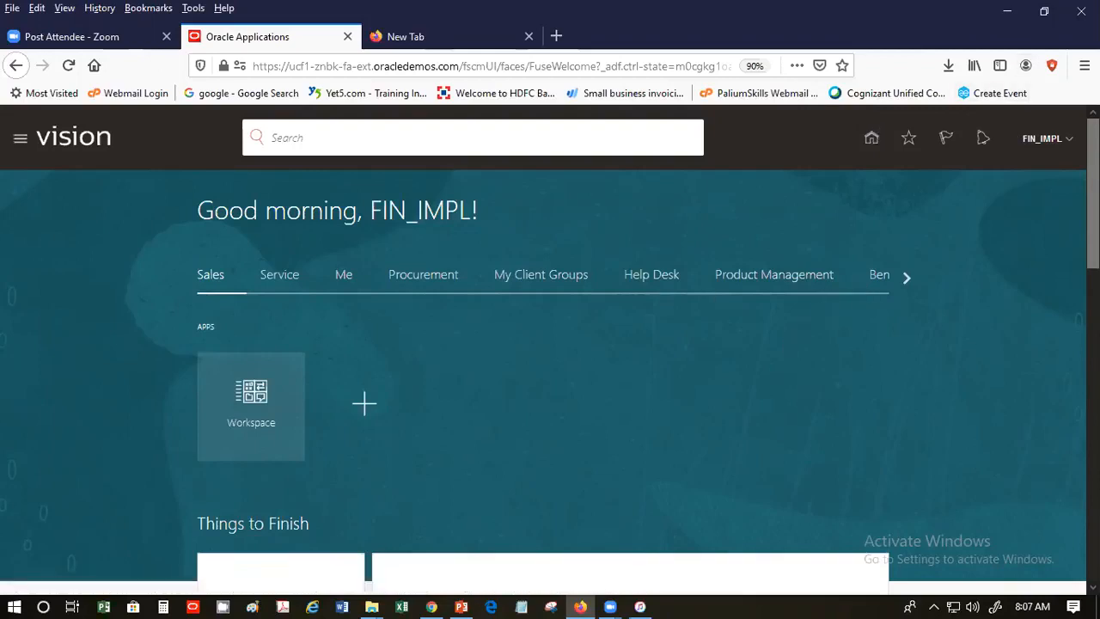
- Page the home app categories forward to My Enterprise, Tools, Configuration and Others
click(906, 278)
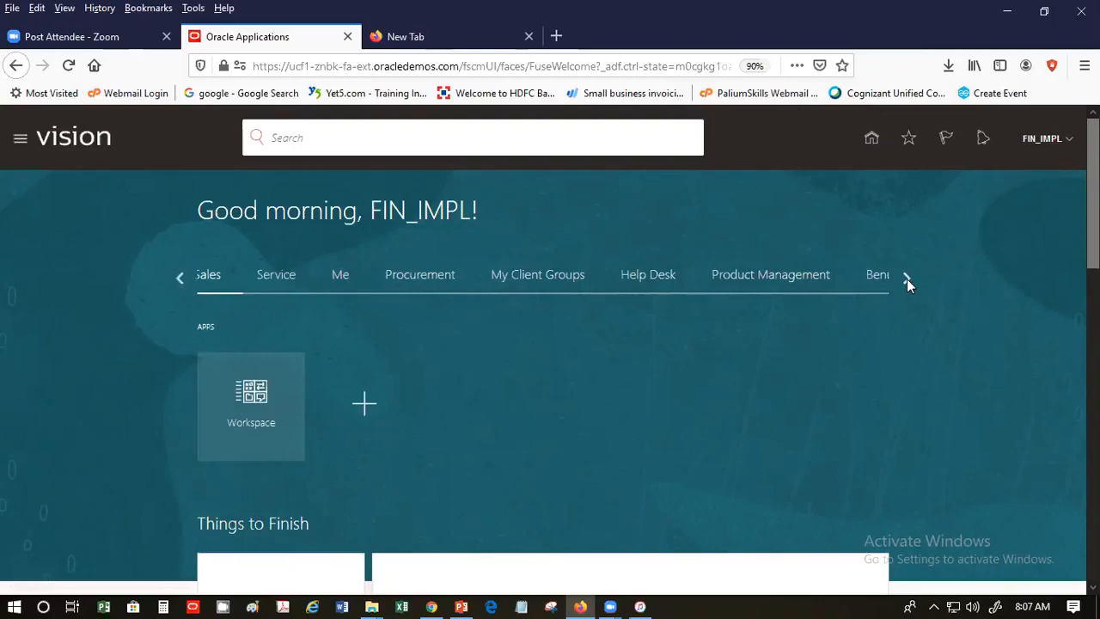
click(907, 278)
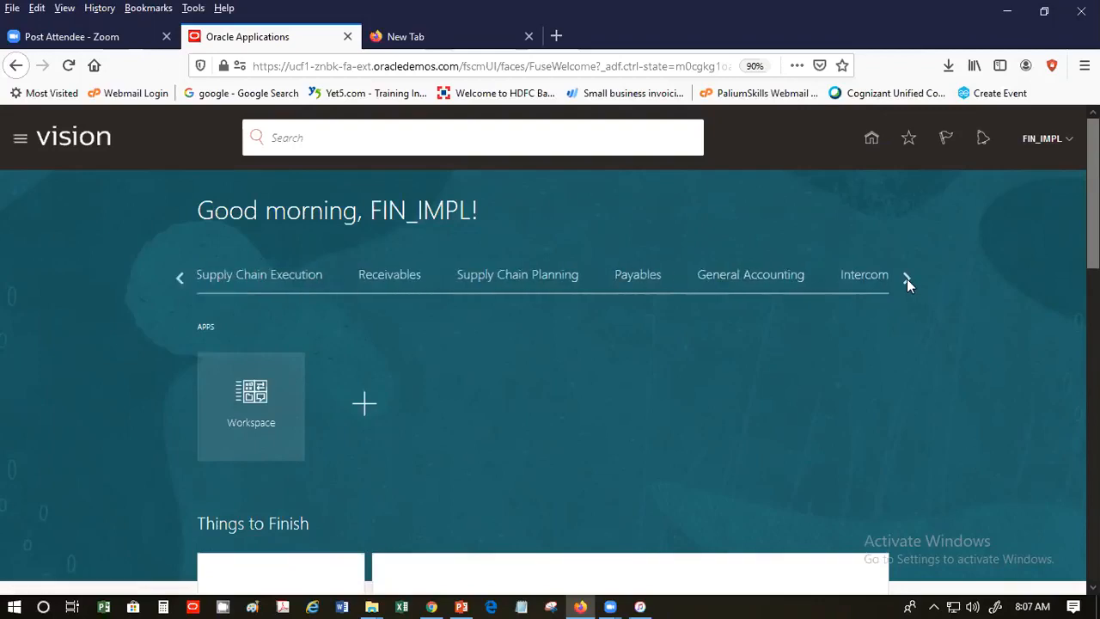
click(906, 278)
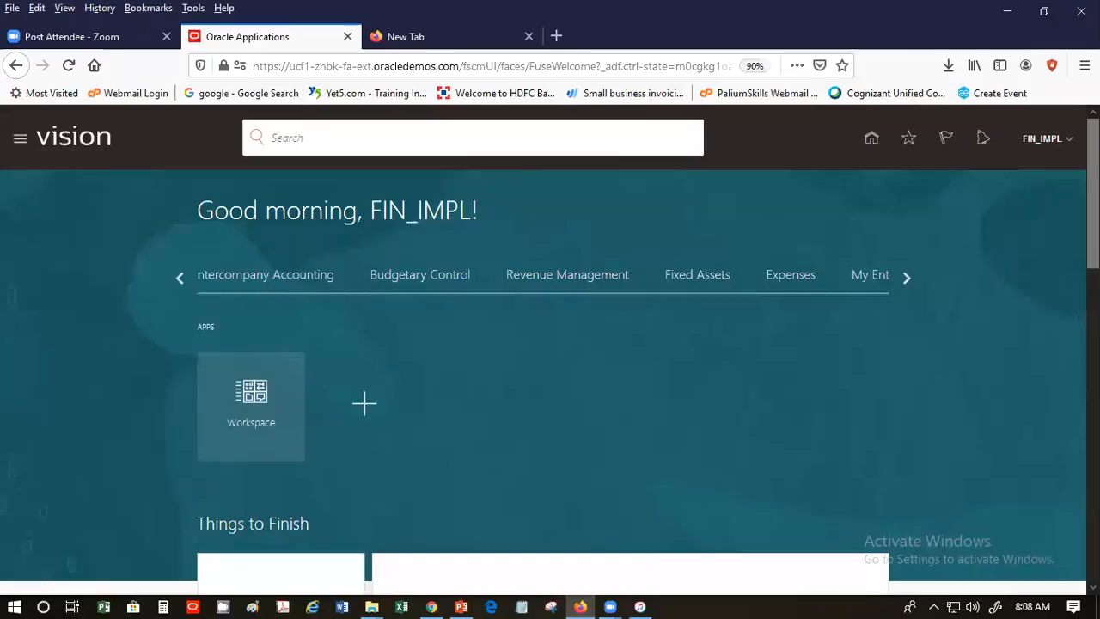
click(461, 607)
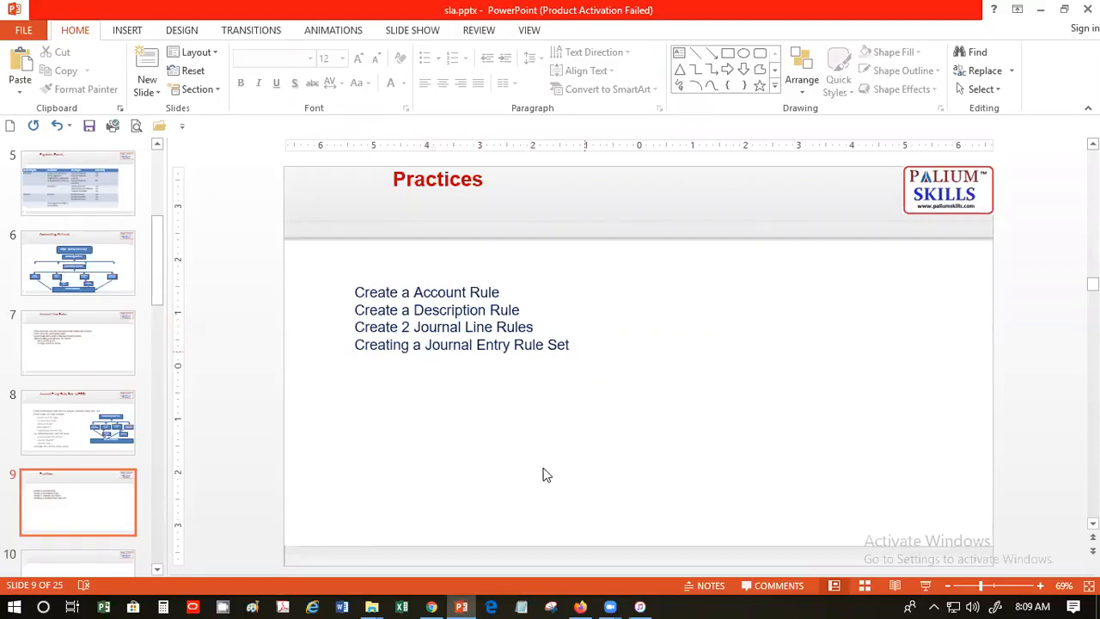
click(580, 604)
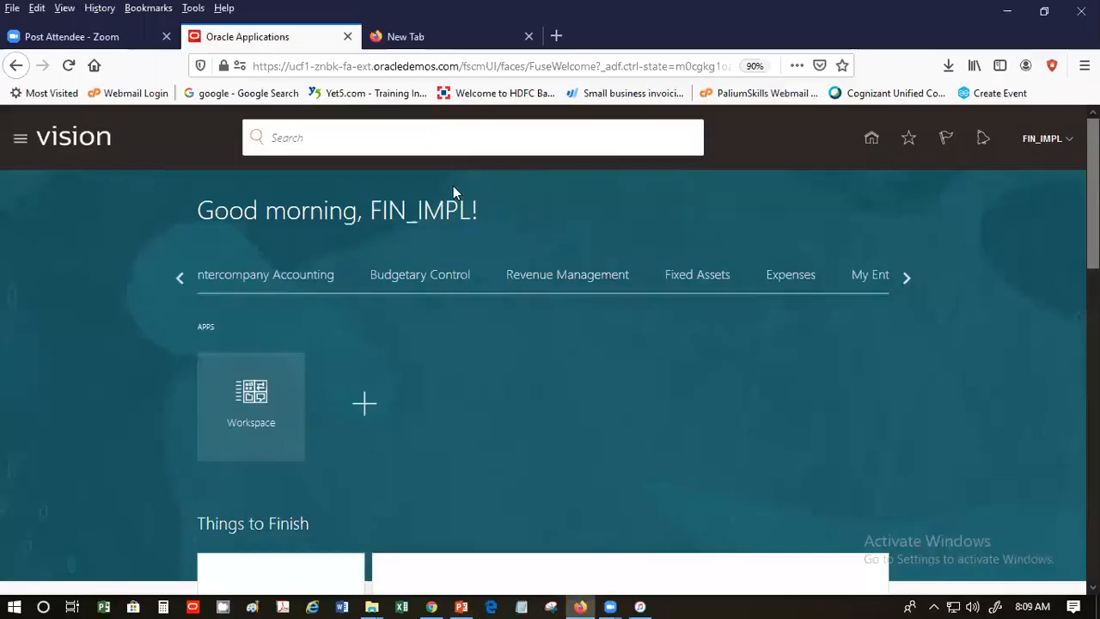
click(906, 277)
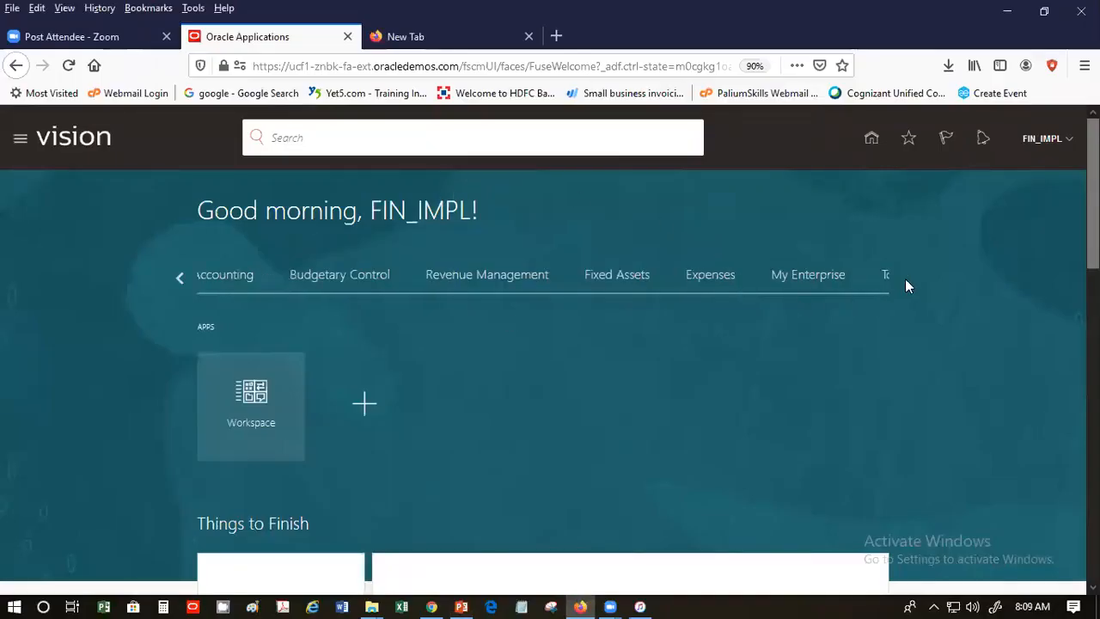
- Open Setup and Maintenance from the user menu and select the Financials offering
click(1050, 144)
click(800, 350)
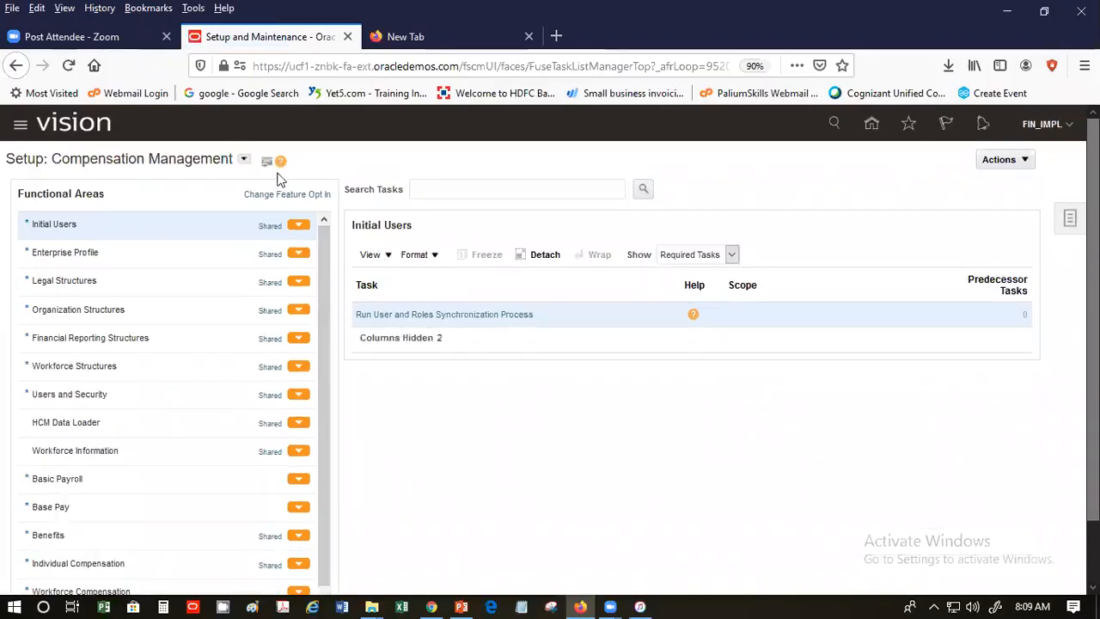
click(244, 160)
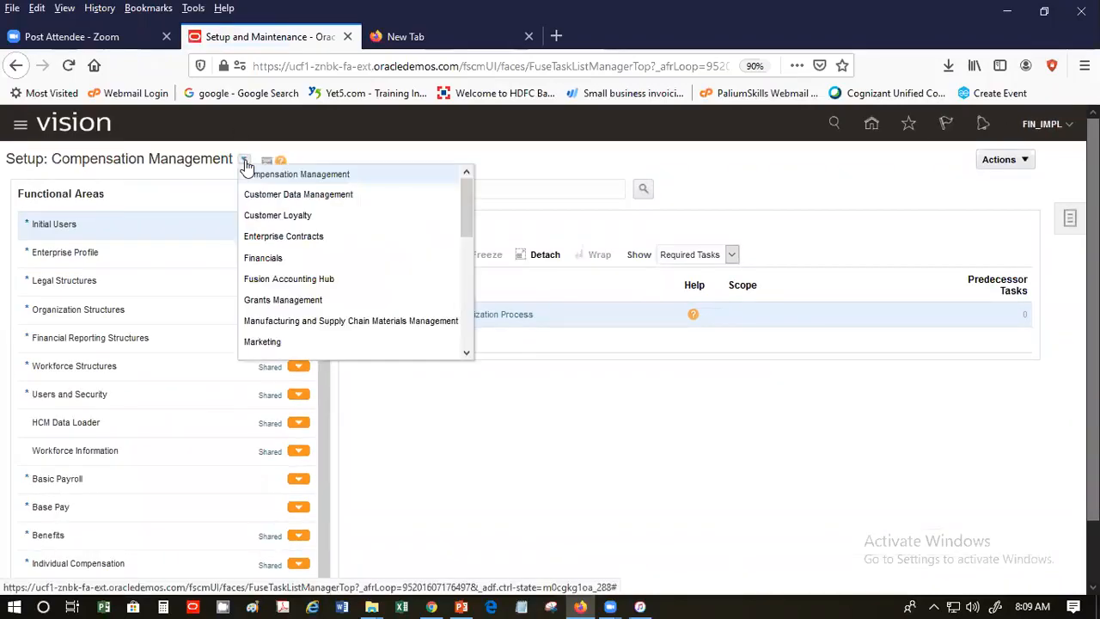
click(290, 259)
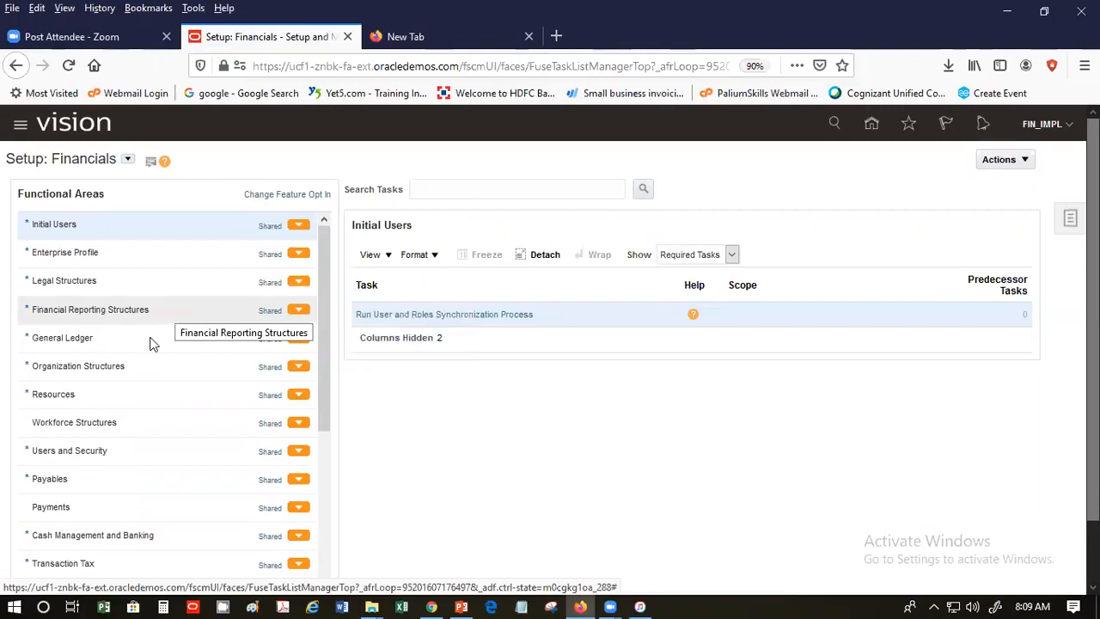
- Search tasks for 'Account Rules' and open the Payables result listing Manage Account Rules
click(435, 191)
text(Account Rules)
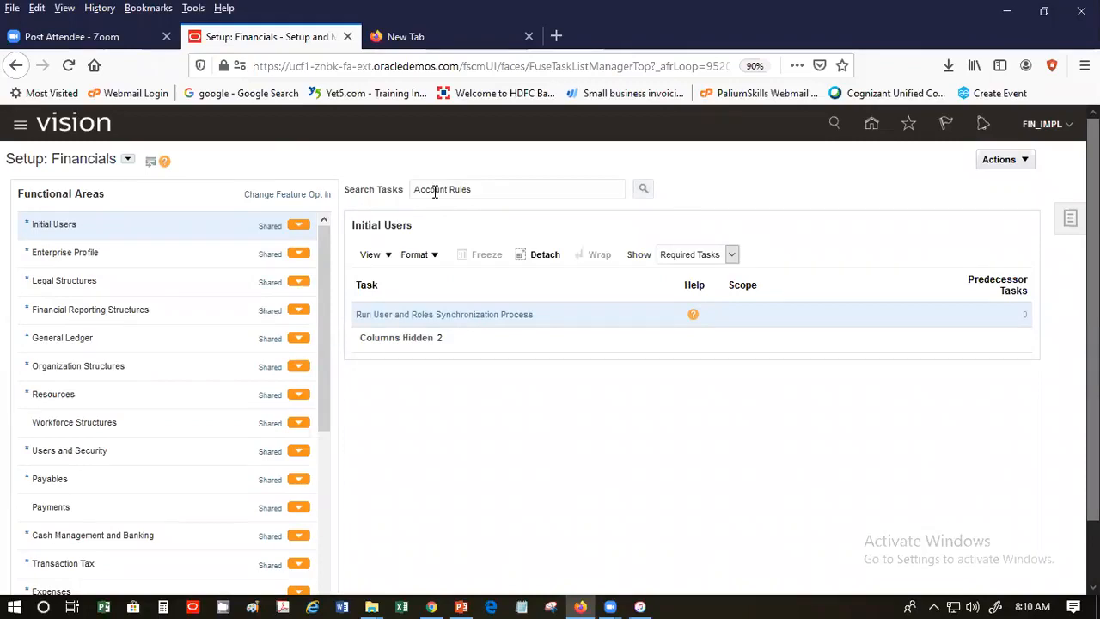
key(Return)
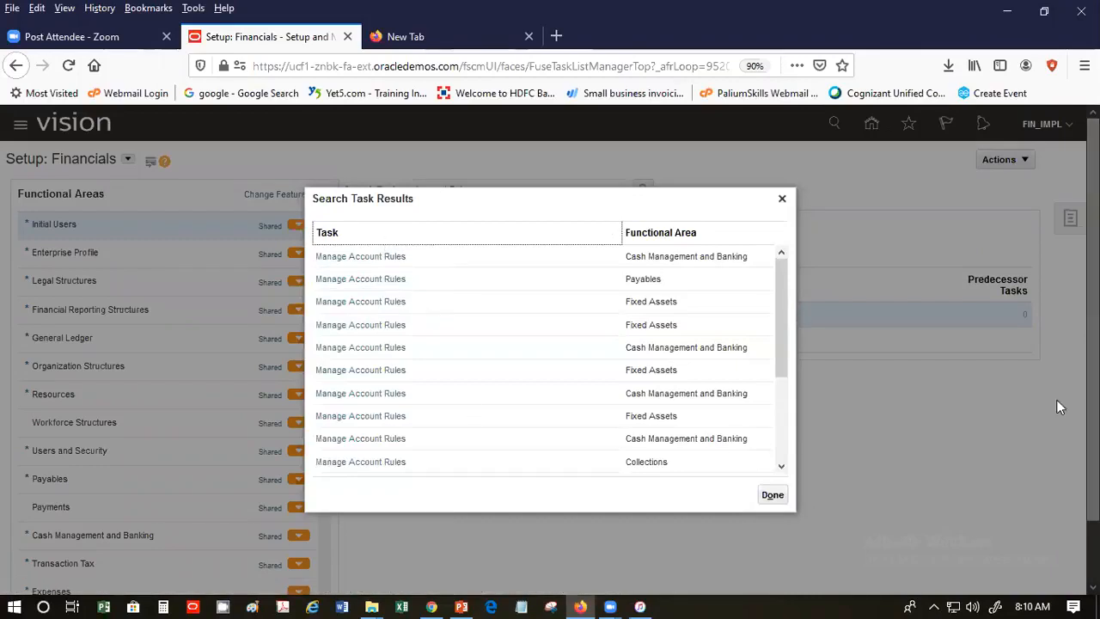
drag(781, 266, 795, 394)
drag(805, 231, 806, 180)
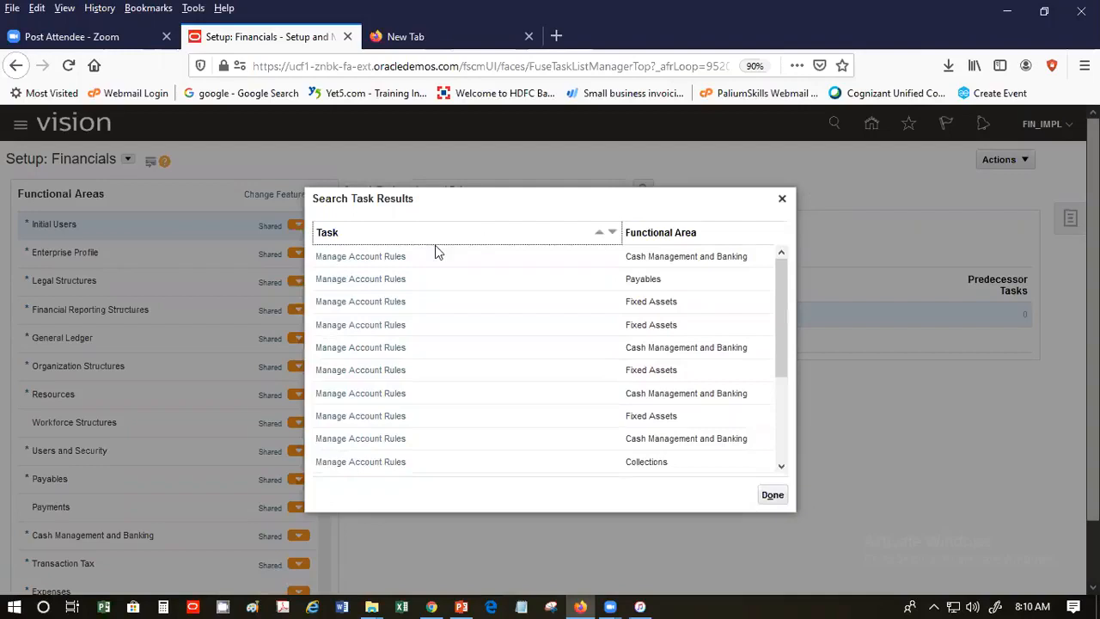
click(362, 283)
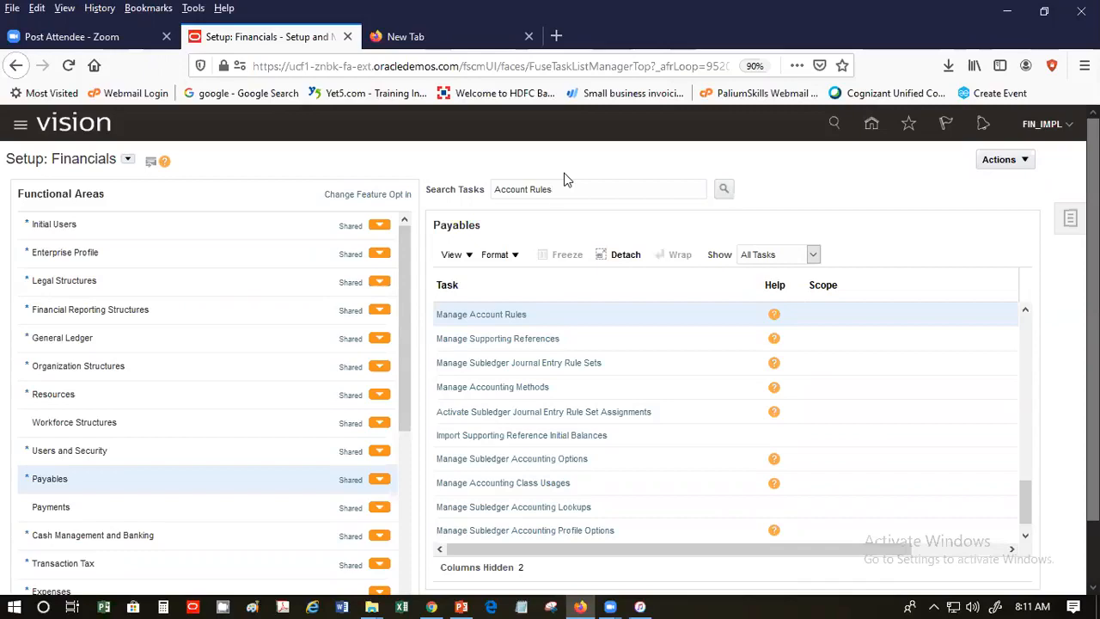
- Open Manage Account Rules for Payables and create a new account rule
click(468, 320)
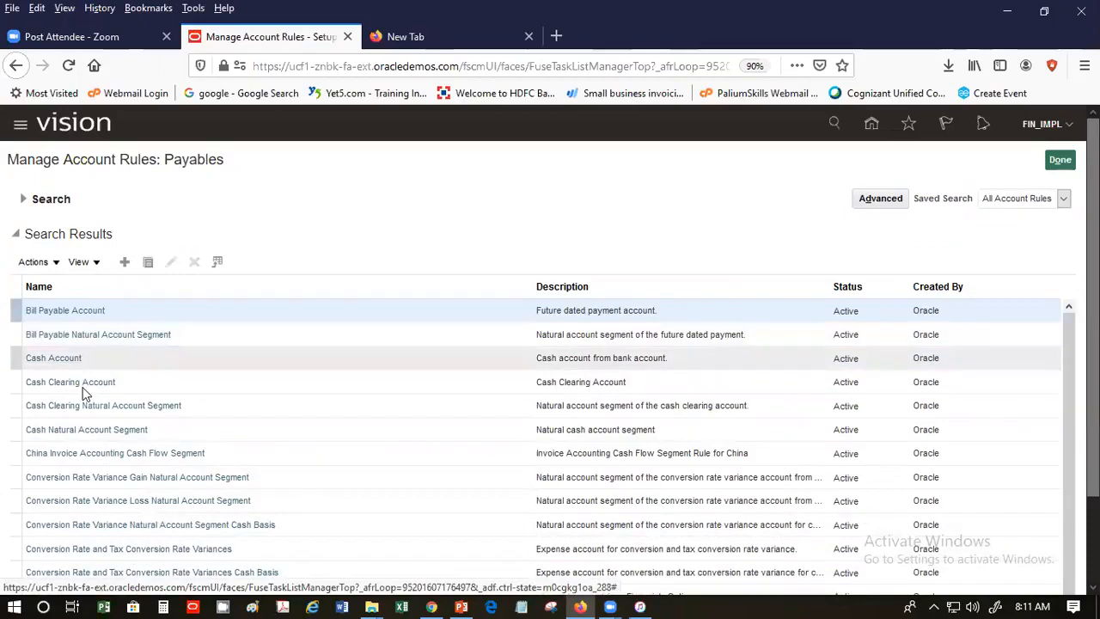
click(125, 265)
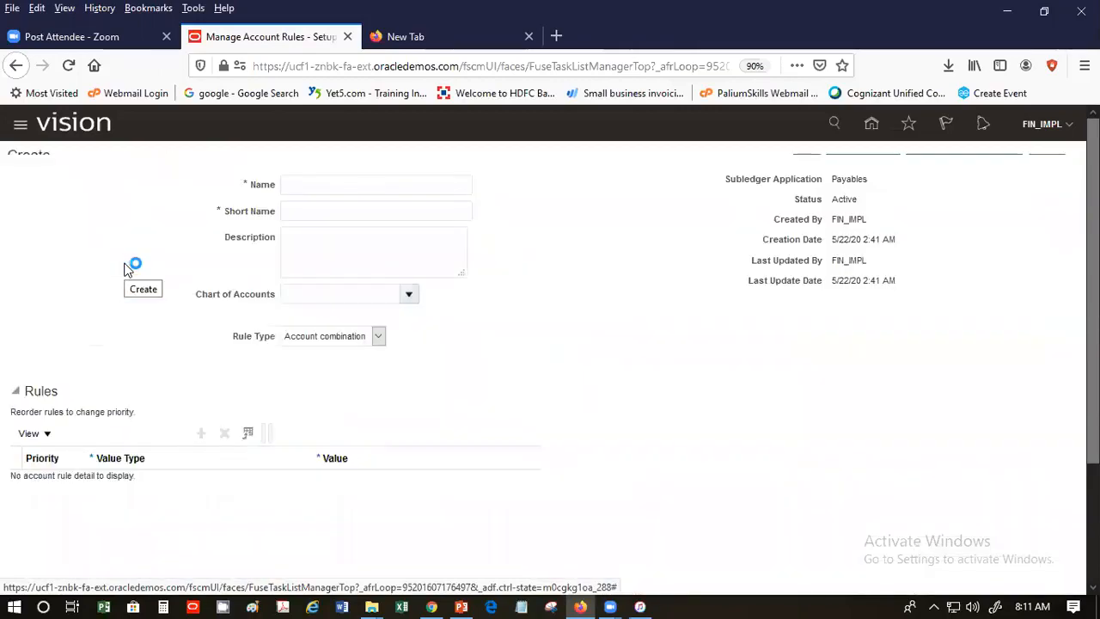
- Name the rule 'SP Liability Rule' with short name SPLIABRULE, fixing typos
click(309, 210)
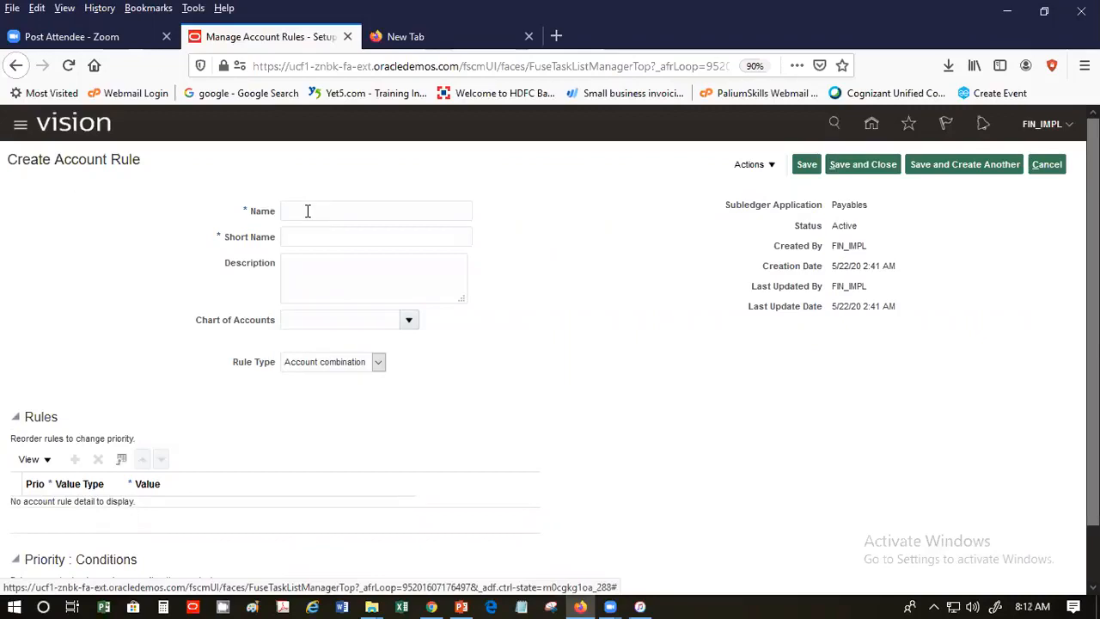
text(SP Liability Rule)
click(285, 237)
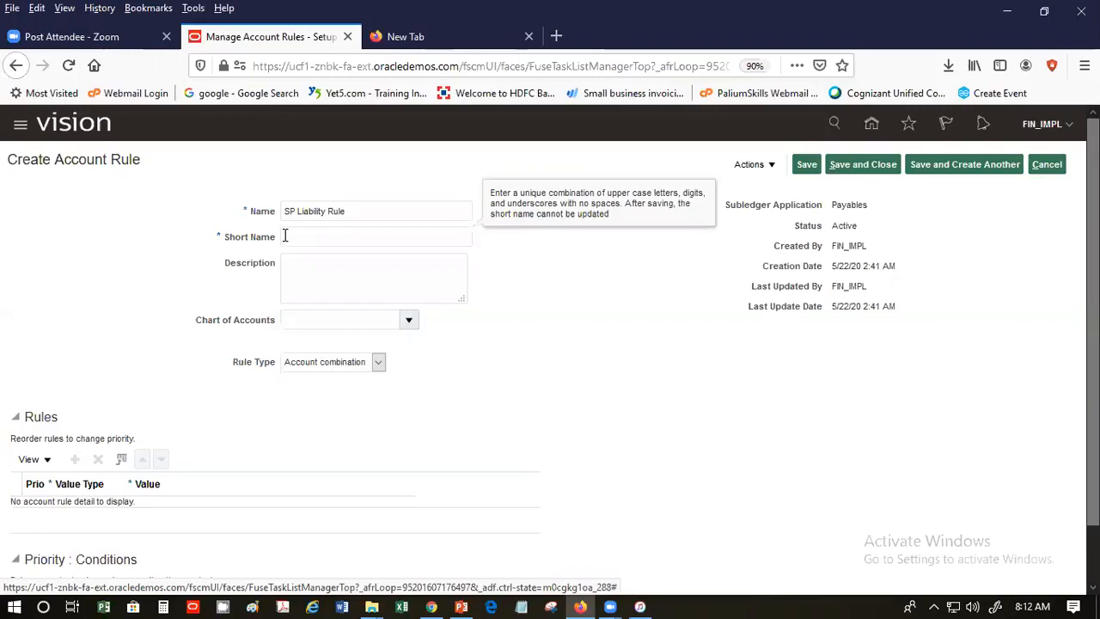
text(SPLIABRULE)
- Set description 'SP Liability Rule', then try 'US' in Chart of Accounts and clear it
key(Tab)
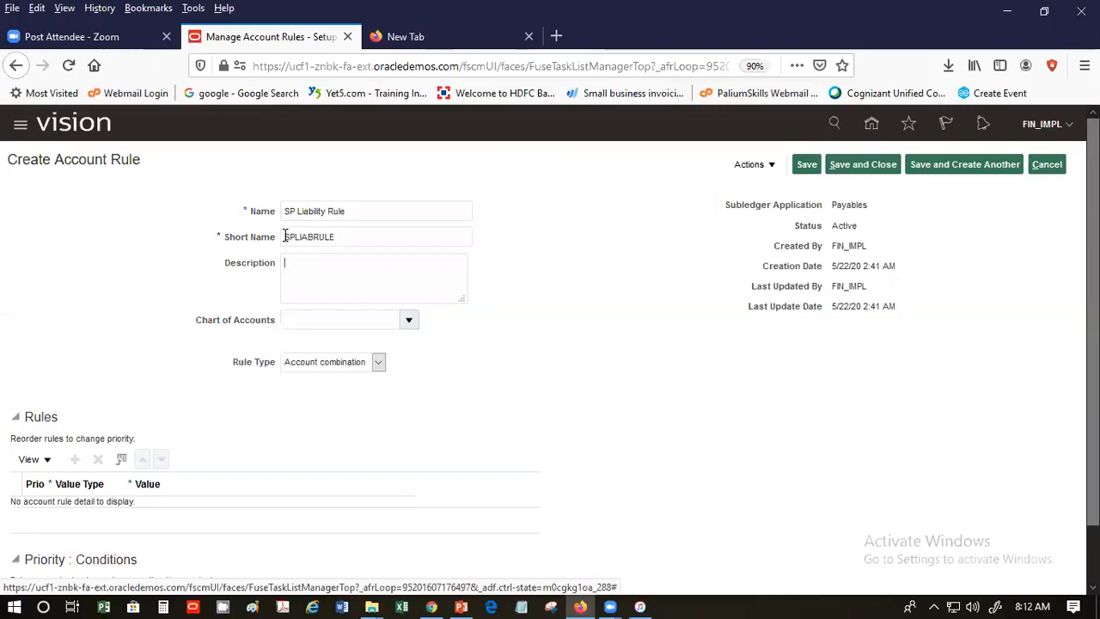
text(SP Liability Rule)
key(Tab)
text(US)
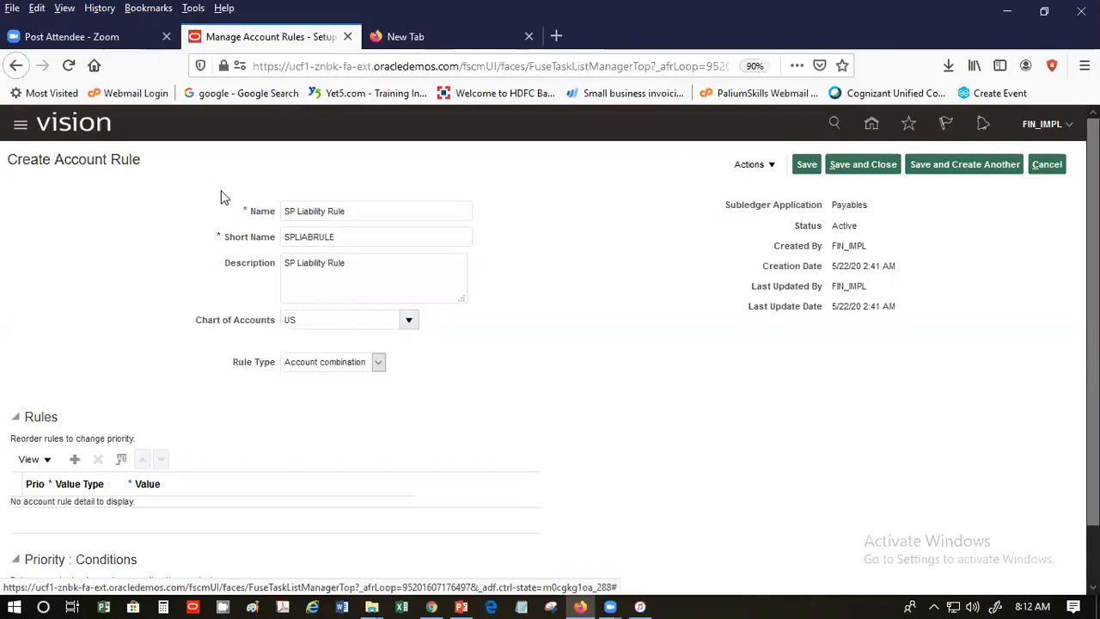
key(Tab)
key(ctrl+a)
key(BackSpace)
- Choose US Chart of Accounts from the Chart of Accounts list
click(409, 319)
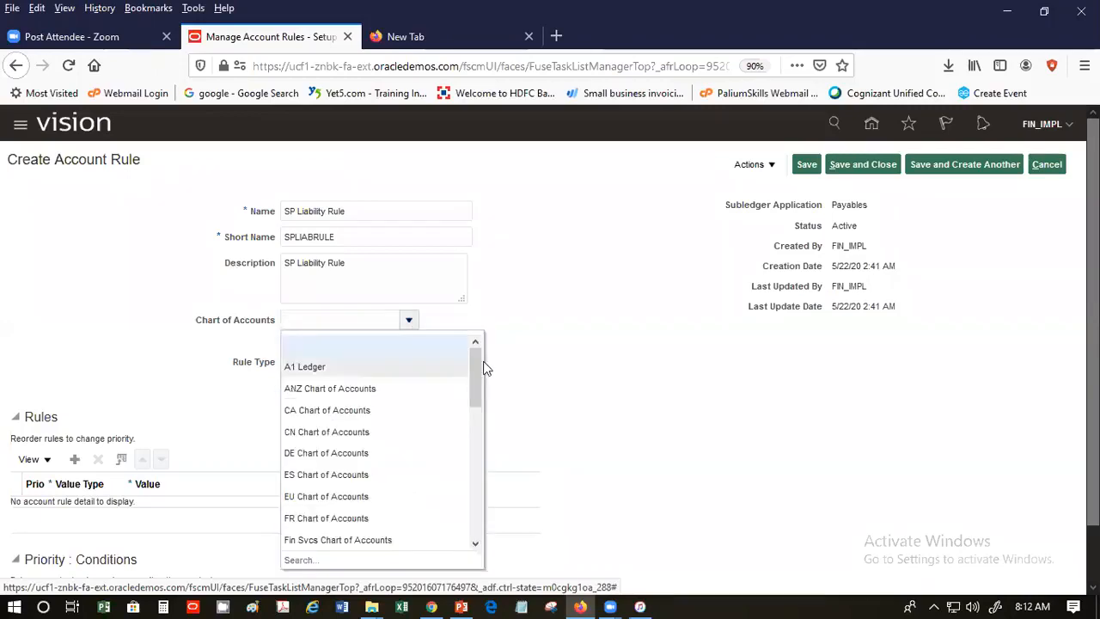
drag(473, 356, 467, 514)
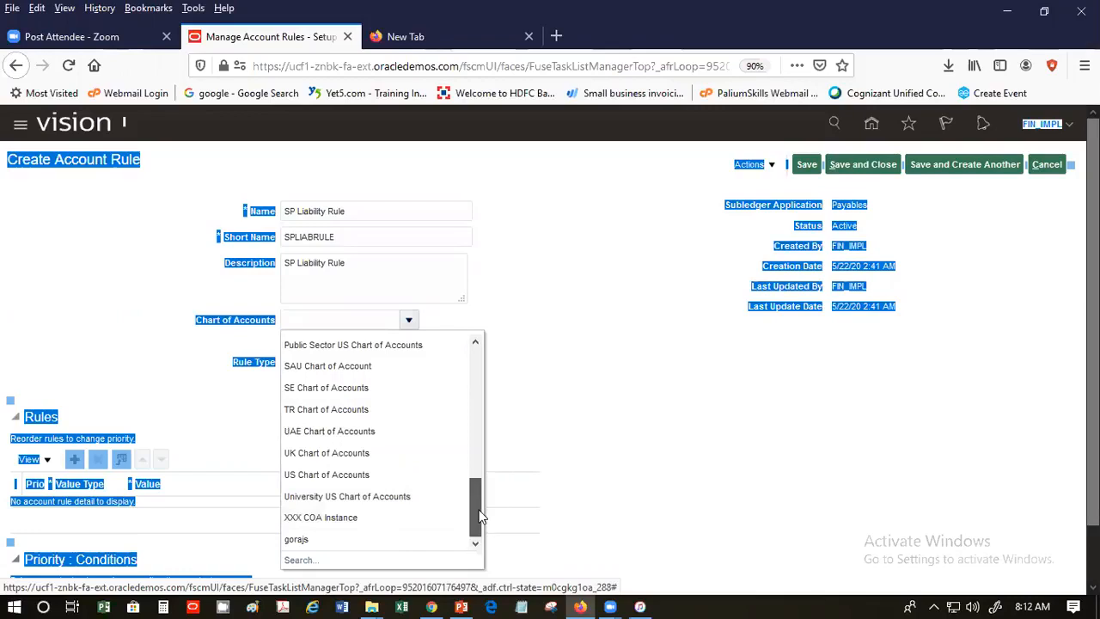
click(374, 475)
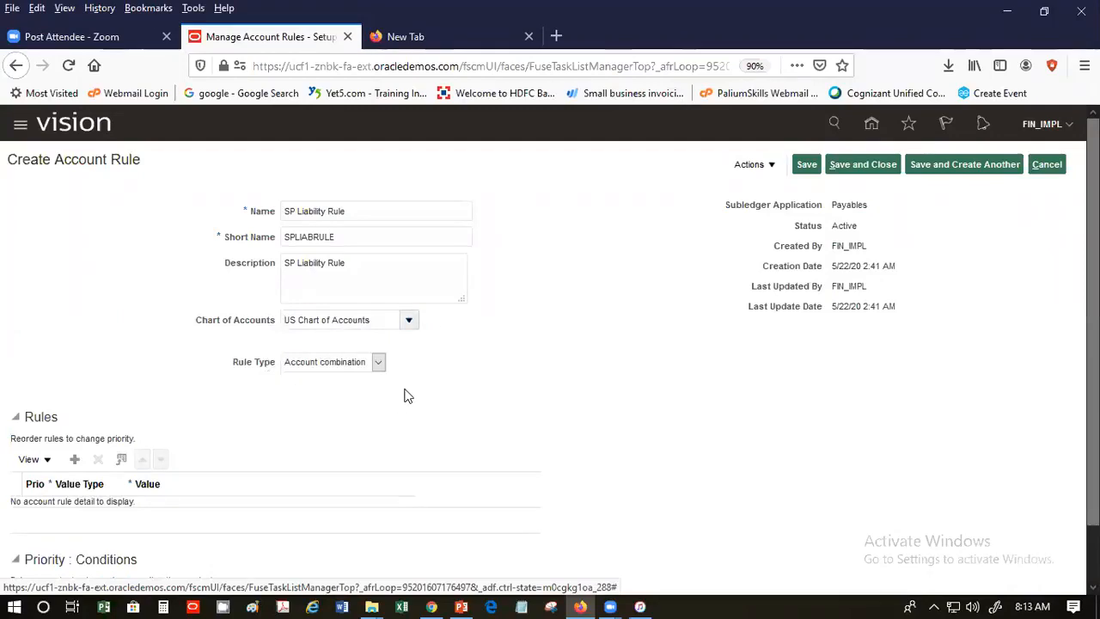
- Add rule line 1 with value type Constant and open its account combination picker
scroll(408, 395, down, 1)
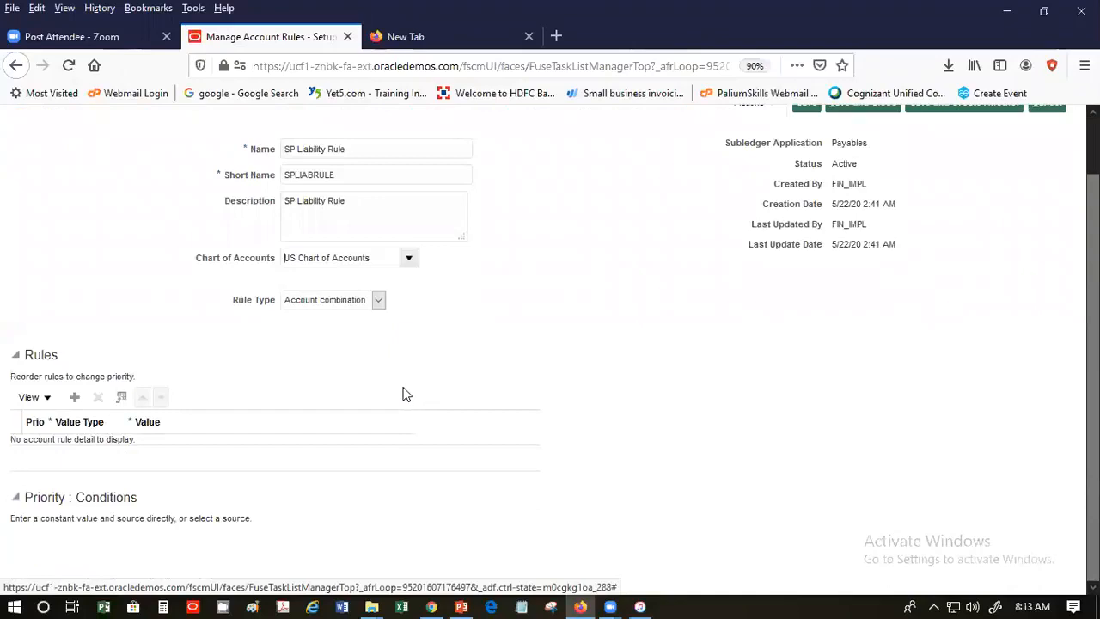
click(74, 397)
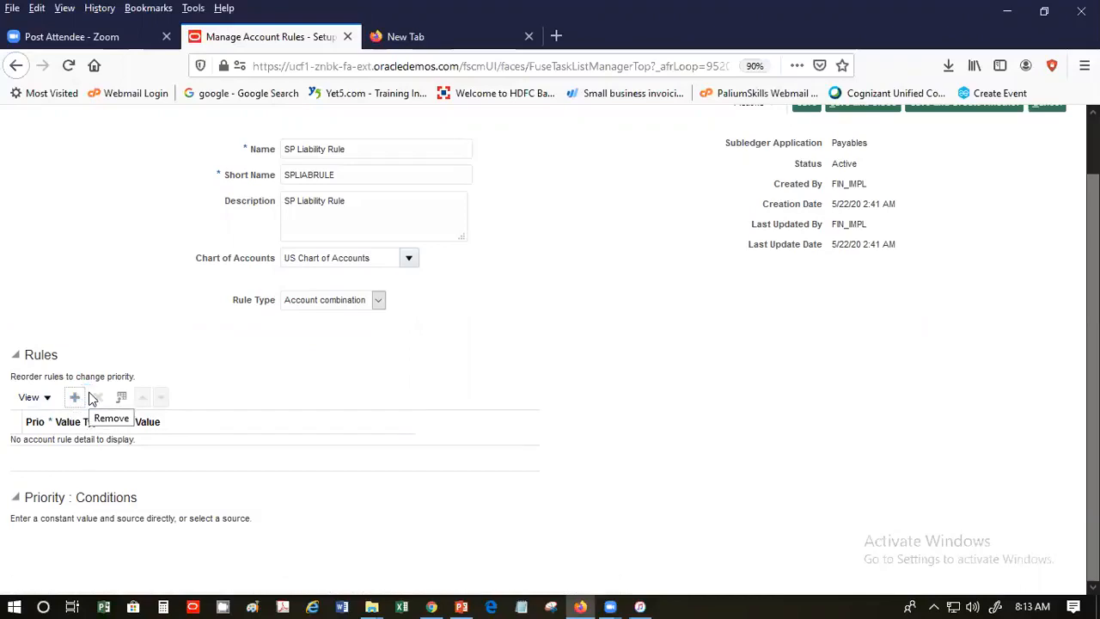
click(77, 397)
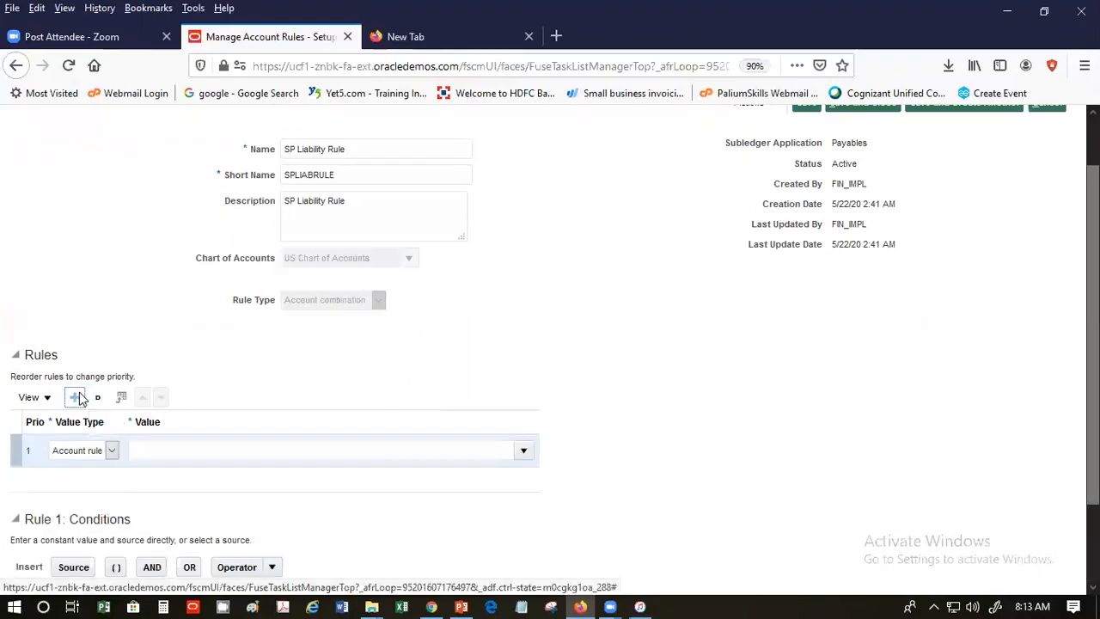
click(110, 450)
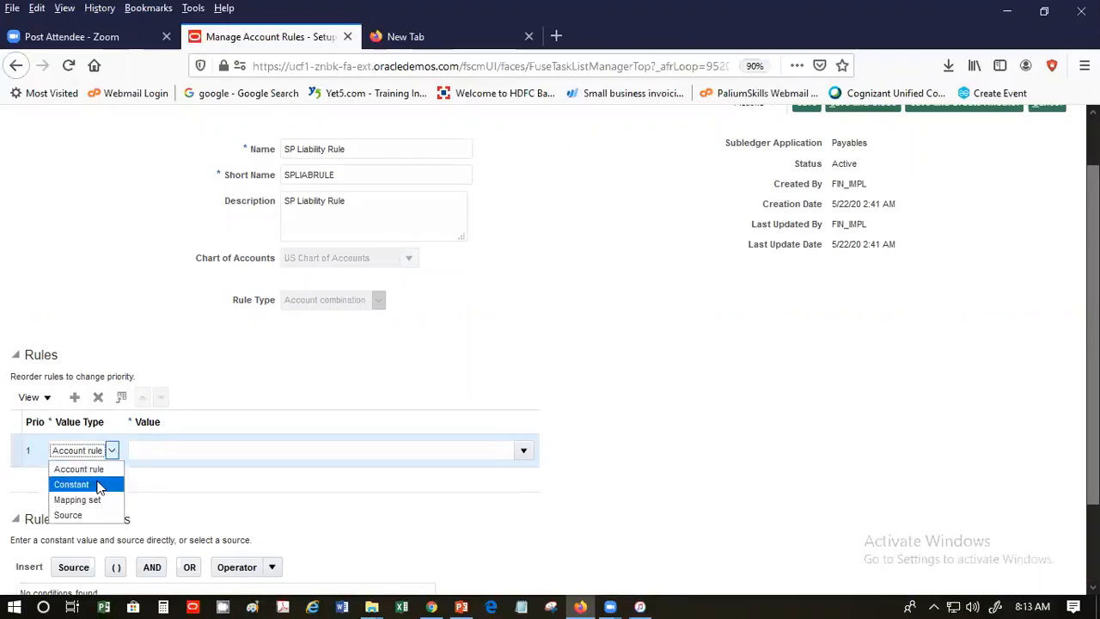
click(96, 485)
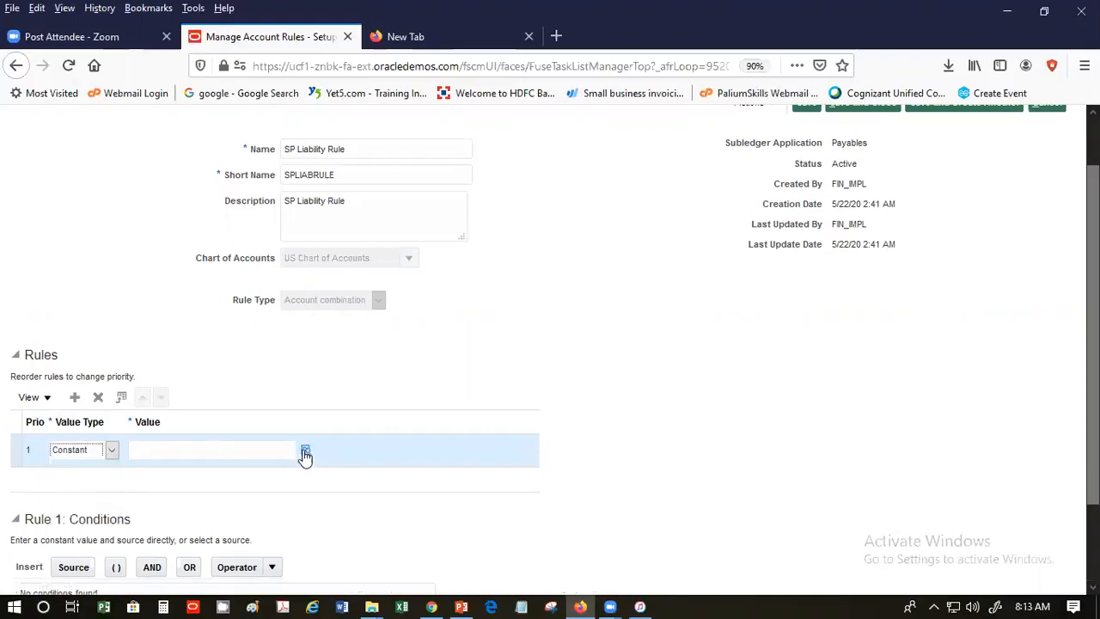
click(301, 448)
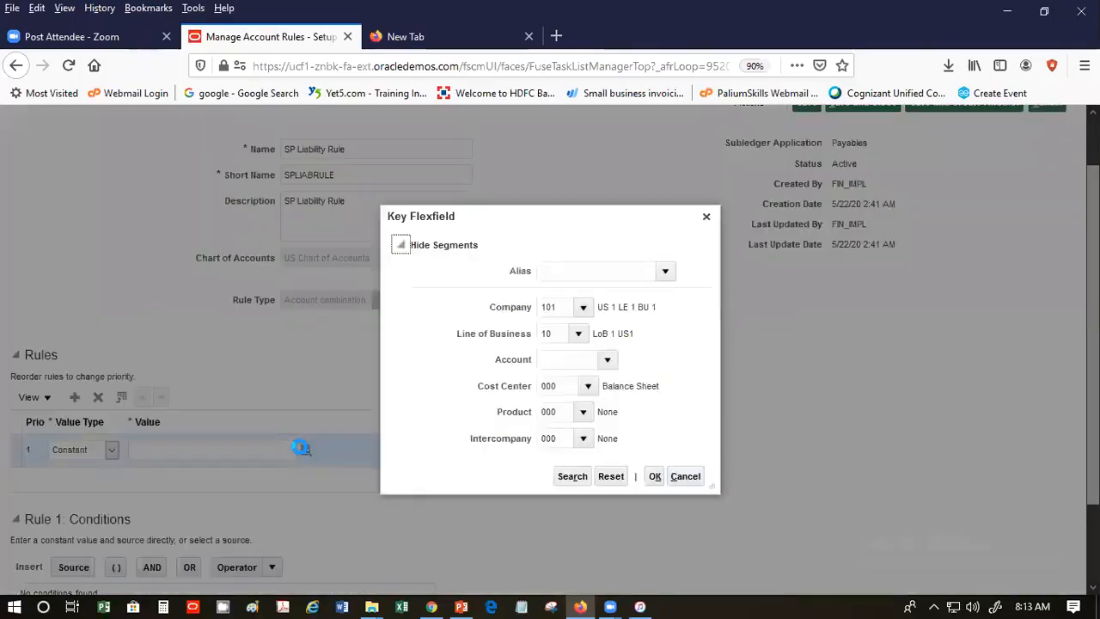
- Set rule 1's value to account 101.10.22100.000.000.000, picking 22100 Accounts Payables
click(580, 359)
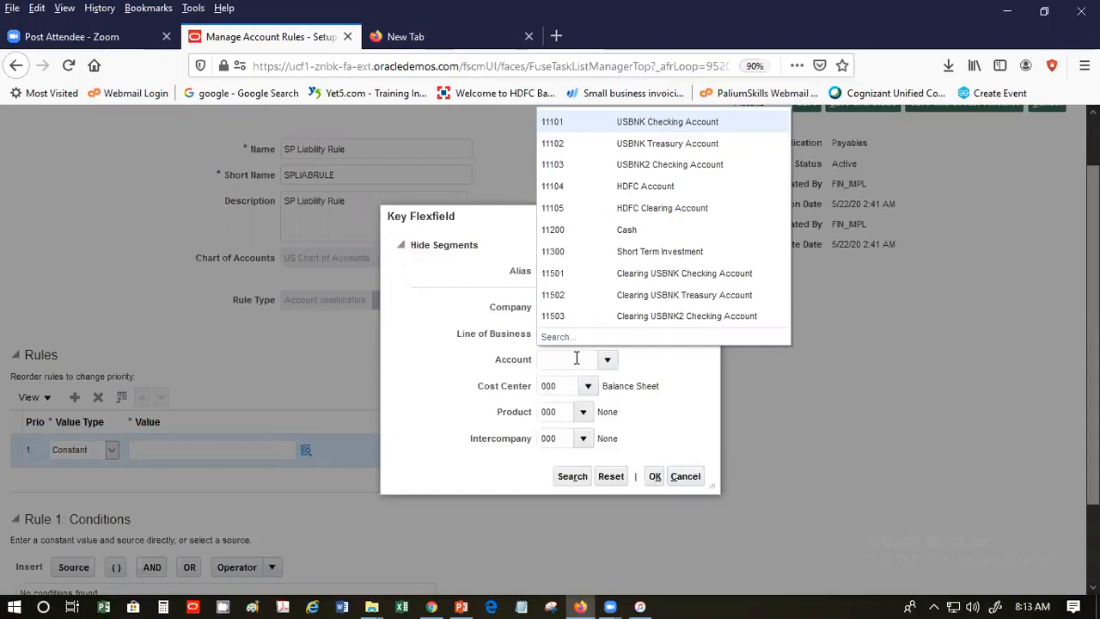
click(554, 338)
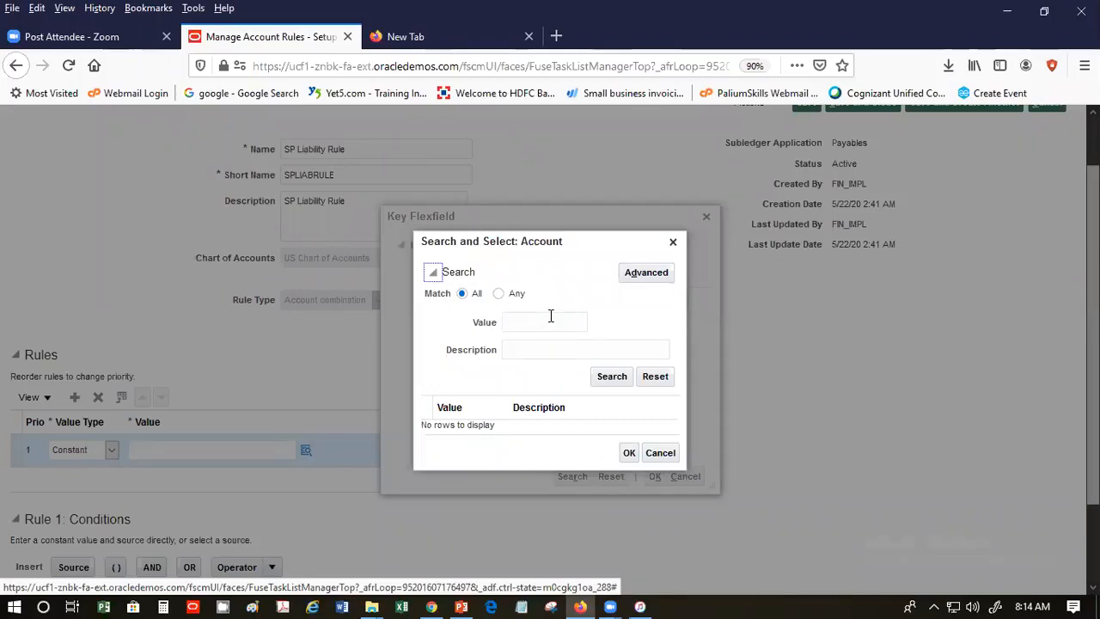
click(524, 322)
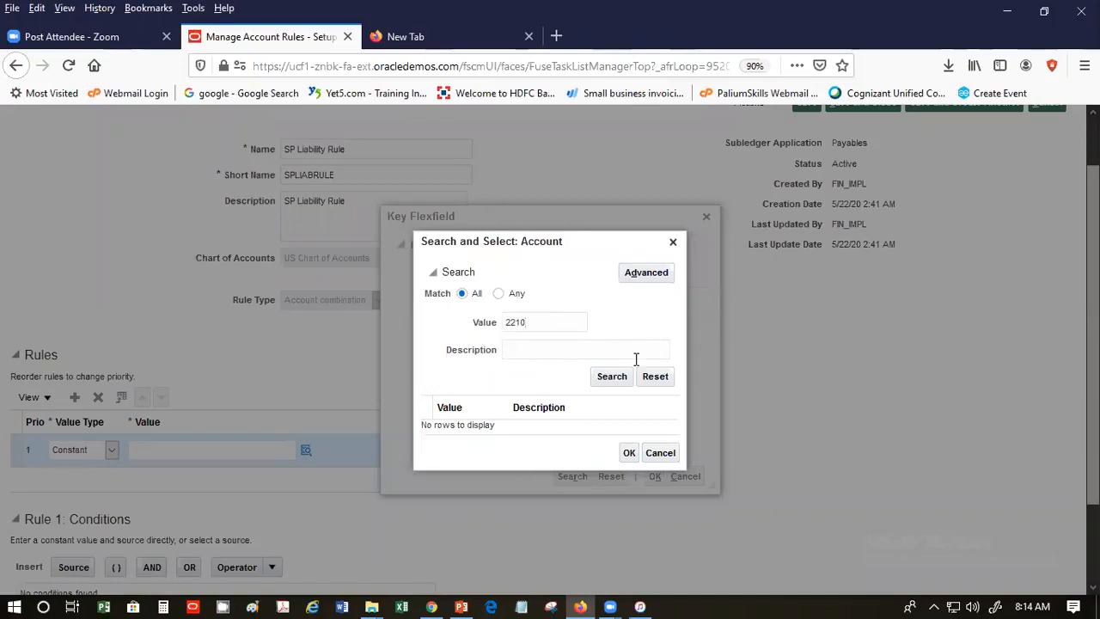
click(614, 378)
click(559, 425)
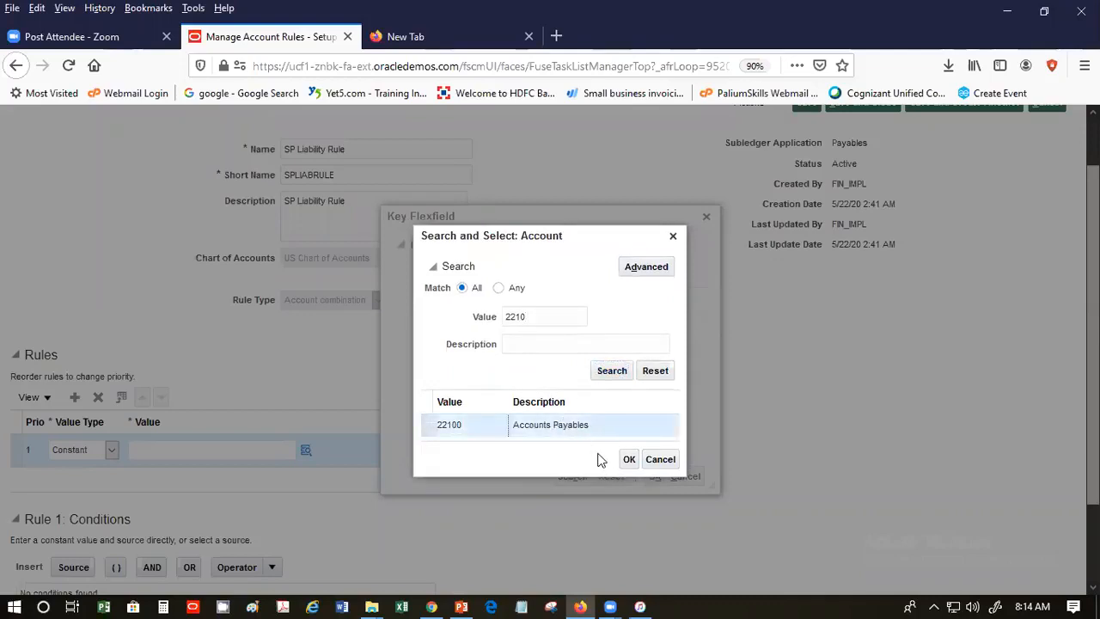
click(628, 459)
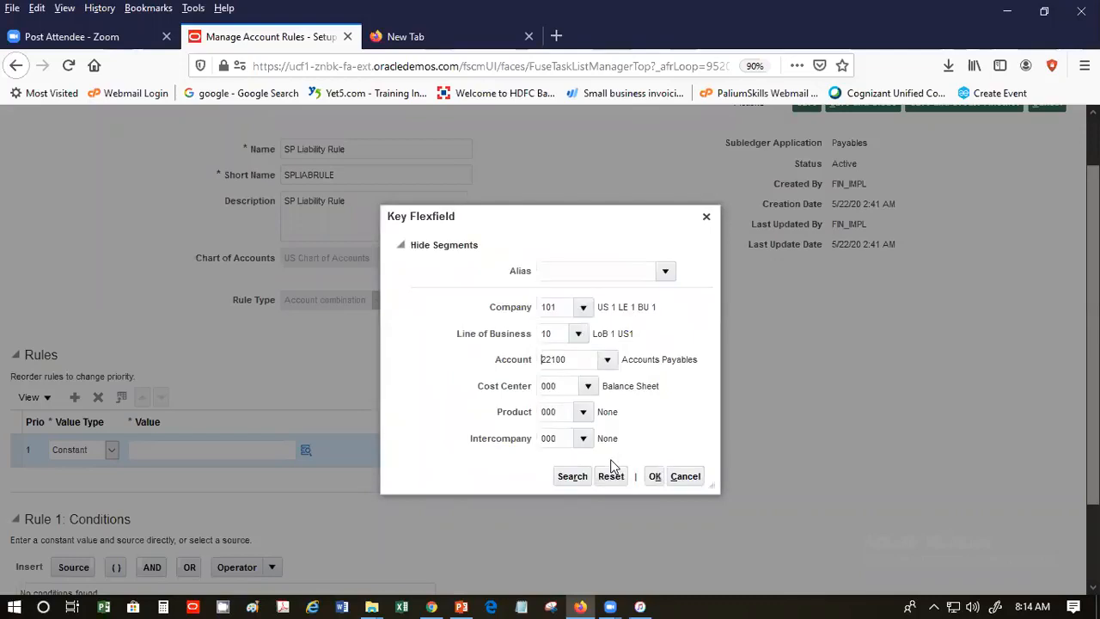
click(654, 476)
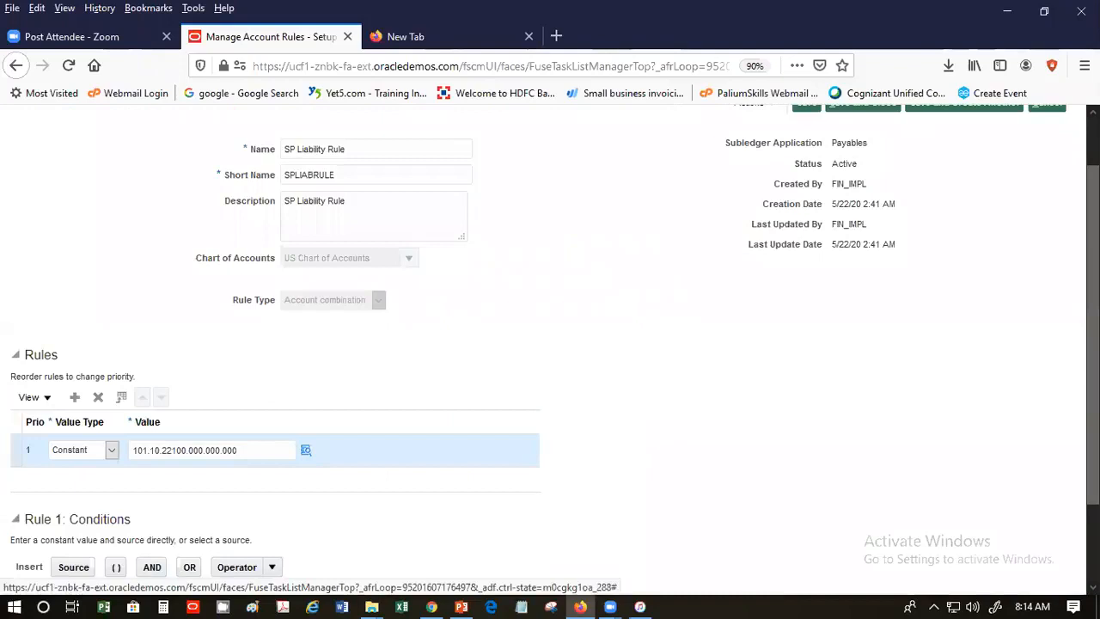
- Start inserting a source into the rule 1 condition, searching source names for 'Invoice'
scroll(768, 562, down, 2)
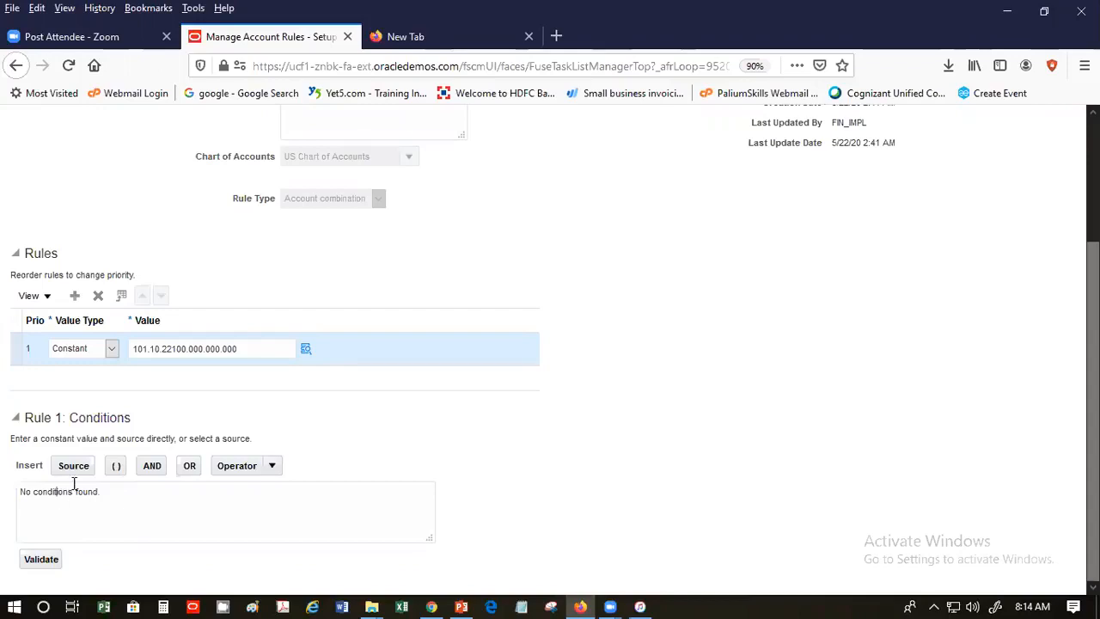
click(76, 469)
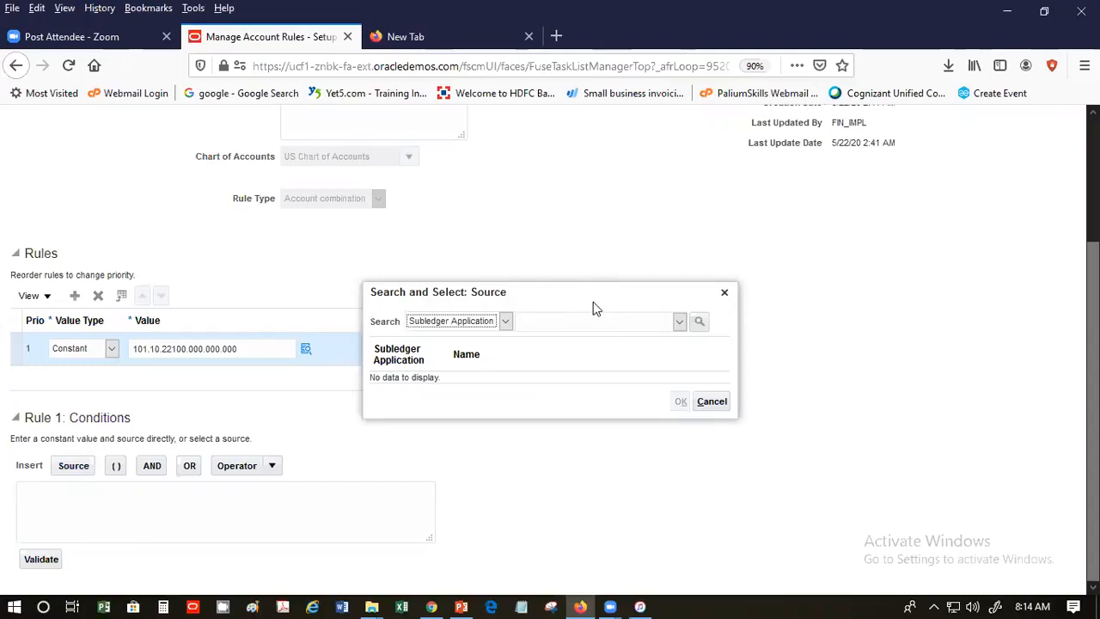
click(507, 321)
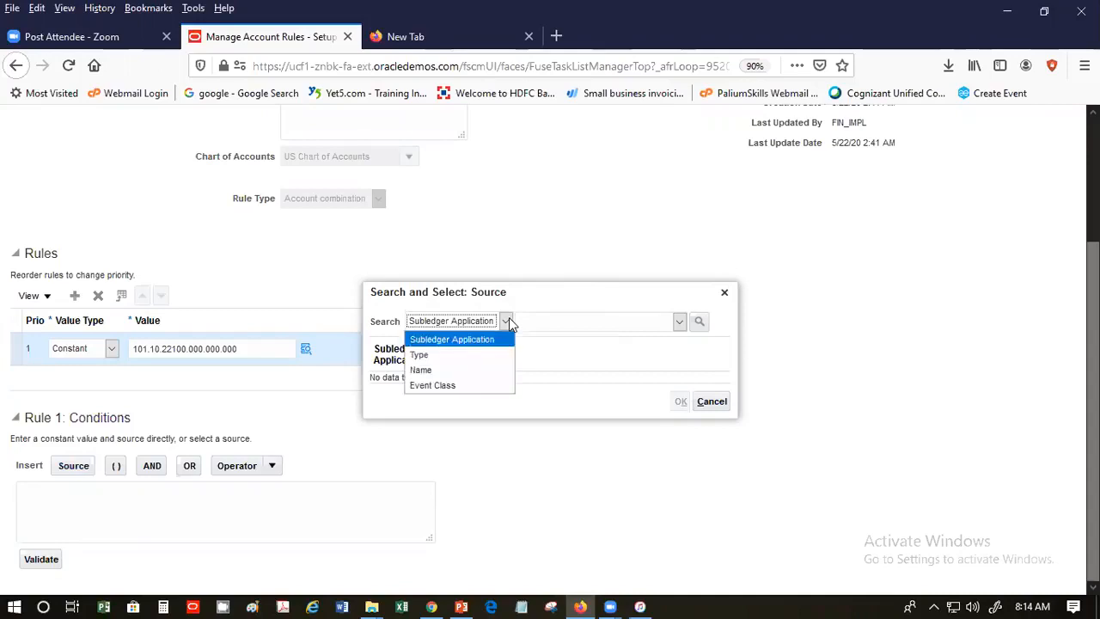
click(426, 368)
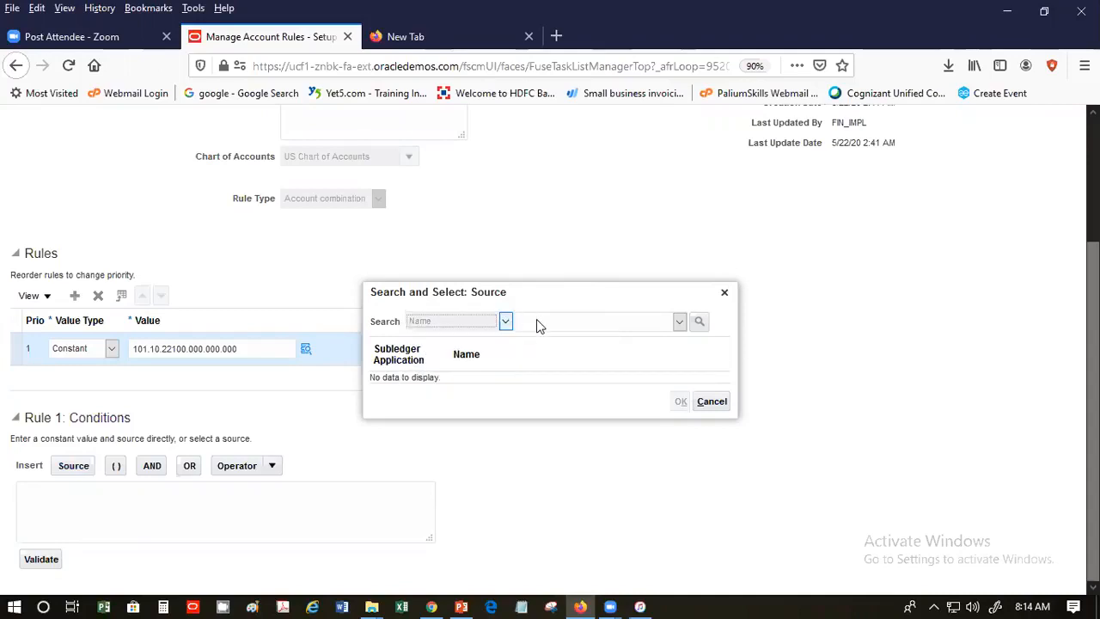
click(537, 323)
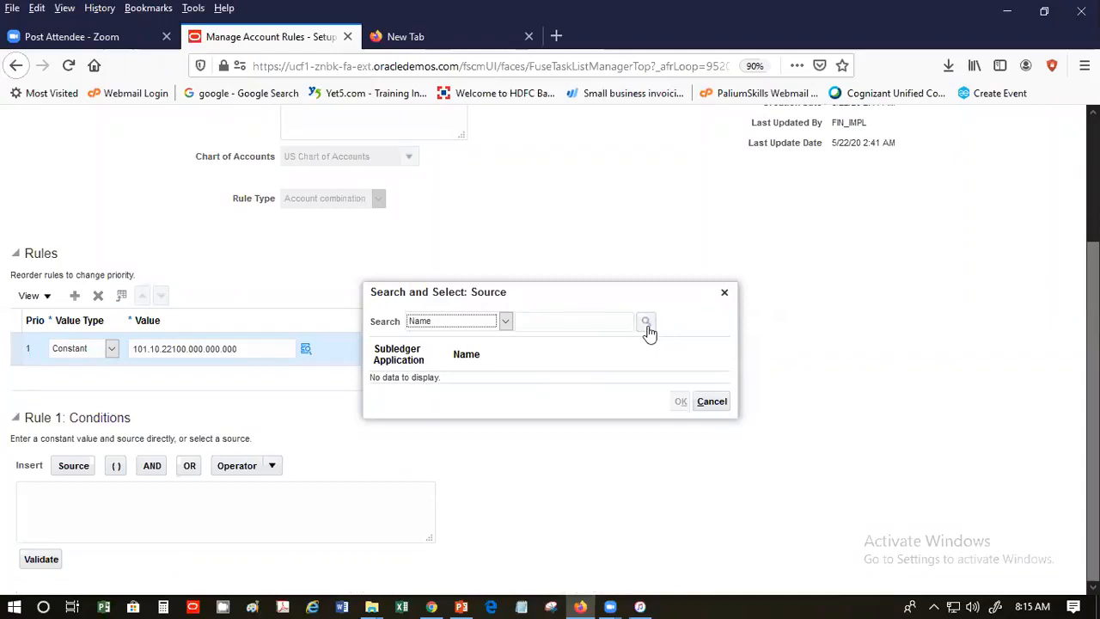
click(605, 323)
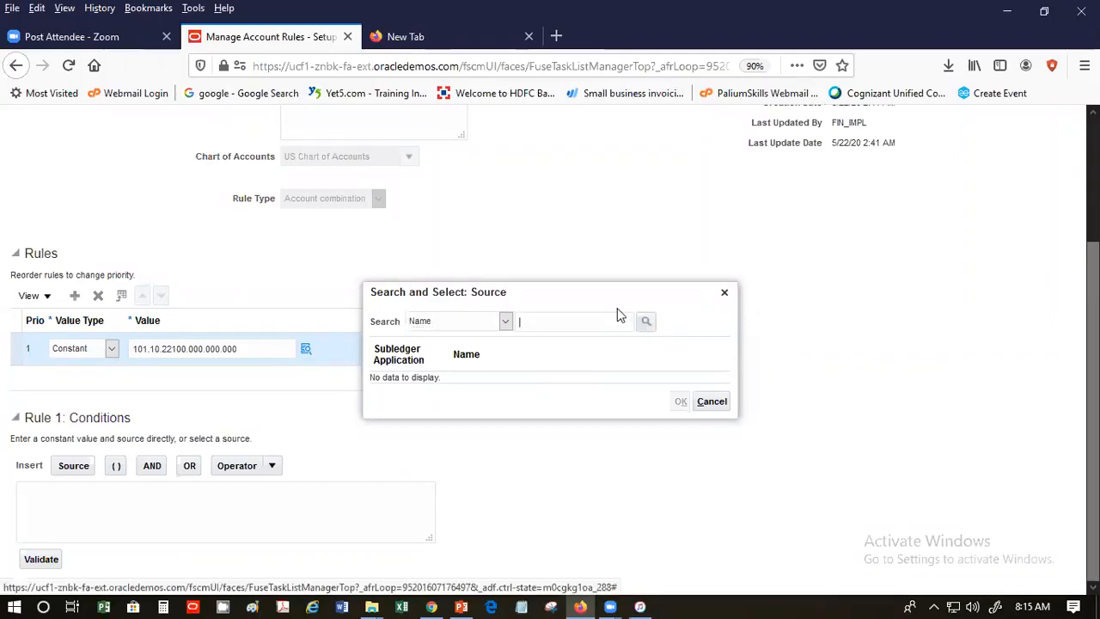
text(In)
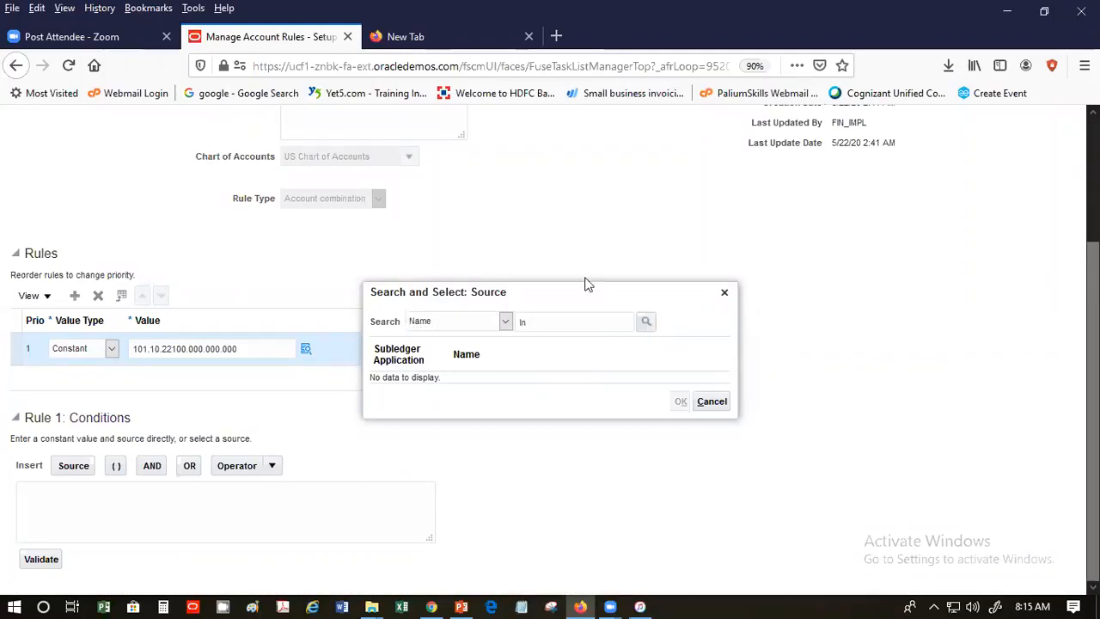
text(voice)
key(Return)
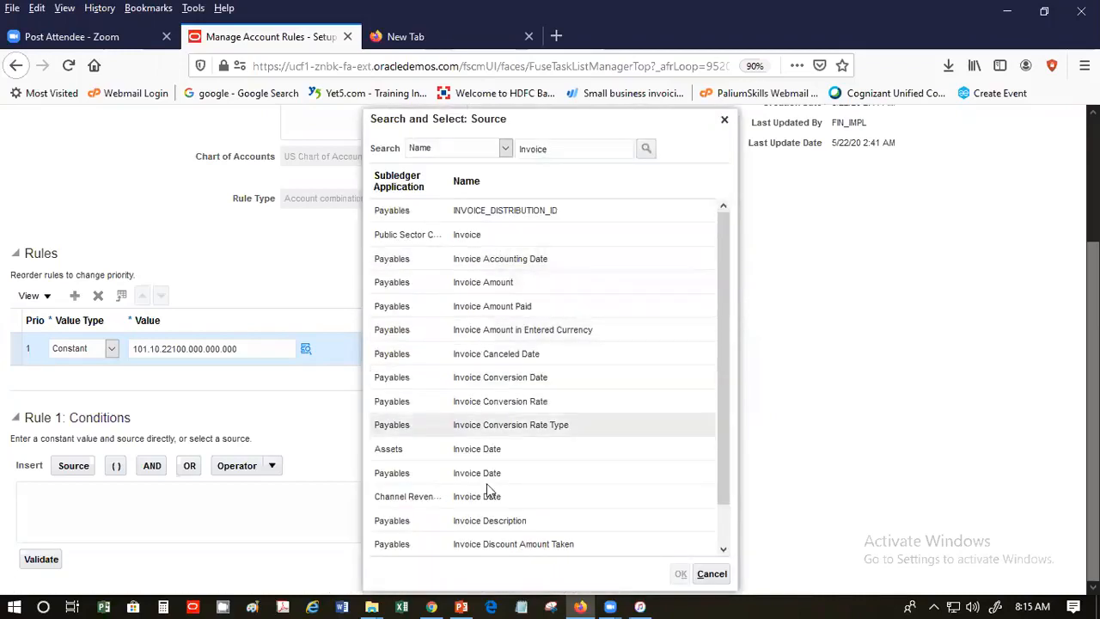
- Browse the Invoice results, narrow the search to 'Invoice Type', and insert Payables Invoice Type
click(715, 314)
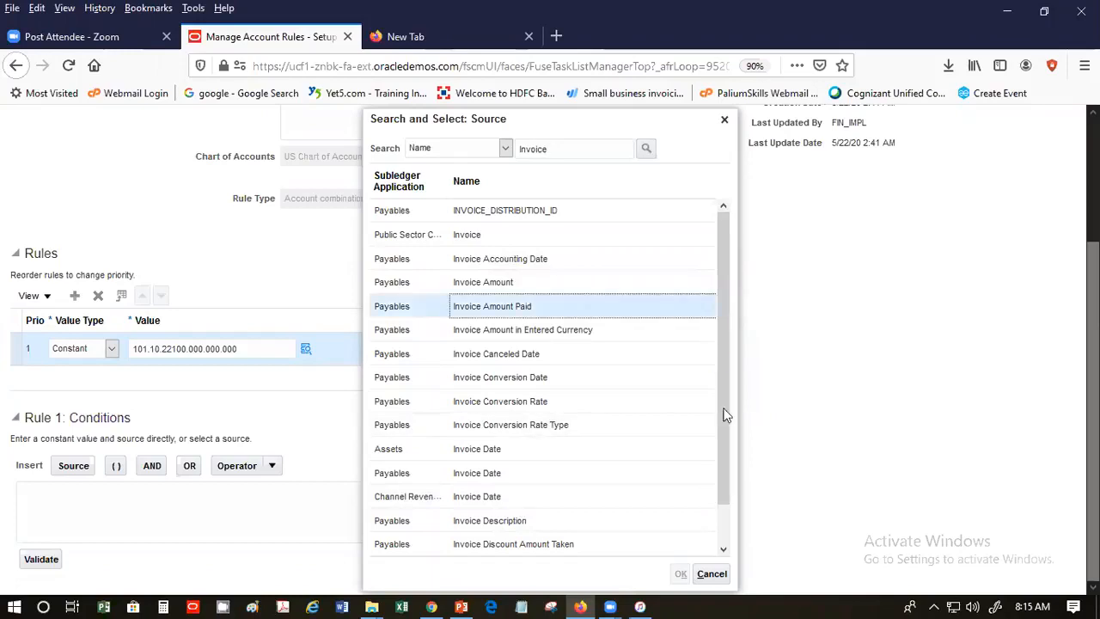
click(720, 531)
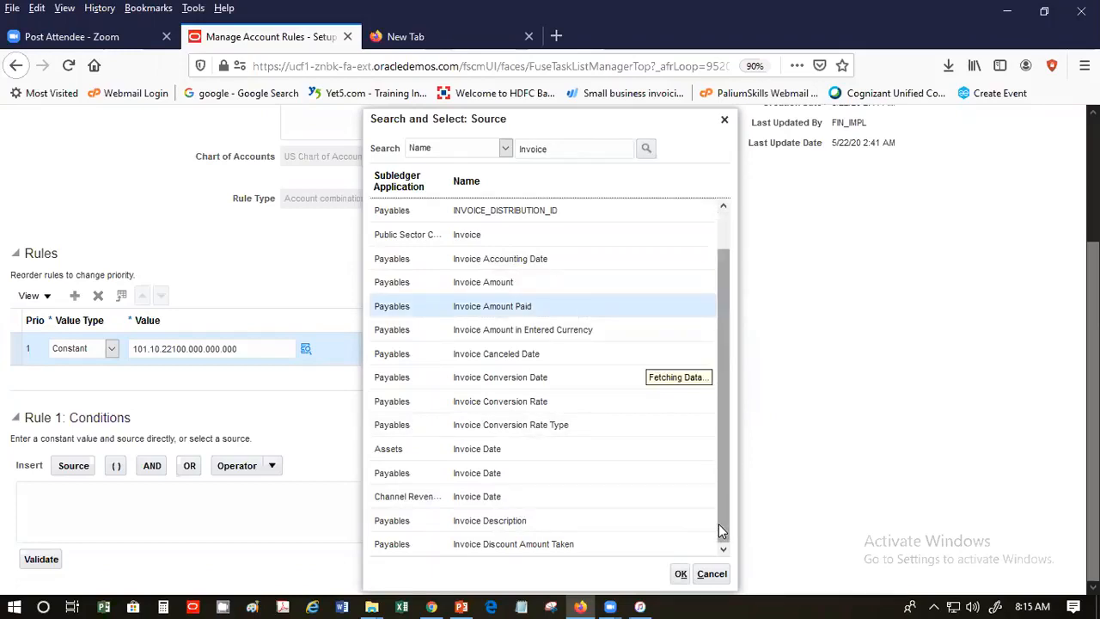
click(724, 513)
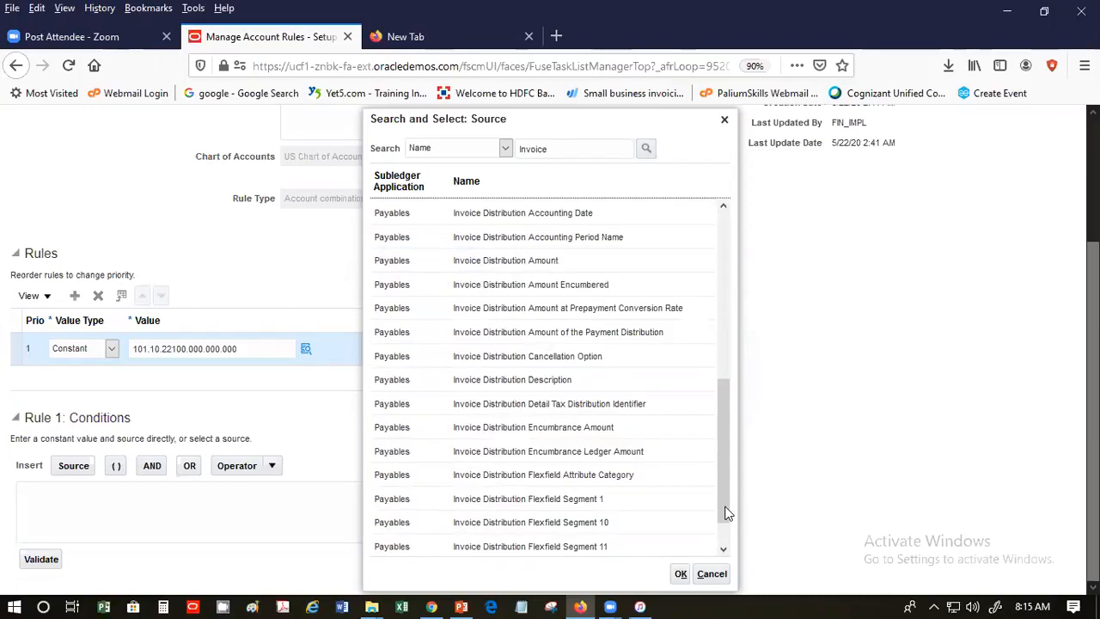
click(718, 445)
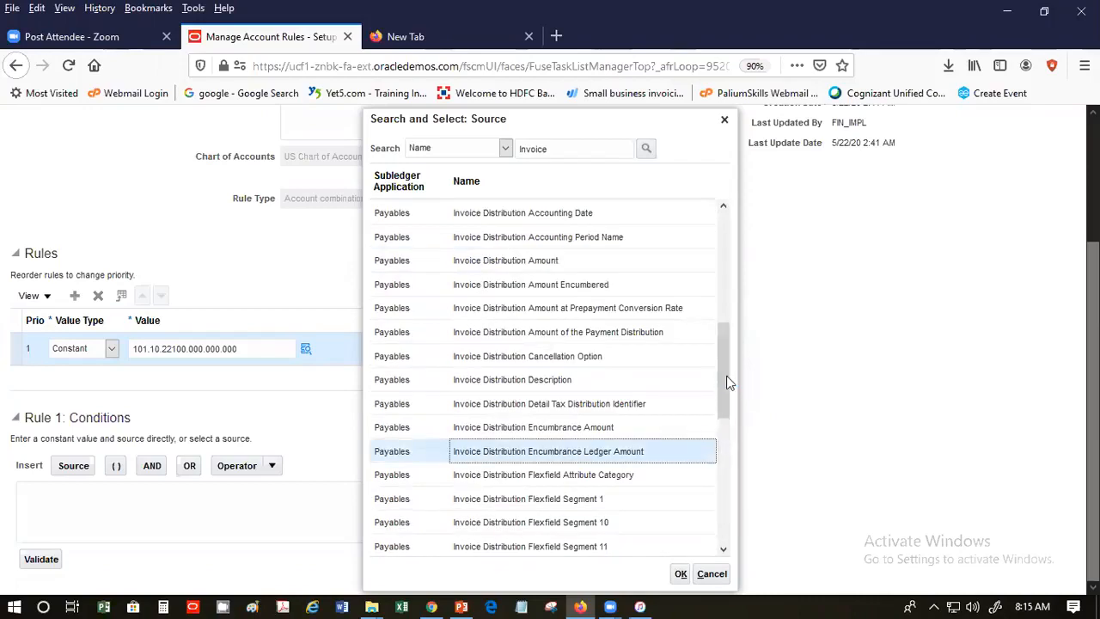
drag(729, 378, 750, 531)
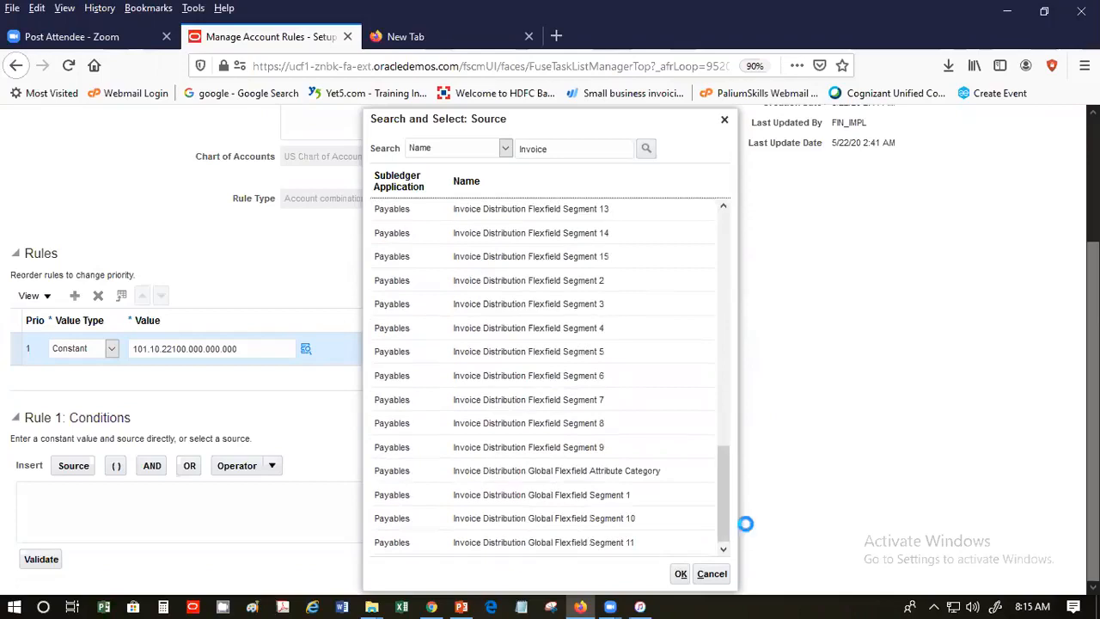
click(725, 529)
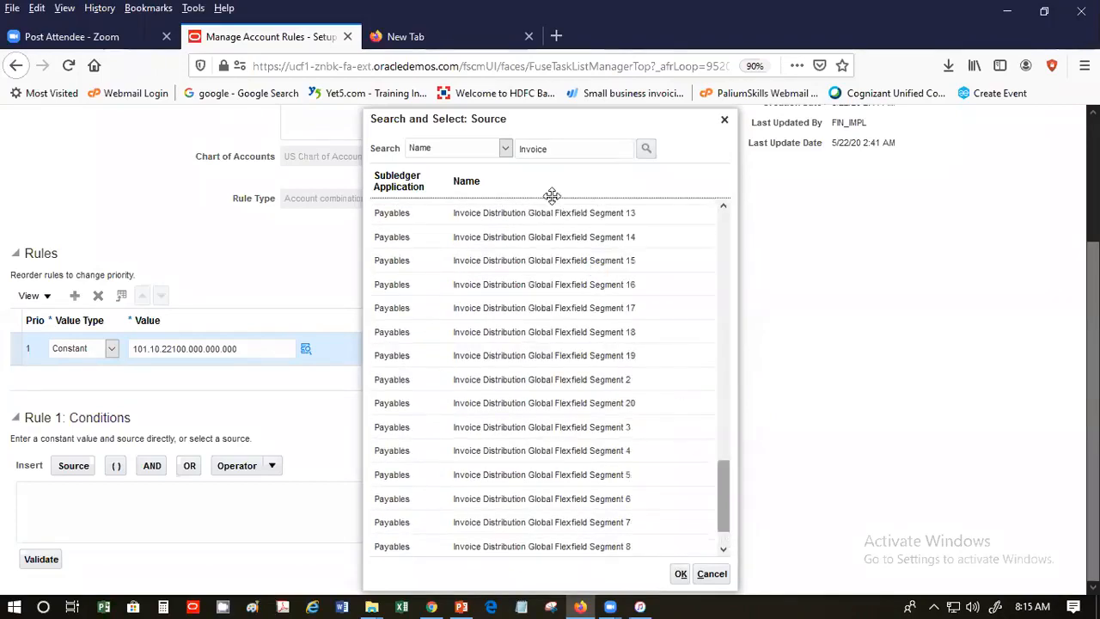
click(572, 148)
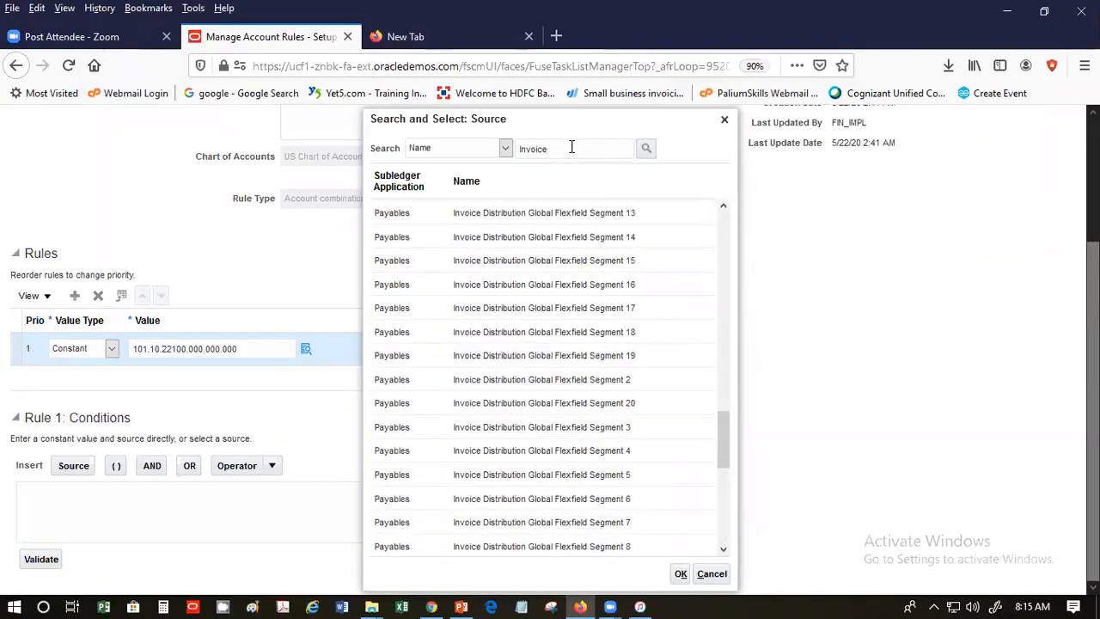
text(Type)
key(Return)
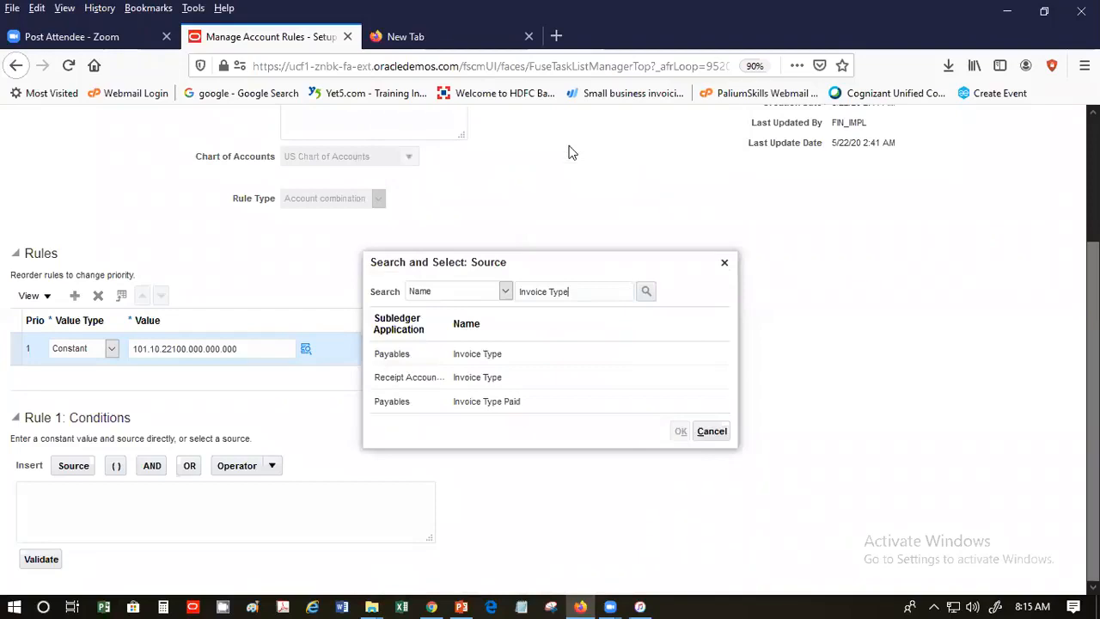
click(524, 354)
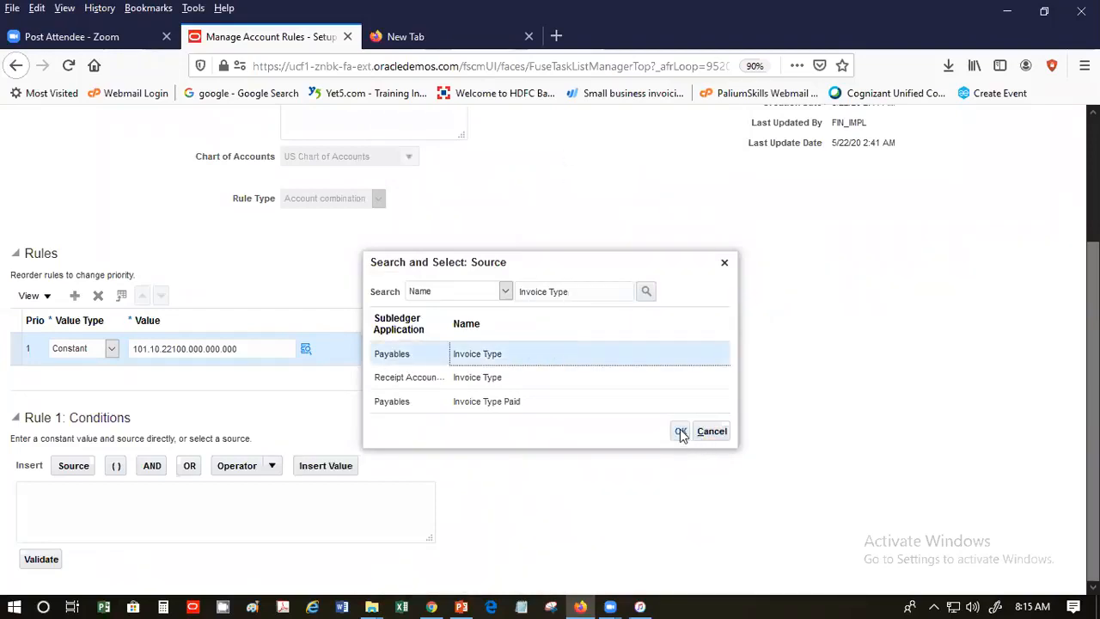
click(681, 431)
click(680, 430)
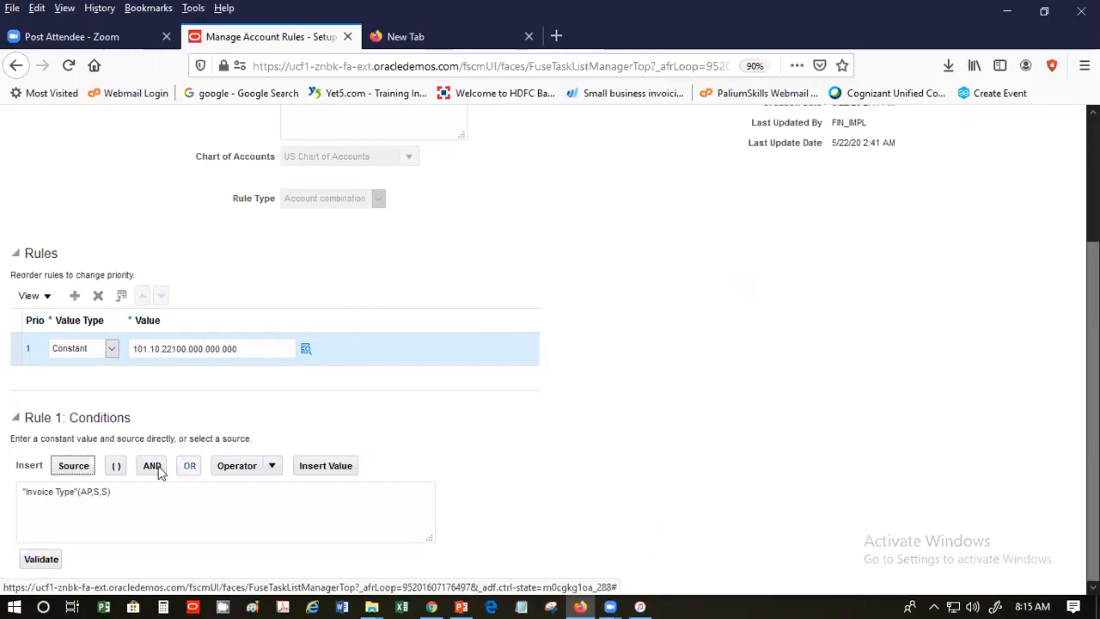
- Complete the condition as "Invoice Type"(AP,S,S)=STANDARD and validate it successfully
click(138, 491)
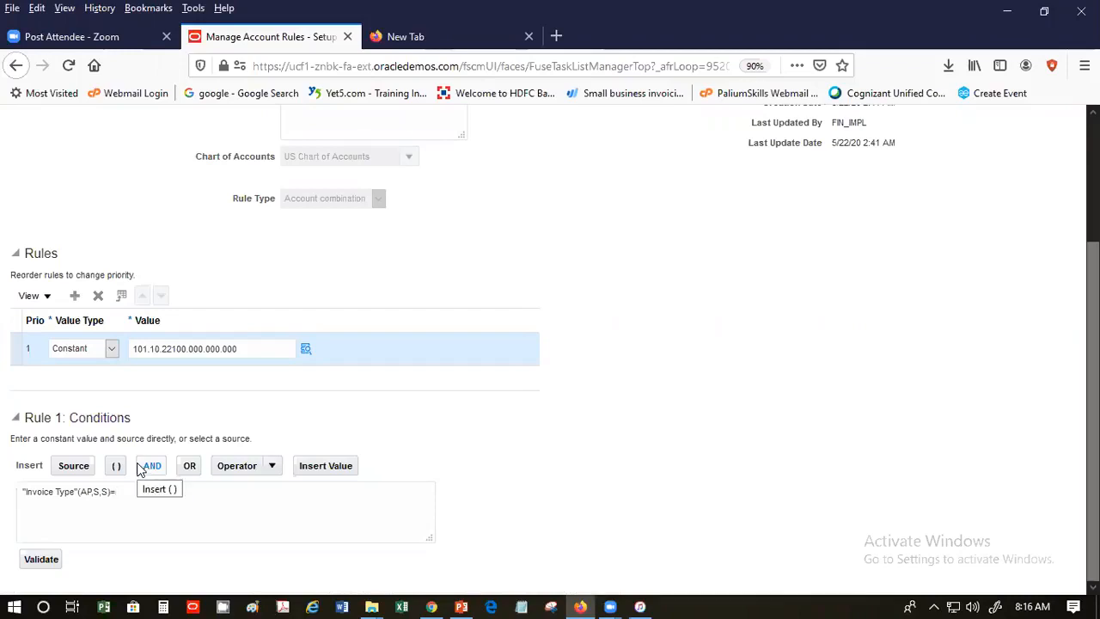
text(STANDARD)
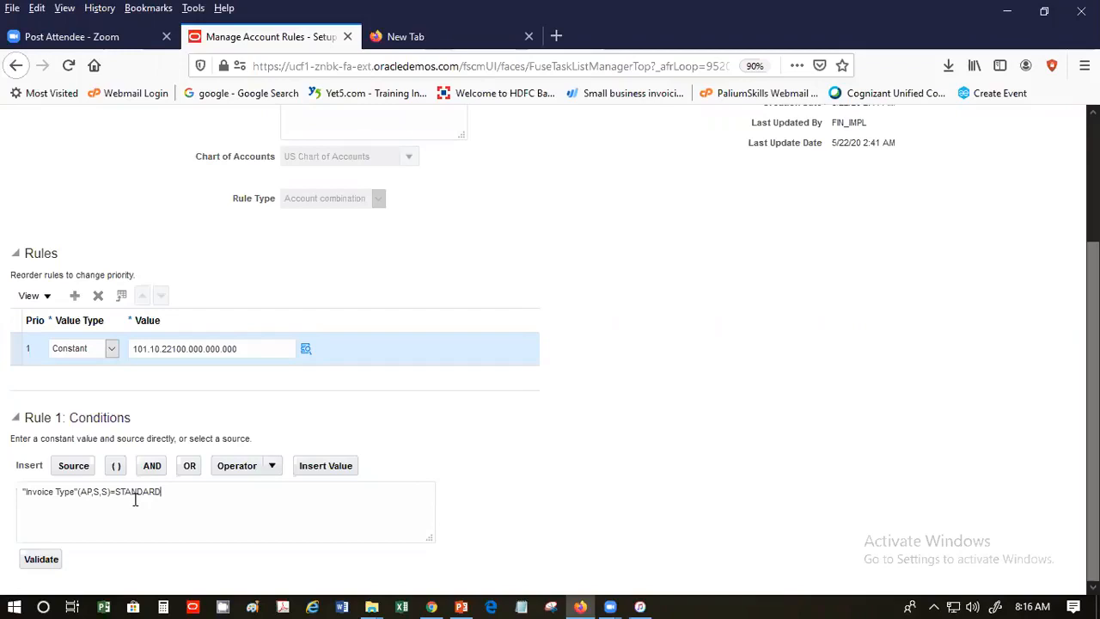
click(34, 563)
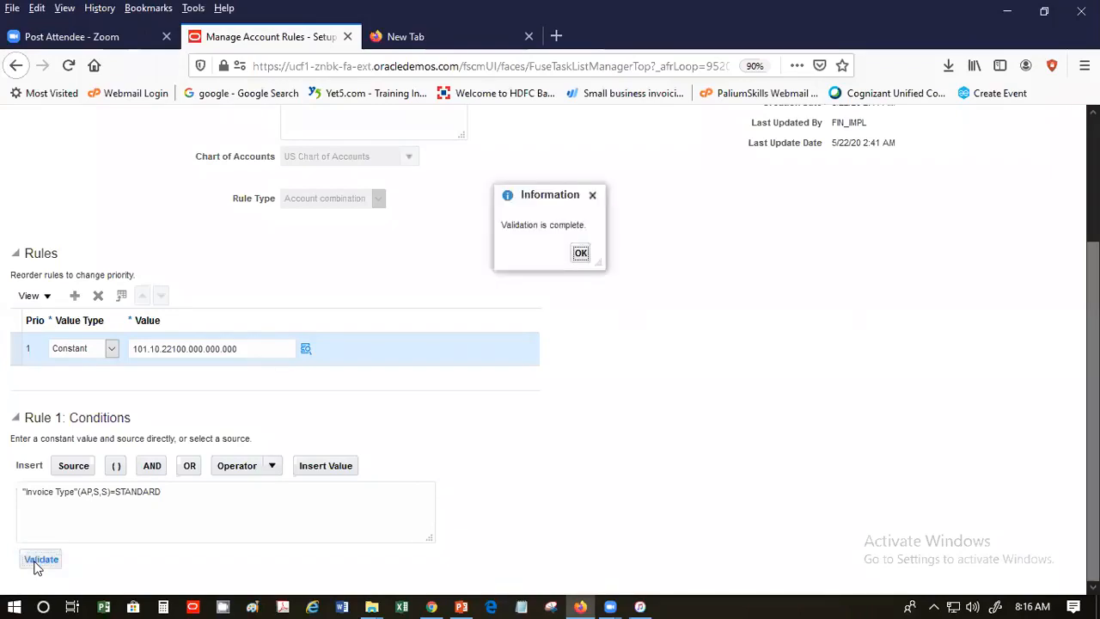
click(581, 253)
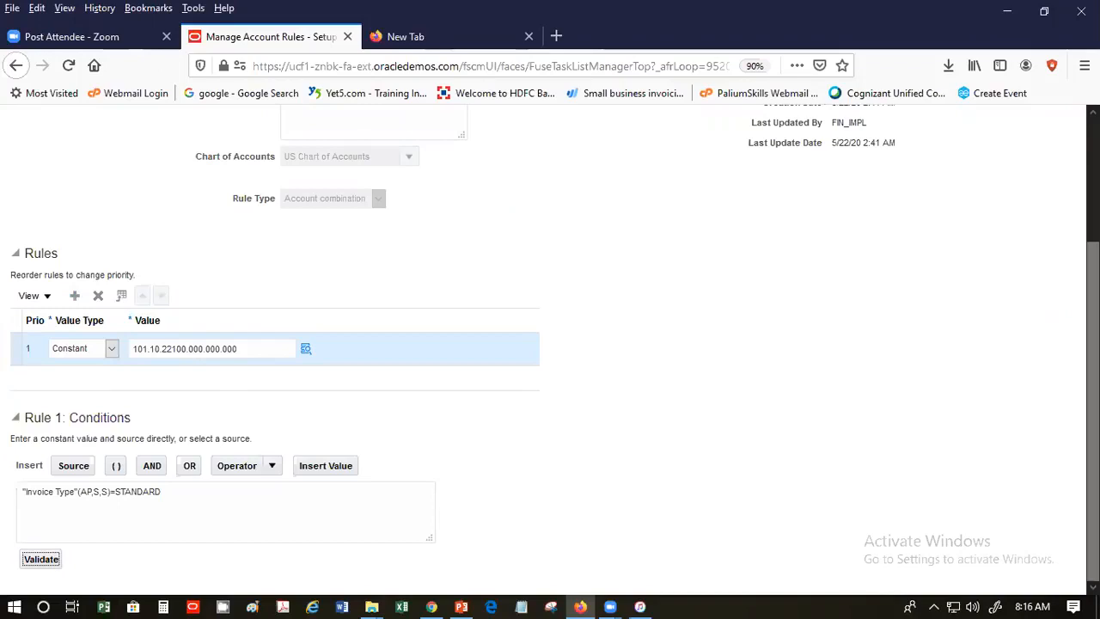
scroll(550, 344, up, 4)
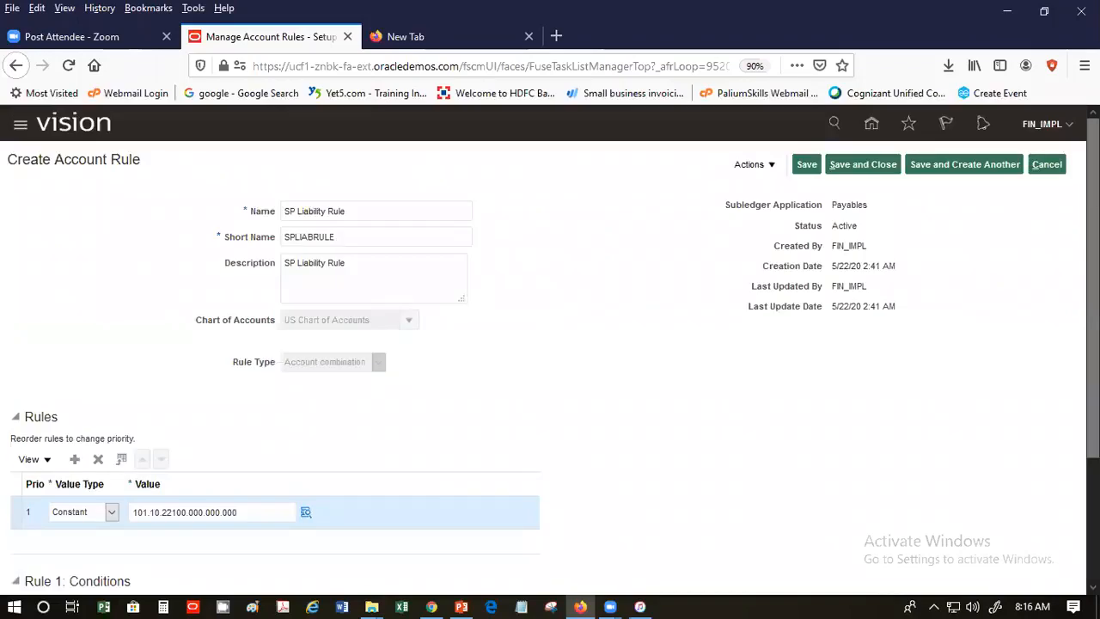
- Save SP Liability Rule, reopen it, and review its Change Status options, leaving it Active
click(866, 172)
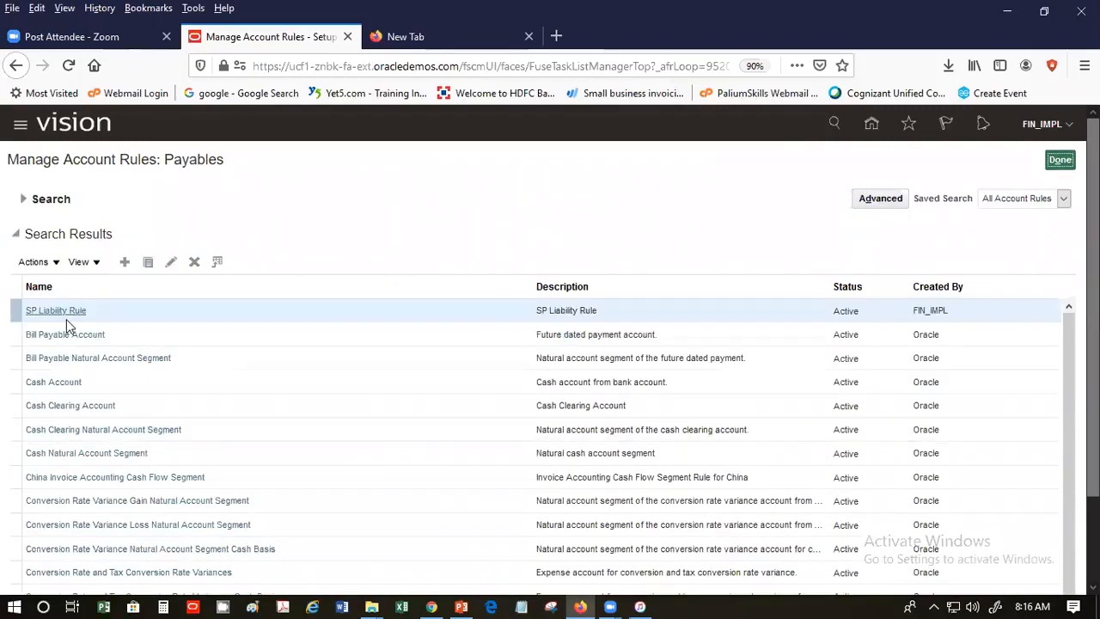
click(60, 311)
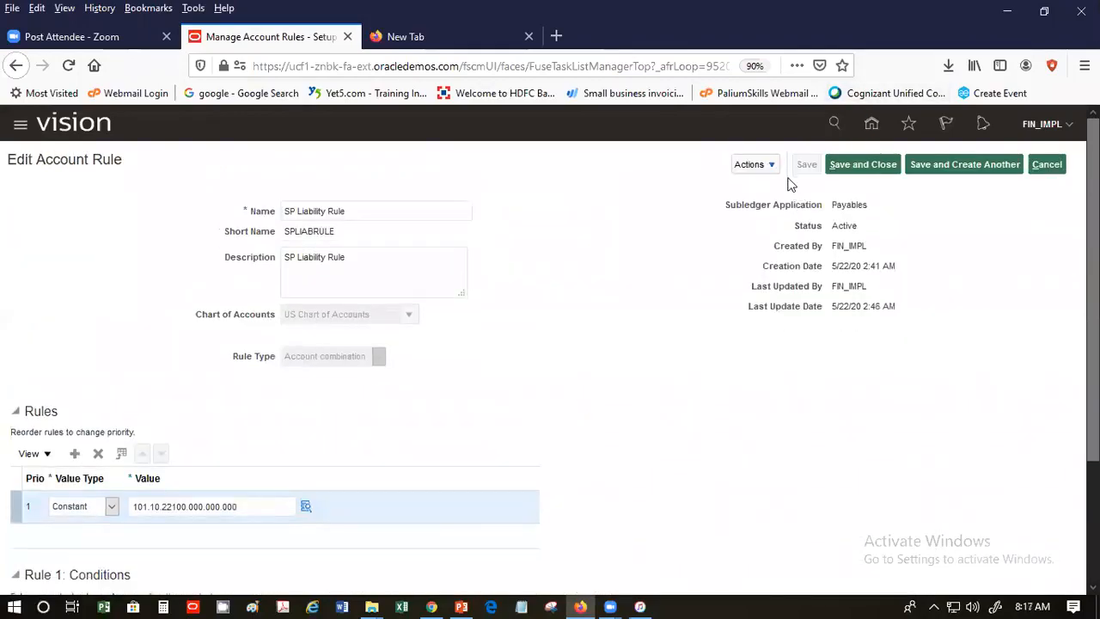
click(769, 164)
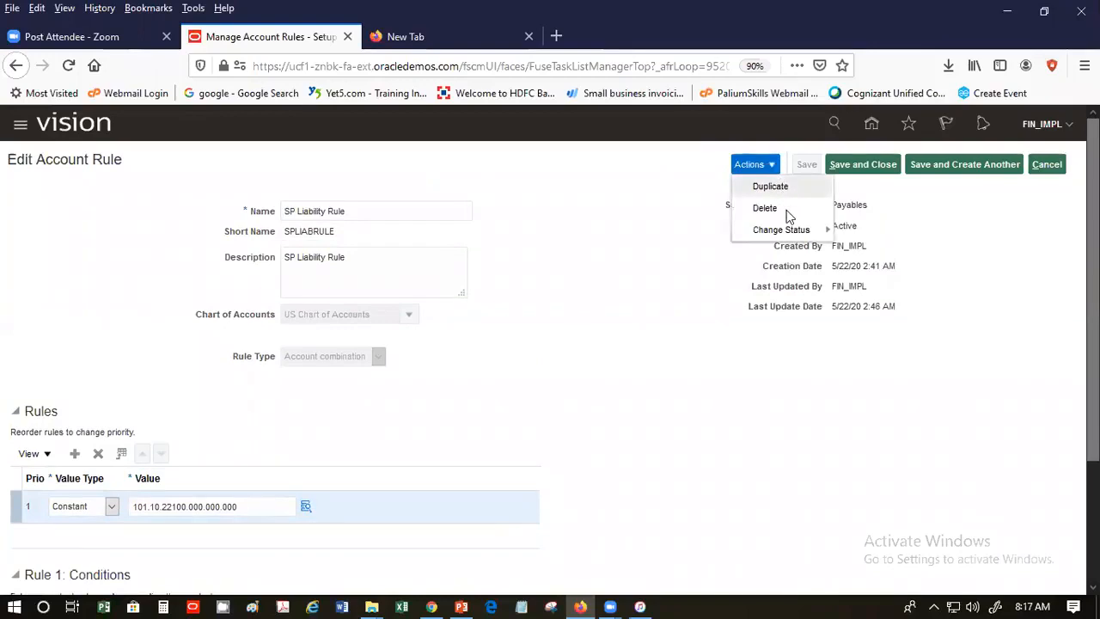
mouse_move(794, 234)
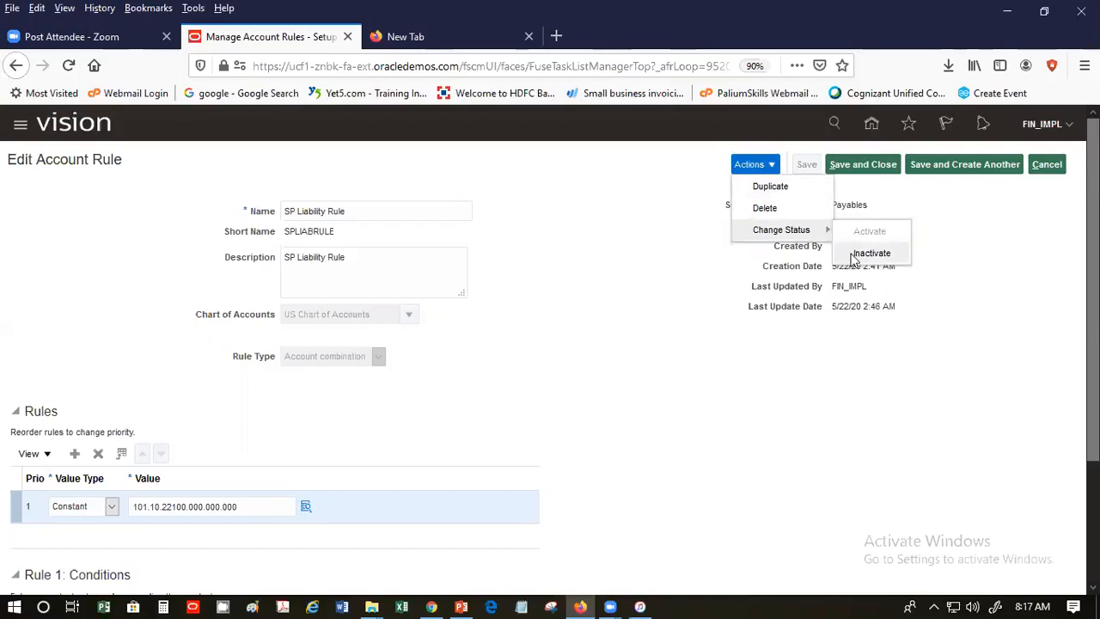
click(1055, 168)
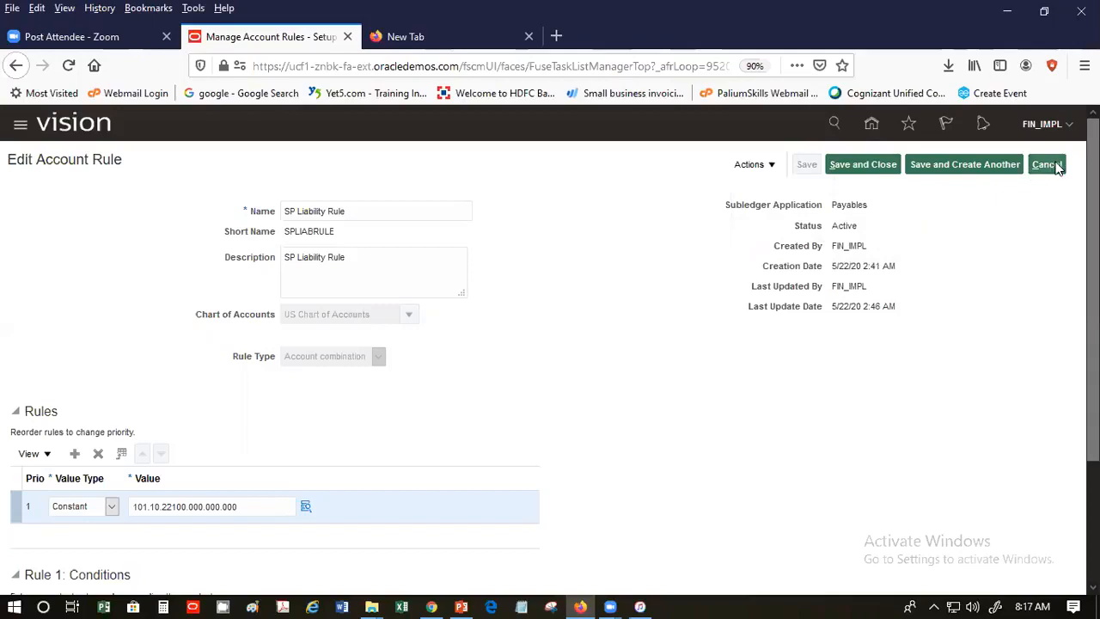
click(1057, 166)
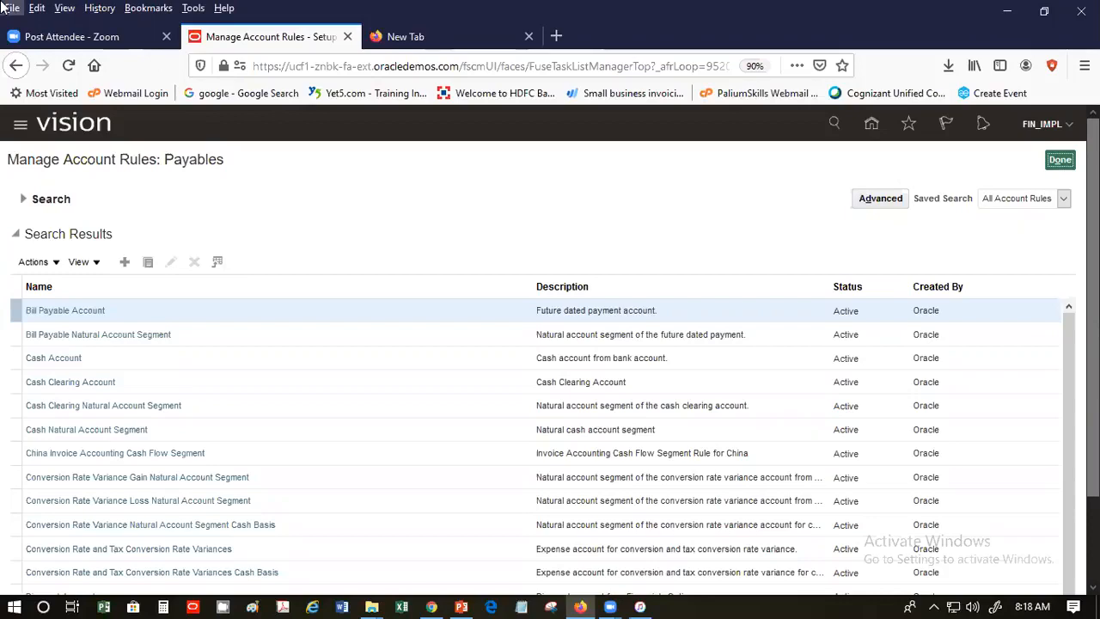
- Create a new account rule named 'SP Department Rule' with short name SPDEPTRULE
click(124, 261)
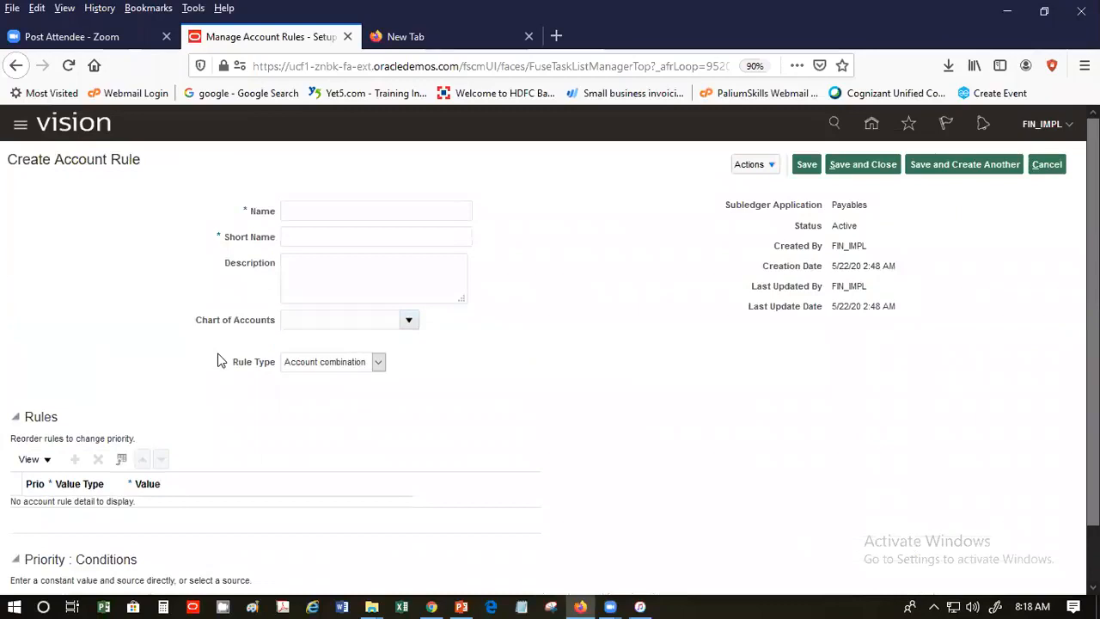
click(342, 211)
text(S)
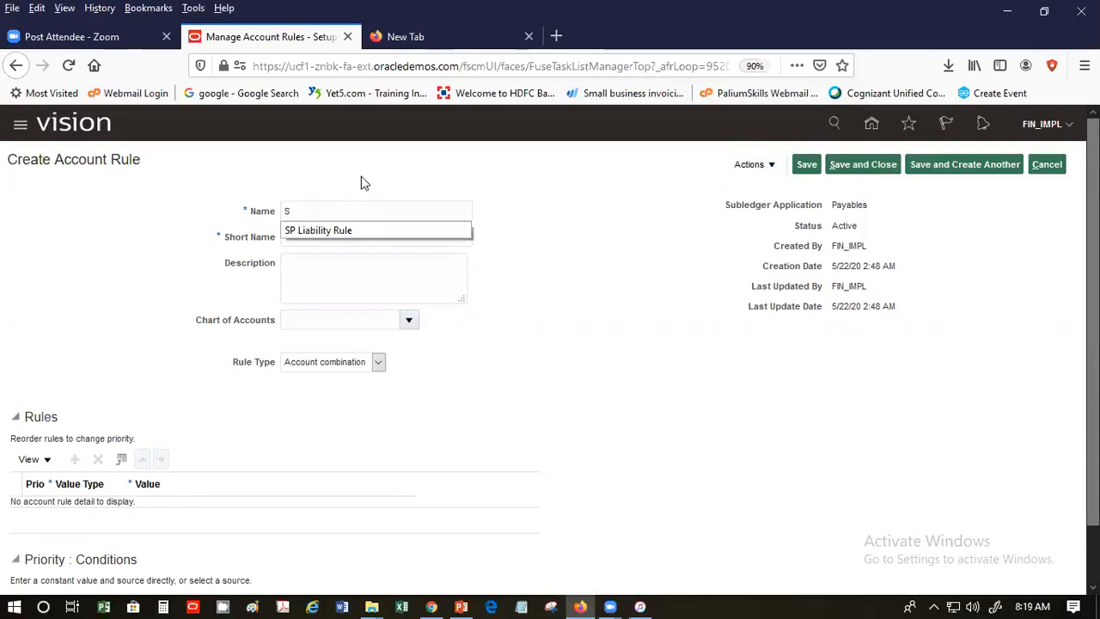
text(P Depart)
text(m)
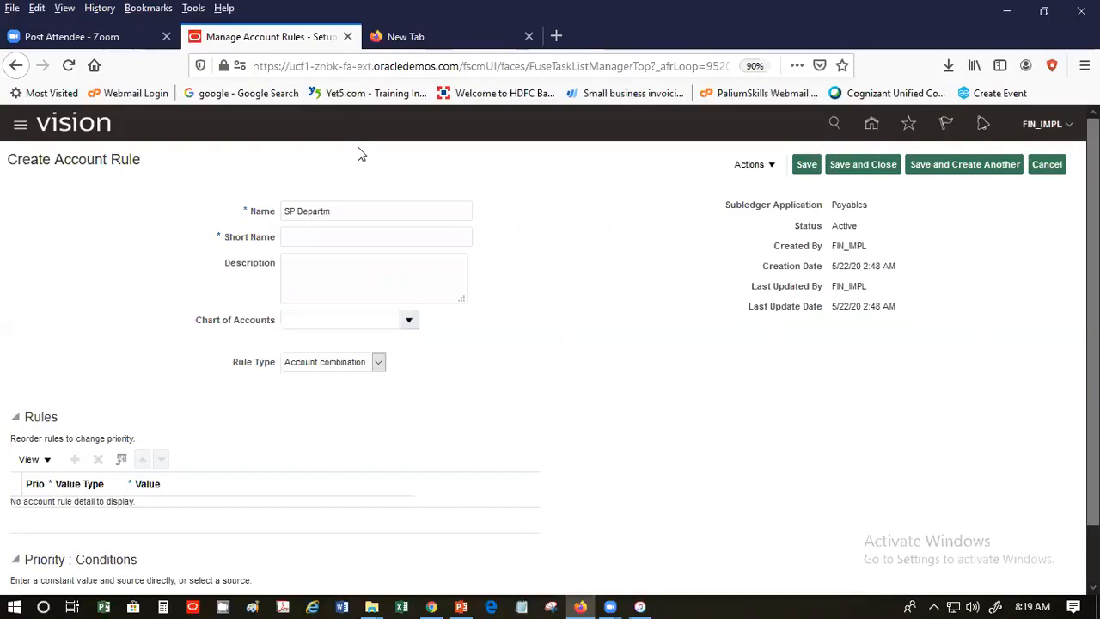
text(ent Rule)
key(Tab)
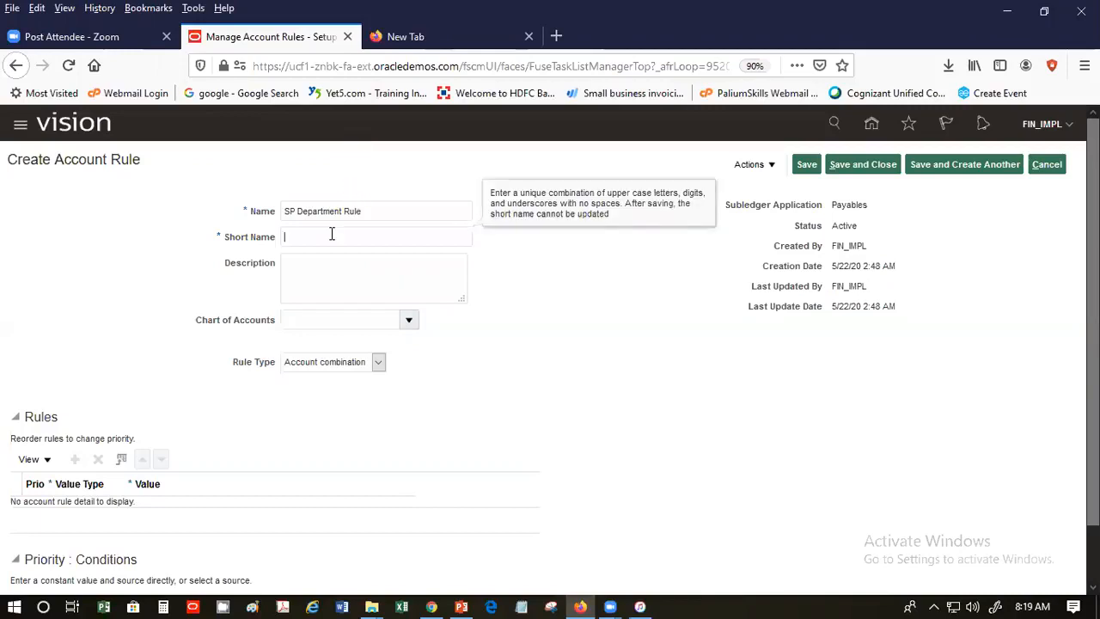
click(328, 236)
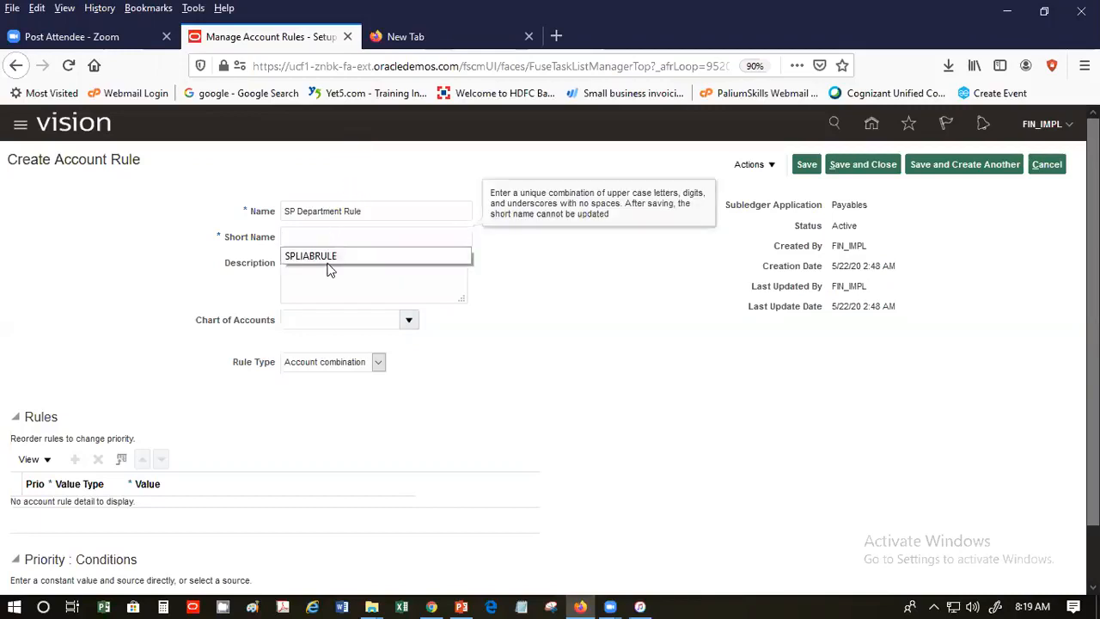
click(326, 259)
drag(294, 234, 315, 236)
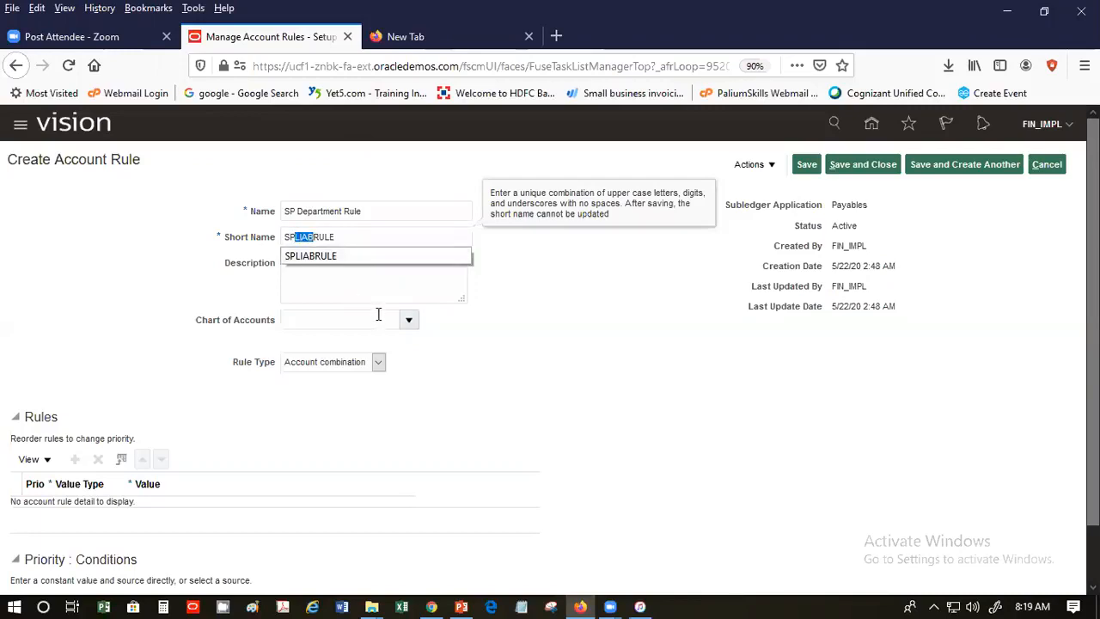
text(DE)
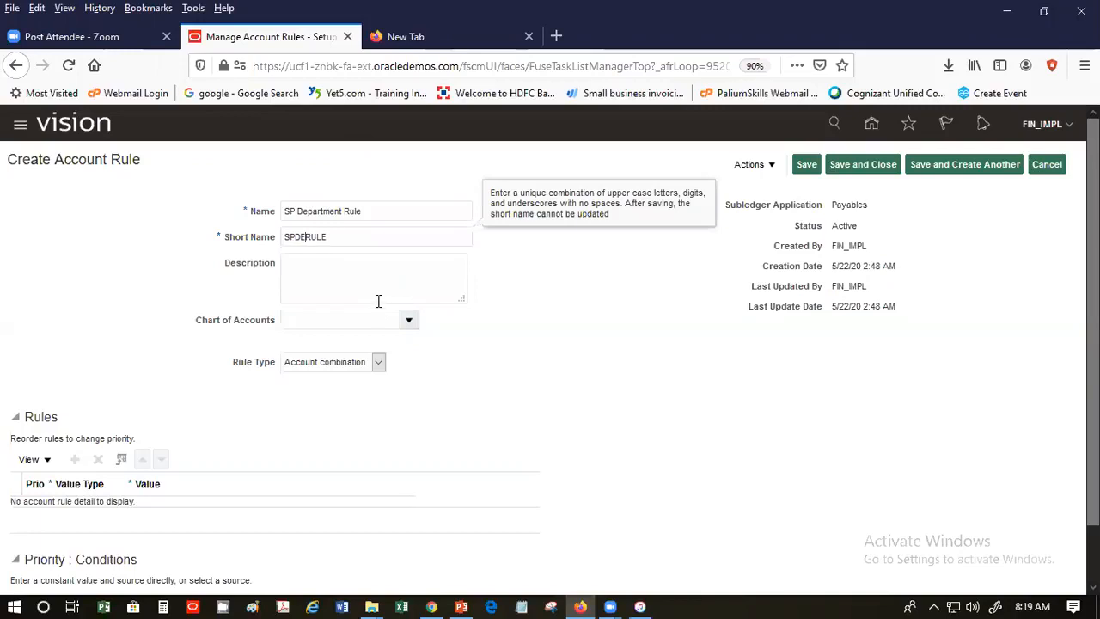
text(PT)
click(356, 284)
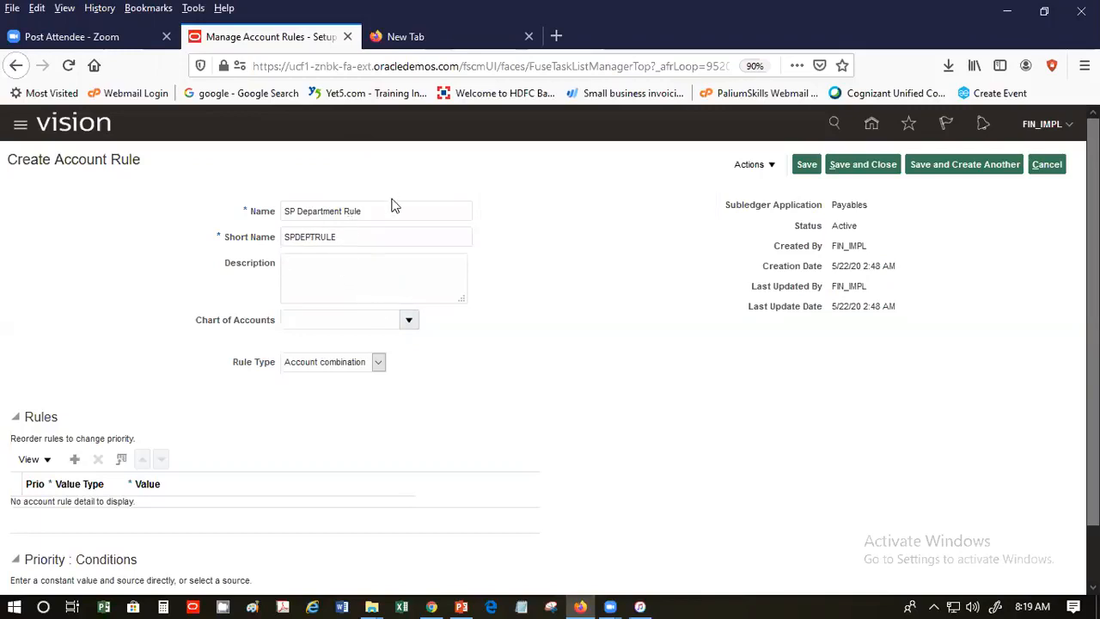
drag(393, 211, 225, 216)
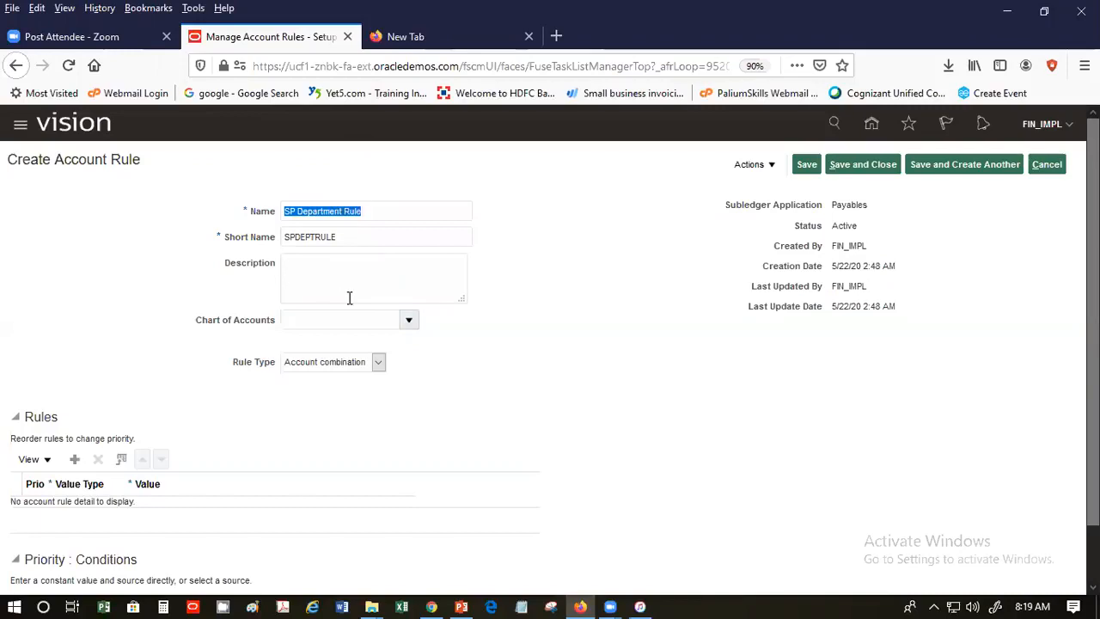
- Give SP Department Rule the US Chart of Accounts, rule type Segment, and segment Cost Center
click(410, 319)
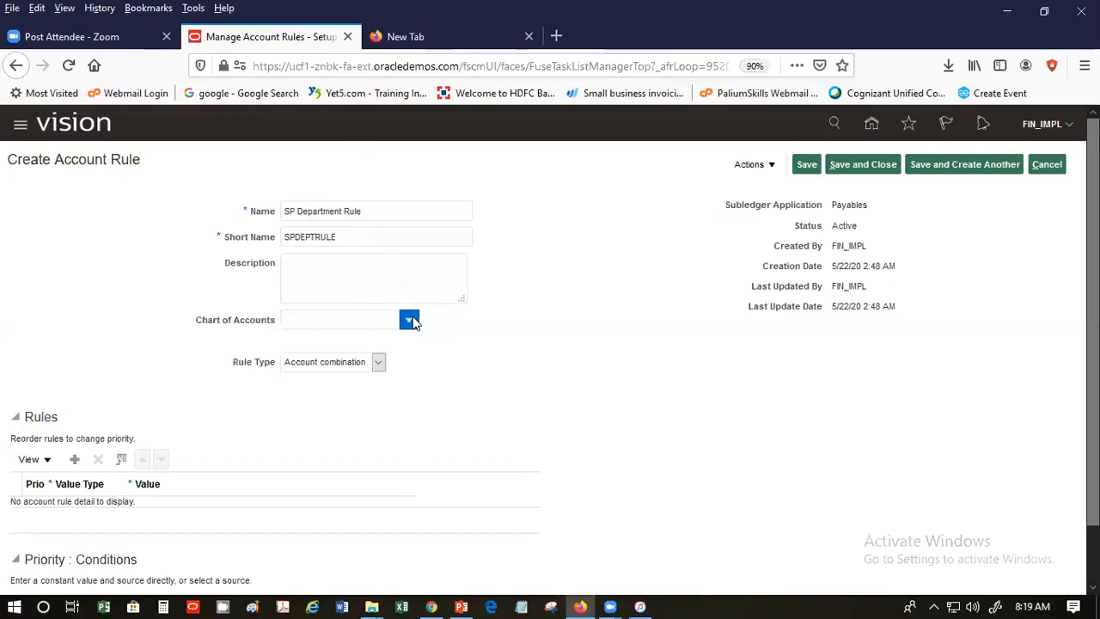
drag(475, 353, 465, 475)
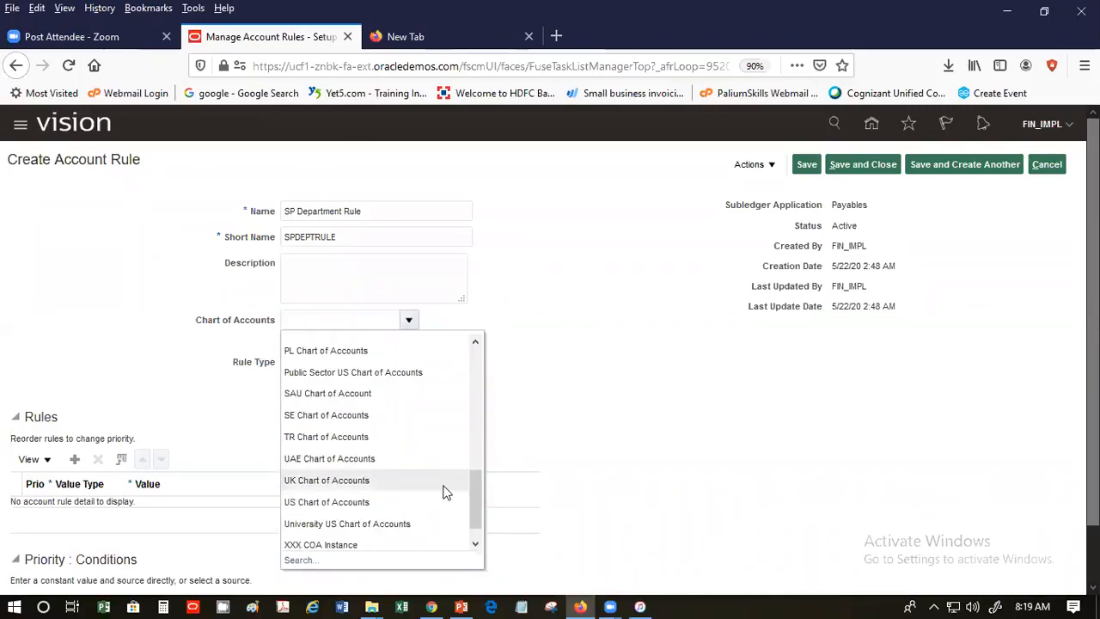
click(437, 499)
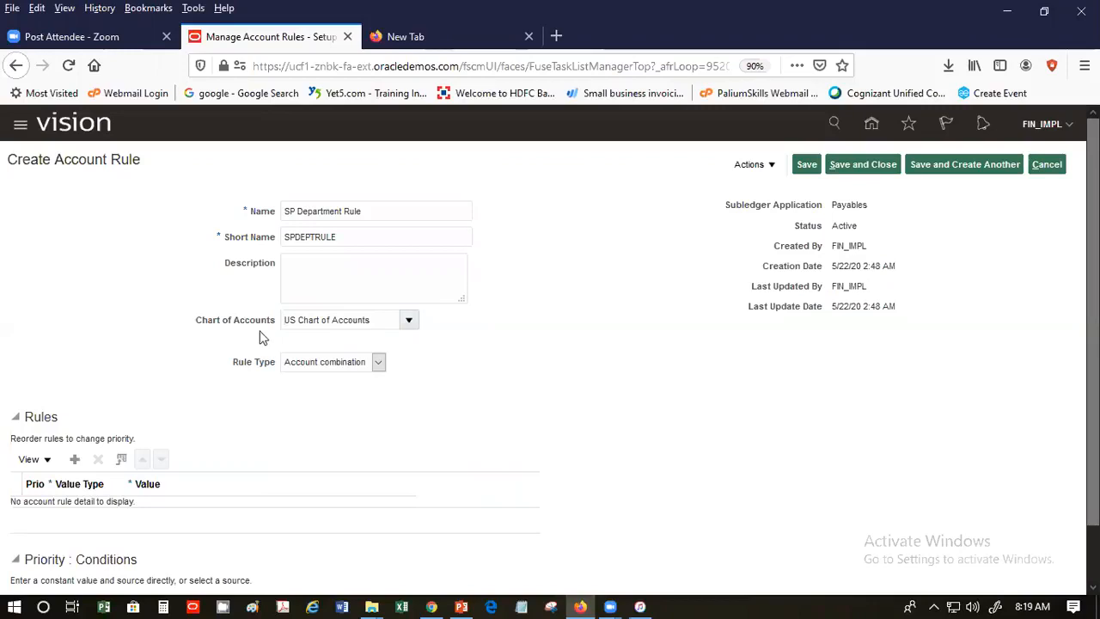
click(344, 363)
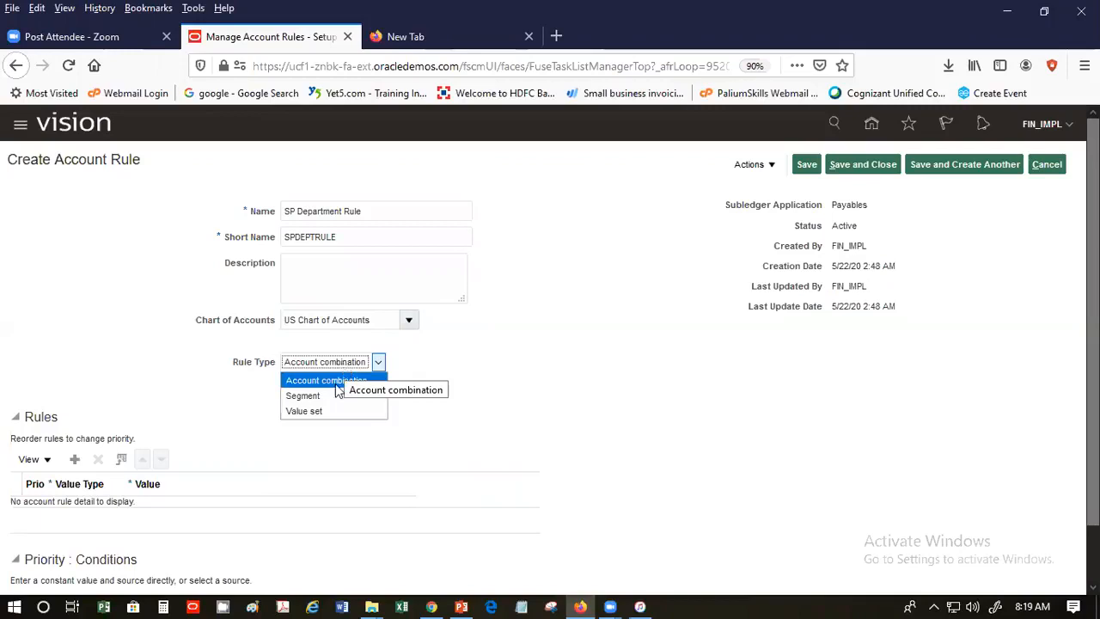
click(329, 396)
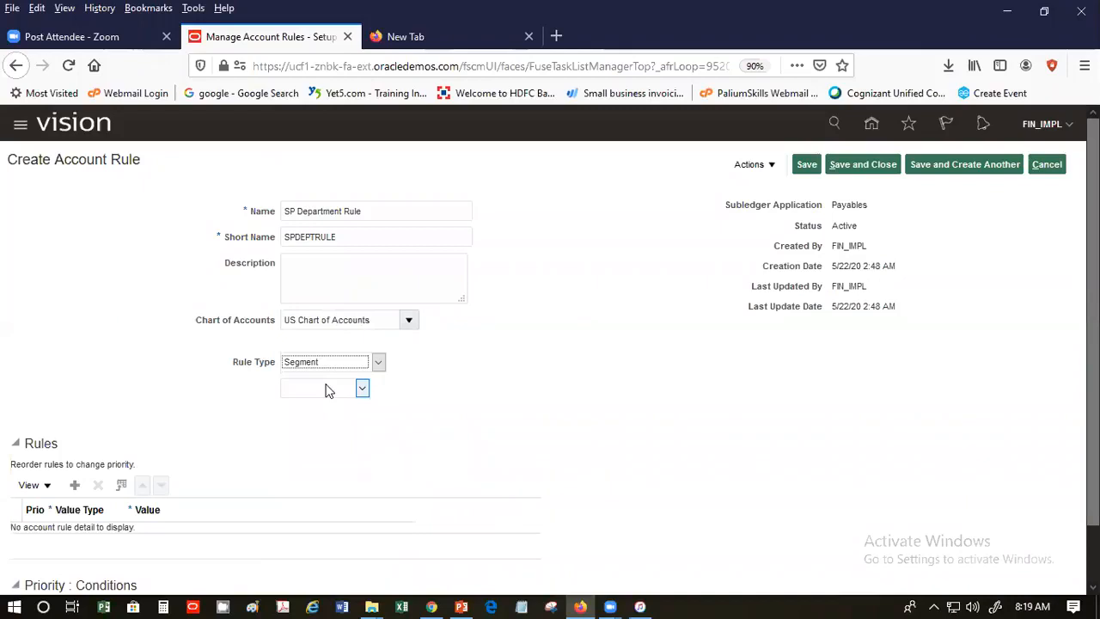
click(335, 397)
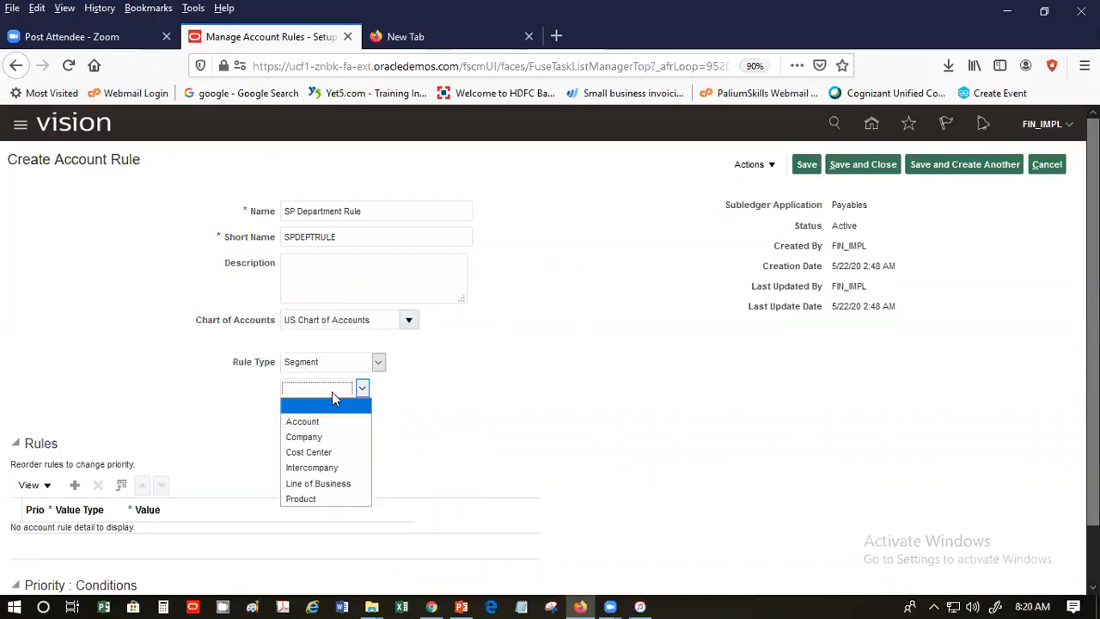
click(359, 460)
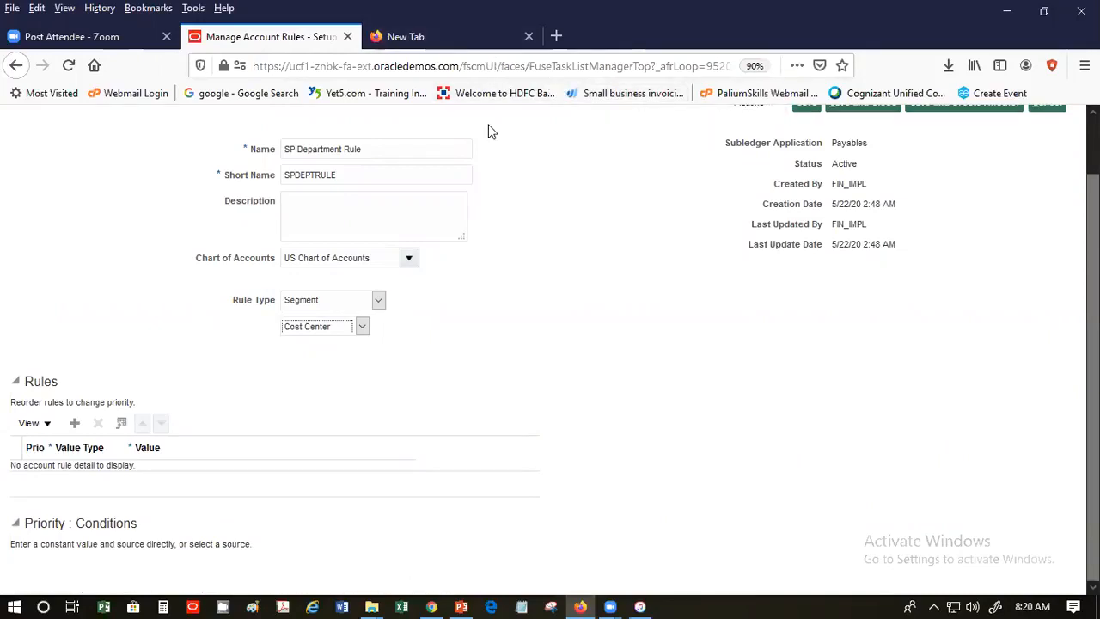
- Add rule line 1 with value type Source and bring up the full source search
click(76, 424)
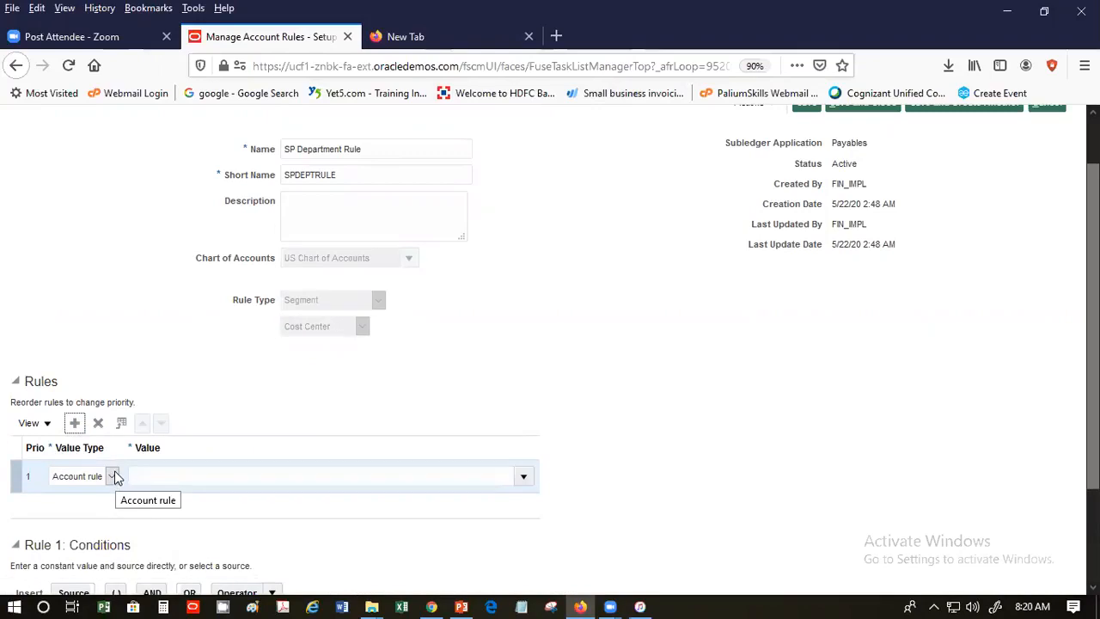
click(113, 476)
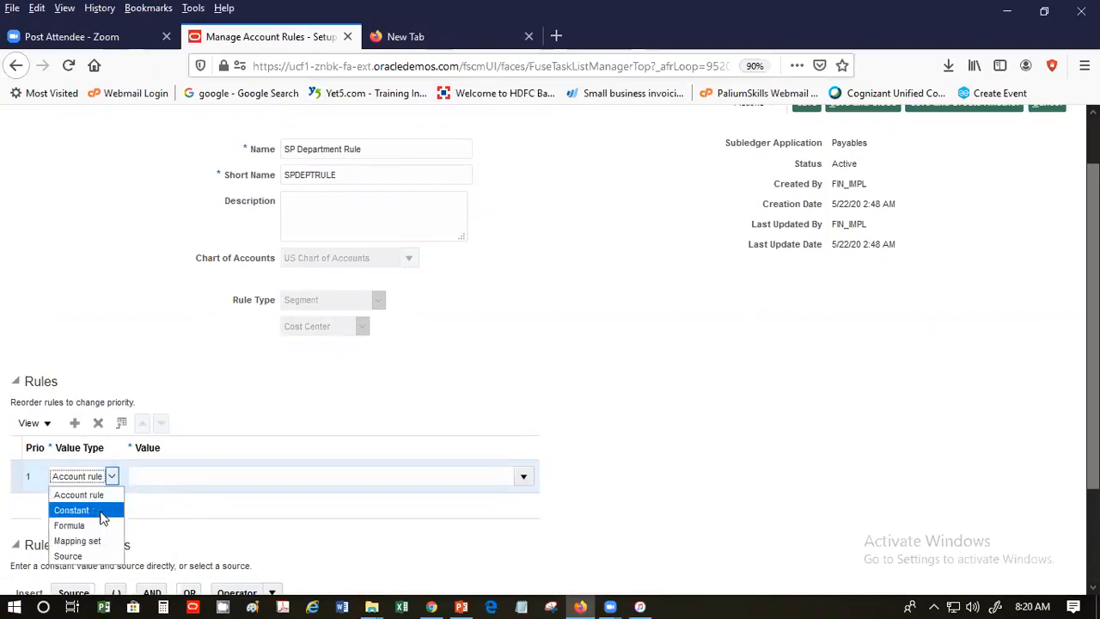
click(99, 556)
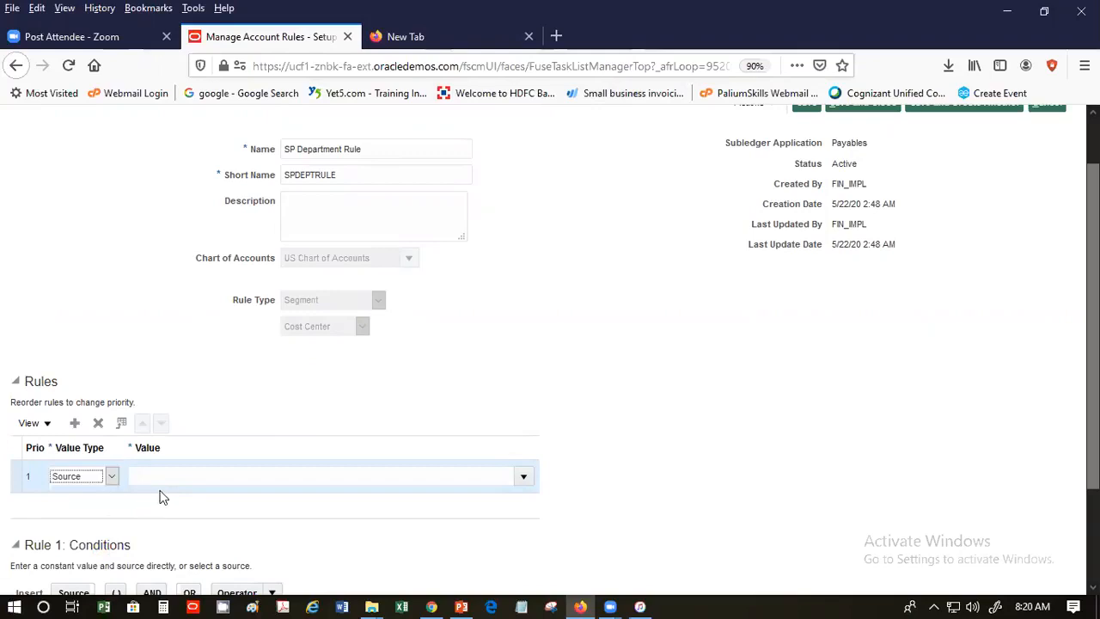
click(161, 478)
click(523, 479)
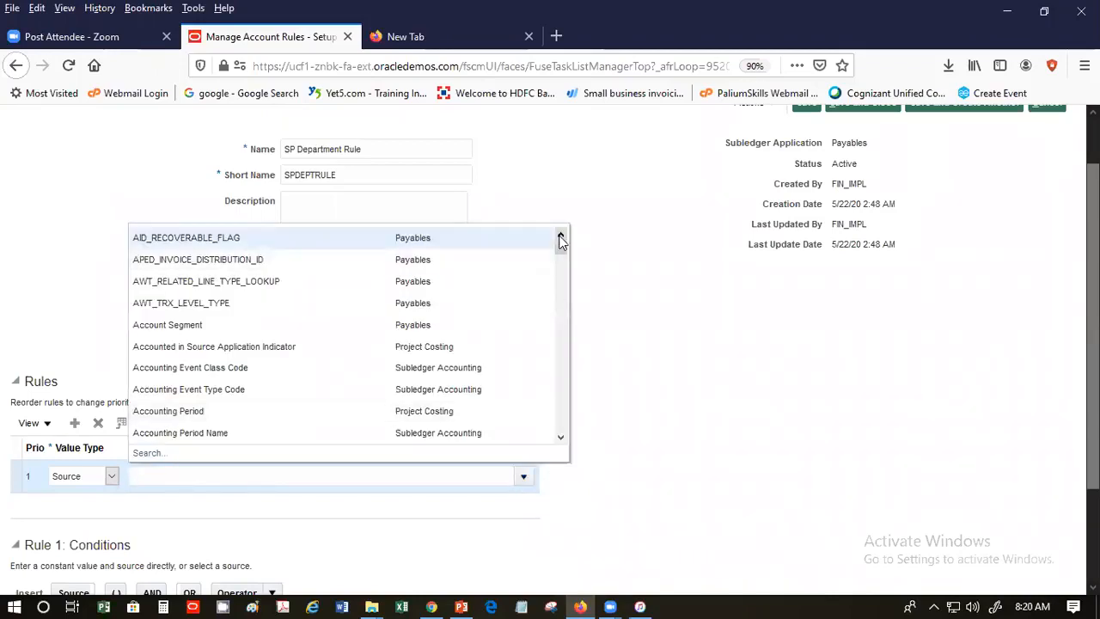
drag(559, 248, 547, 418)
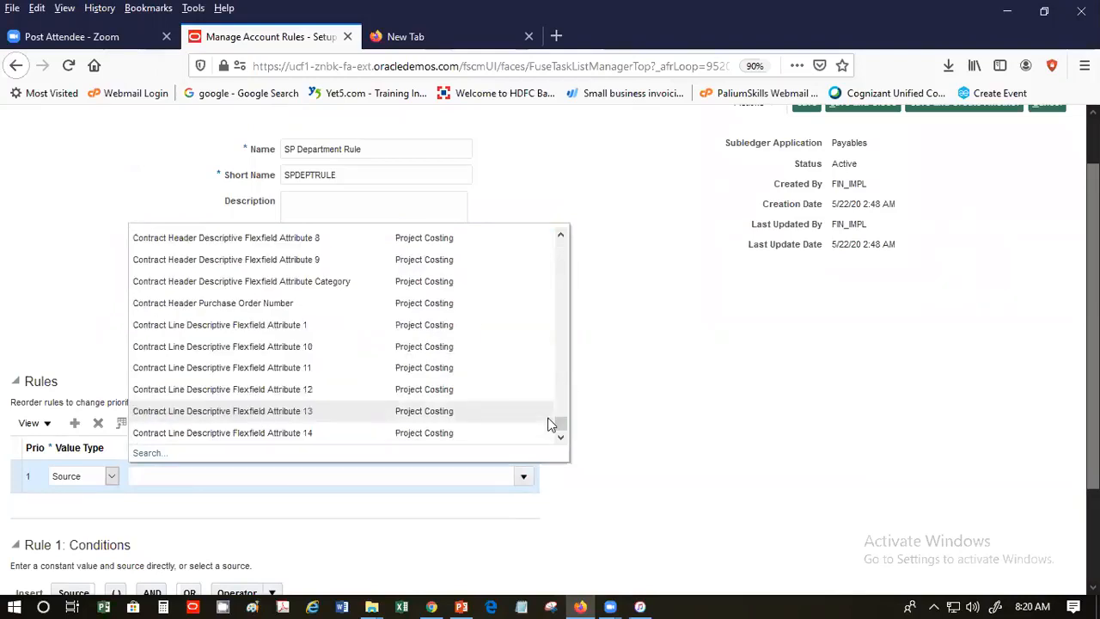
click(145, 452)
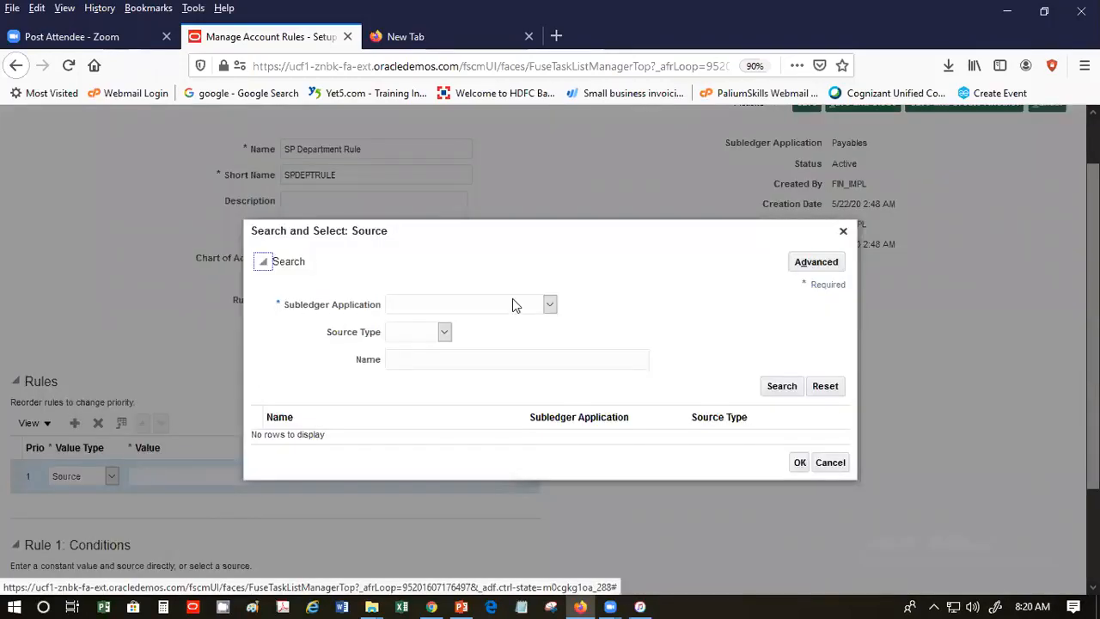
- Search Payables sources named 'Invoice Distr' and select Invoice Distribution Account
click(474, 354)
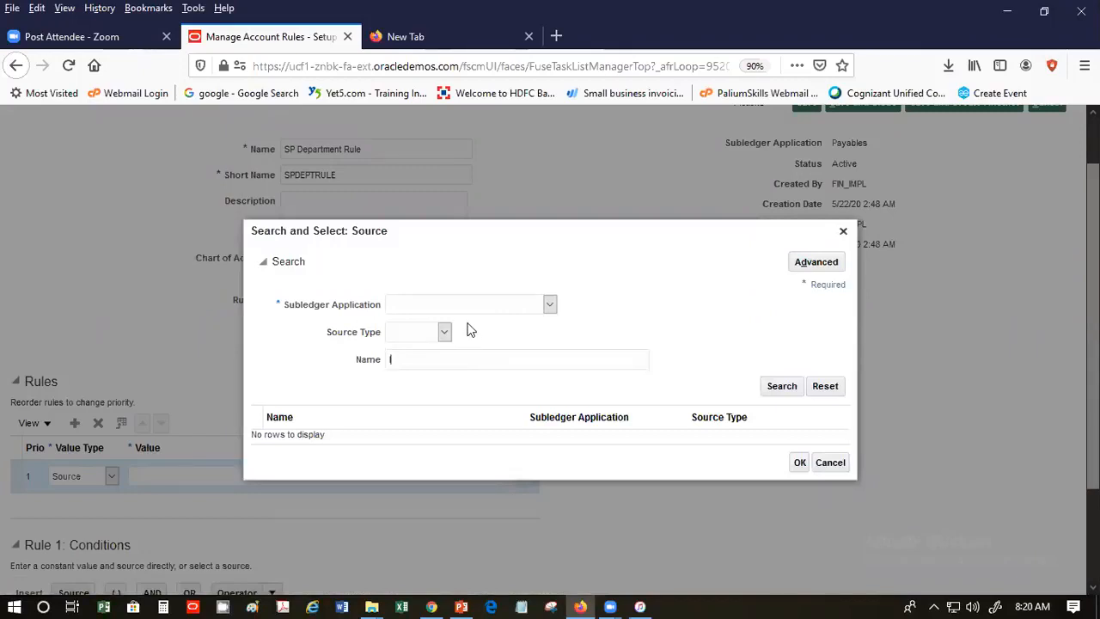
text(Invoice Distri)
click(781, 387)
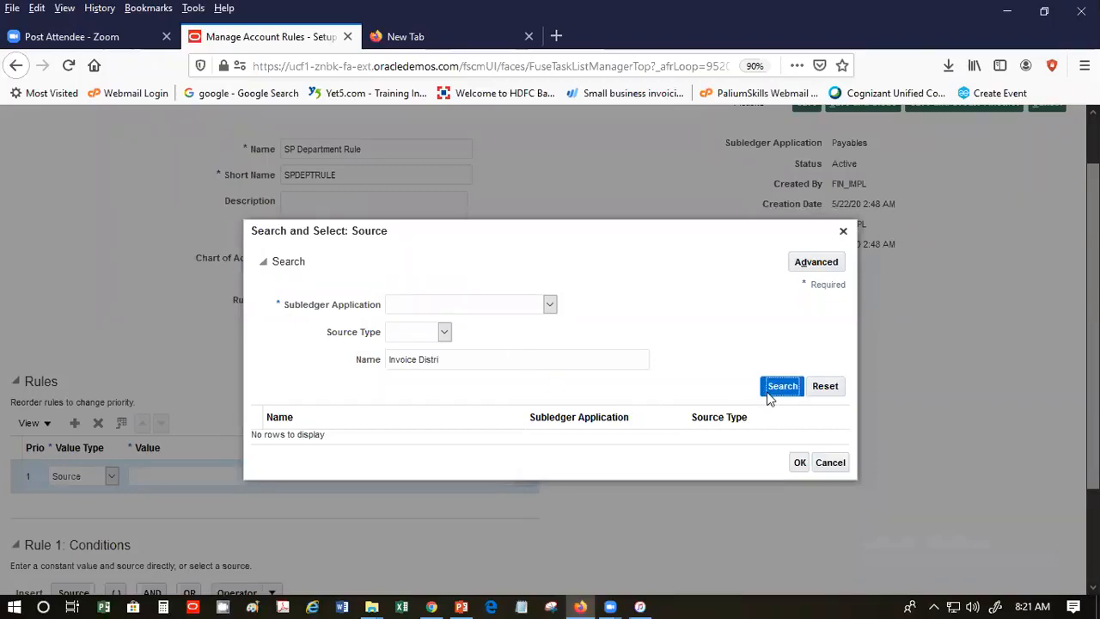
click(490, 304)
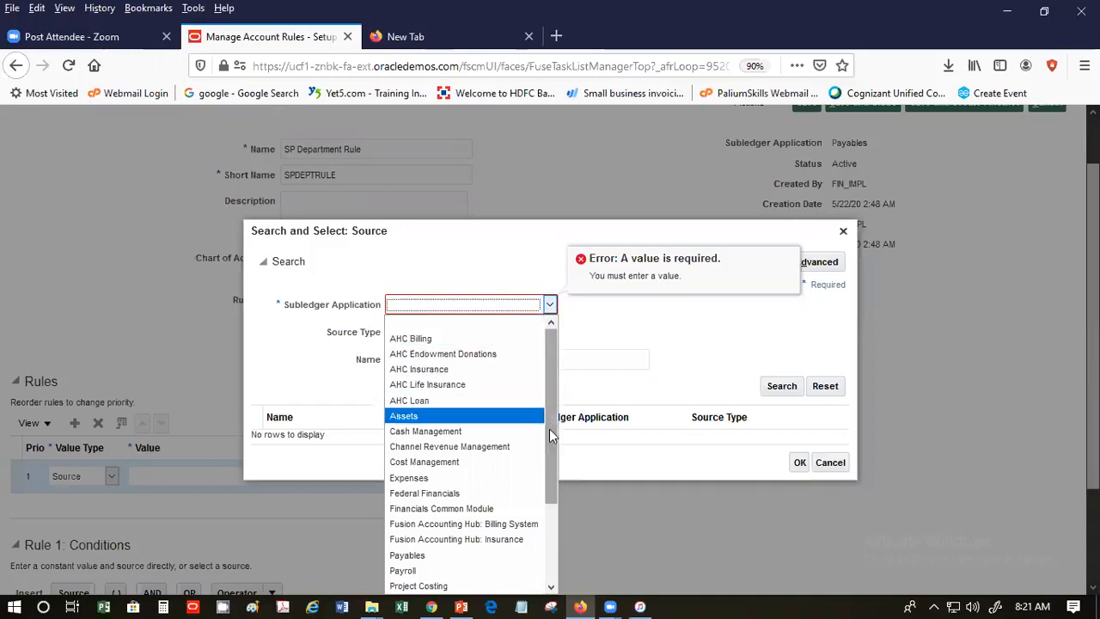
click(531, 555)
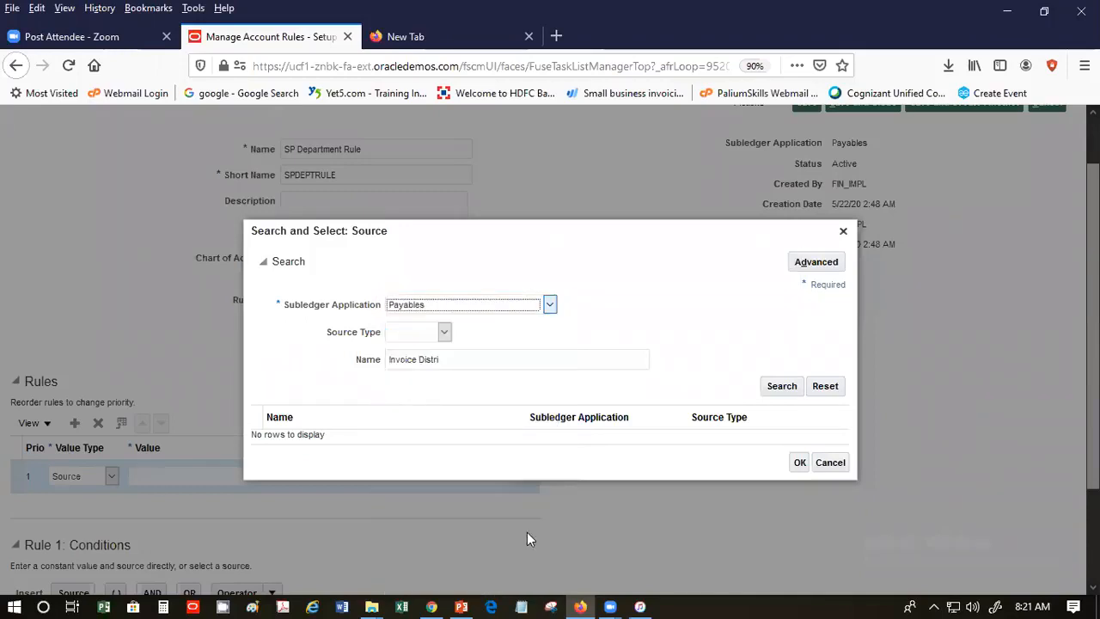
click(780, 386)
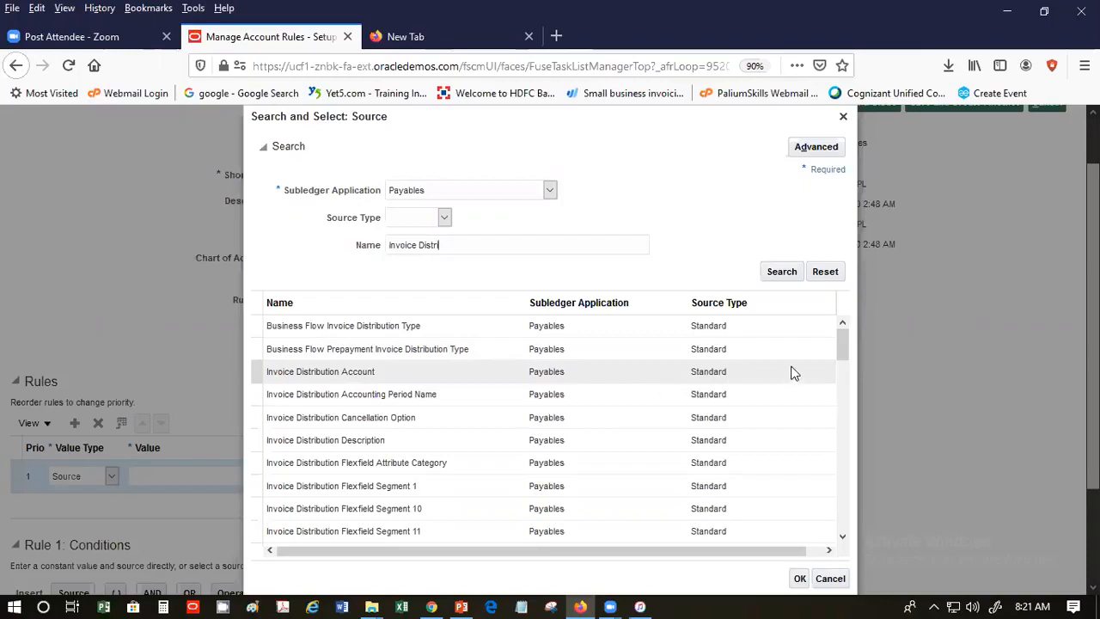
click(725, 371)
- Map Invoice Distribution Account to the Cost Center segment, then save and create another rule
click(797, 579)
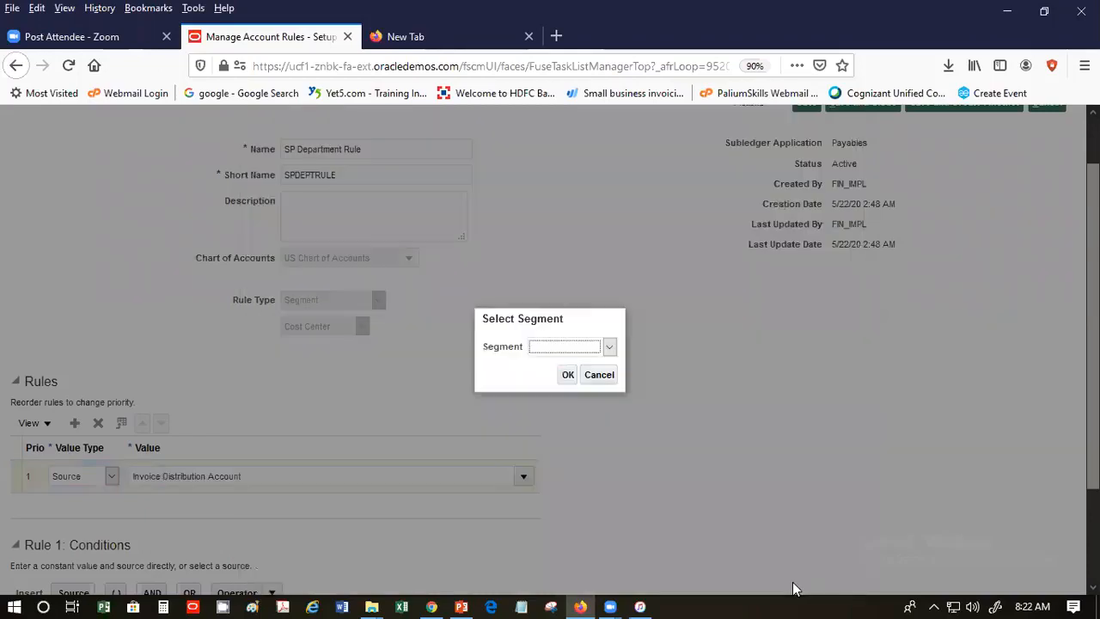
click(606, 345)
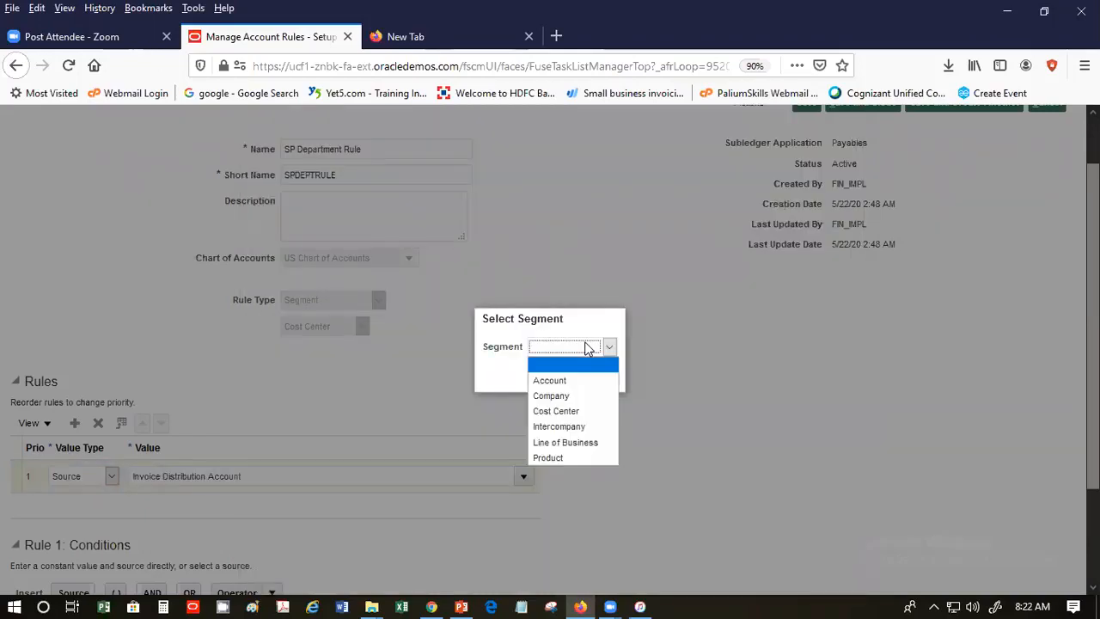
click(587, 416)
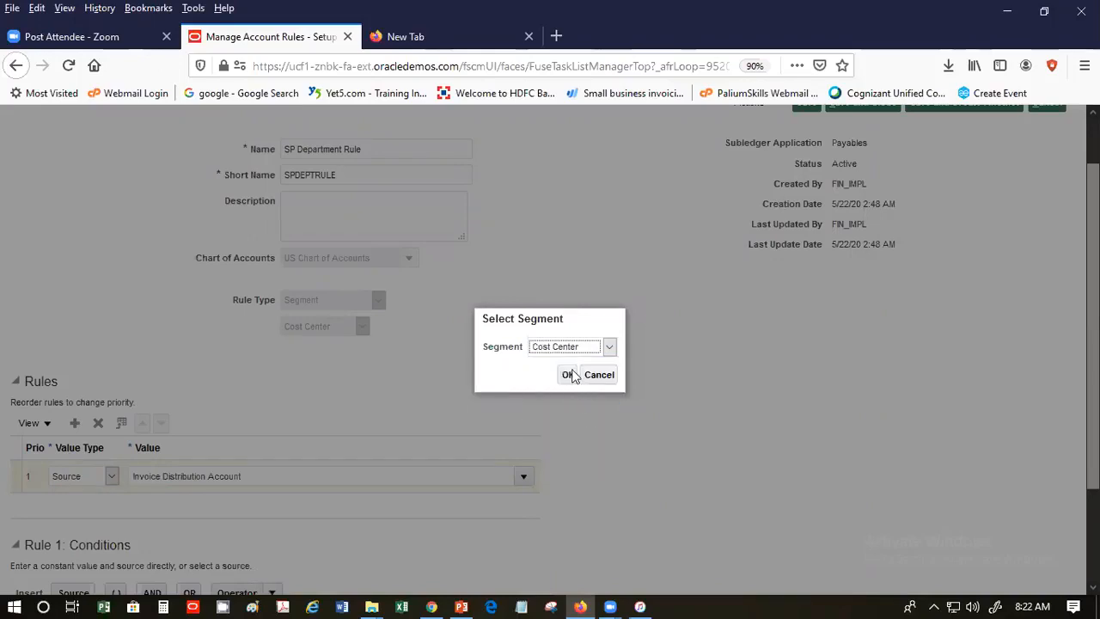
click(571, 375)
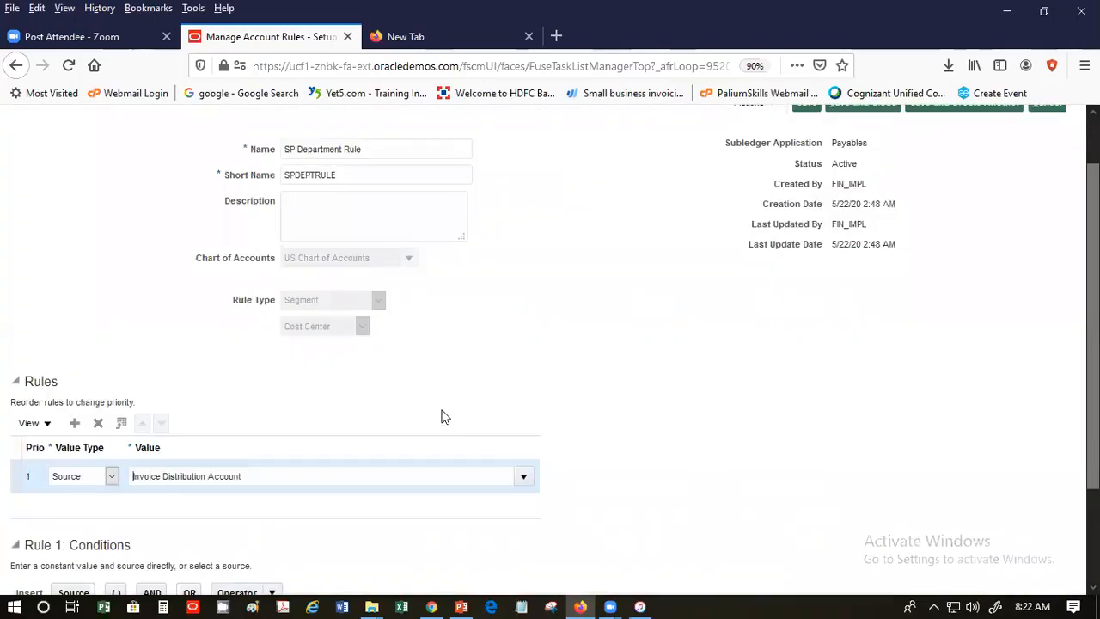
scroll(441, 419, down, 3)
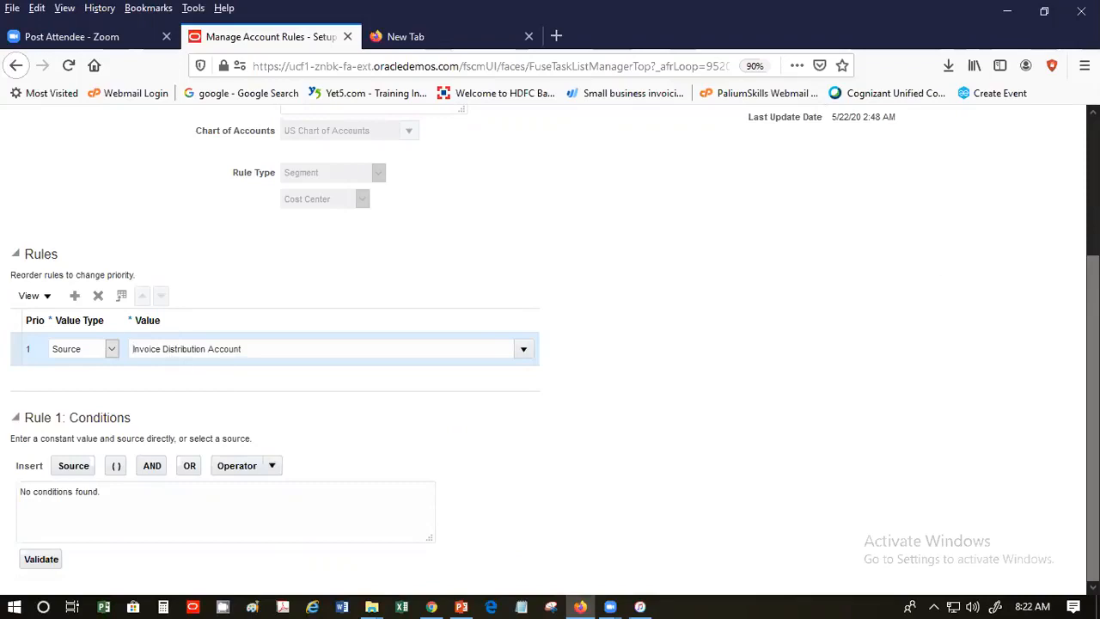
scroll(726, 225, up, 3)
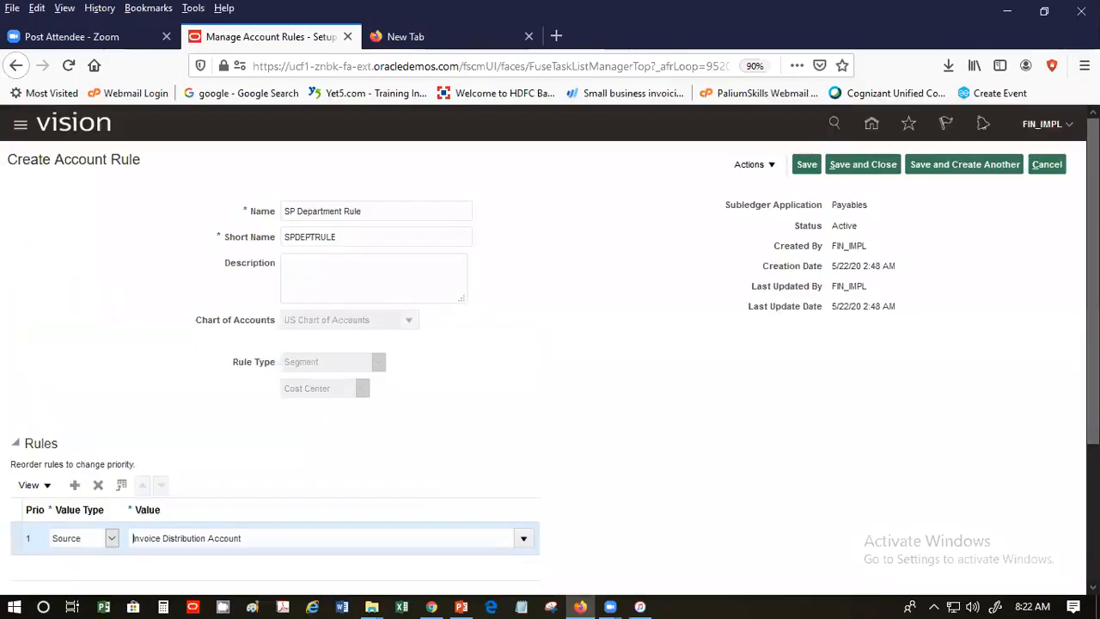
click(941, 168)
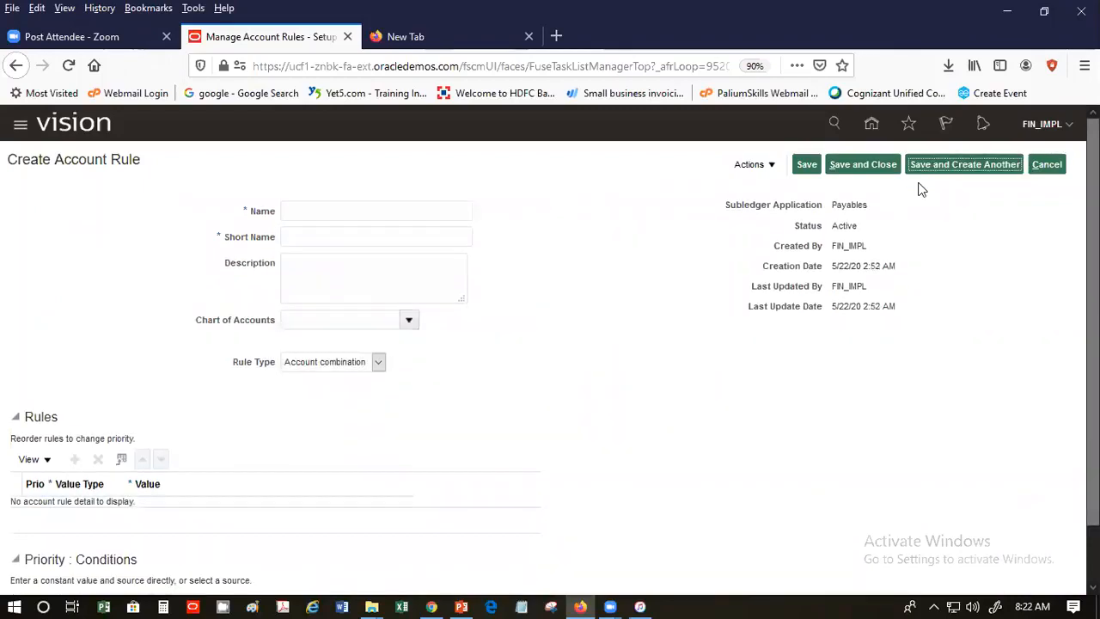
- Name the new rule 'SP Expenses Rule' with short name SPEXPRULE
click(367, 209)
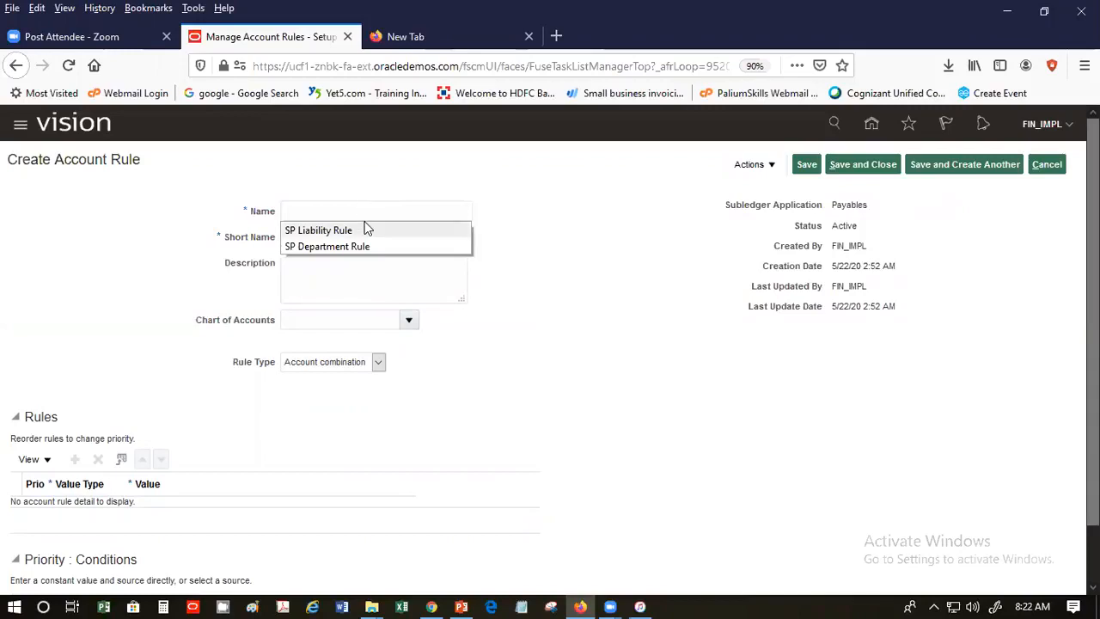
click(367, 229)
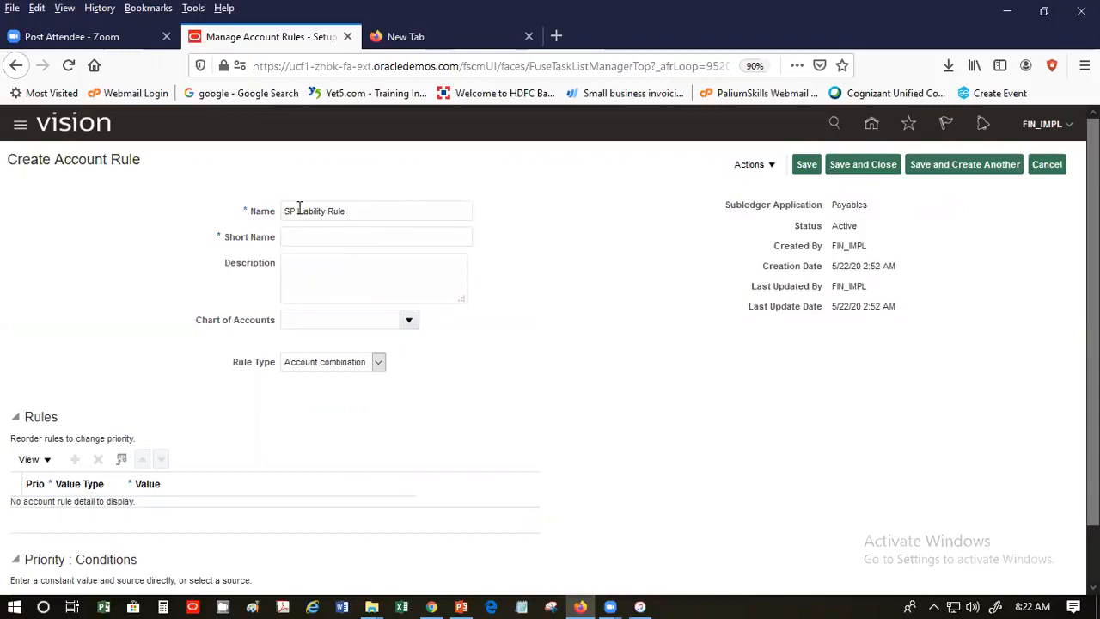
drag(299, 210, 325, 214)
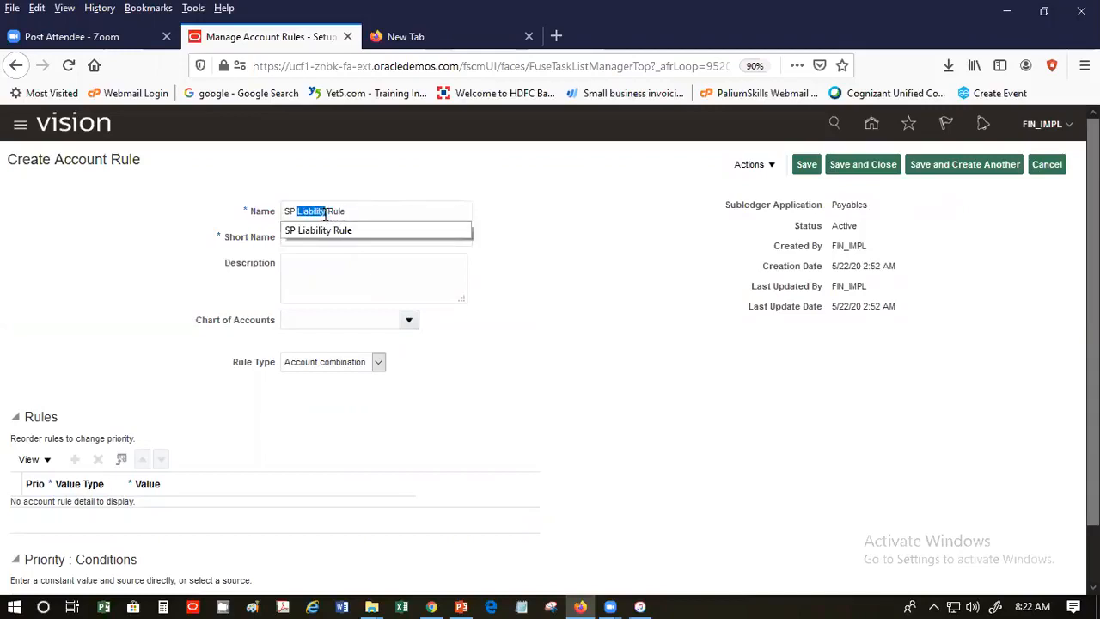
text(Expe)
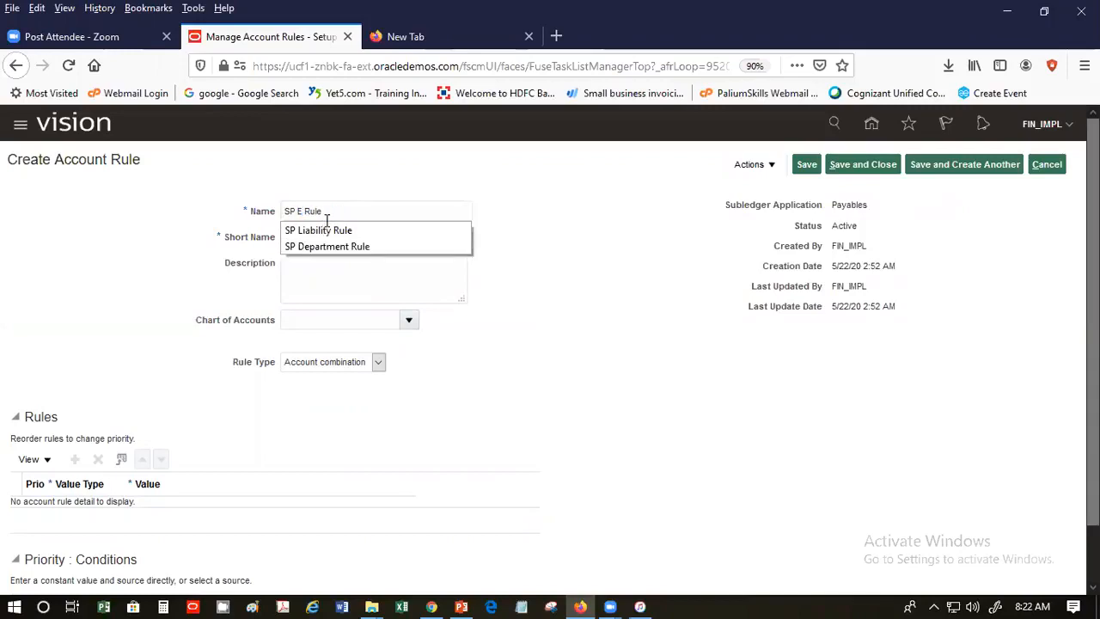
text(nses)
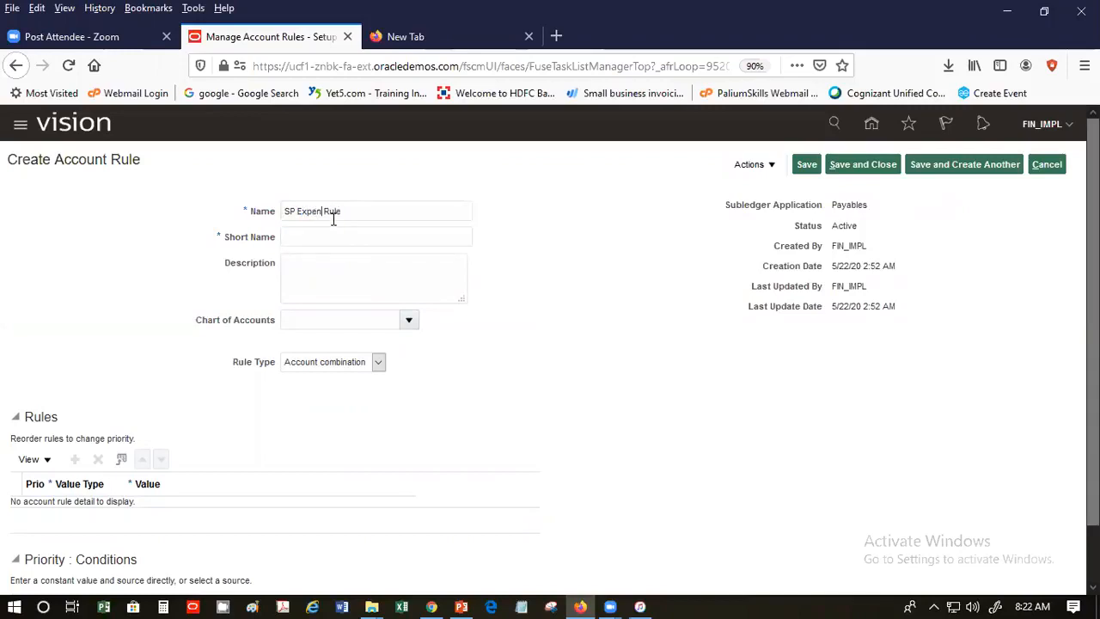
click(337, 232)
click(338, 256)
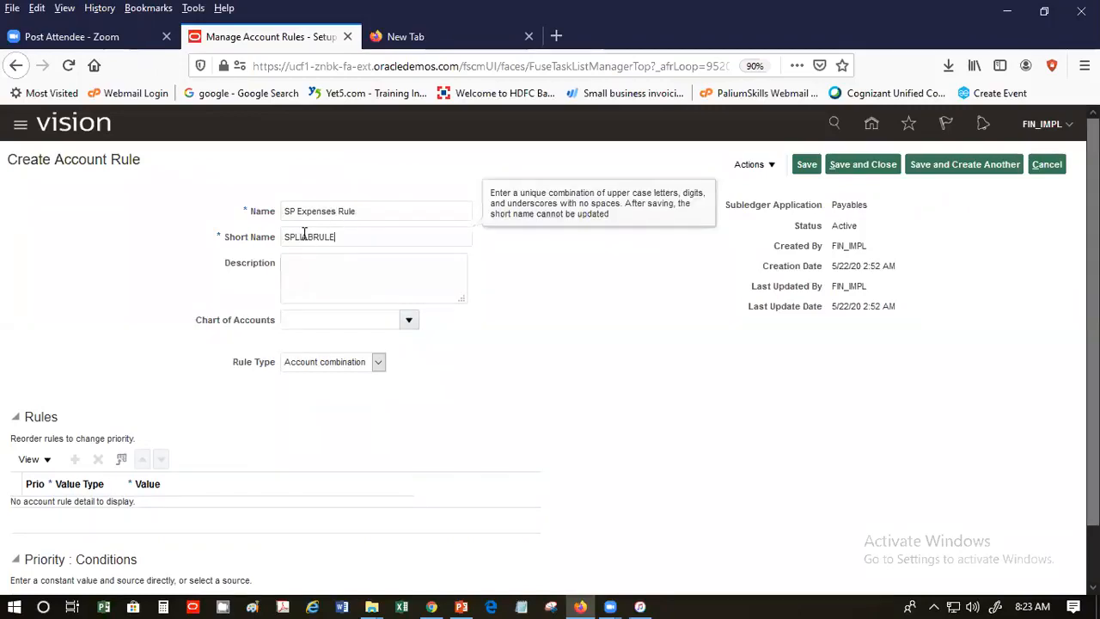
click(295, 236)
drag(295, 236, 314, 235)
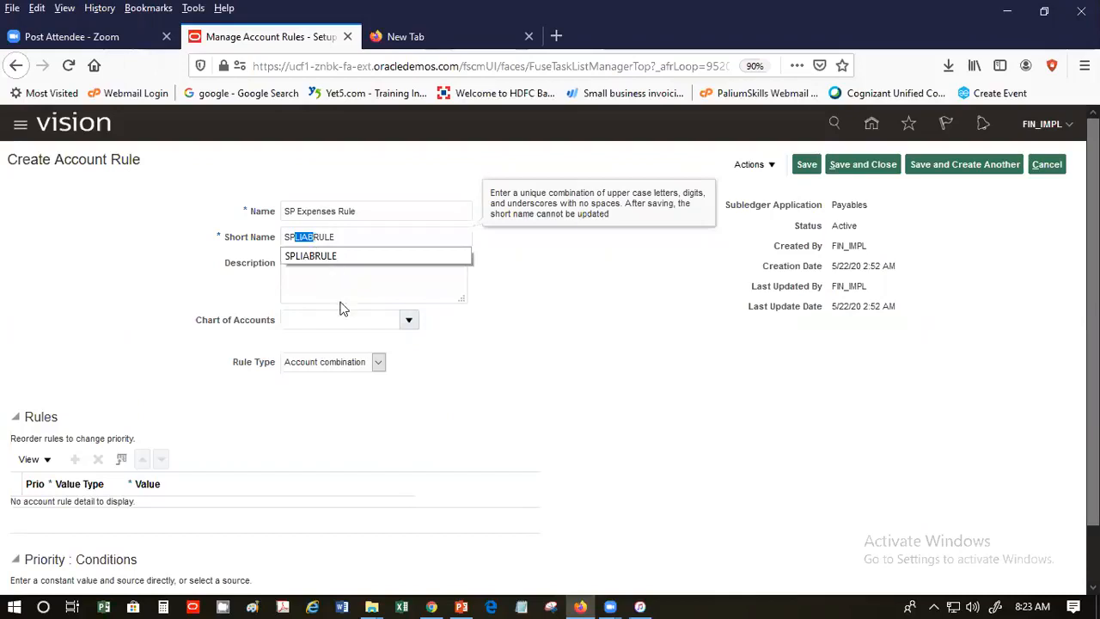
key(BackSpace)
text(EX)
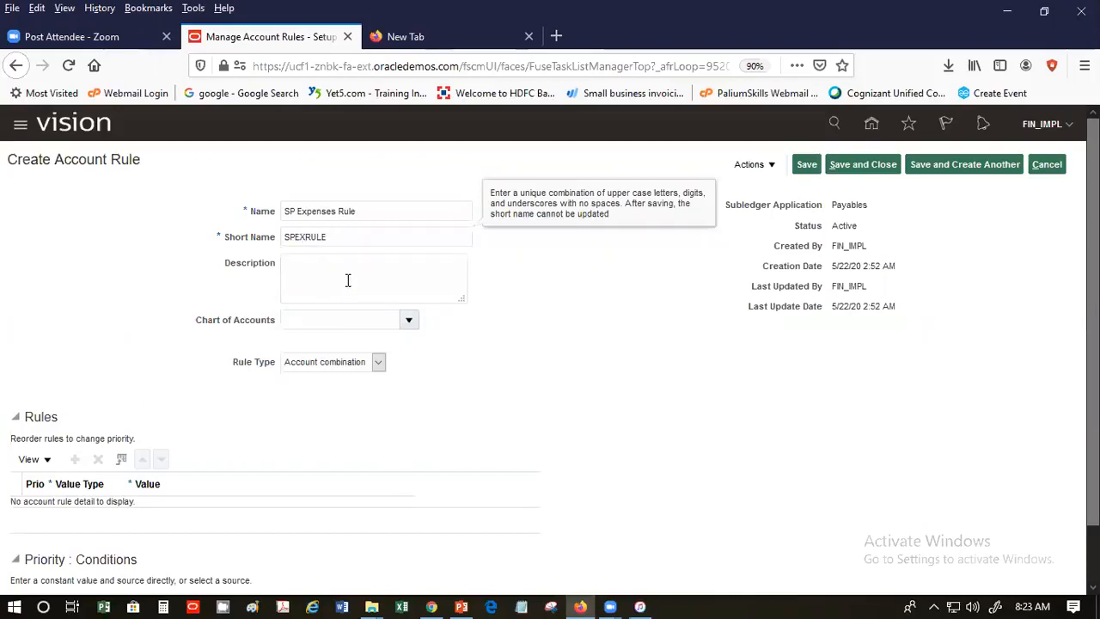
text(P)
click(334, 288)
- Assign US Chart of Accounts, keep rule type Account combination, and add rule line 1
click(402, 320)
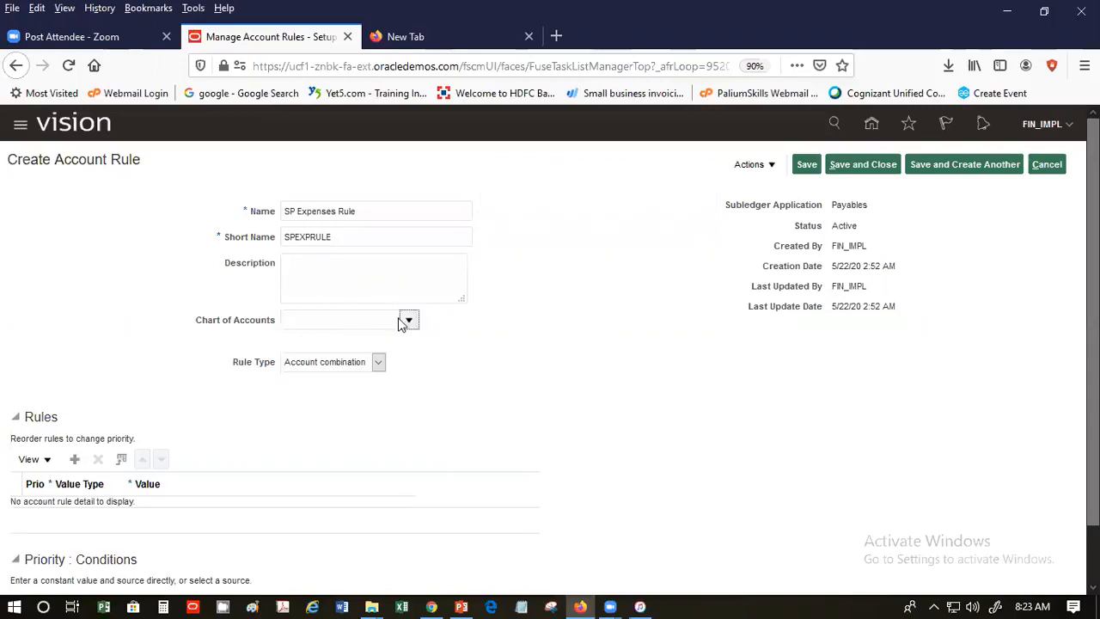
click(408, 322)
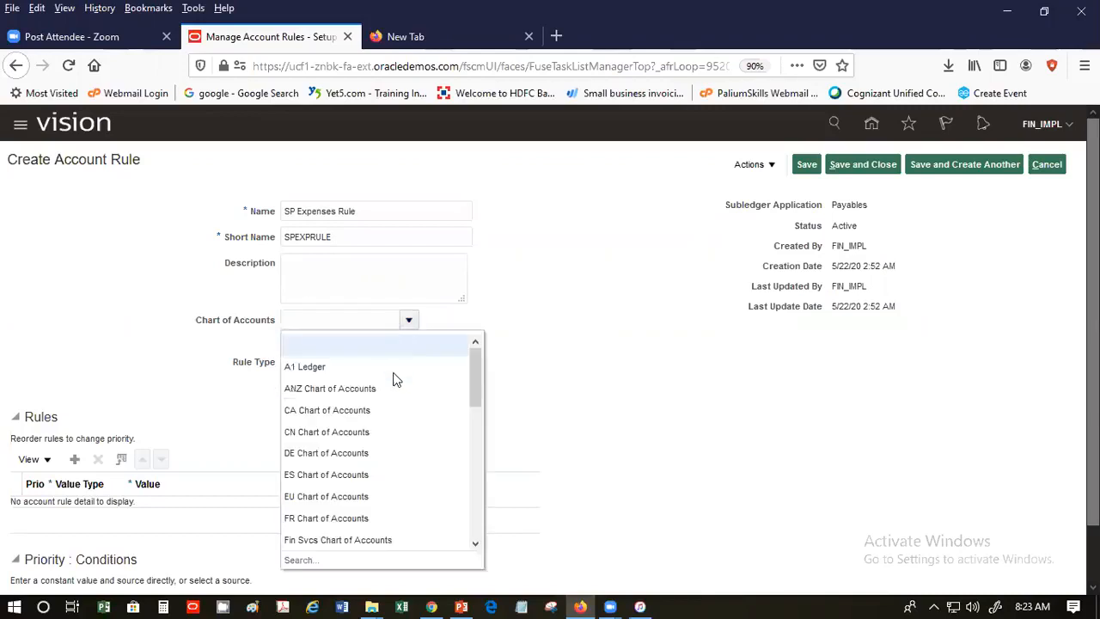
scroll(462, 522, down, 3)
scroll(455, 533, down, 3)
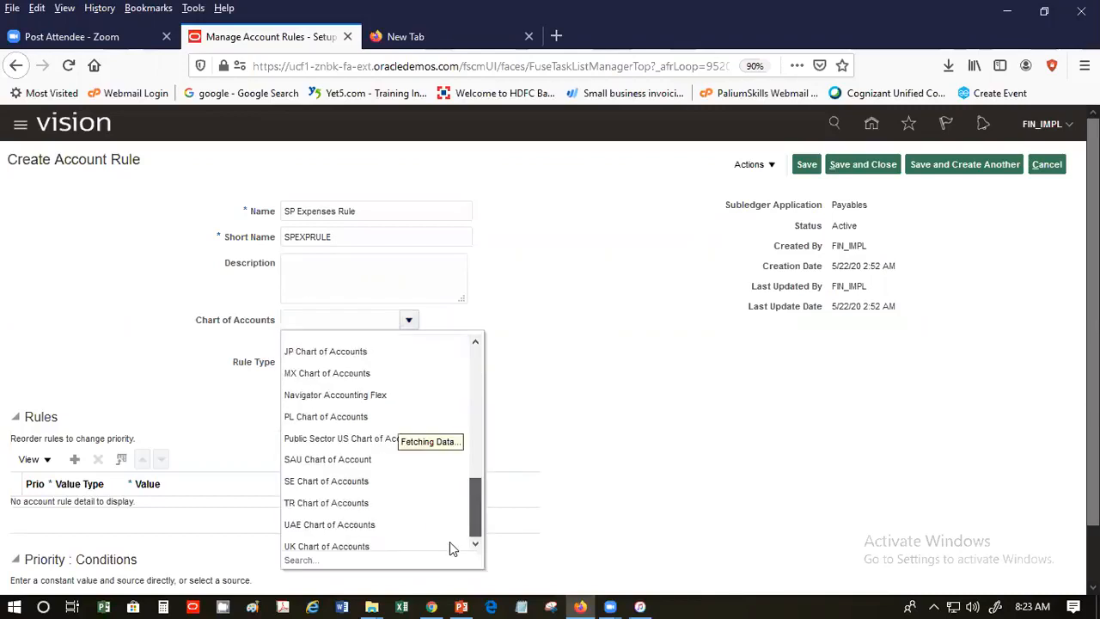
scroll(421, 520, down, 2)
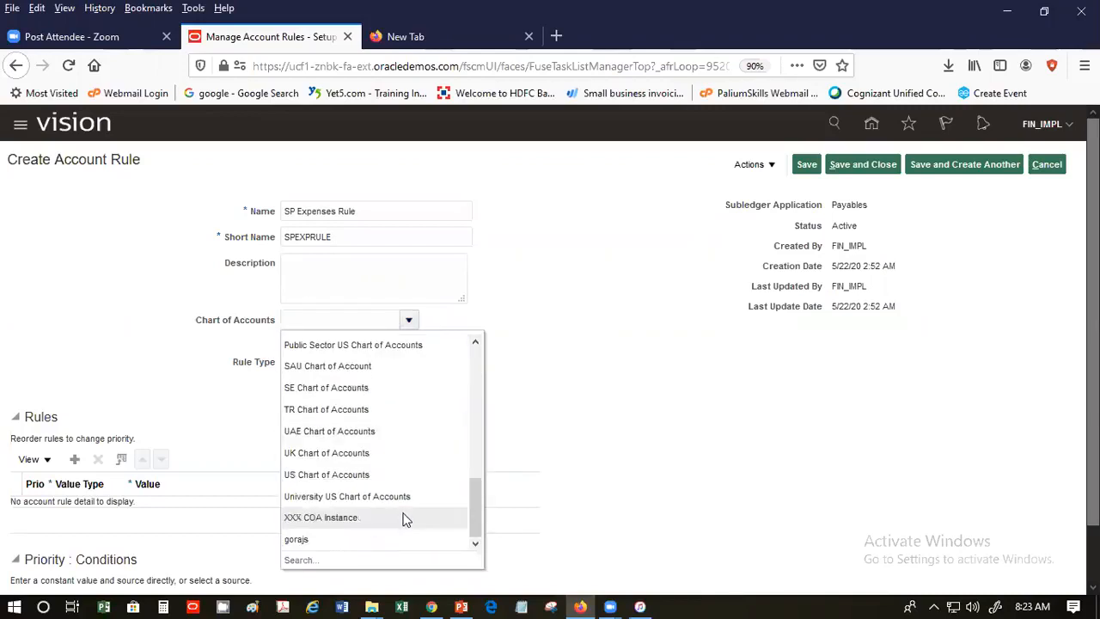
click(368, 474)
click(320, 324)
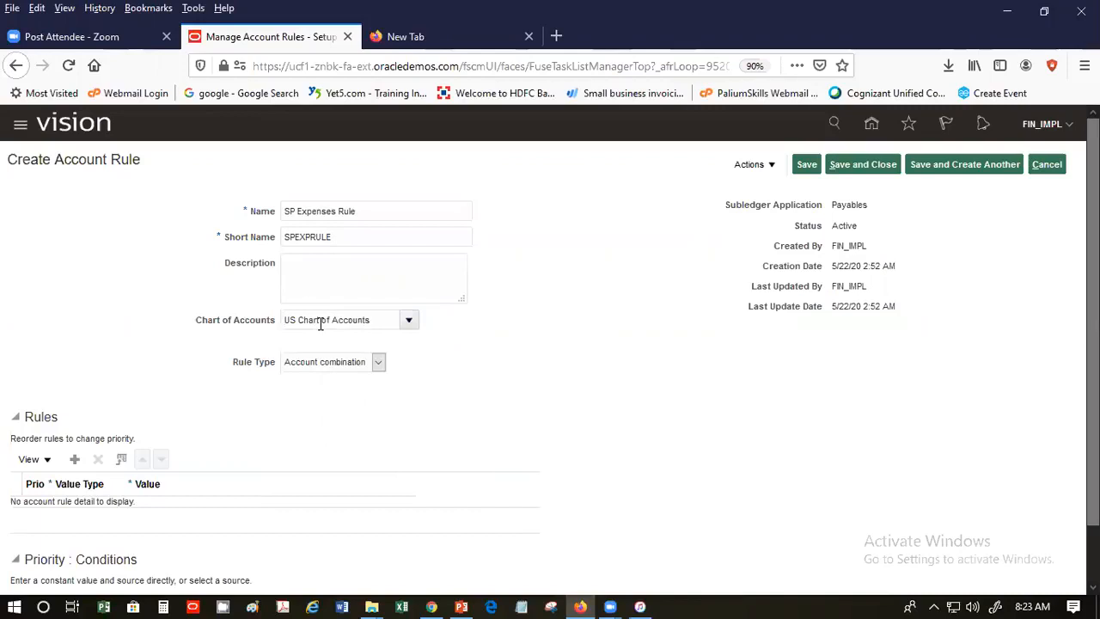
click(378, 364)
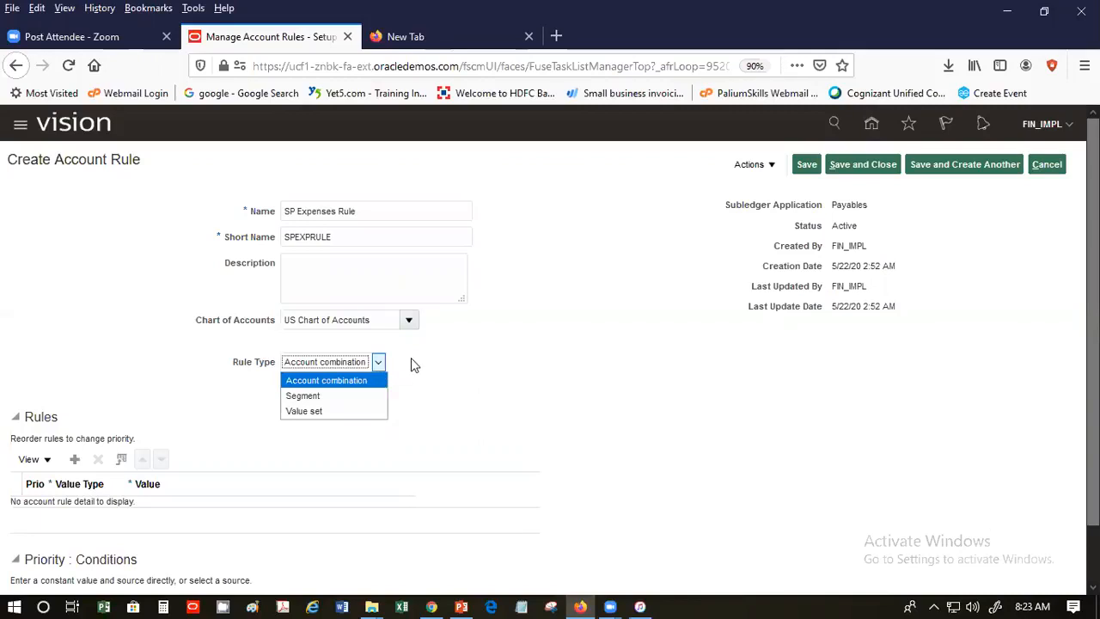
click(411, 358)
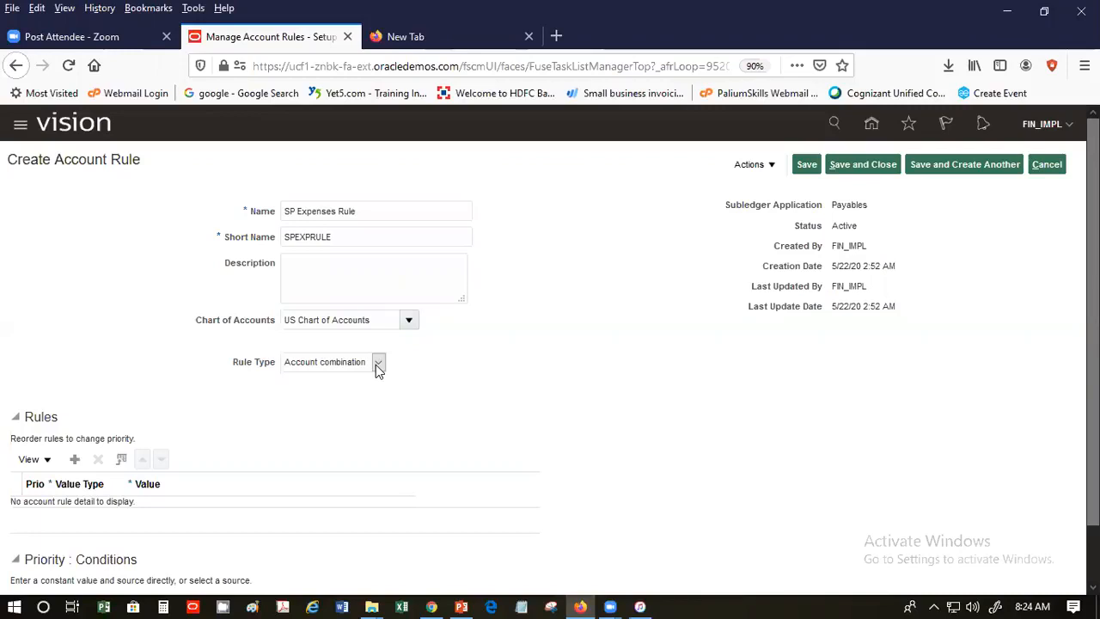
click(379, 365)
click(378, 367)
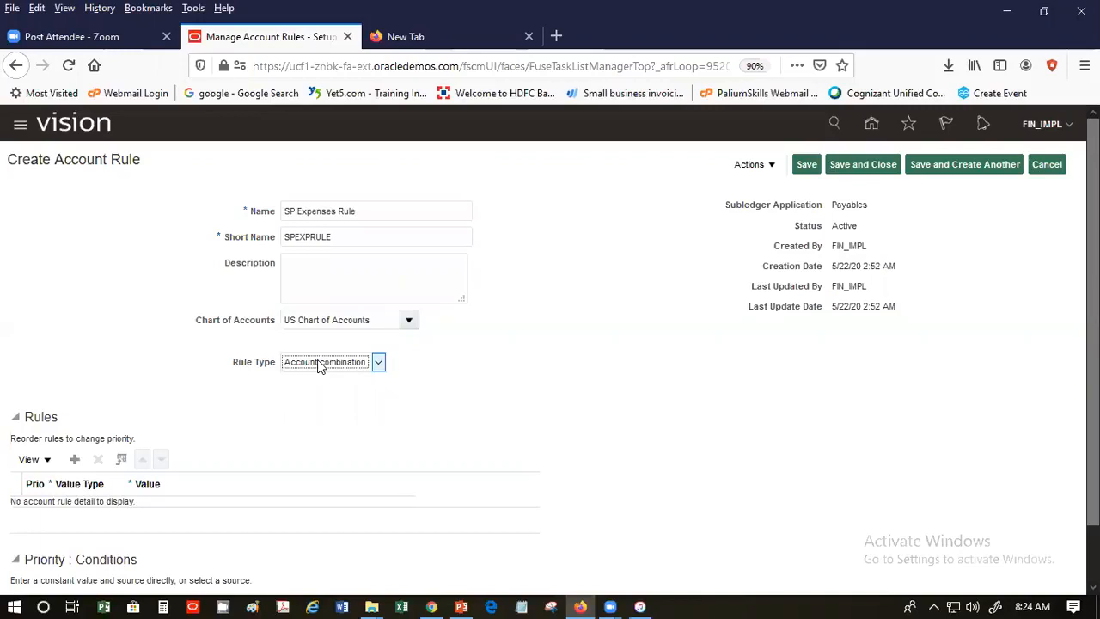
click(75, 464)
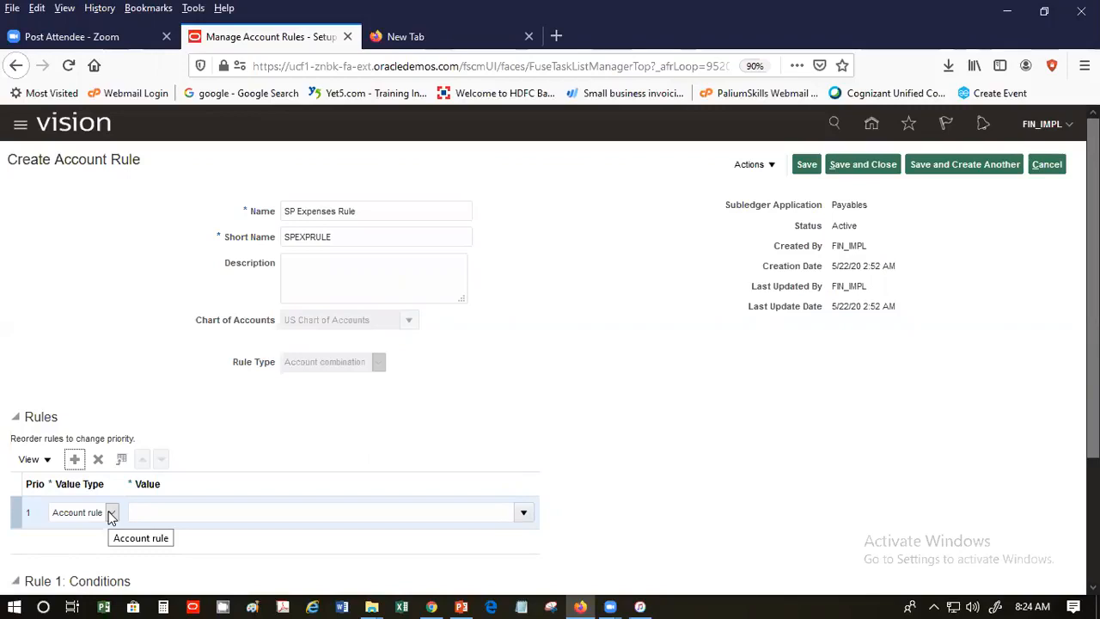
- Set rule line 1 to value type Source using the Payables source Invoice Distribution Account
click(111, 513)
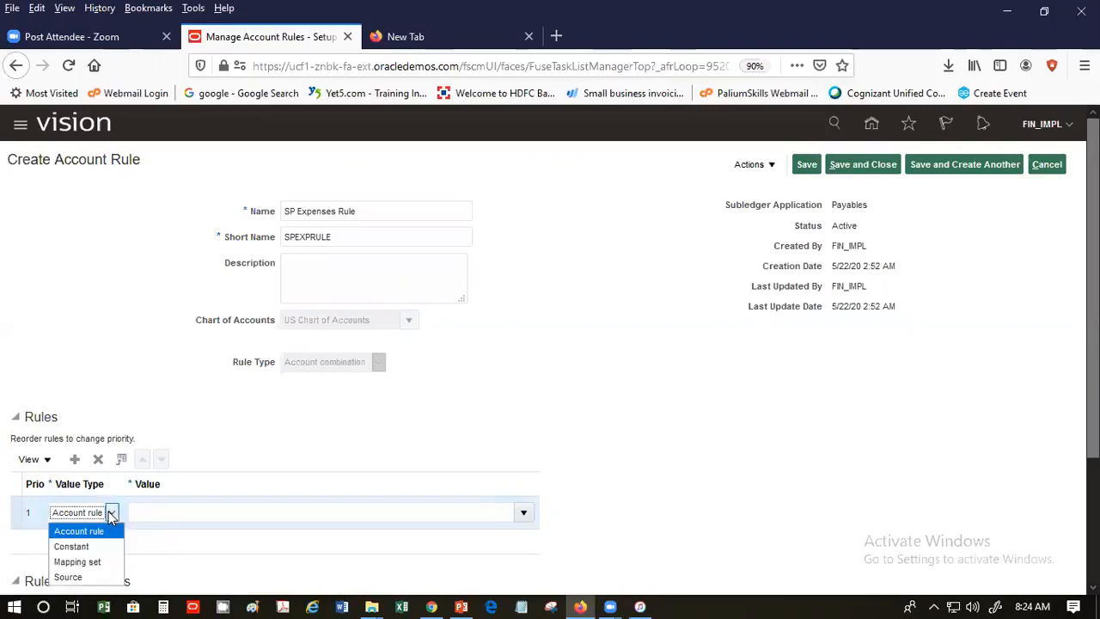
click(101, 572)
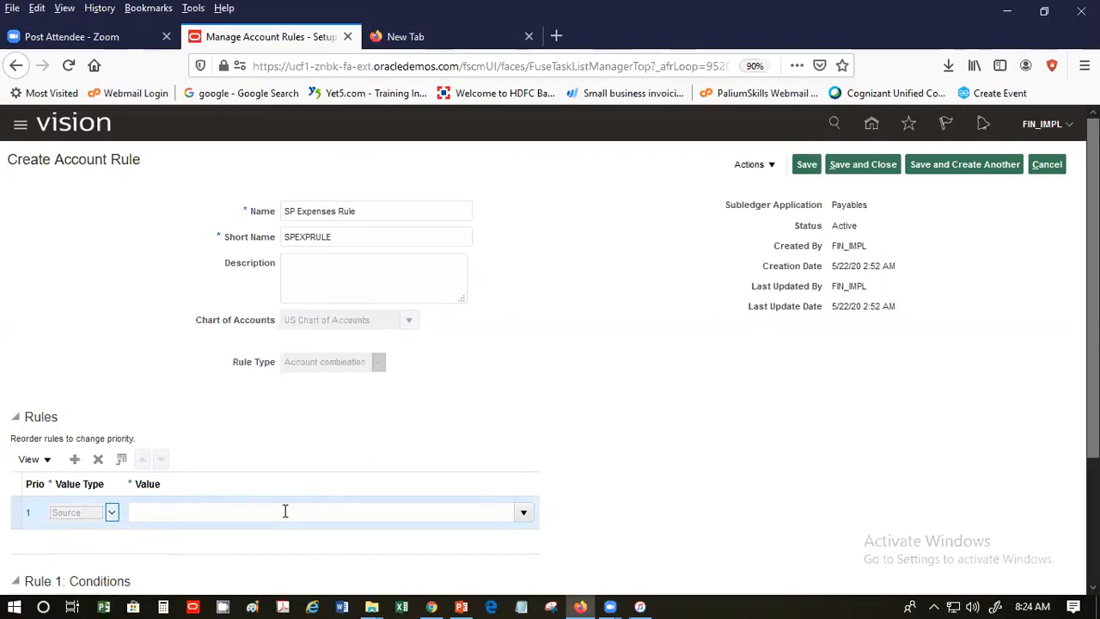
click(523, 512)
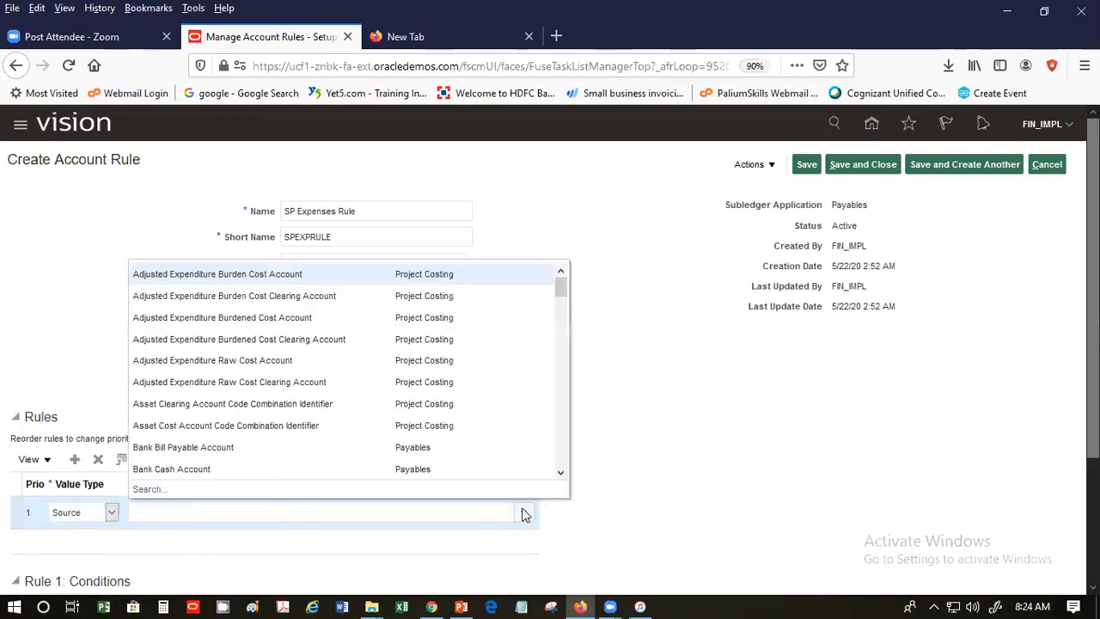
click(143, 489)
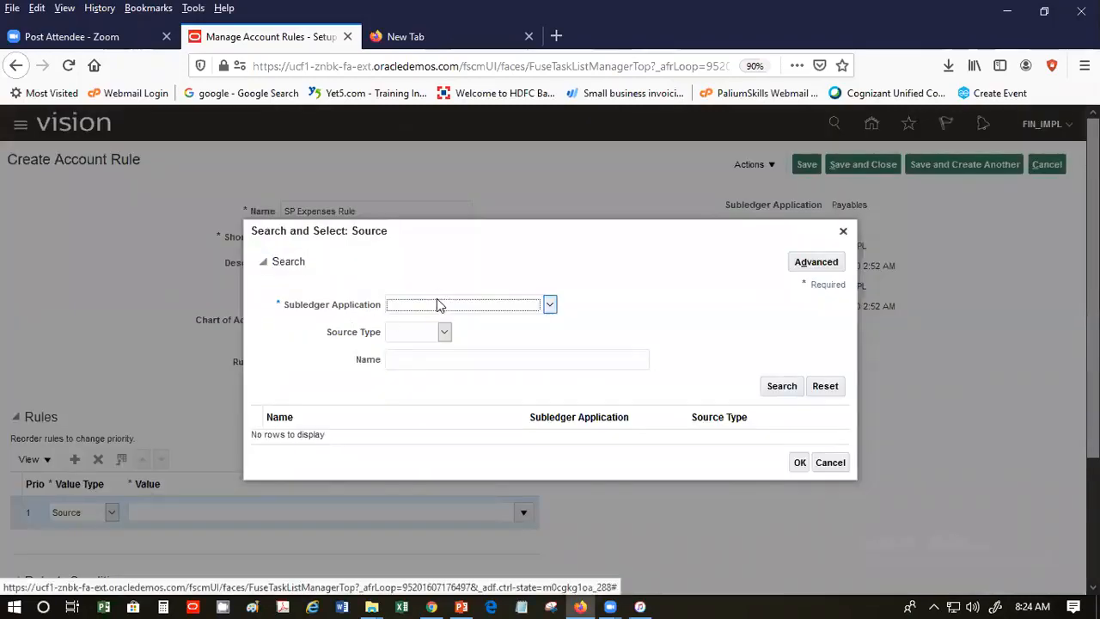
click(437, 301)
click(472, 556)
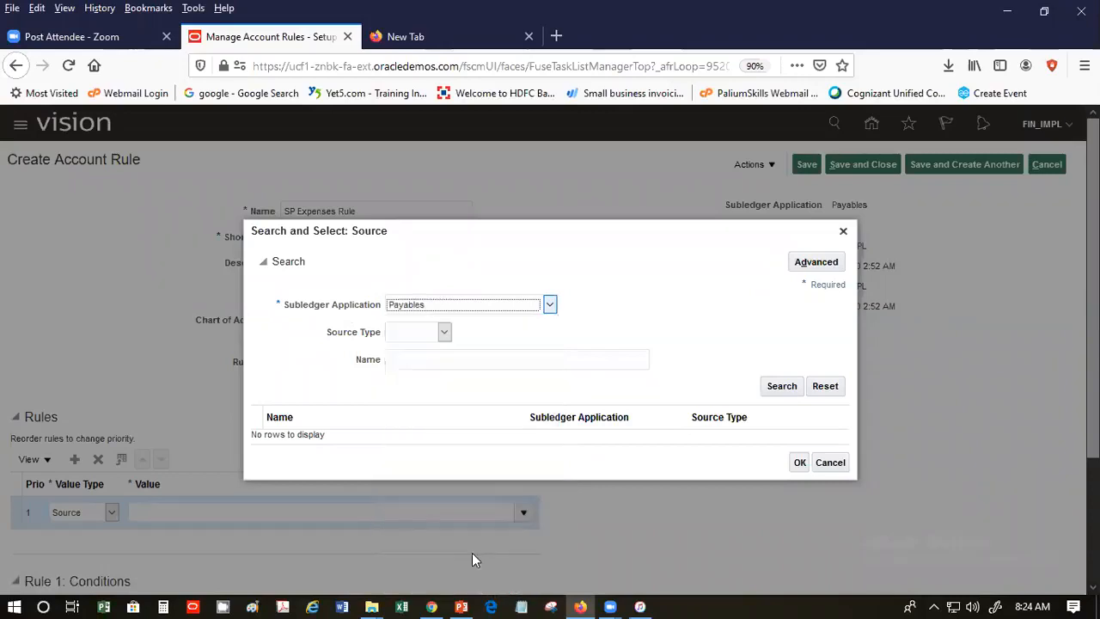
click(426, 357)
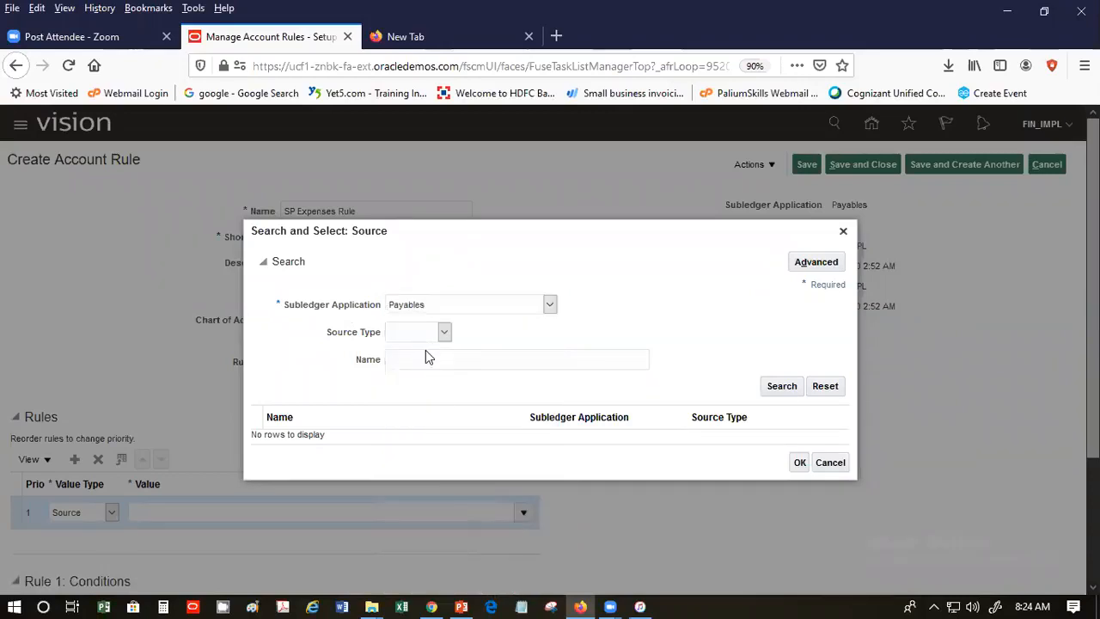
text(Invoice)
click(780, 386)
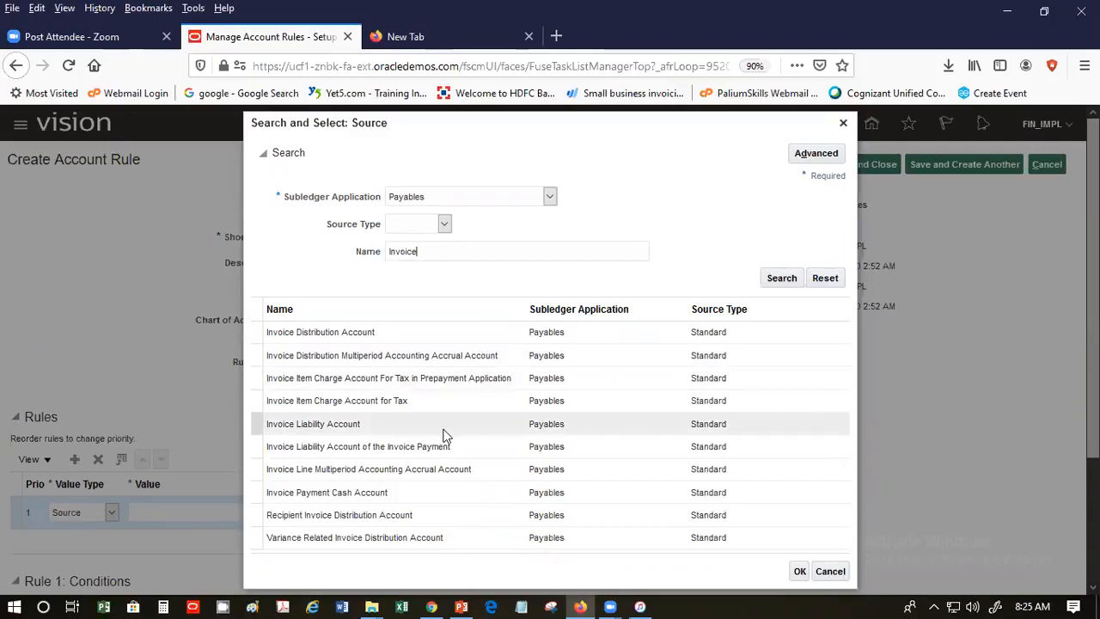
click(415, 337)
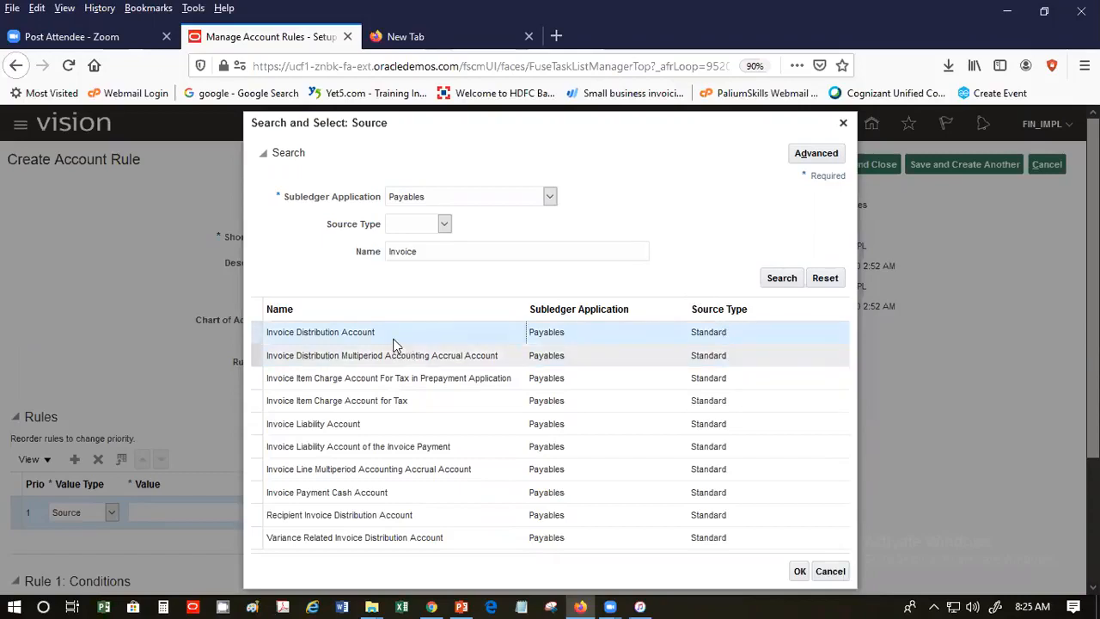
click(797, 571)
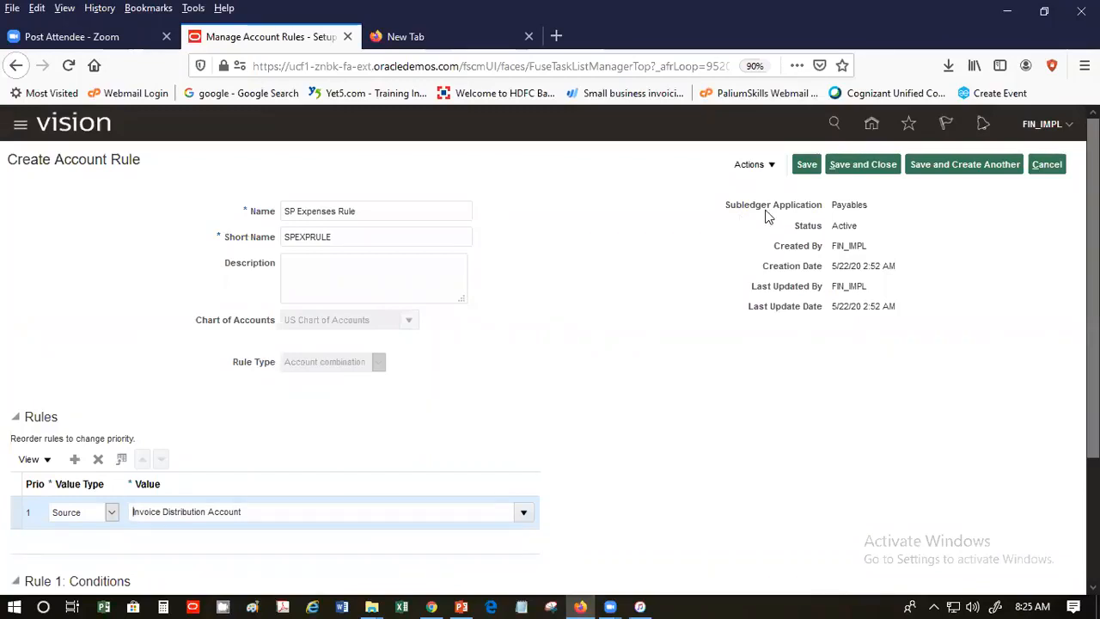
- Save and close SP Expenses Rule, then go to the Payables Manage Description Rules task
click(878, 167)
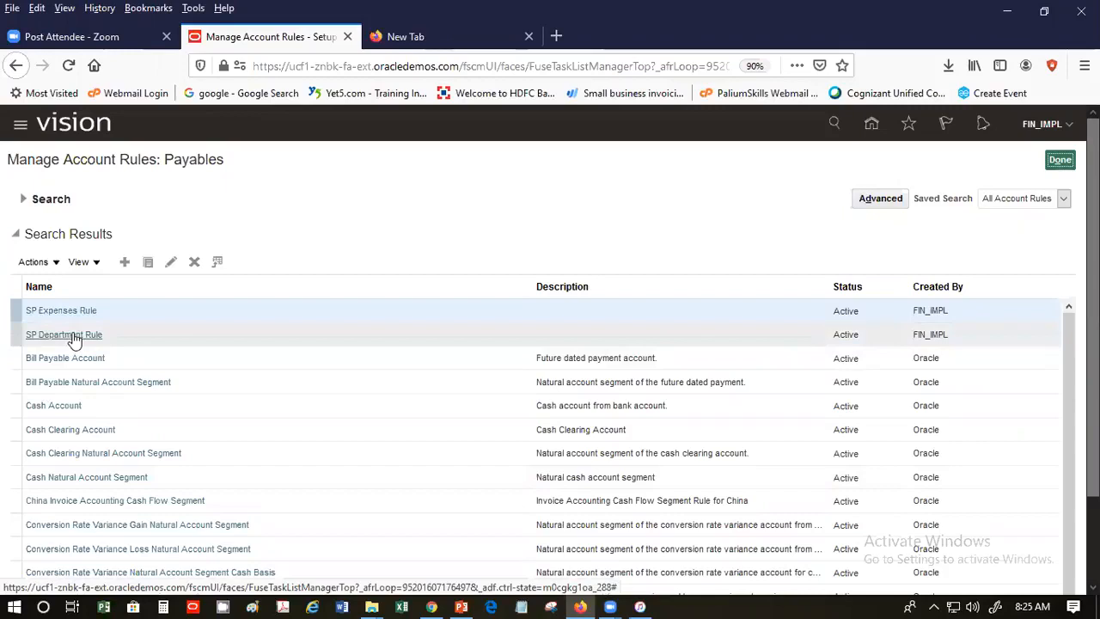
click(1060, 159)
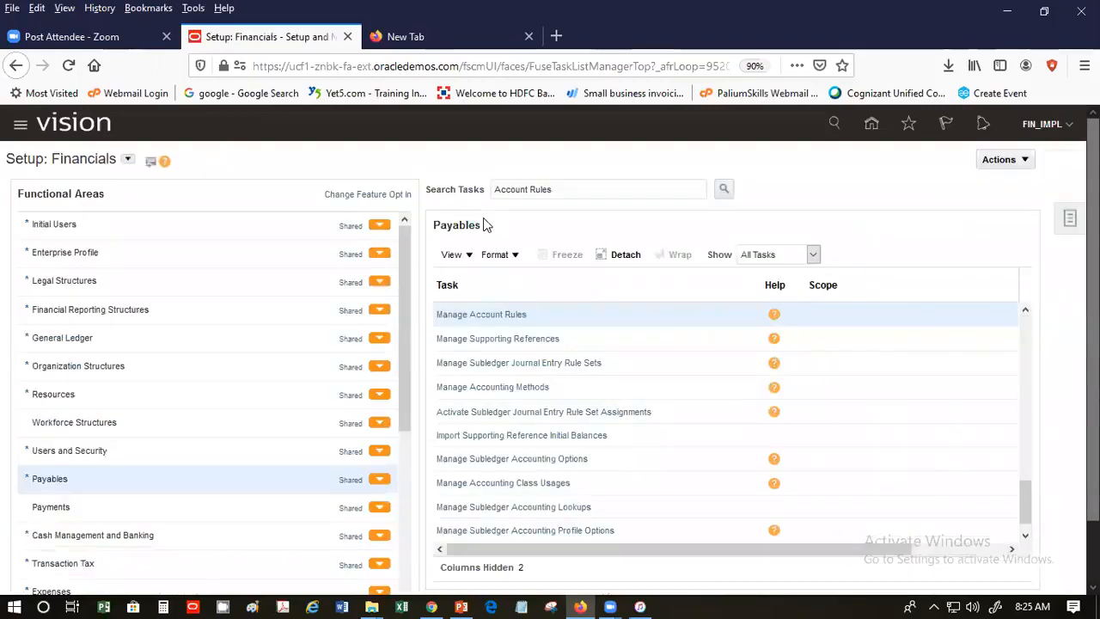
scroll(619, 376, down, 1)
scroll(619, 375, down, 2)
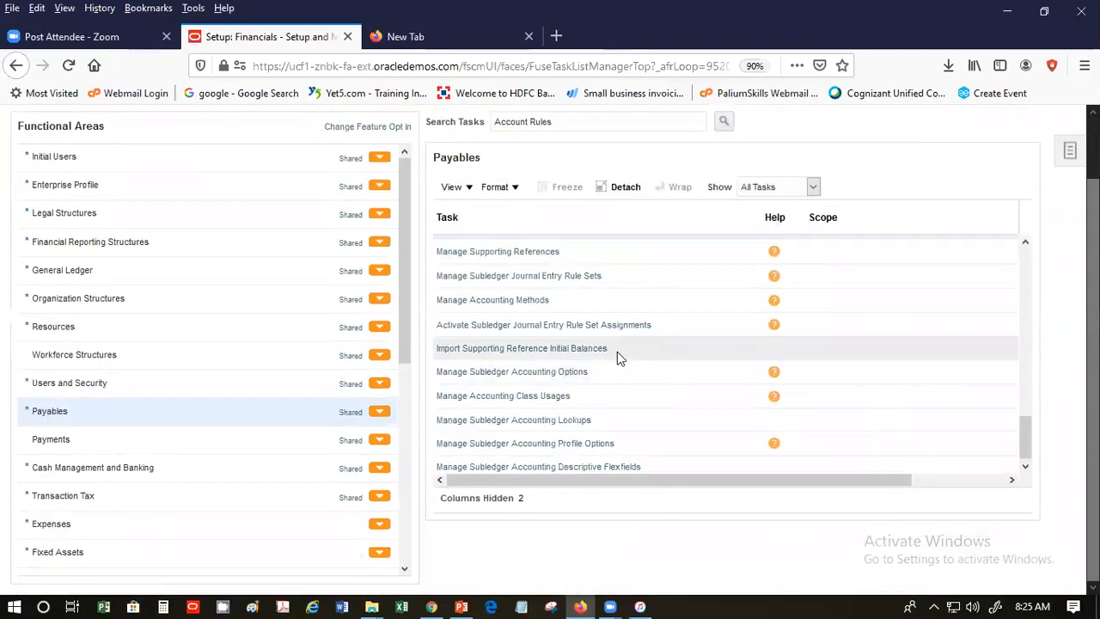
scroll(617, 349, up, 1)
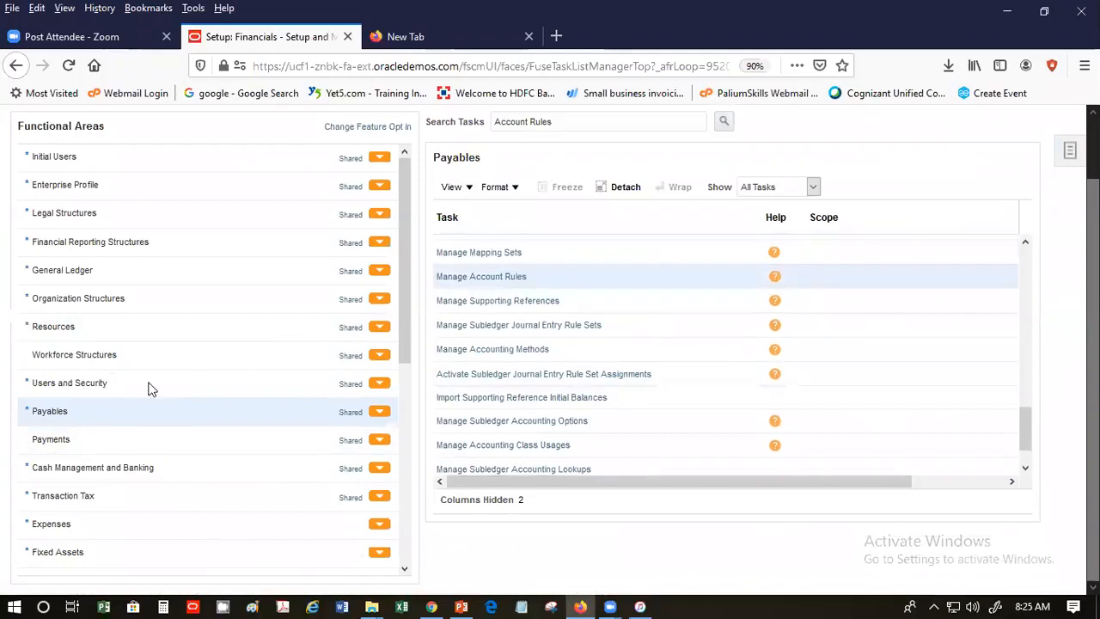
scroll(665, 192, up, 2)
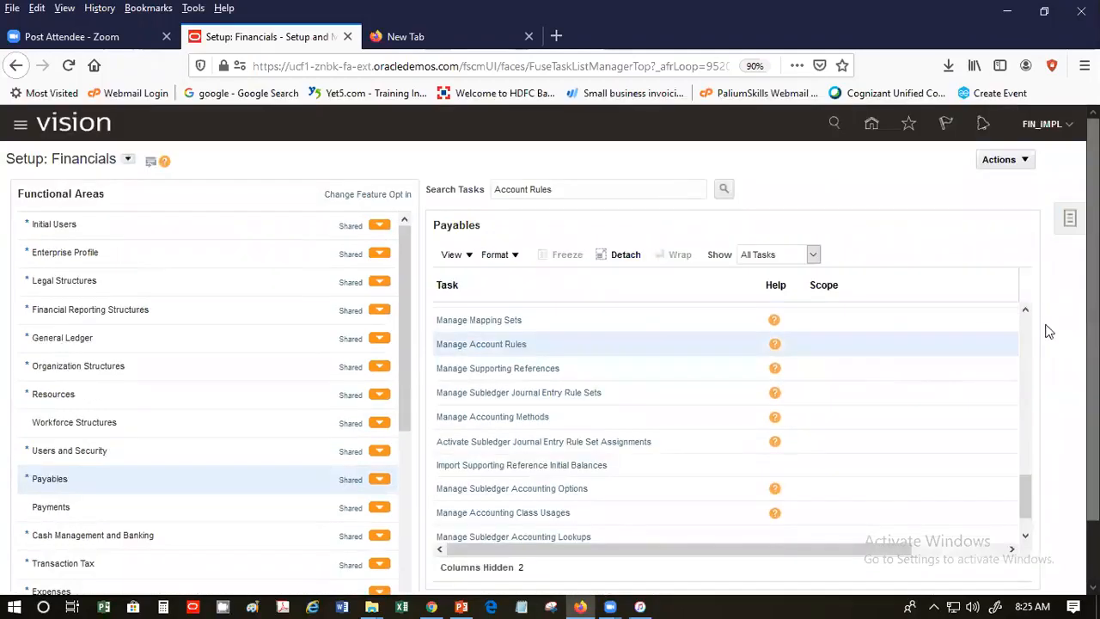
click(1024, 320)
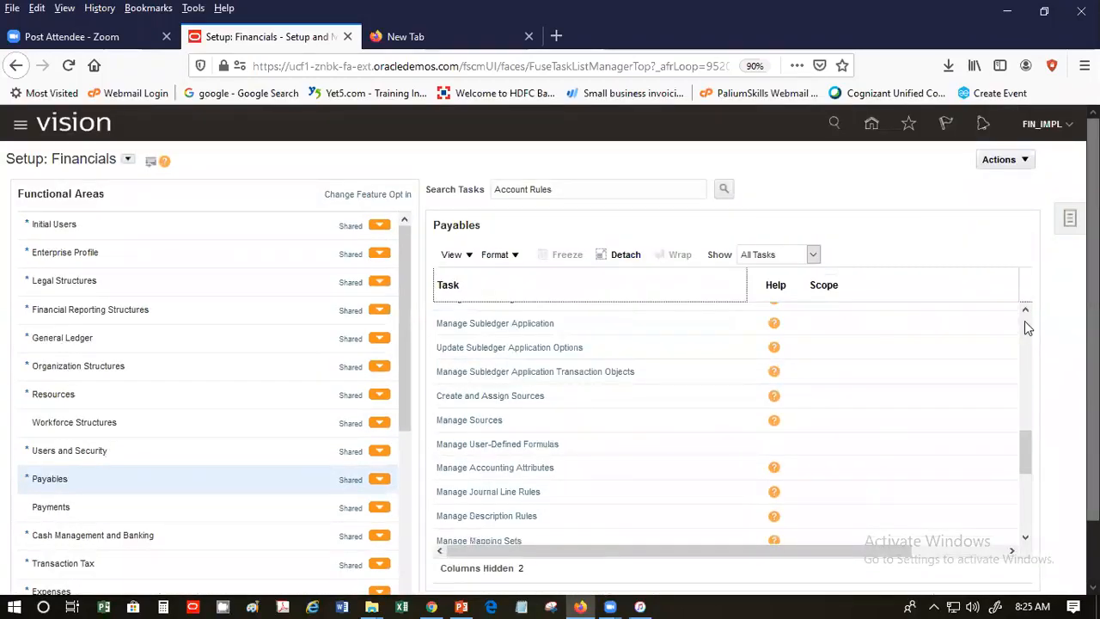
click(1024, 321)
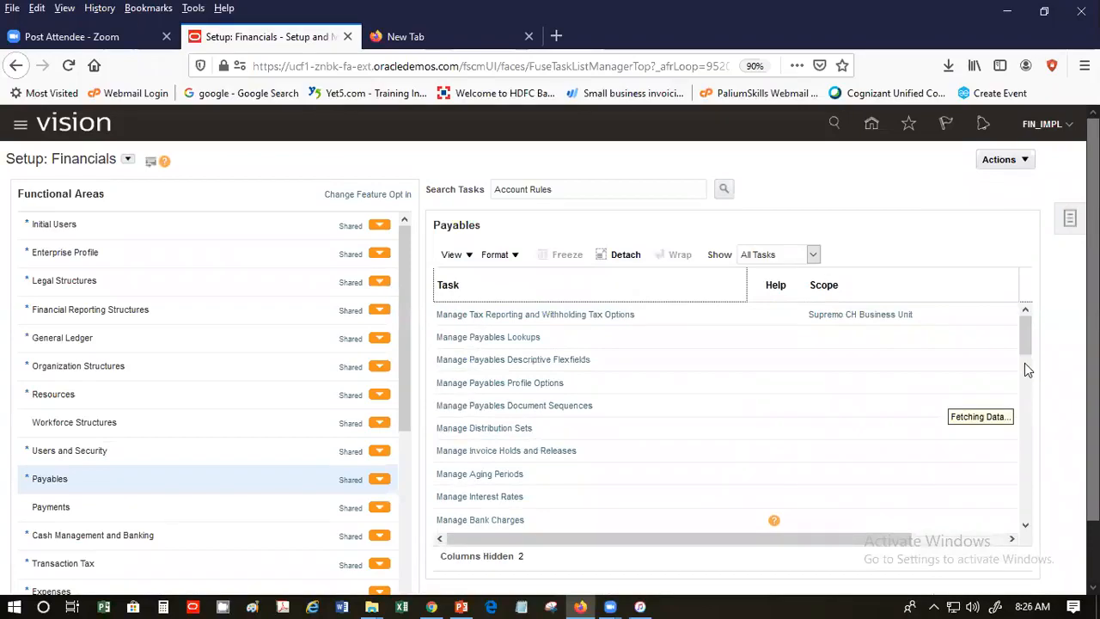
drag(1026, 333, 914, 454)
click(490, 429)
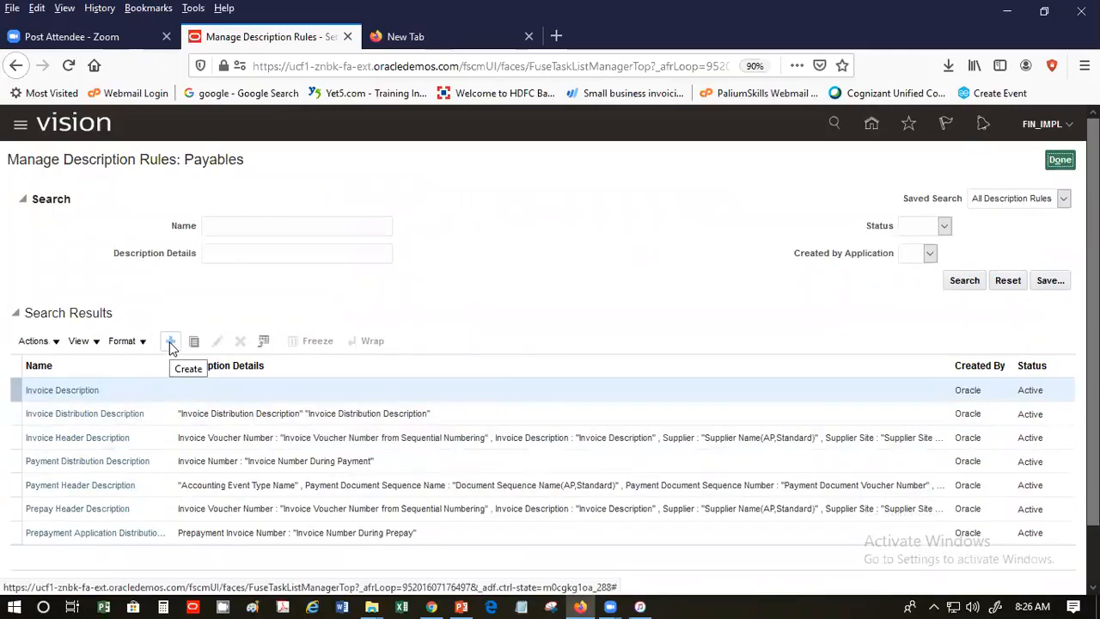
- Create a new description rule named 'SP Description' with short name 'SPDescription'
click(171, 343)
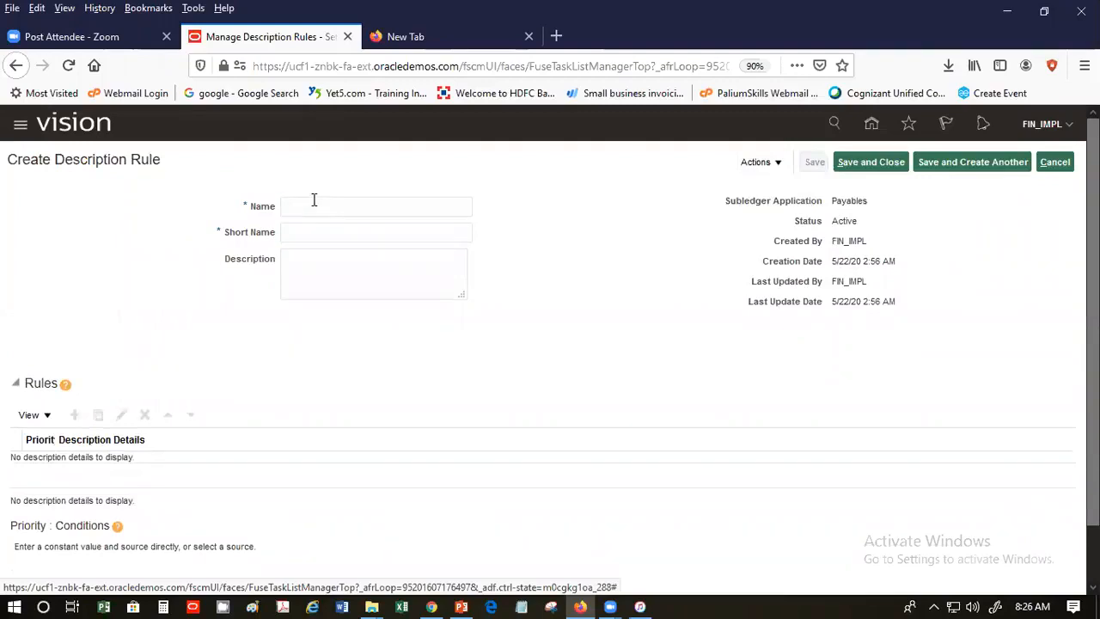
text(SP)
text(Description)
click(359, 232)
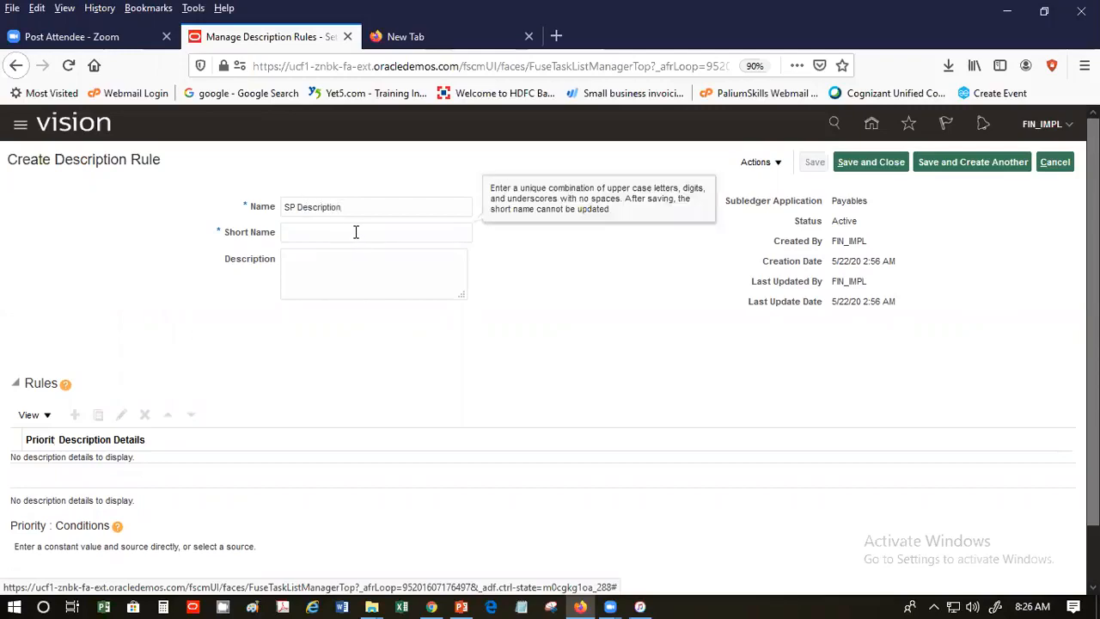
text(S)
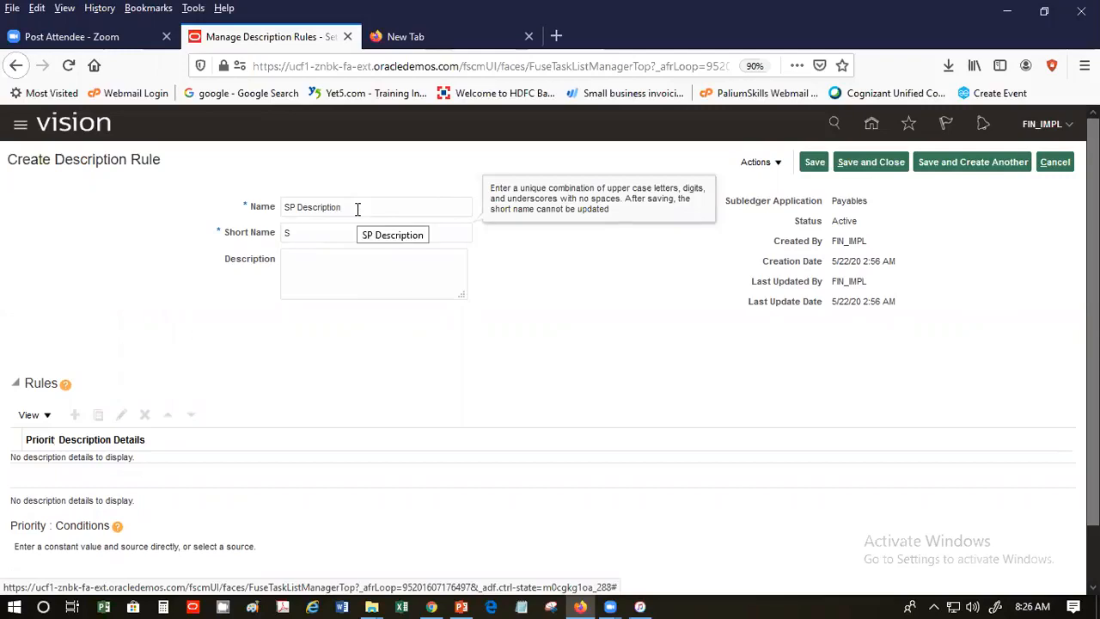
text(O)
key(BackSpace)
text(PDescription)
click(381, 280)
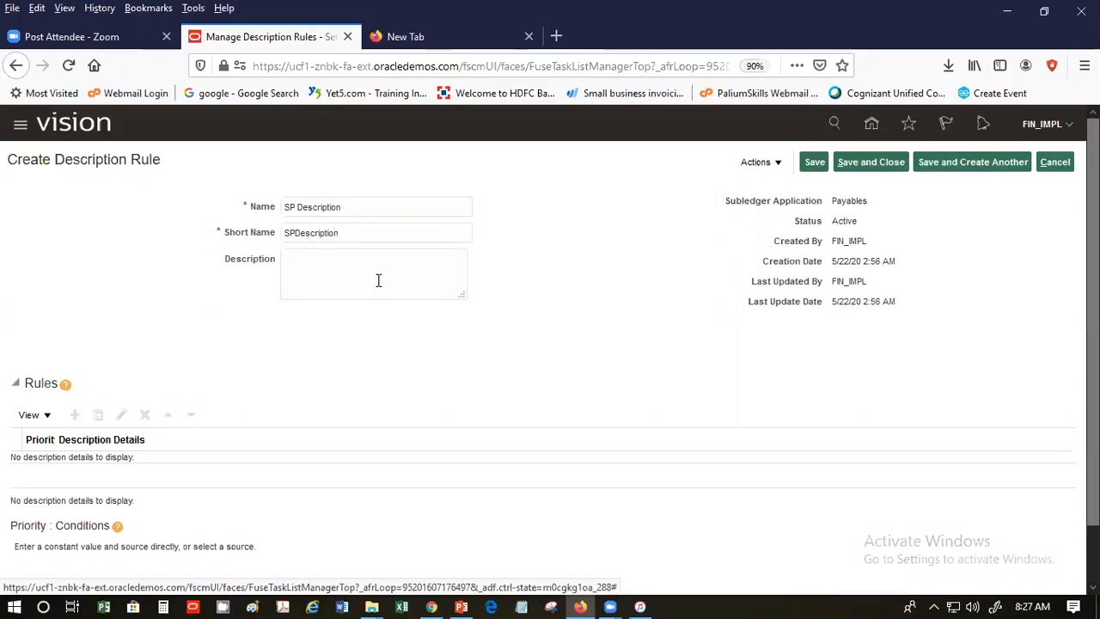
scroll(366, 283, down, 1)
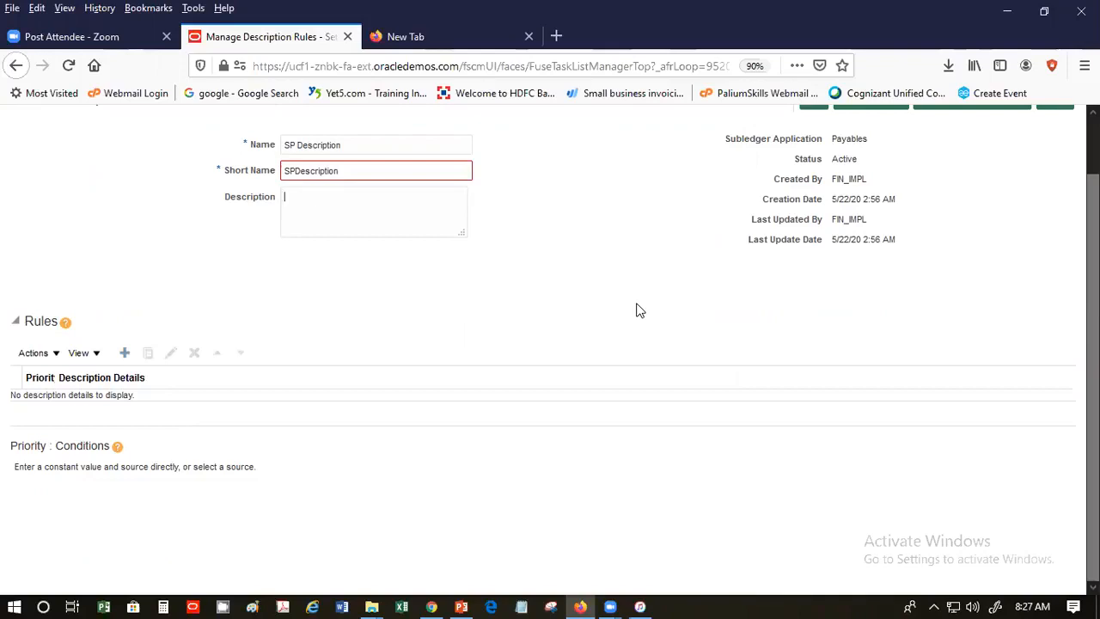
click(125, 356)
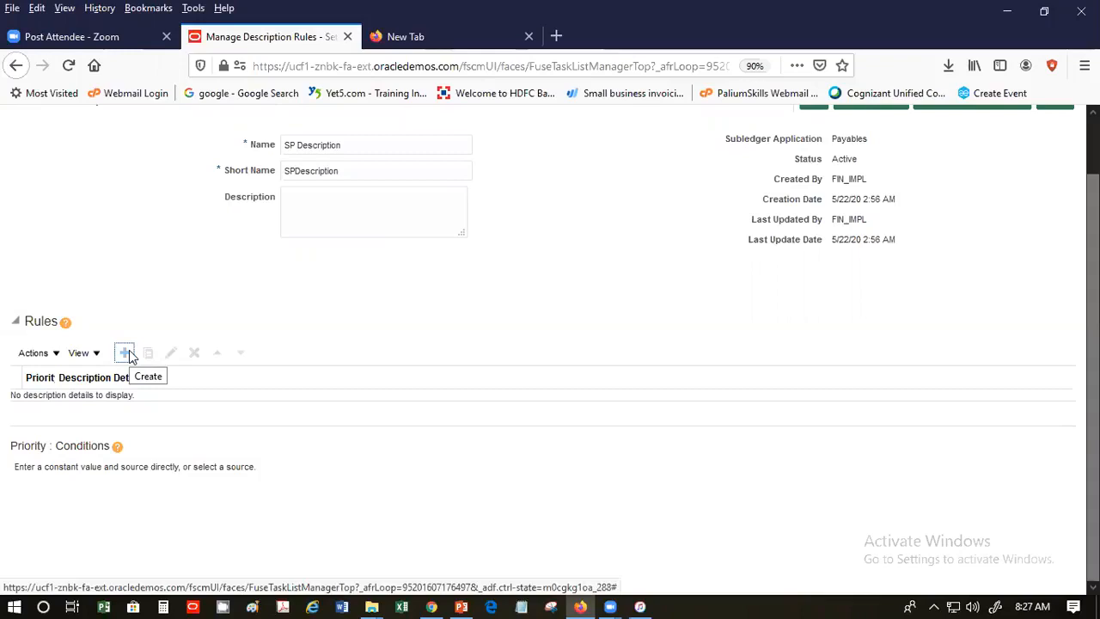
click(125, 353)
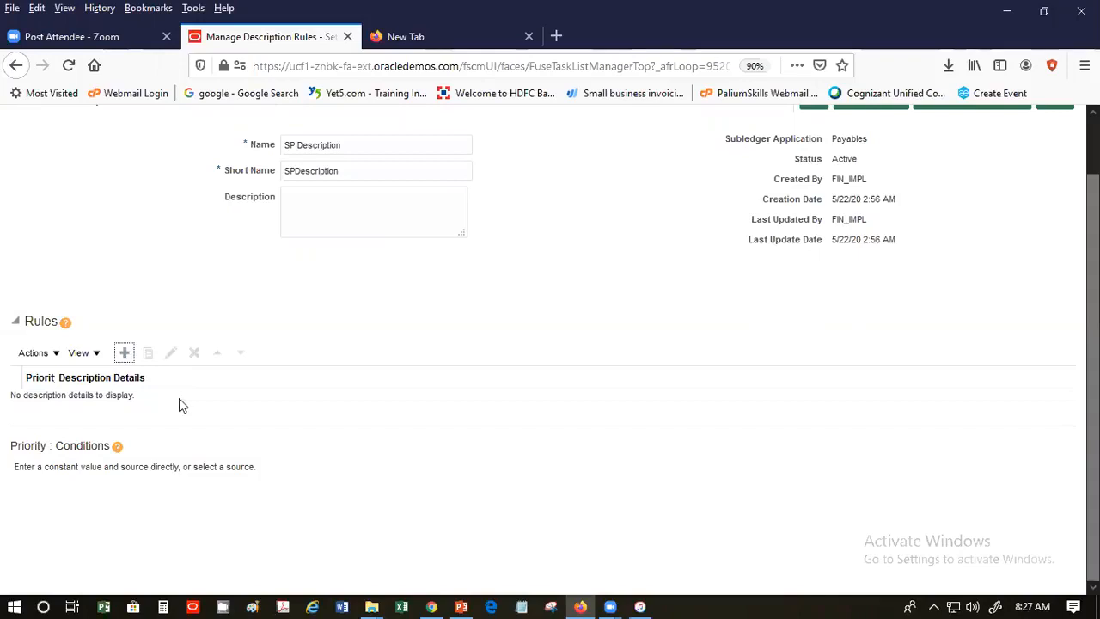
click(501, 345)
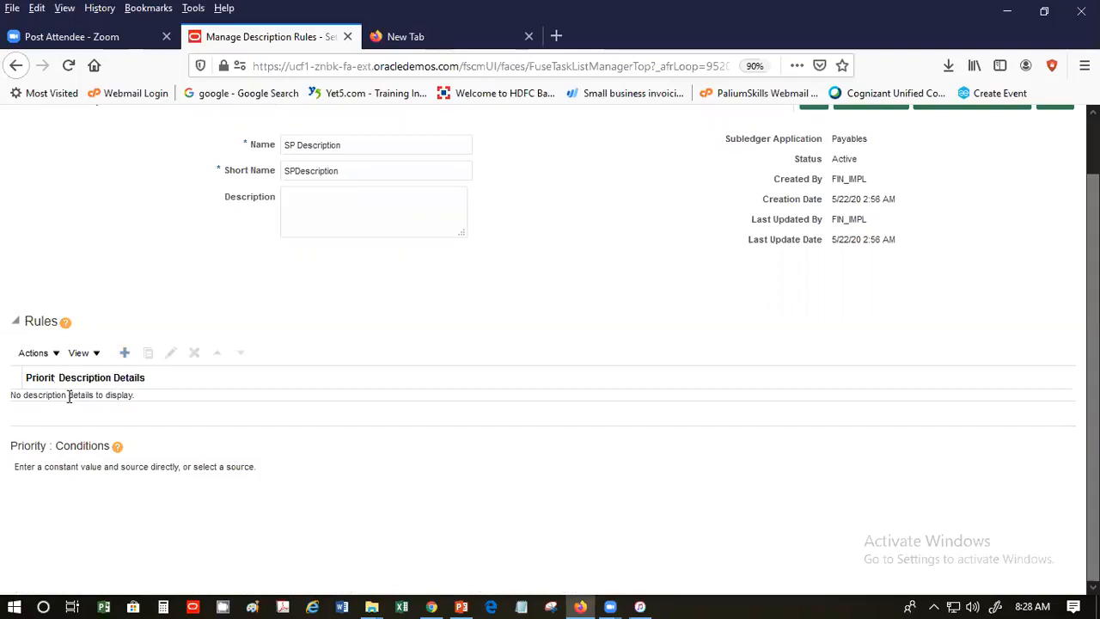
scroll(881, 172, up, 1)
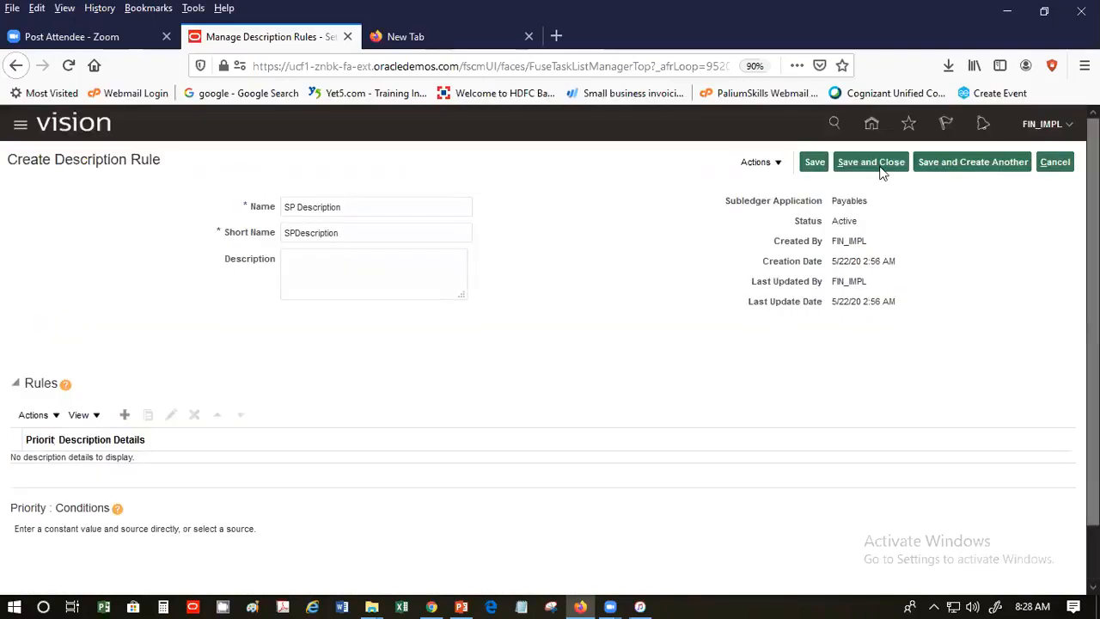
- Try saving the description rule, dismiss the validation error, and try adding a detail line
click(815, 161)
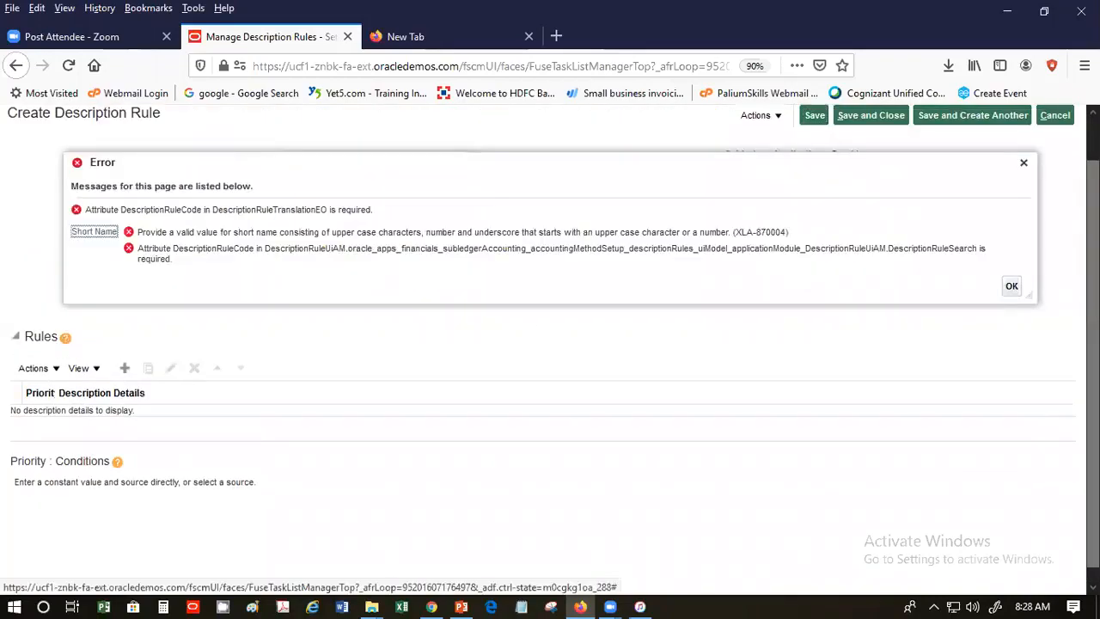
click(1011, 288)
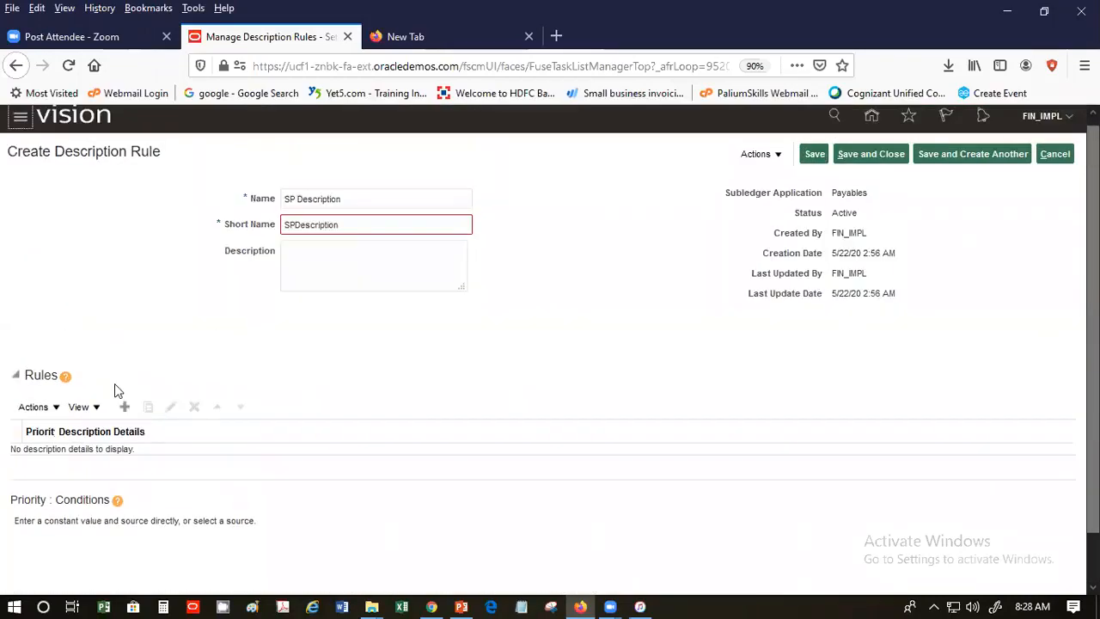
click(123, 407)
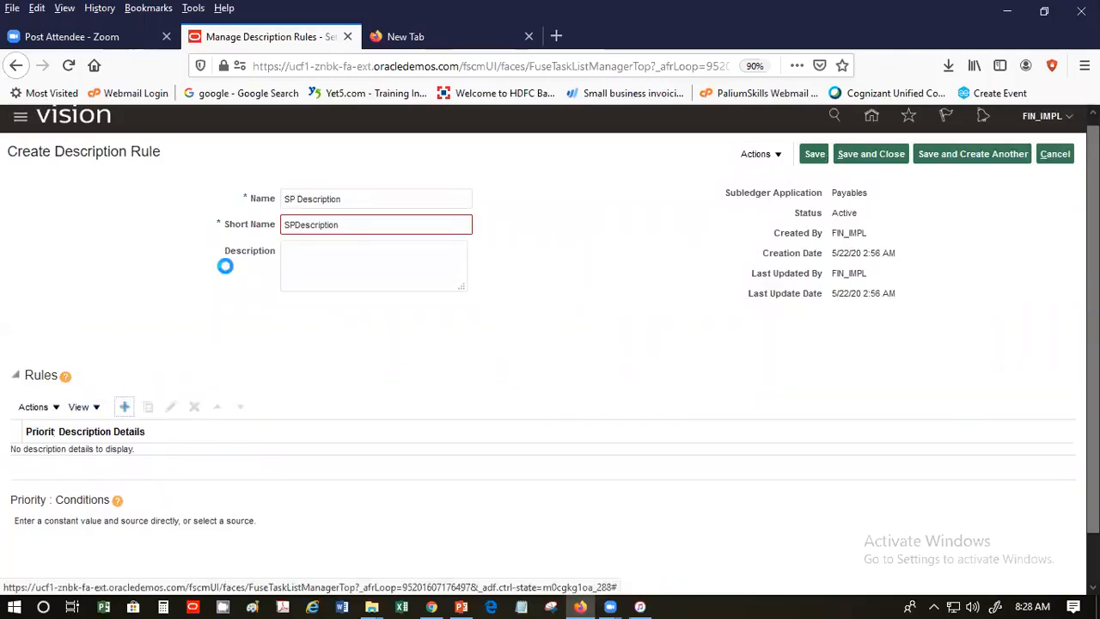
- Shorten the short name to 'SPDesc' and try creating a description detail line
click(367, 230)
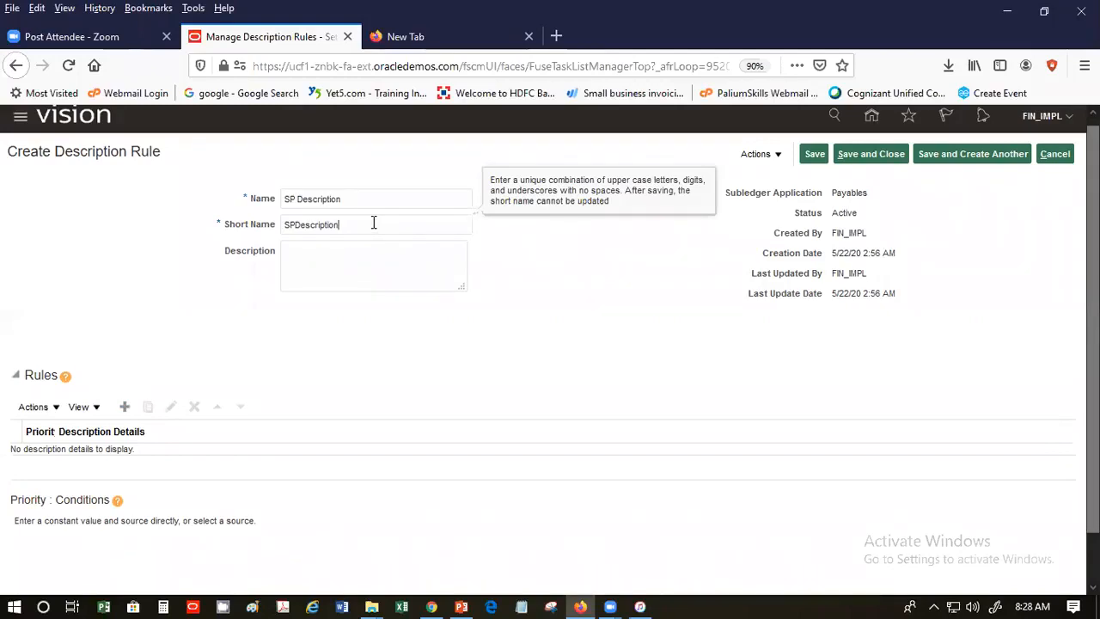
key(BackSpace)
key(BackSpace)
key(BackSpace)
key(BackSpace)
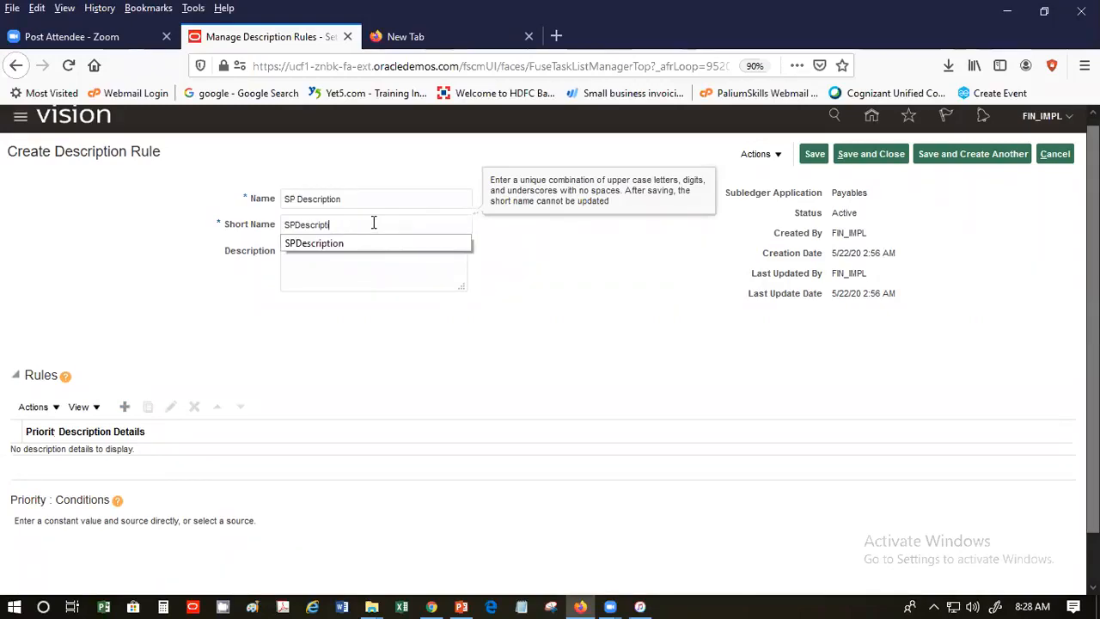
key(BackSpace)
key(BackSpace)
click(342, 273)
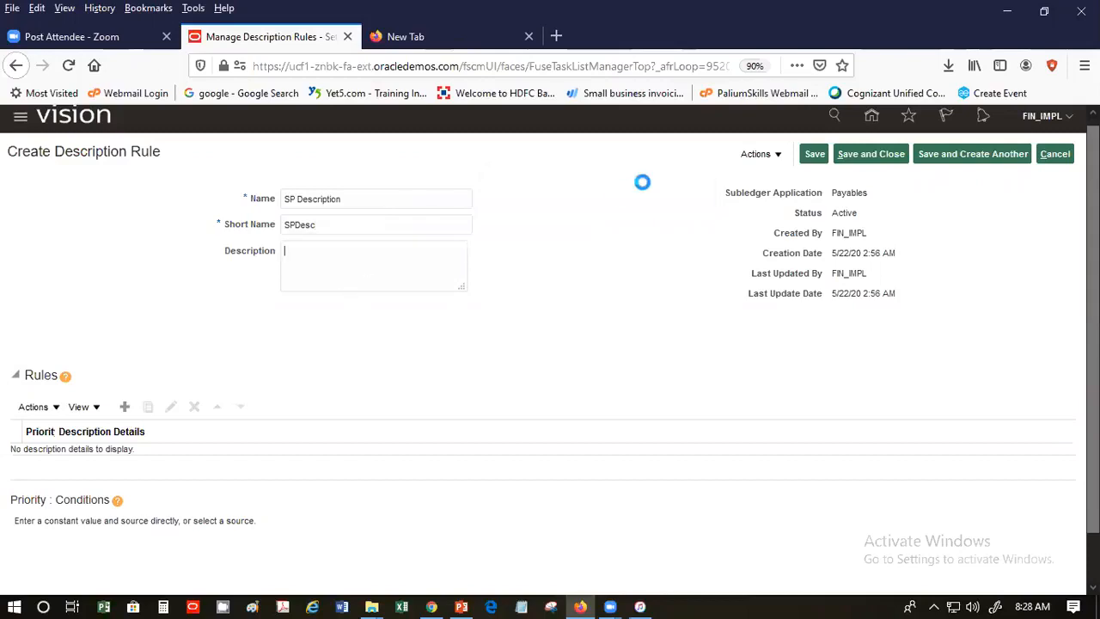
click(123, 408)
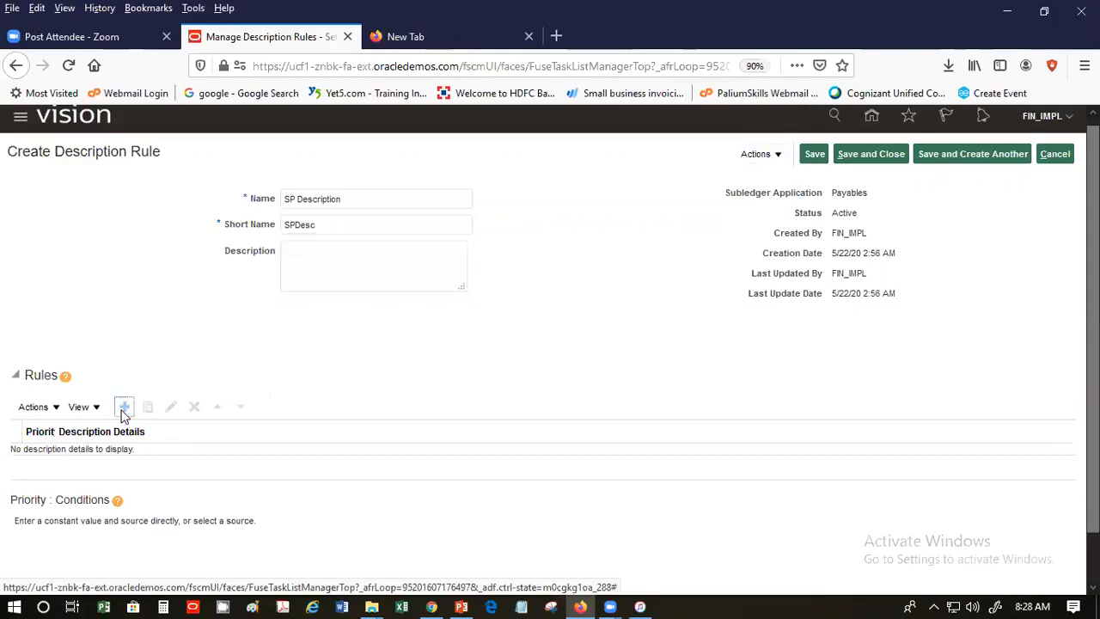
click(48, 408)
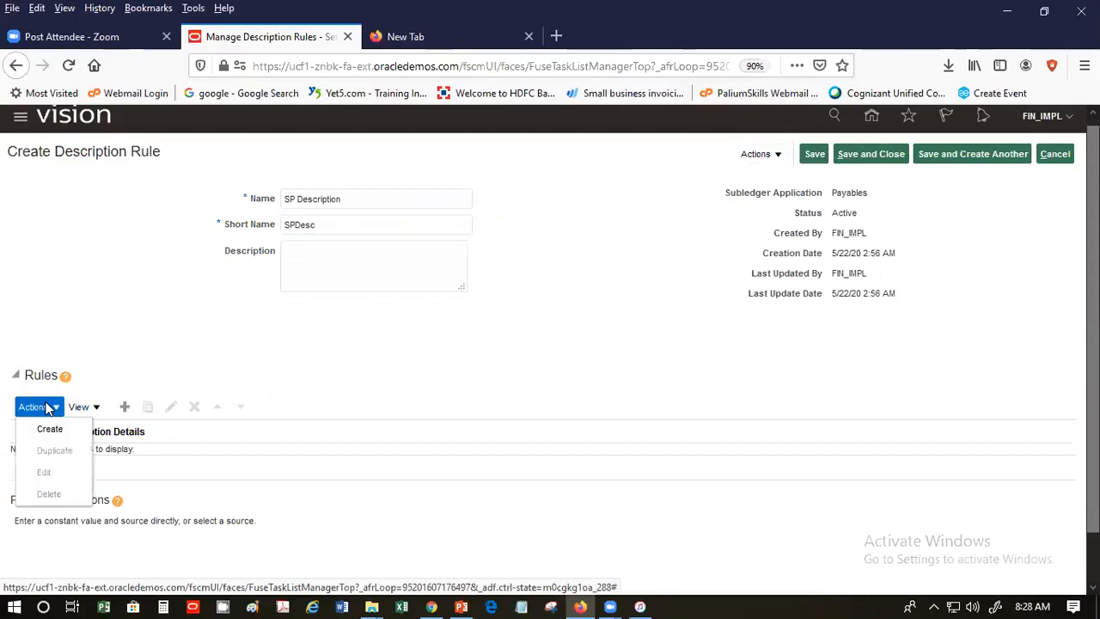
click(48, 427)
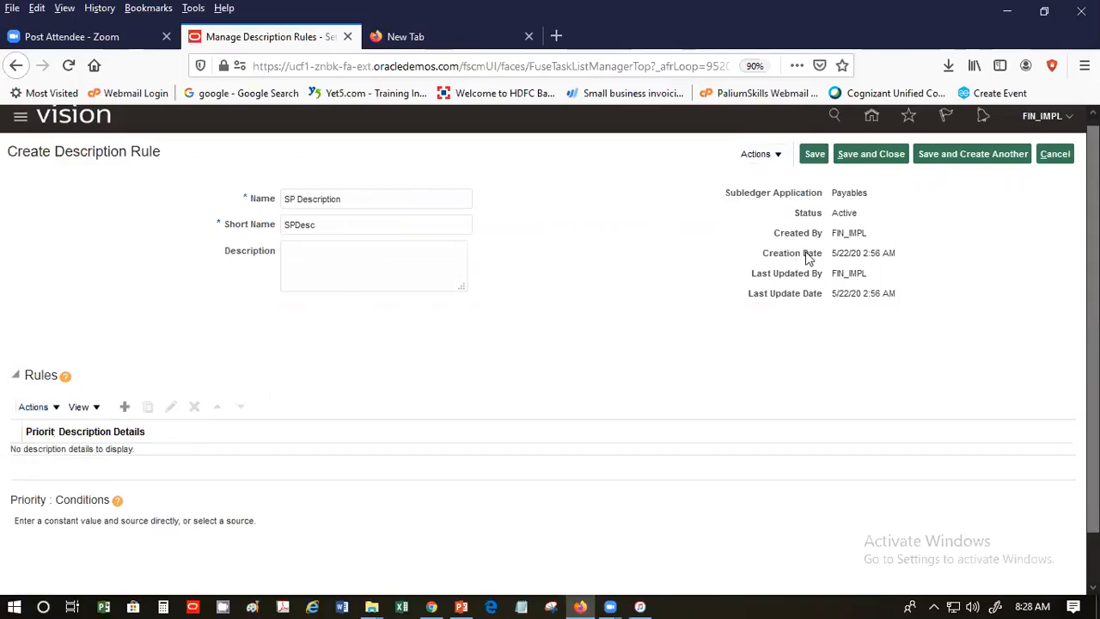
- Save the rule twice, dismissing the validation error each time, then cancel the rule
click(815, 156)
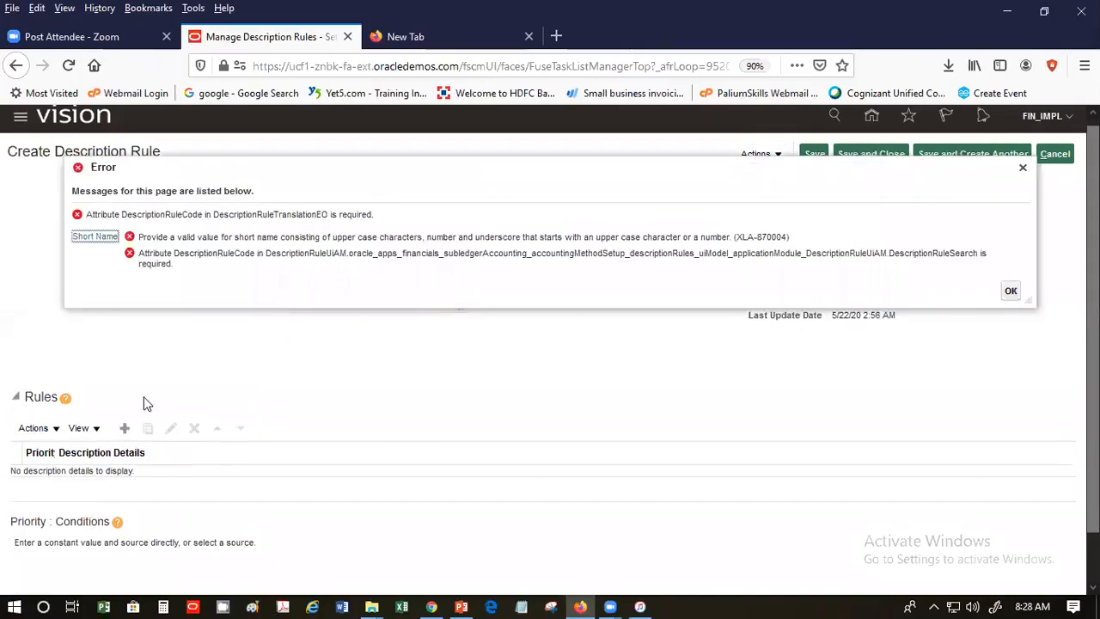
click(1011, 286)
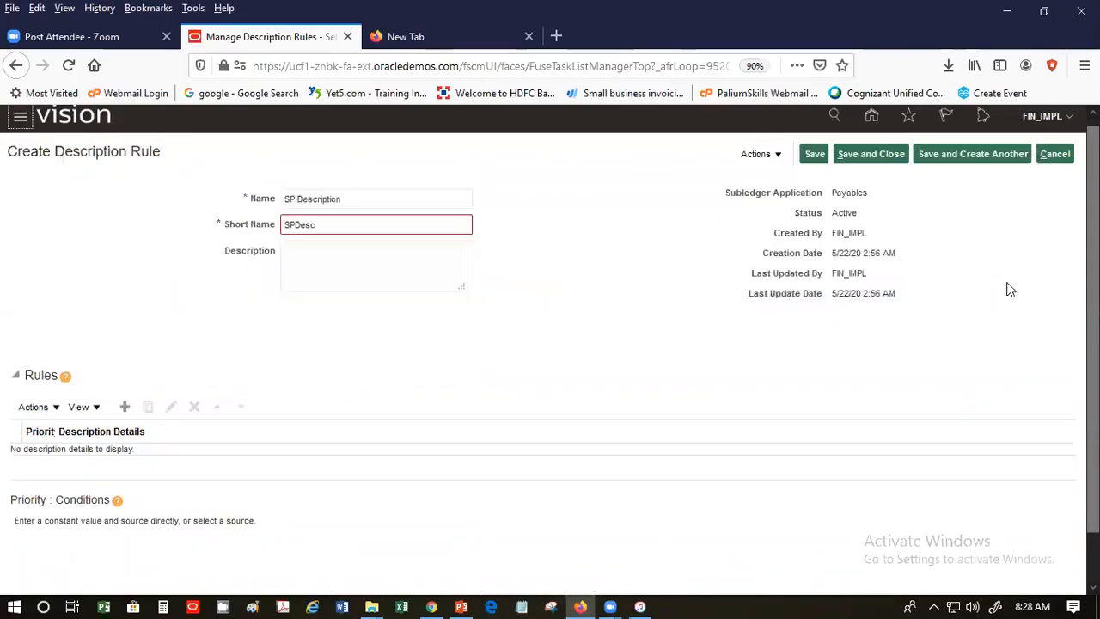
click(815, 154)
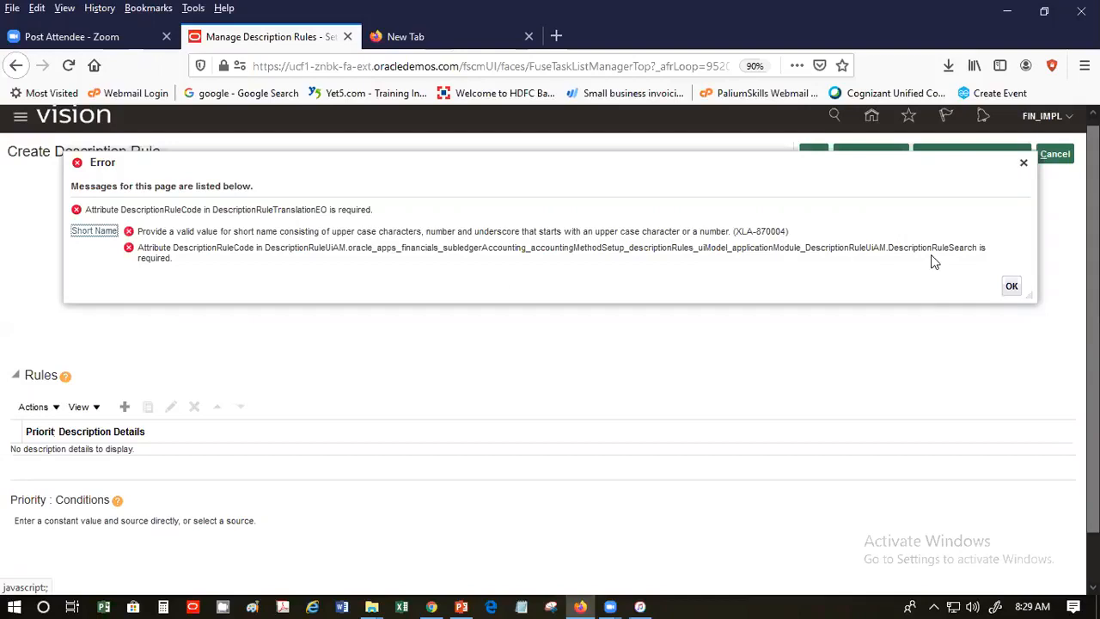
click(1010, 287)
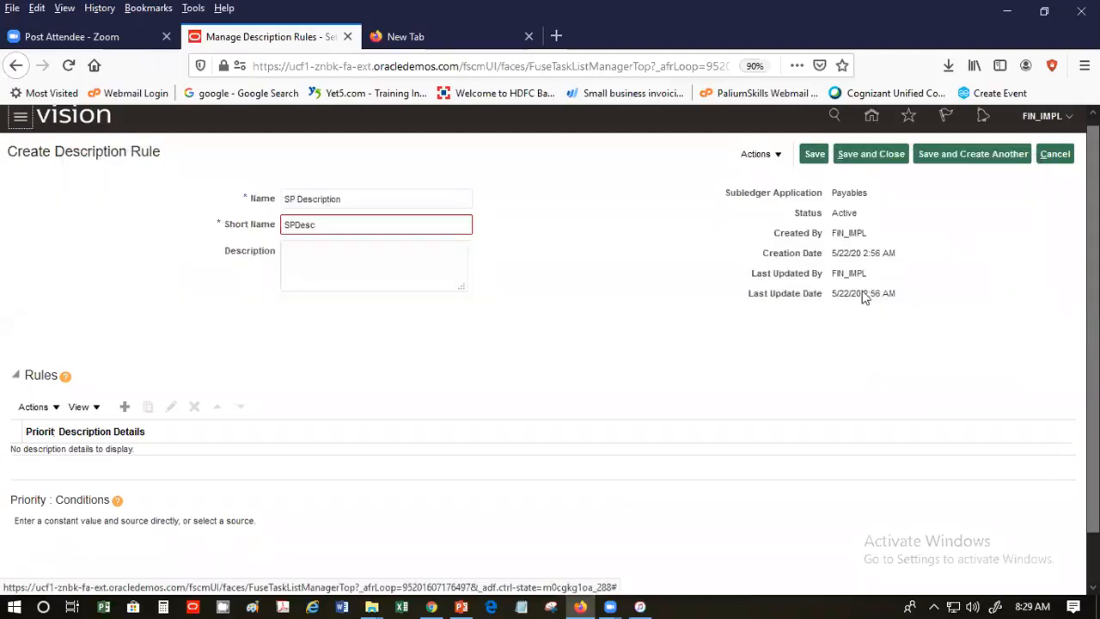
click(125, 408)
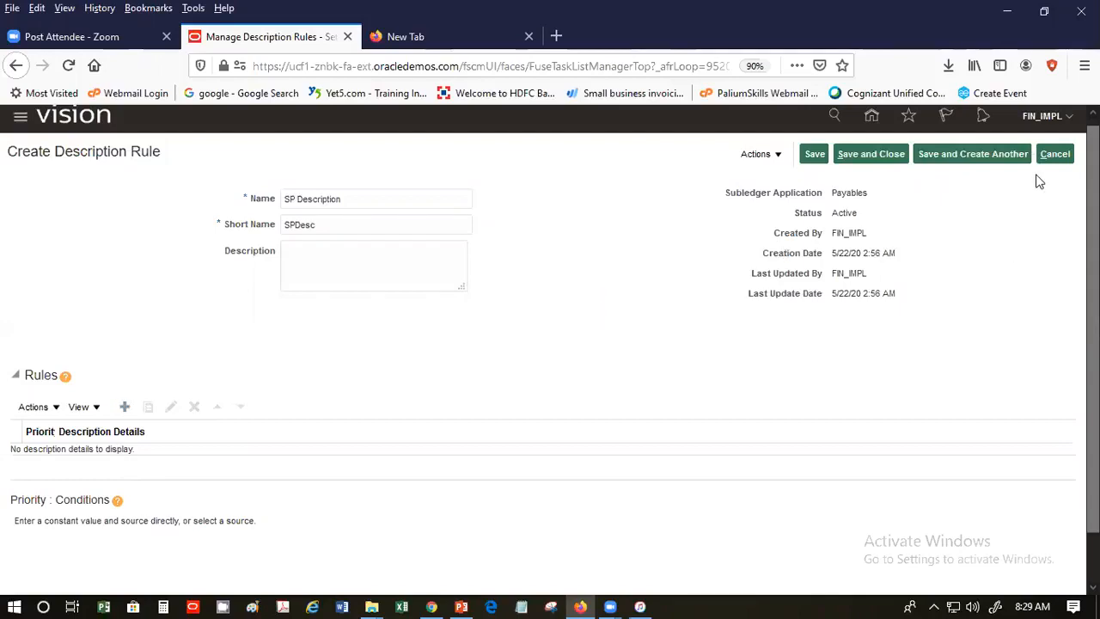
click(1057, 156)
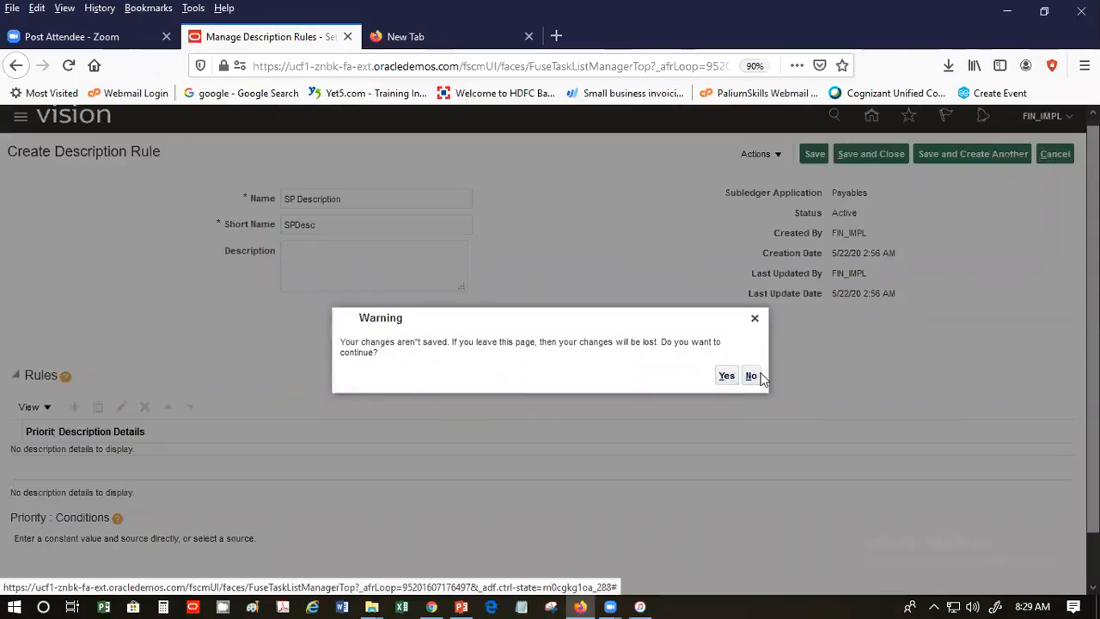
- Stay on the unsaved rule and dismiss the required-attribute error message
click(749, 380)
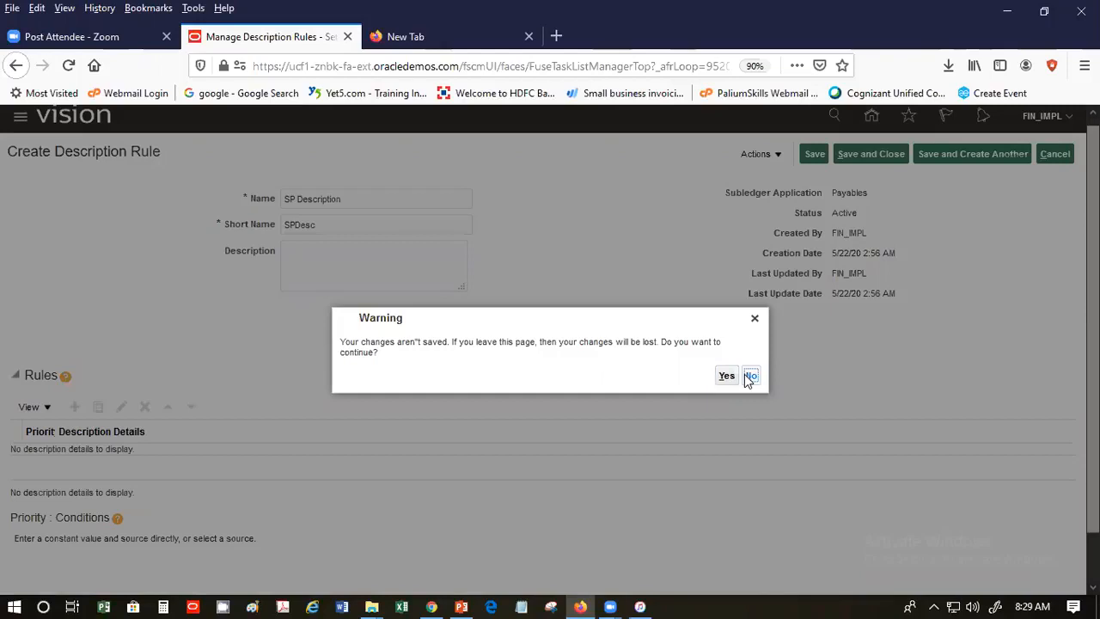
click(752, 376)
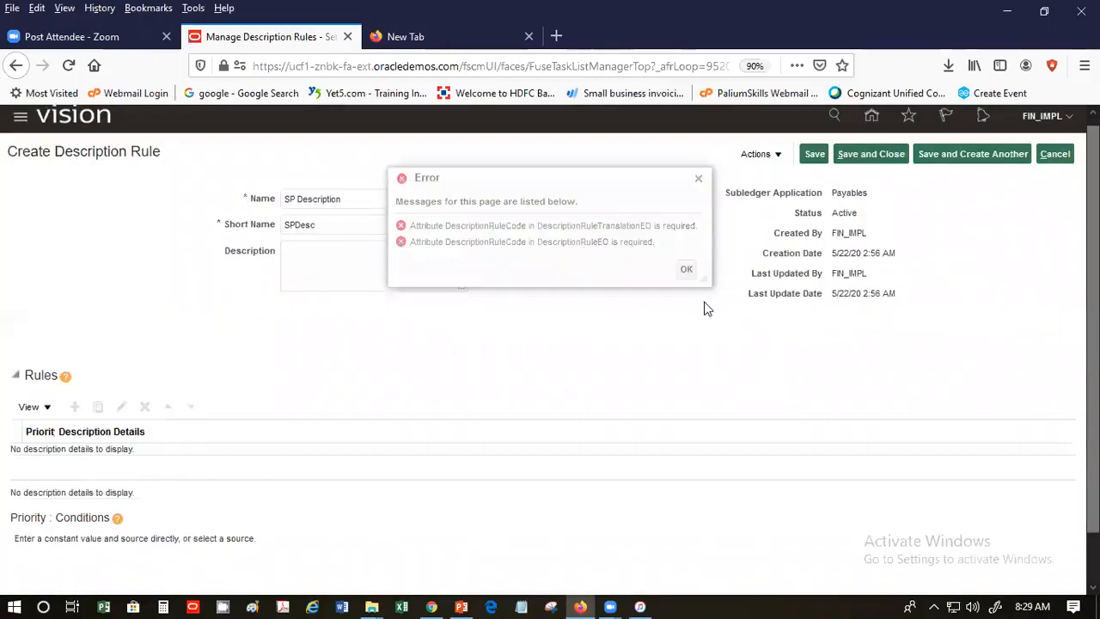
click(689, 269)
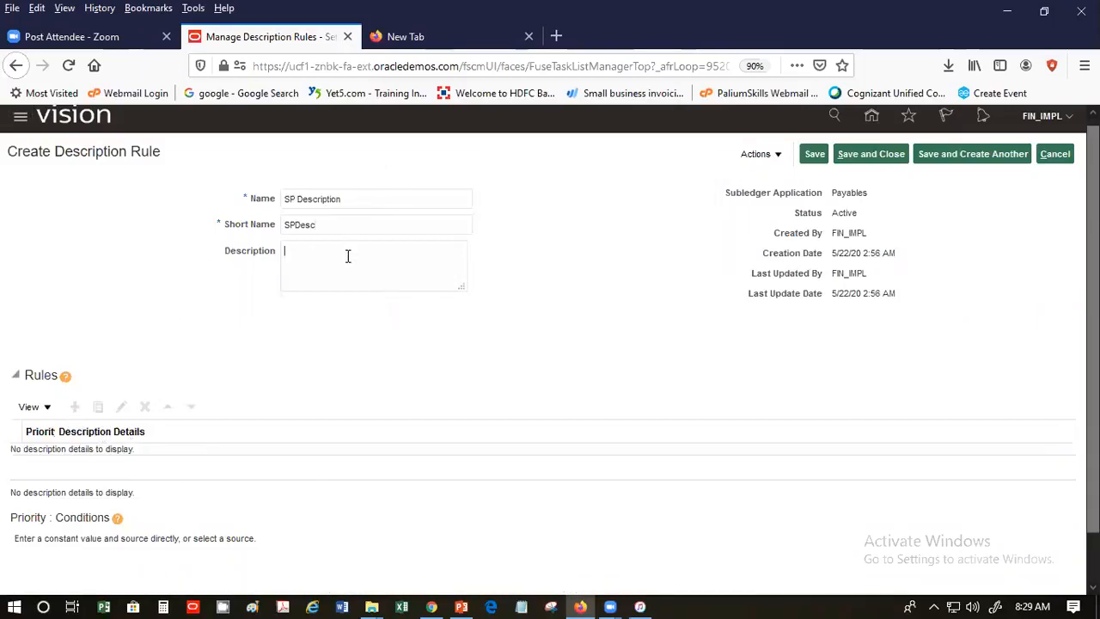
click(34, 407)
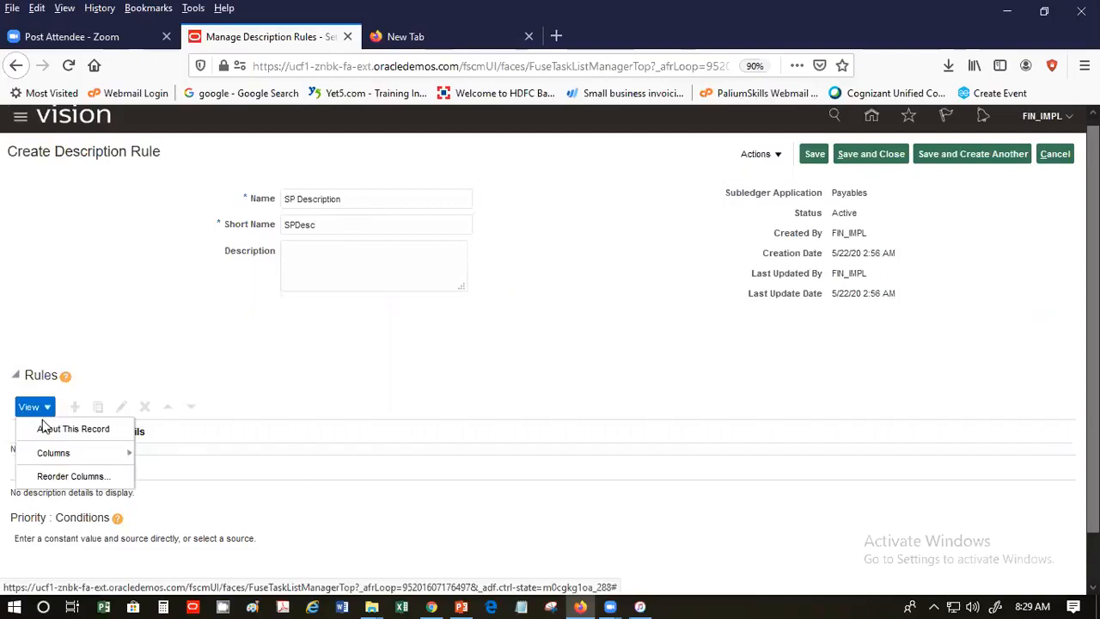
click(354, 342)
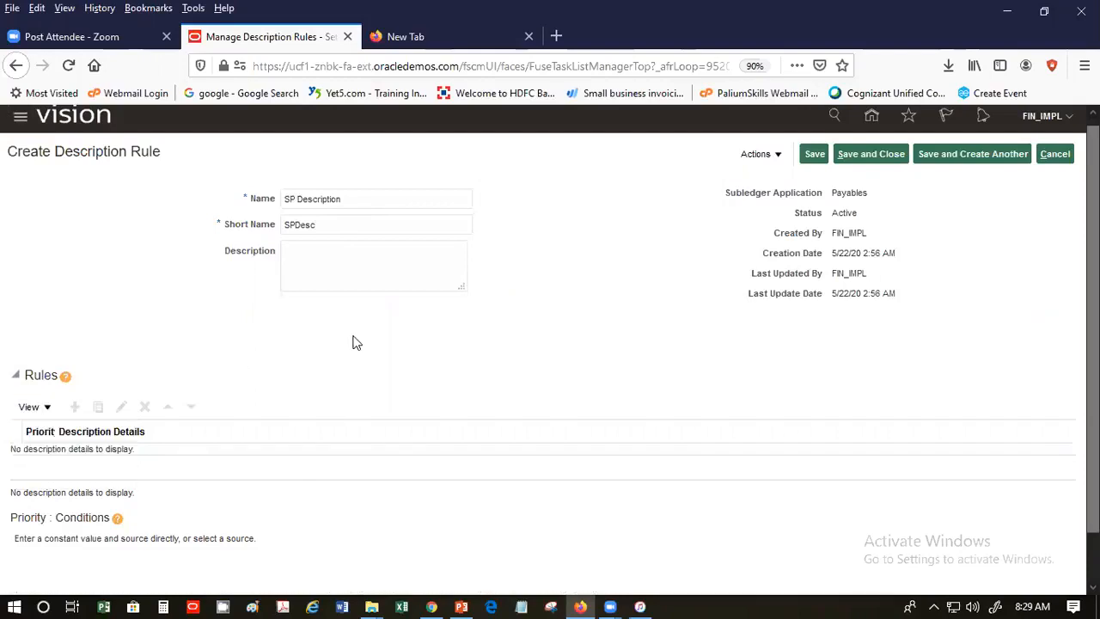
- Discard the unsaved SP Description rule without saving changes
click(360, 273)
click(1055, 154)
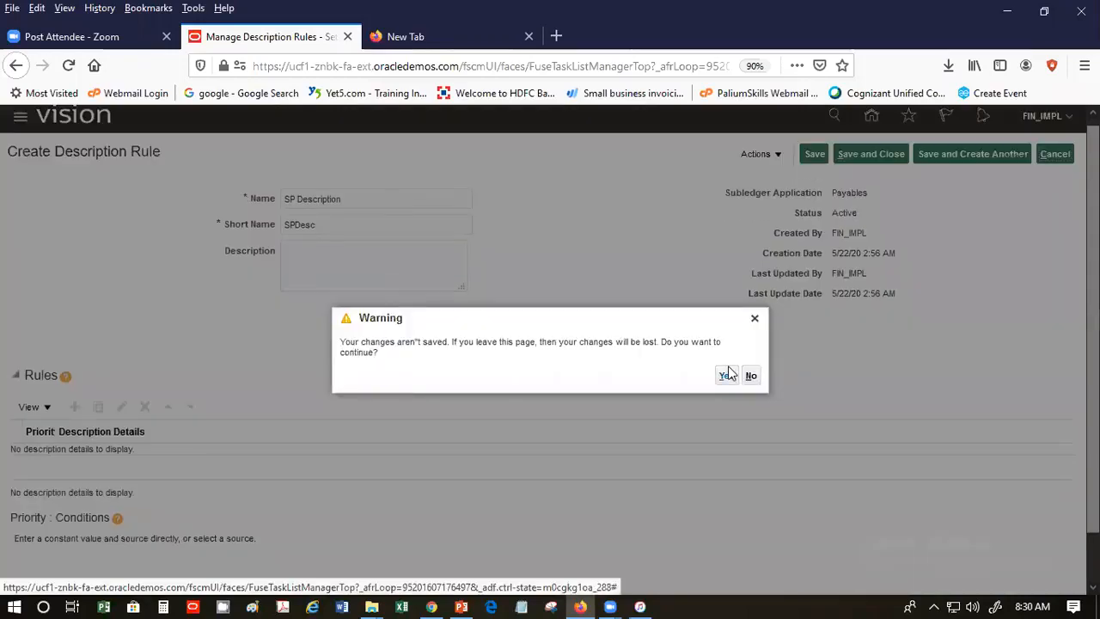
click(727, 376)
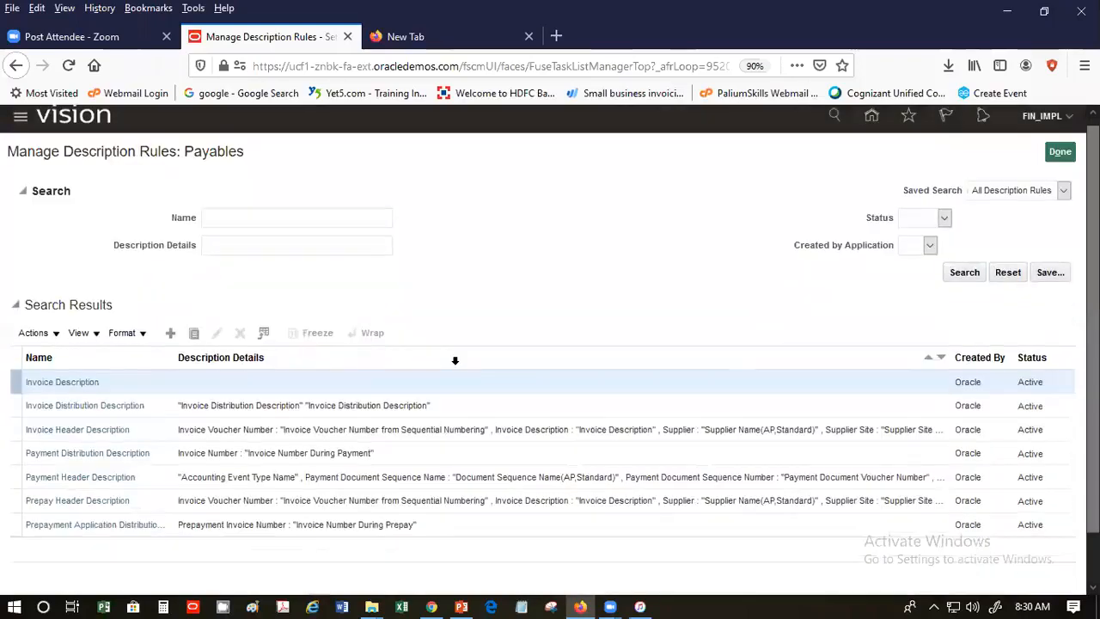
- Start a new description rule named 'SP Description' with short name 'SPDesc'
click(166, 331)
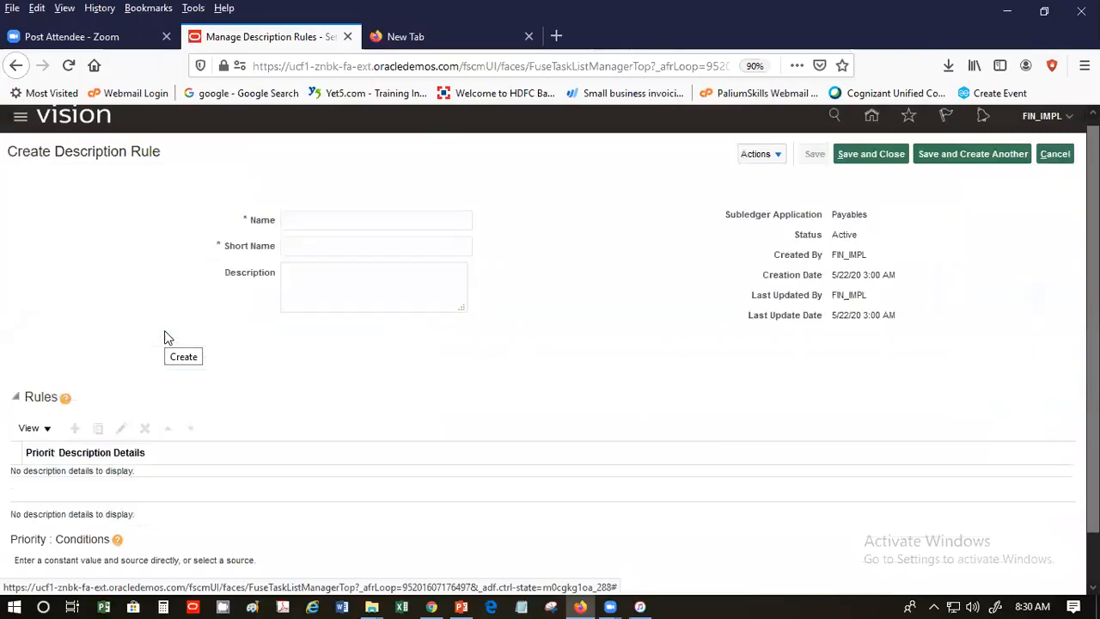
click(304, 198)
click(310, 220)
click(307, 224)
click(306, 245)
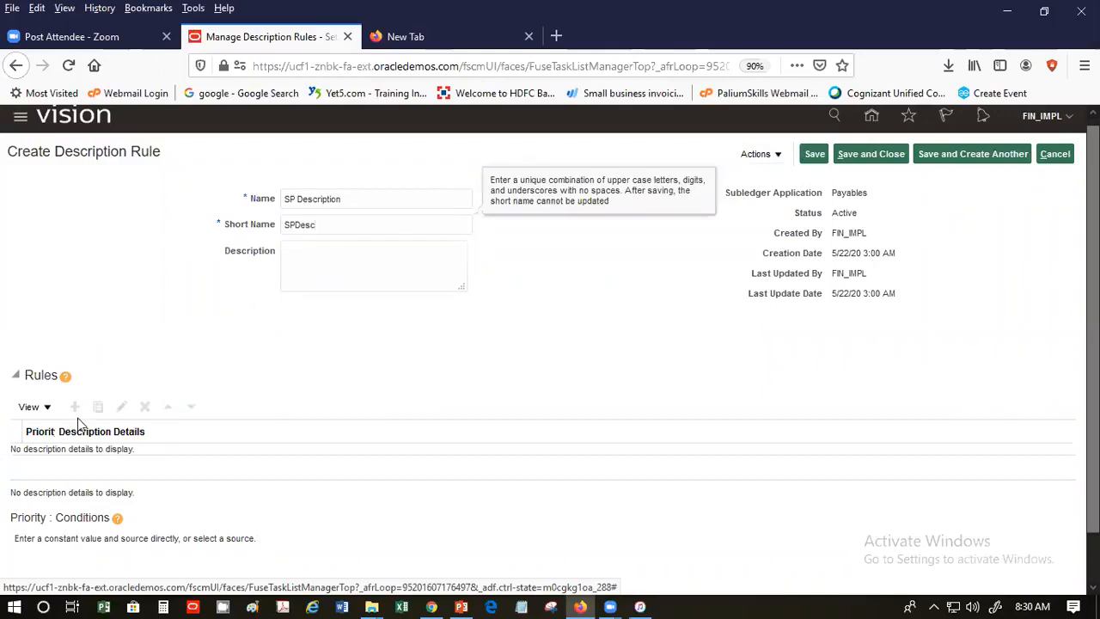
click(319, 272)
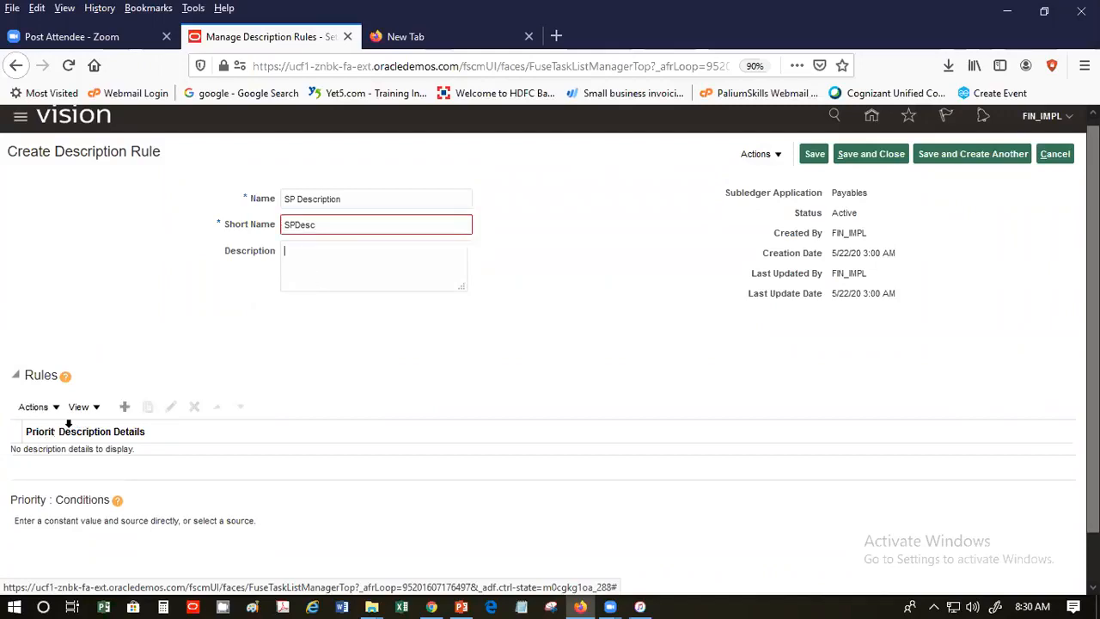
- Change the short name to 'SPDesc1' and try creating a description detail line
click(126, 414)
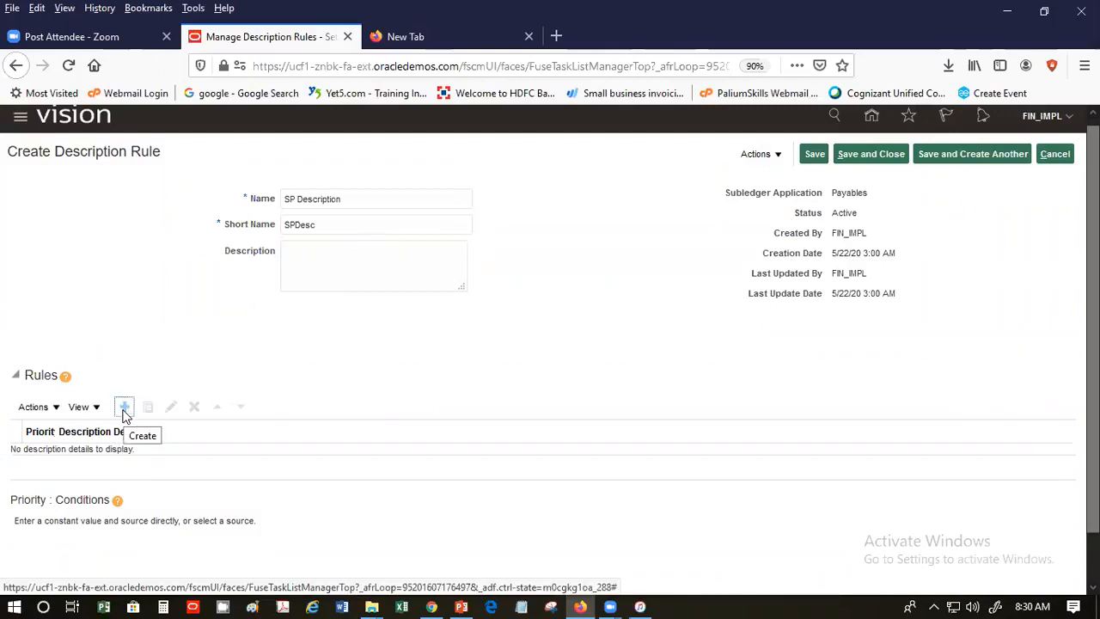
click(396, 230)
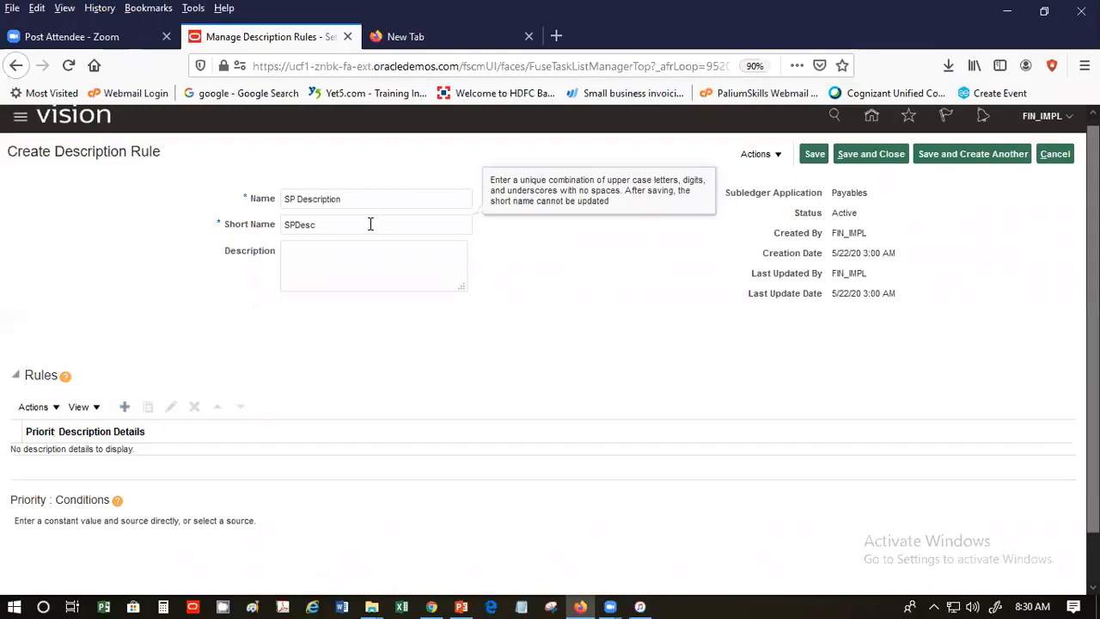
click(348, 273)
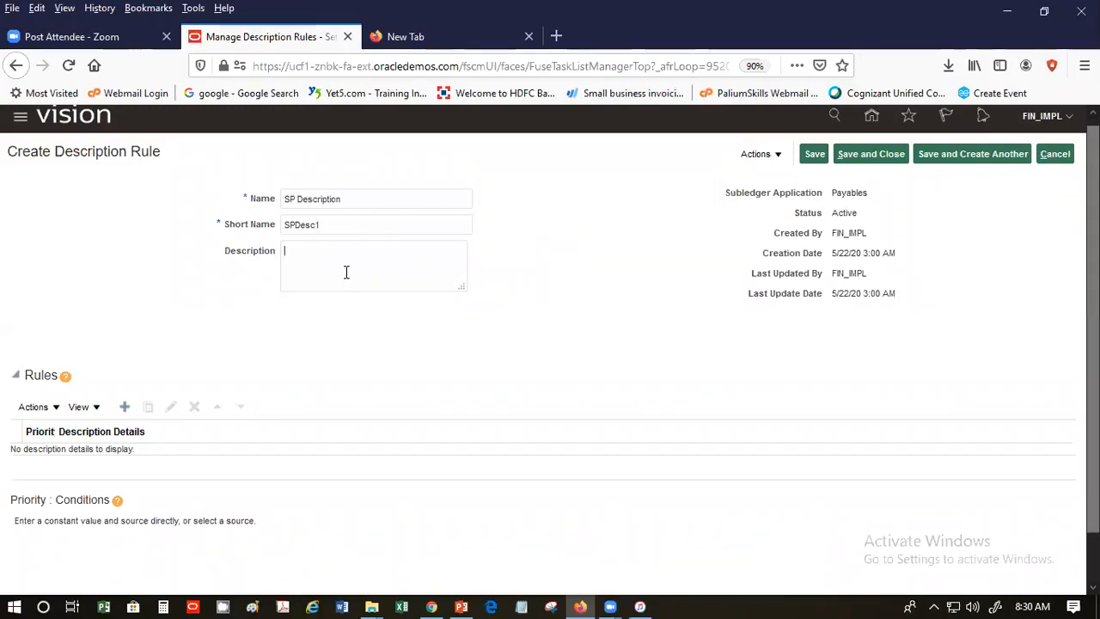
click(124, 410)
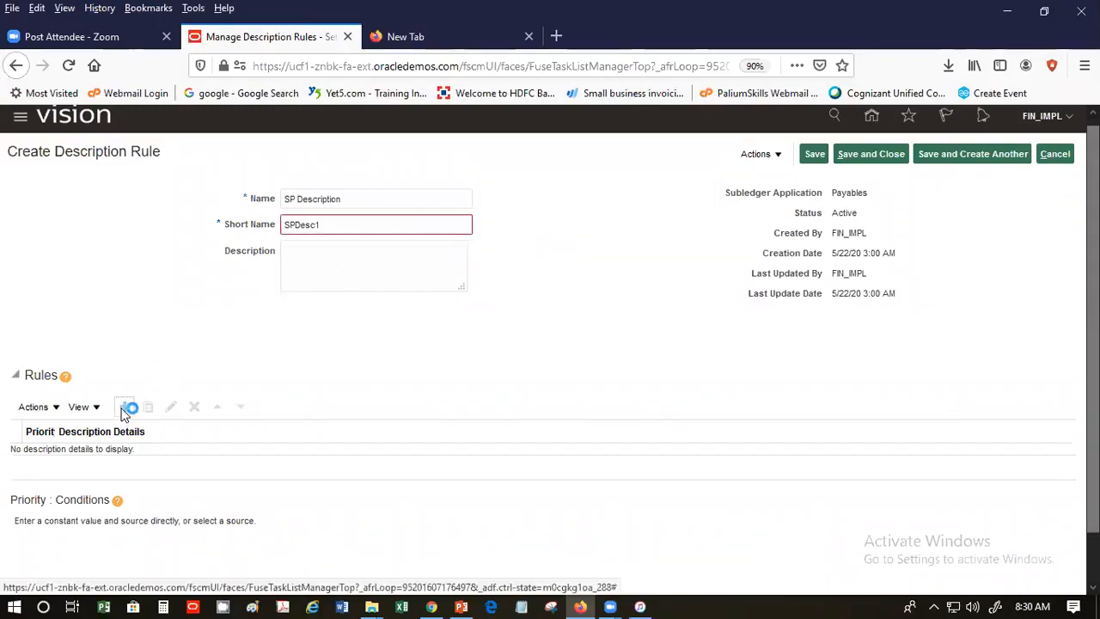
click(123, 409)
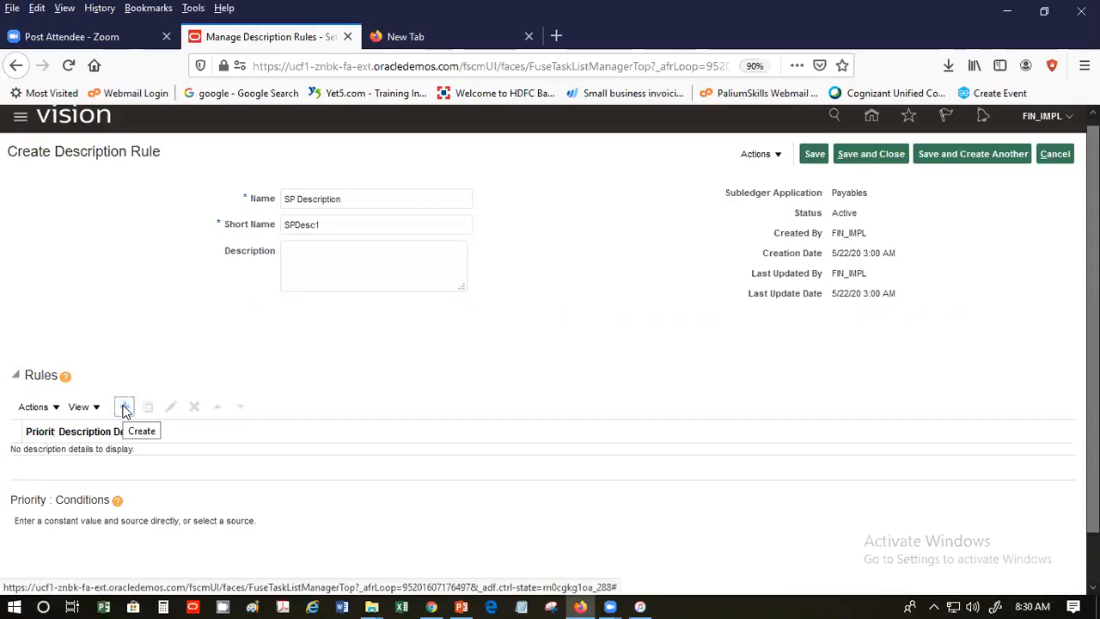
click(54, 408)
click(53, 430)
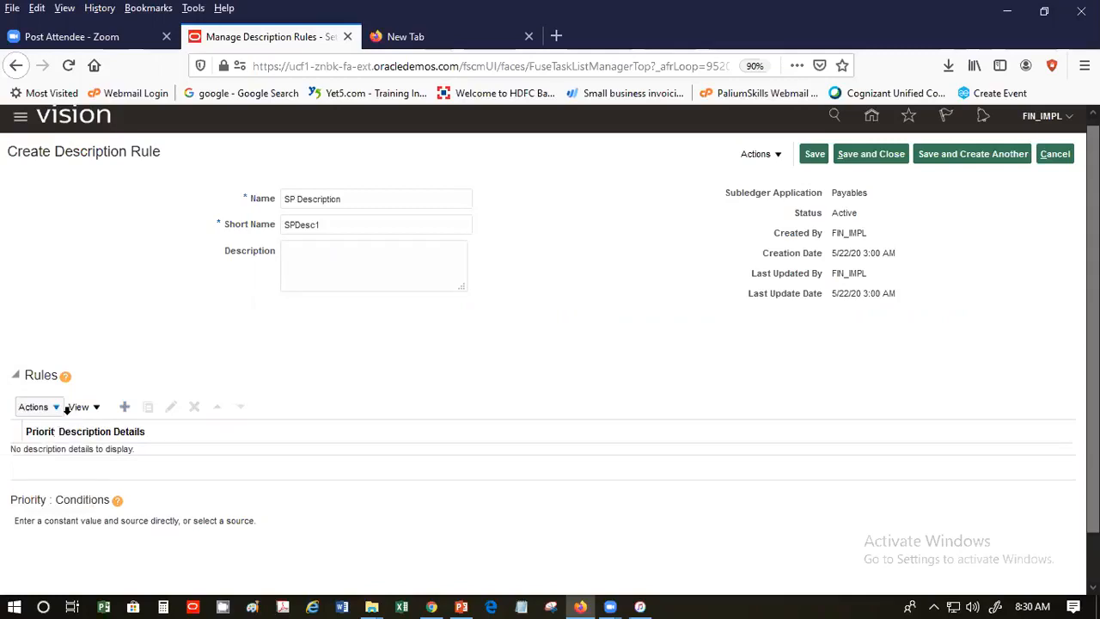
- Save the rule and dismiss the error requiring an uppercase short name
click(812, 158)
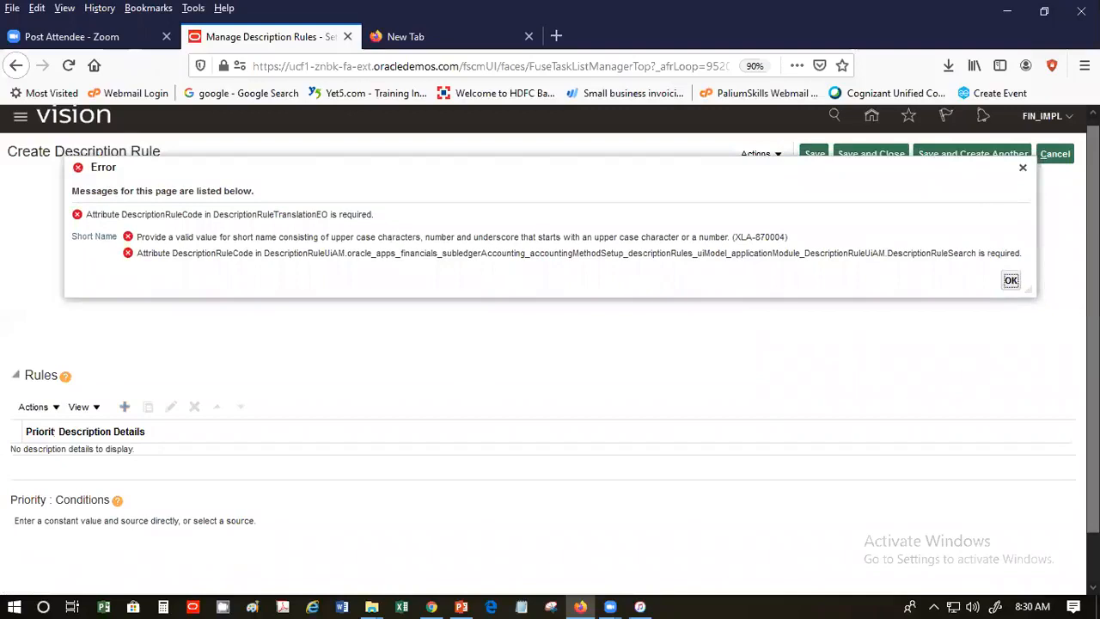
click(1010, 281)
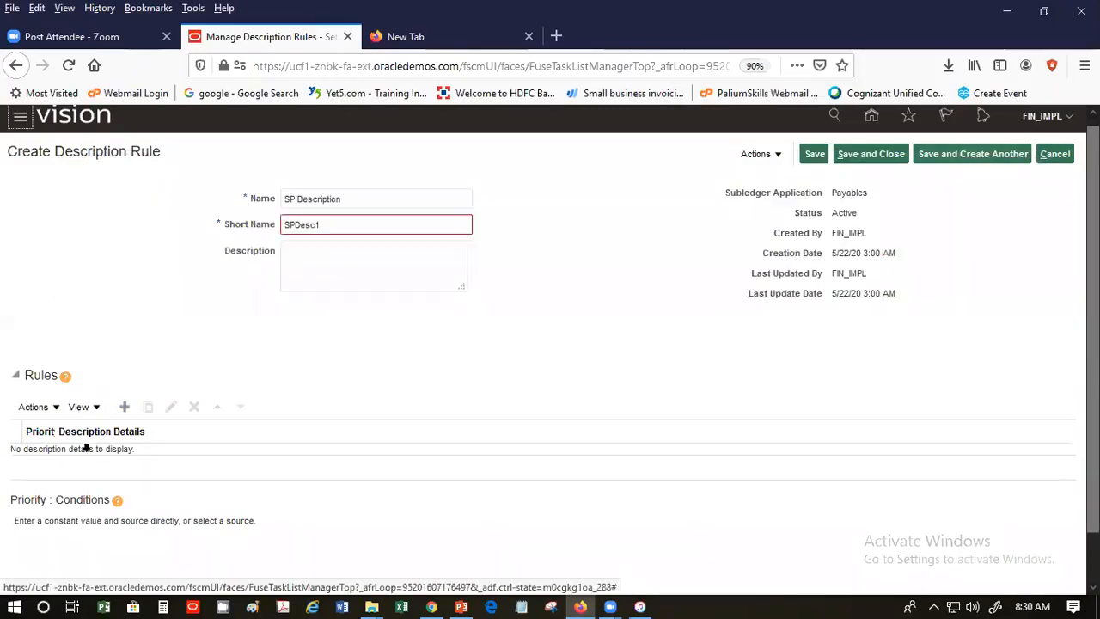
click(125, 407)
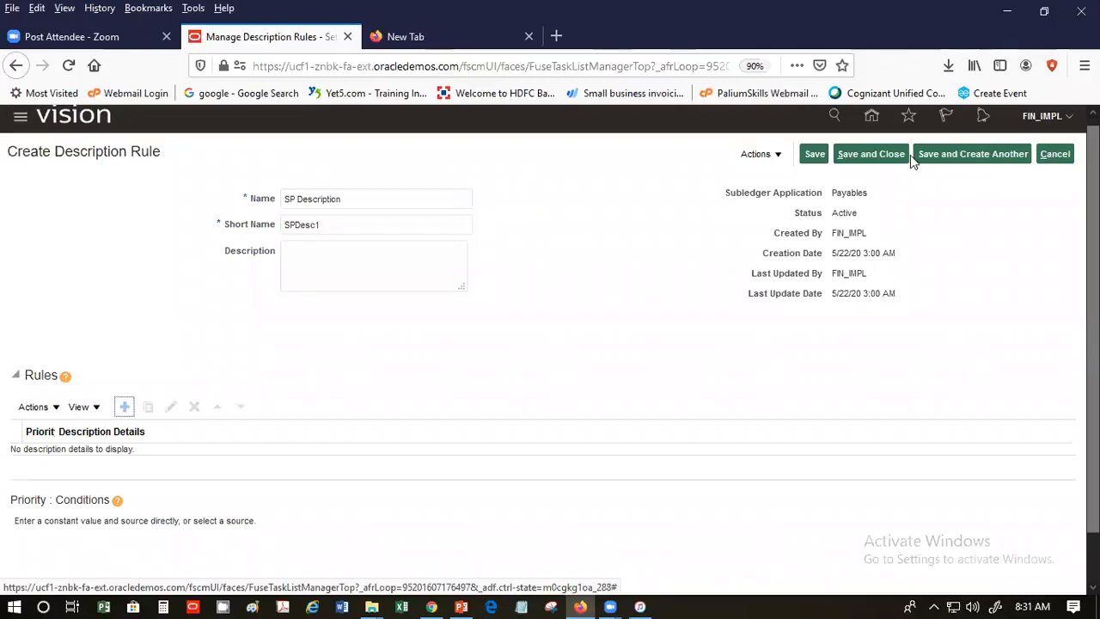
- Discard the rejected rule, search rule names for 'SP' finding none, and begin a new rule
click(1049, 153)
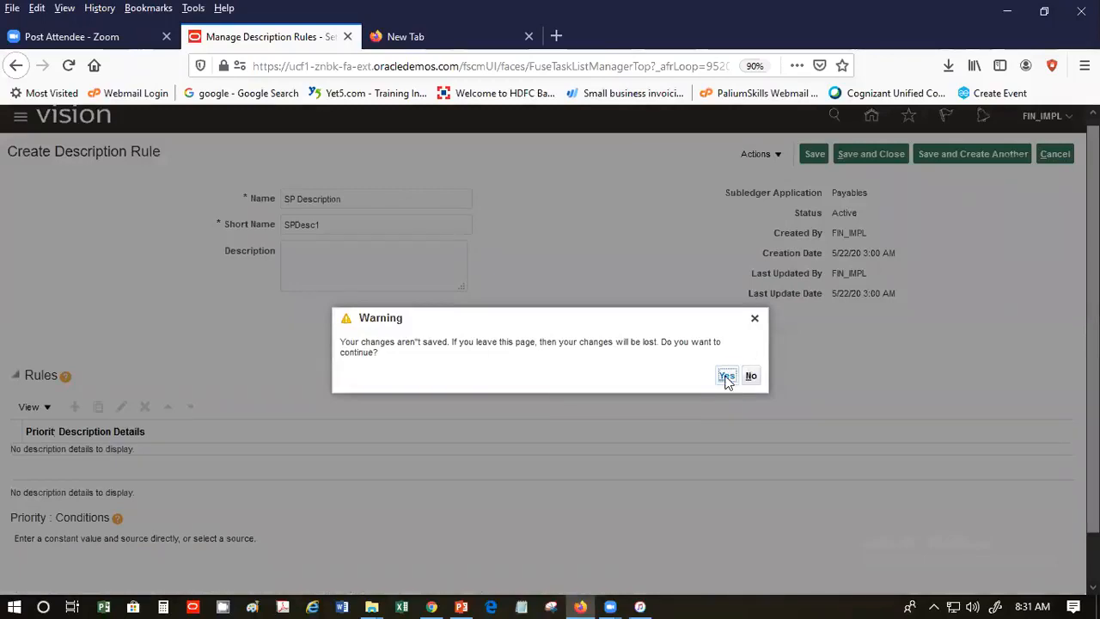
click(726, 377)
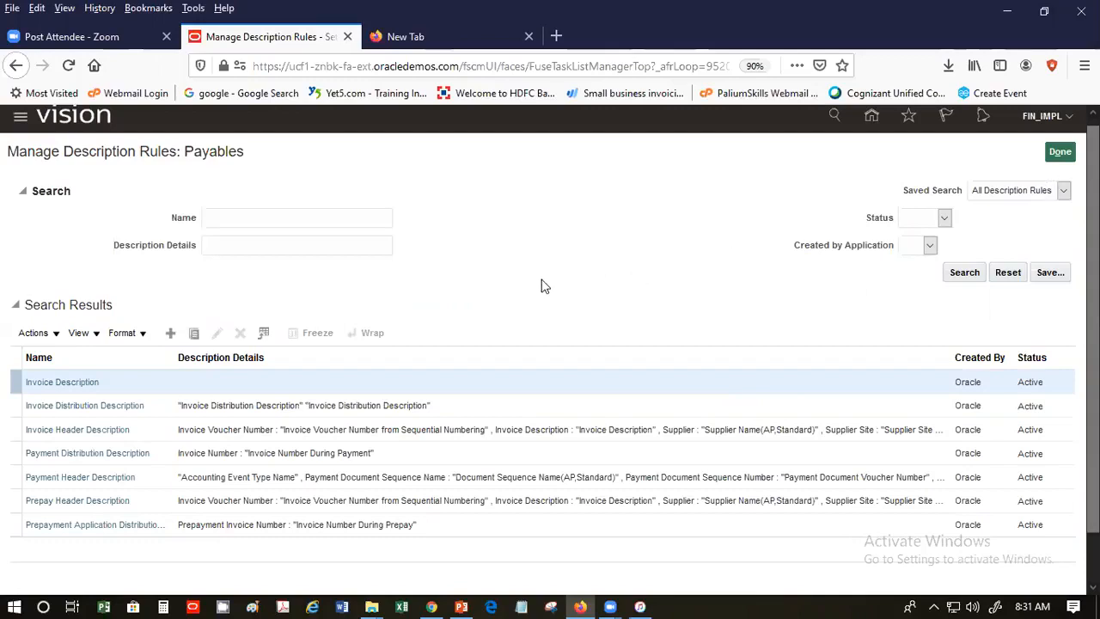
click(962, 273)
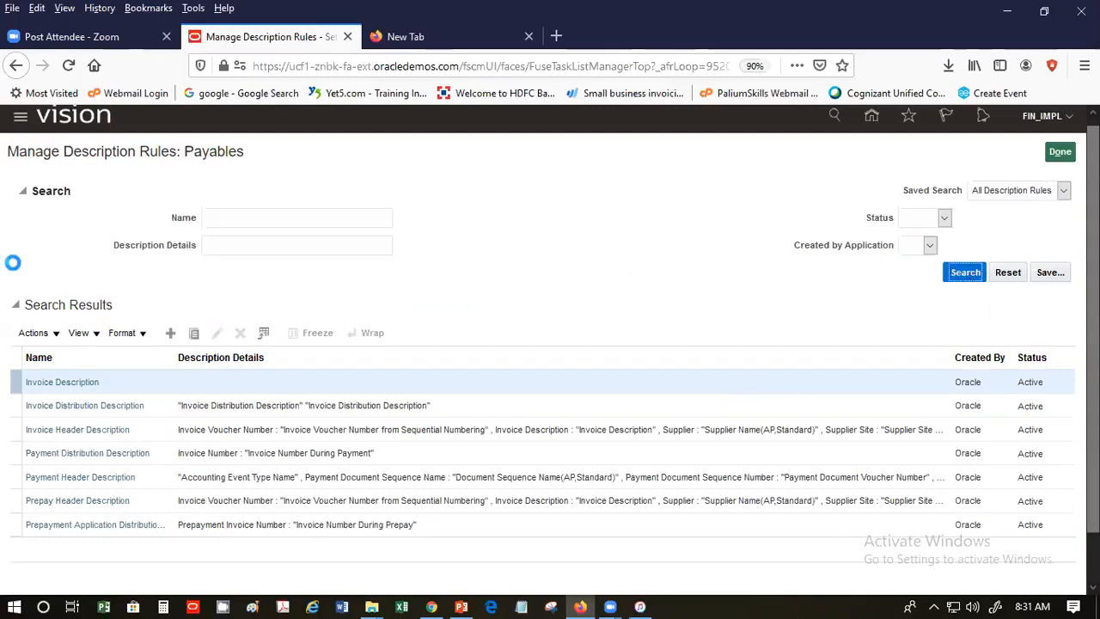
click(293, 216)
text(SP)
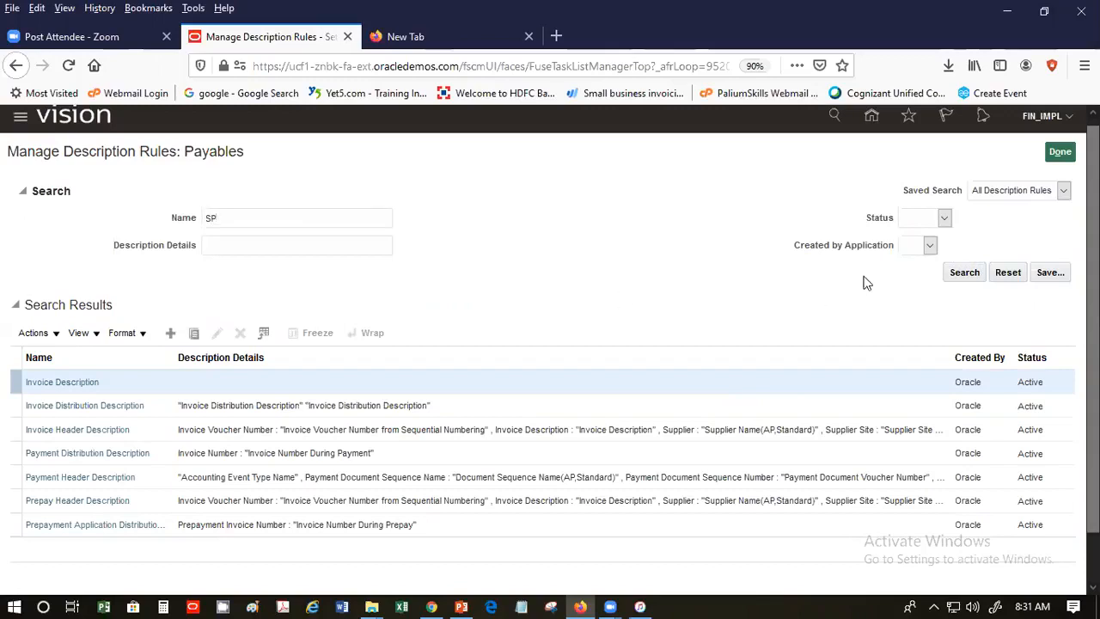
click(970, 276)
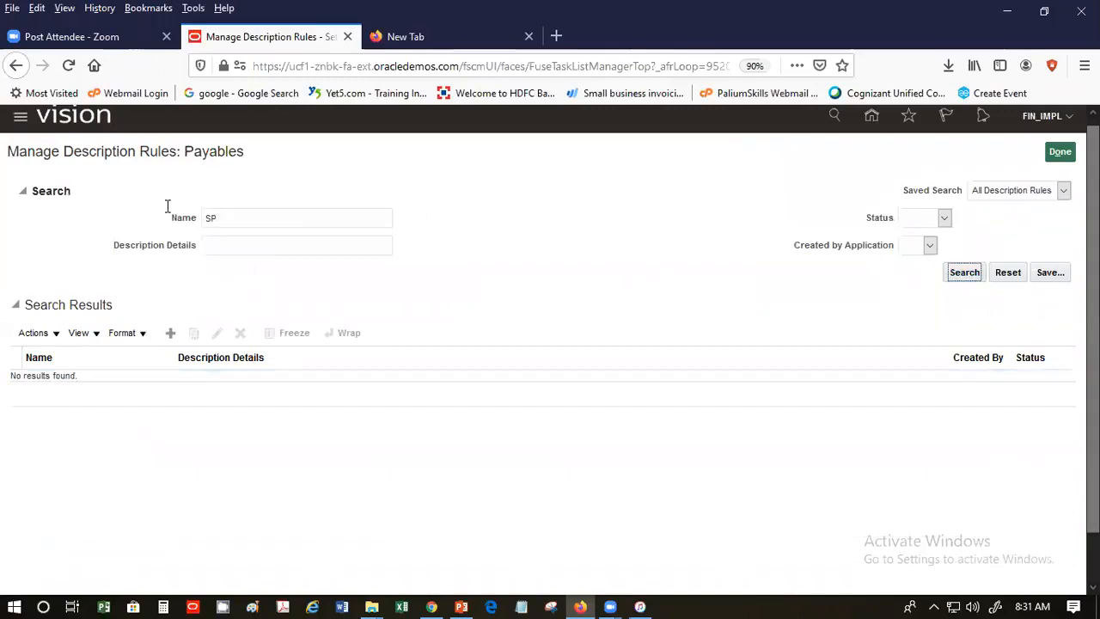
click(167, 334)
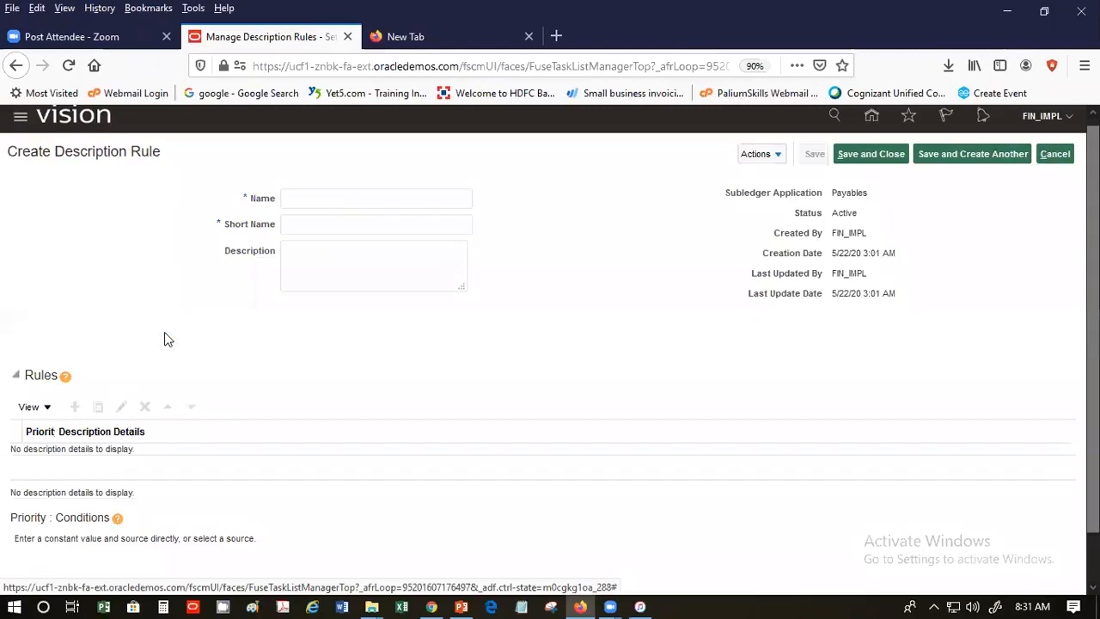
- Fill in name 'SP Description' and short name 'SPDesc' on the new rule
click(378, 195)
click(373, 200)
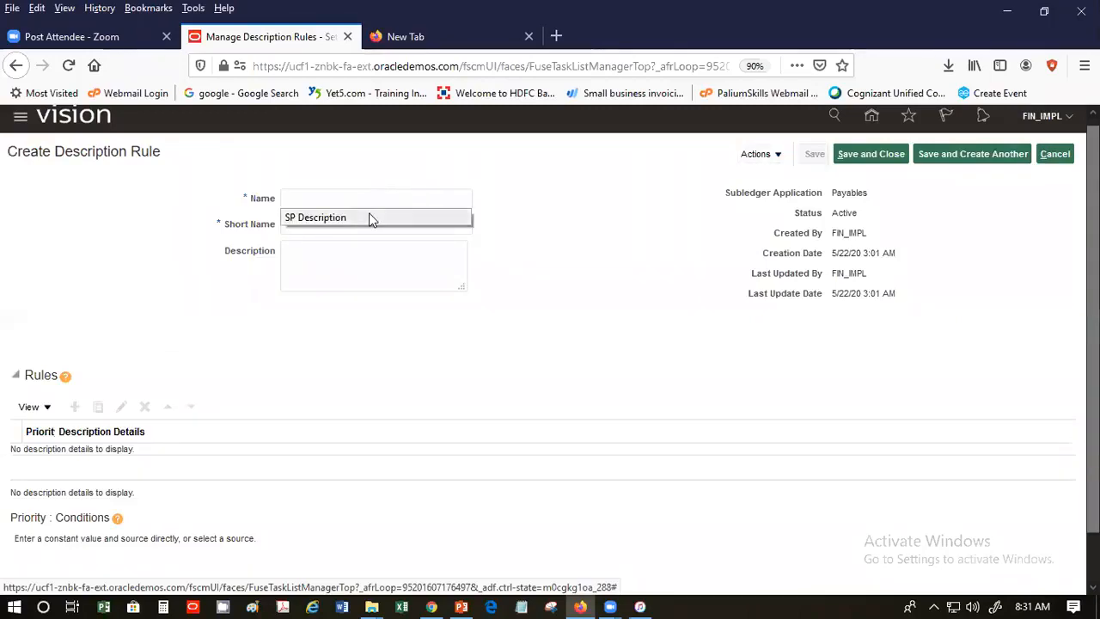
click(370, 219)
click(358, 225)
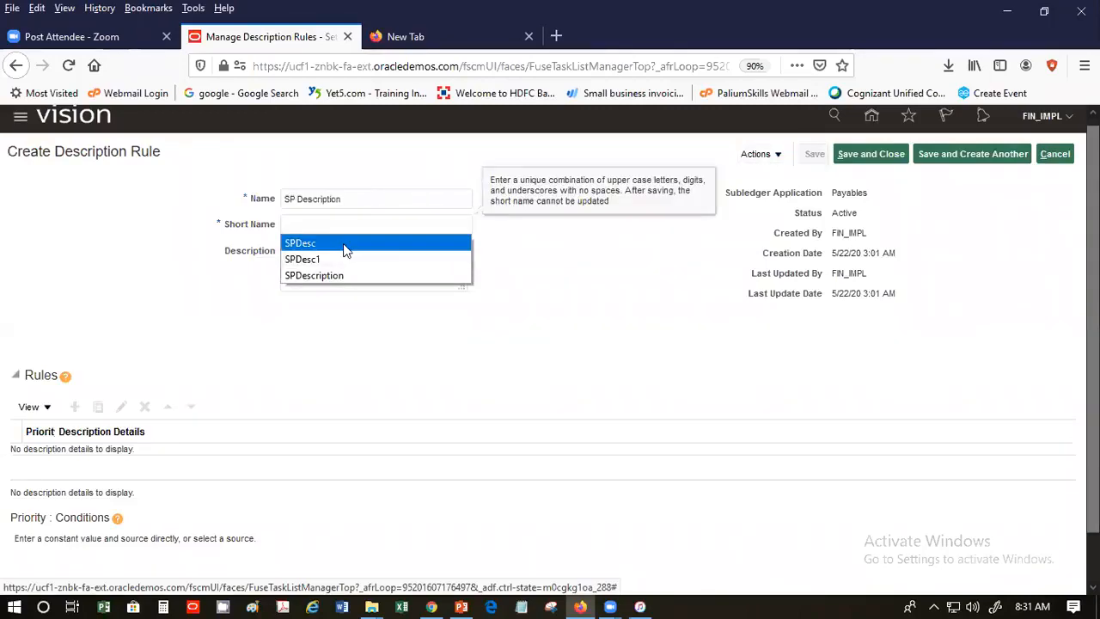
click(344, 245)
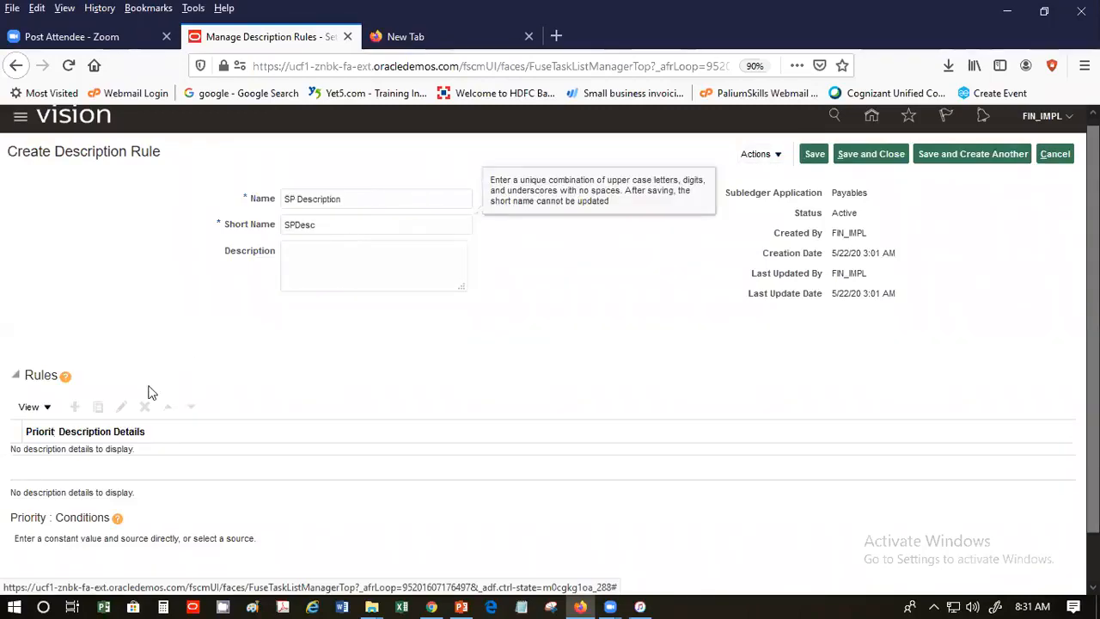
click(324, 261)
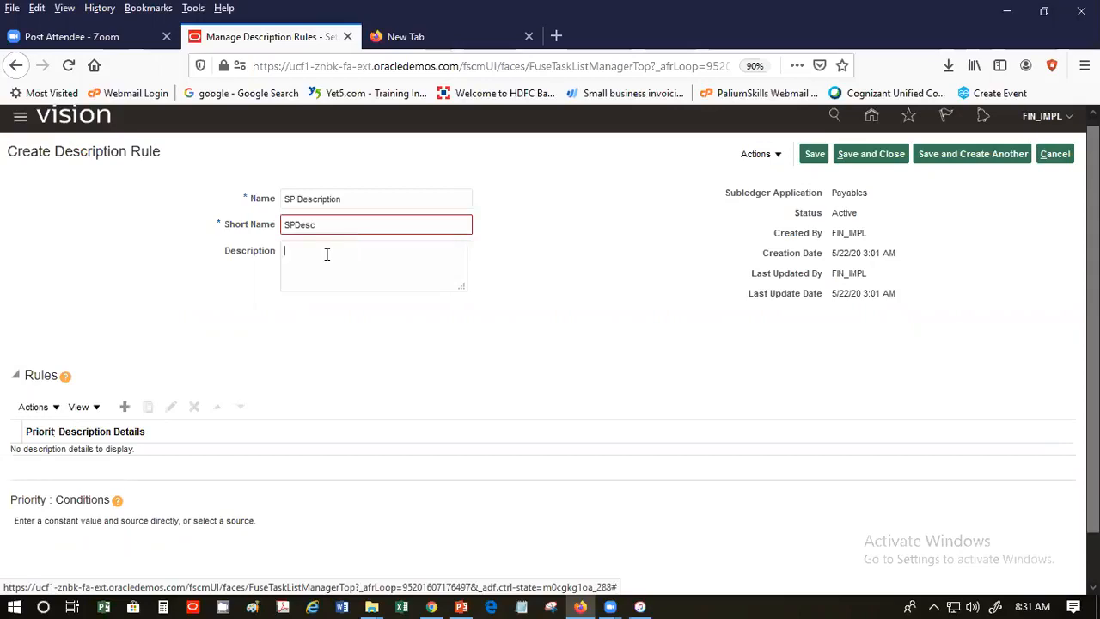
click(324, 251)
- Change the short name to uppercase 'SPDESC' and start a new description detail line
click(323, 225)
key(BackSpace)
key(BackSpace)
key(BackSpace)
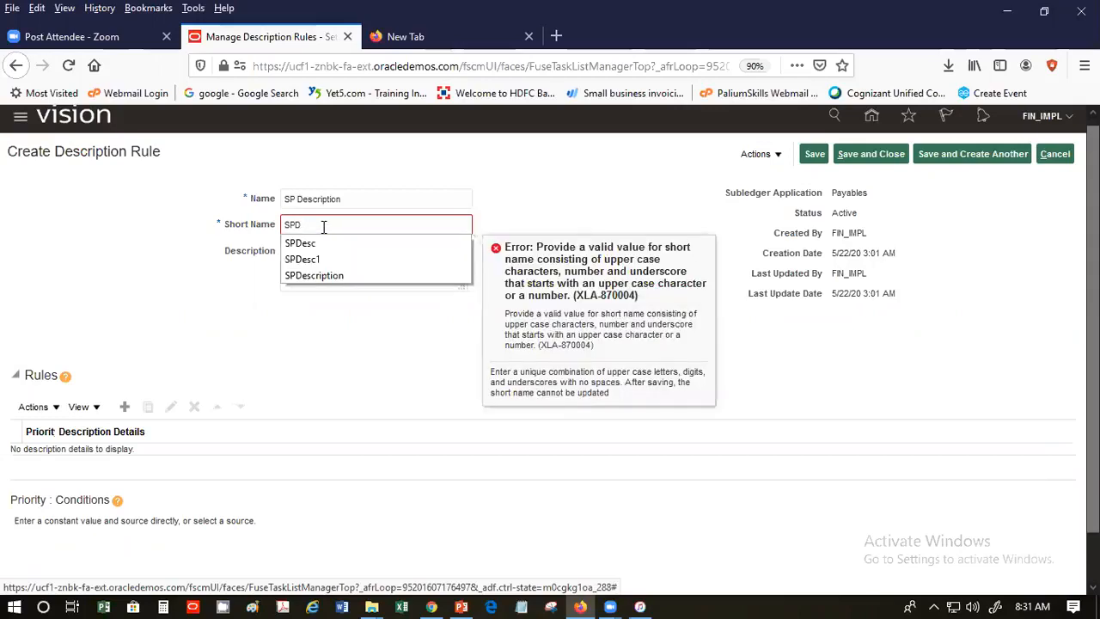
text(ESC)
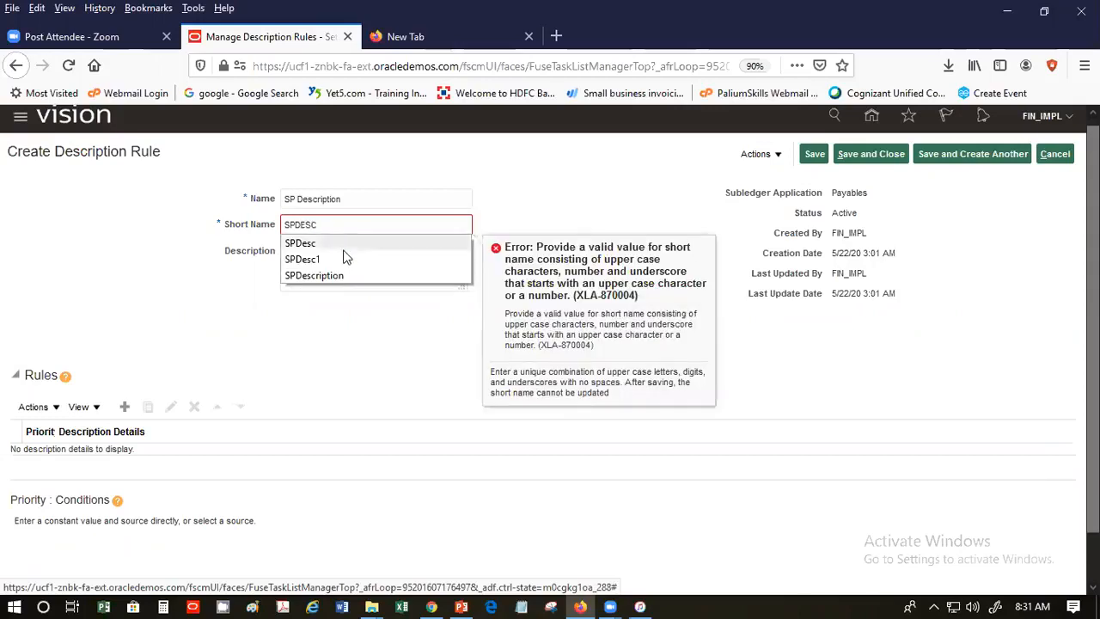
click(539, 181)
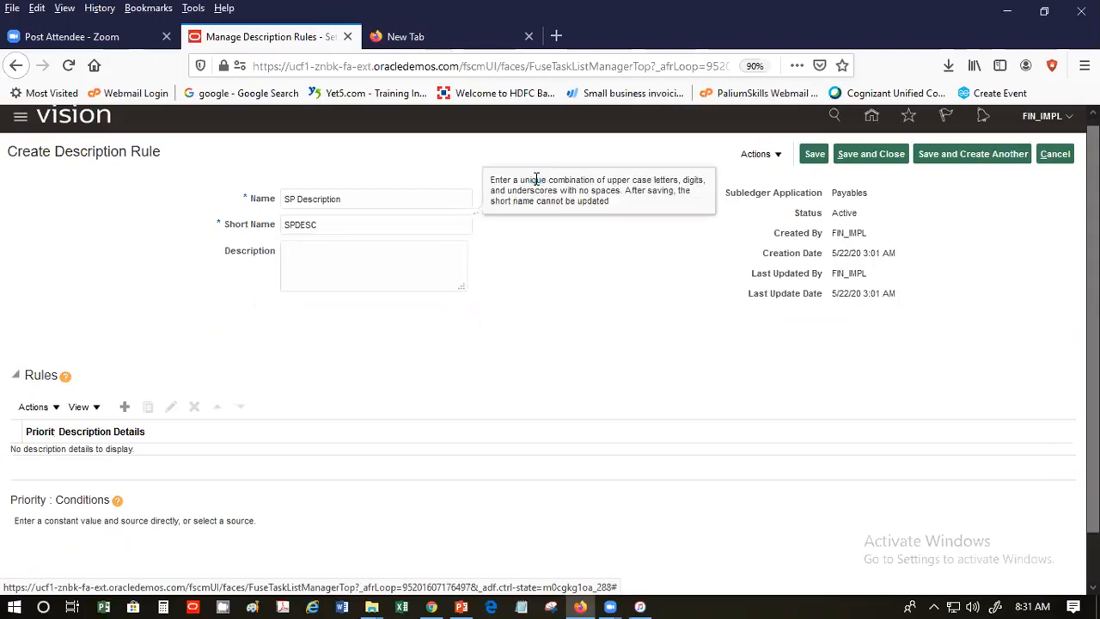
click(409, 252)
click(127, 405)
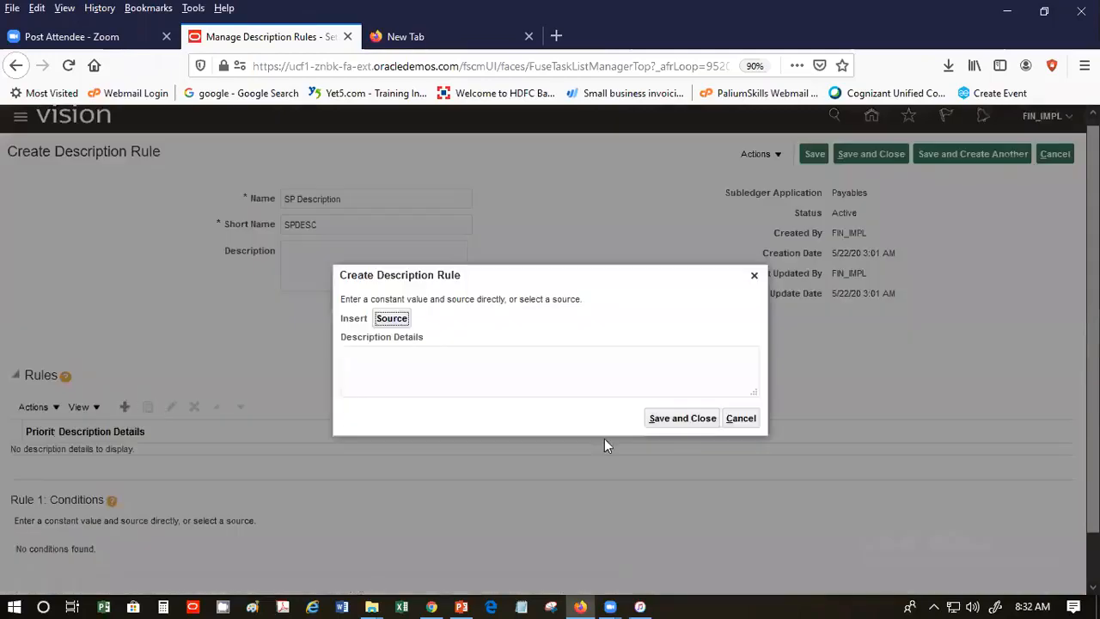
click(527, 378)
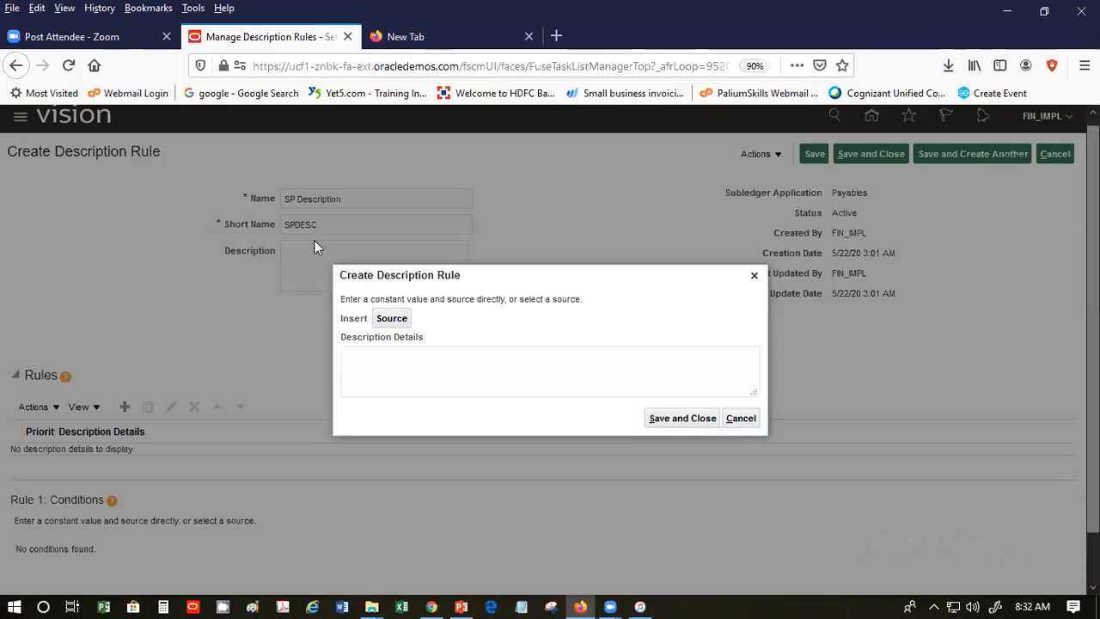
- Type 'Supplier:' as the opening text of the description details
text(Suppli)
text(r:)
- Search sources by Name for 'Supplier Name' and insert Supplier Name (AP, Standard) after 'Supplier:'
click(393, 318)
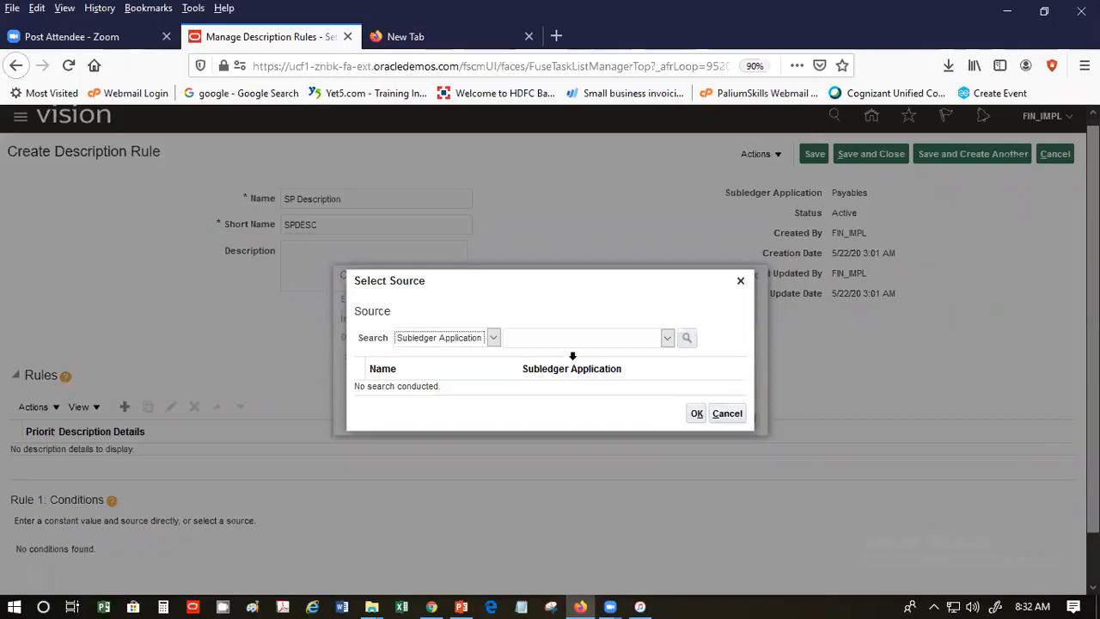
click(494, 337)
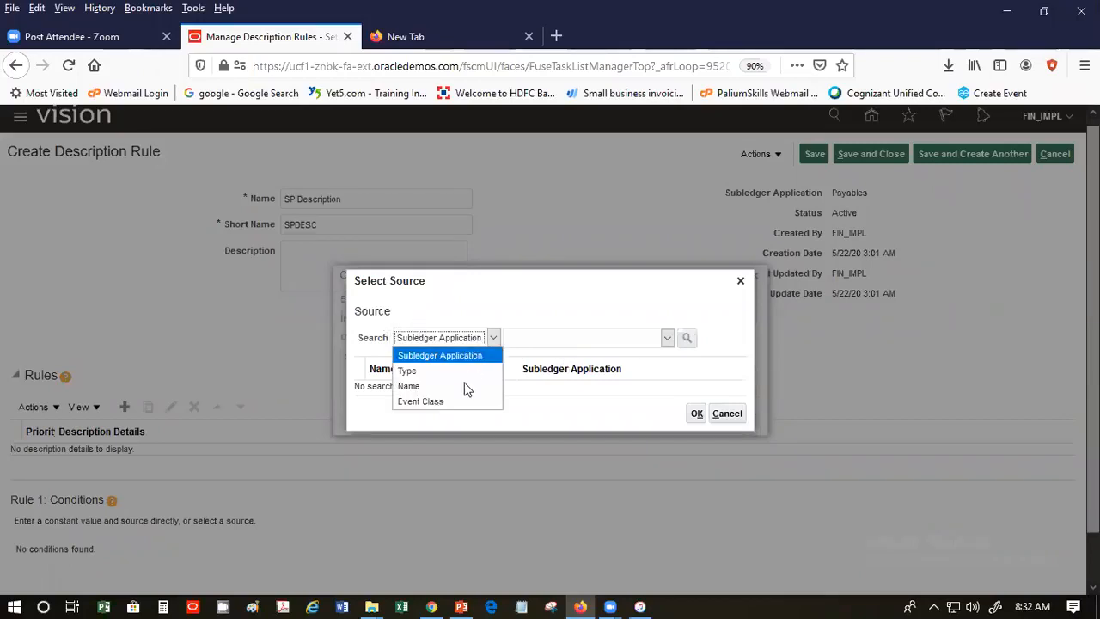
click(467, 386)
click(529, 339)
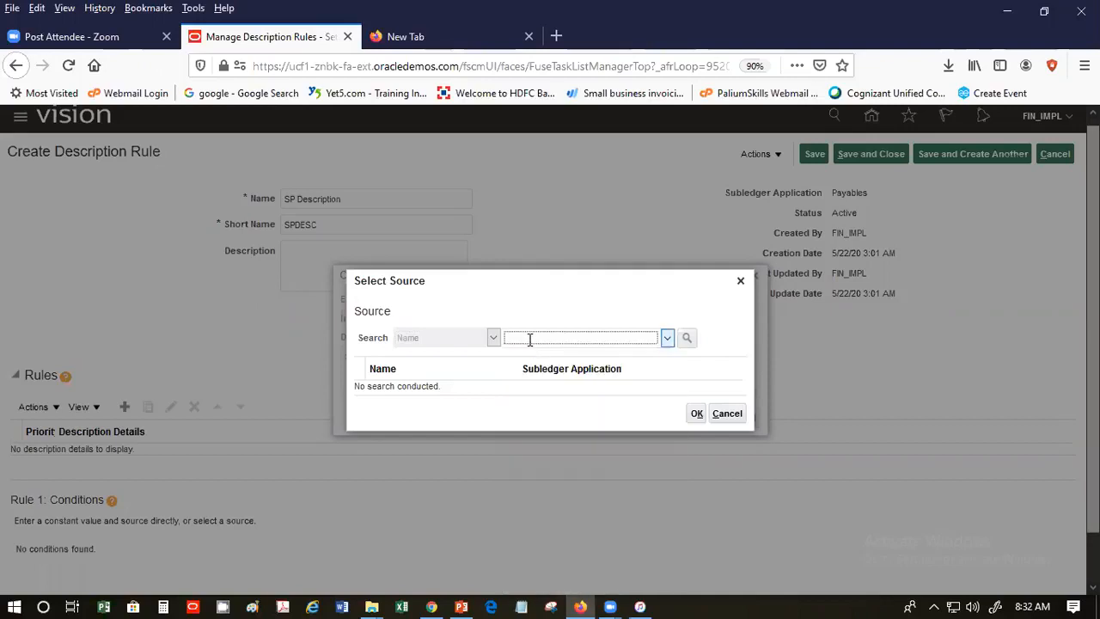
text(S)
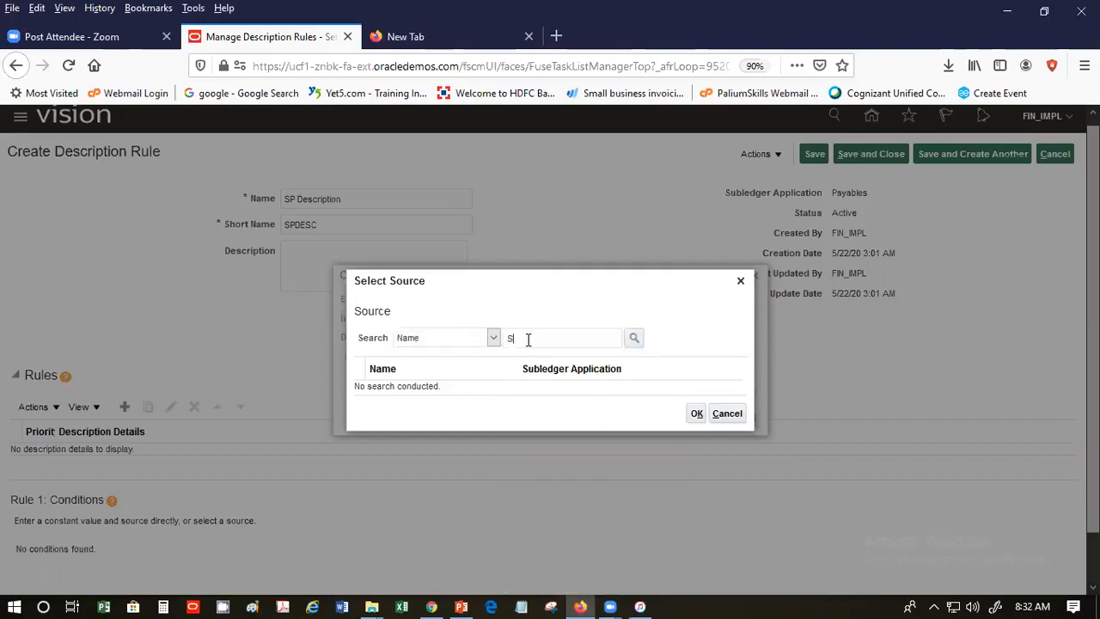
text(upplie)
text(r Name)
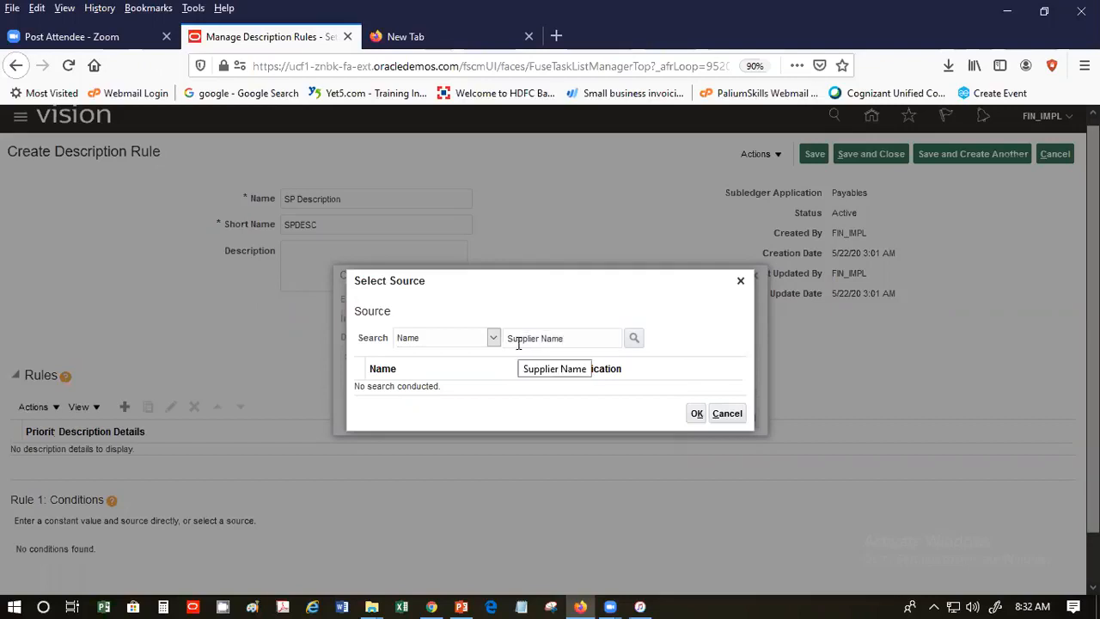
key(Return)
click(487, 386)
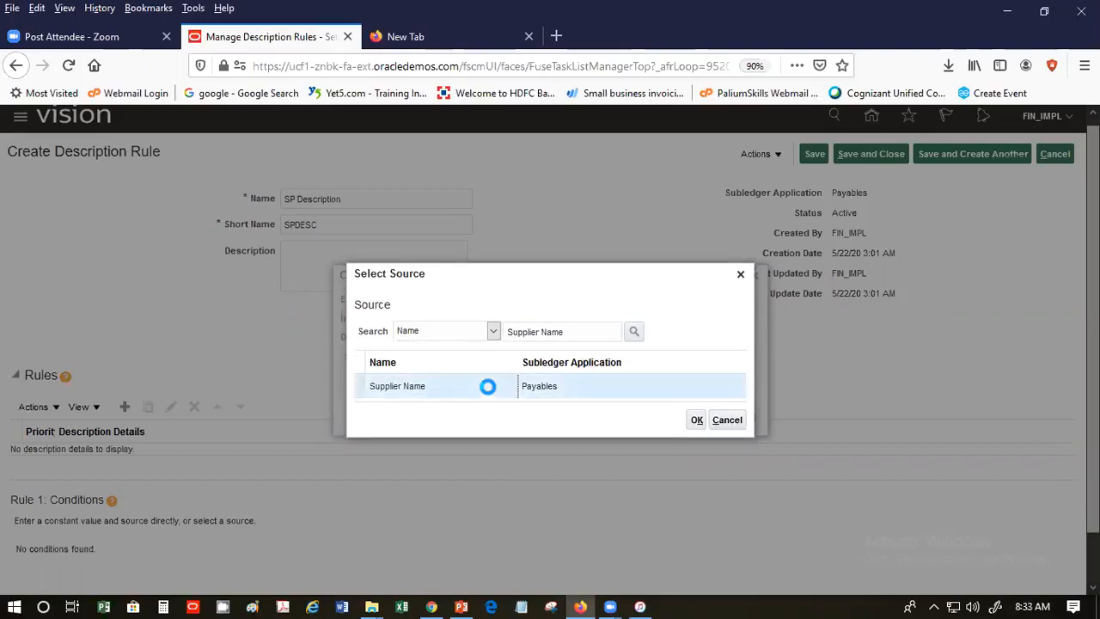
click(694, 420)
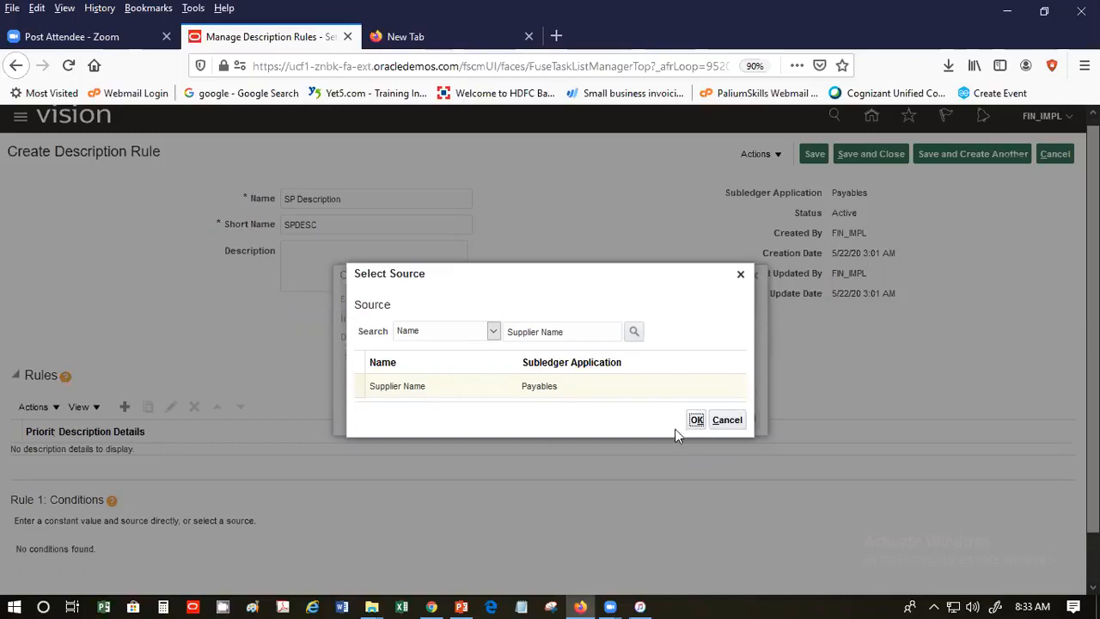
click(695, 421)
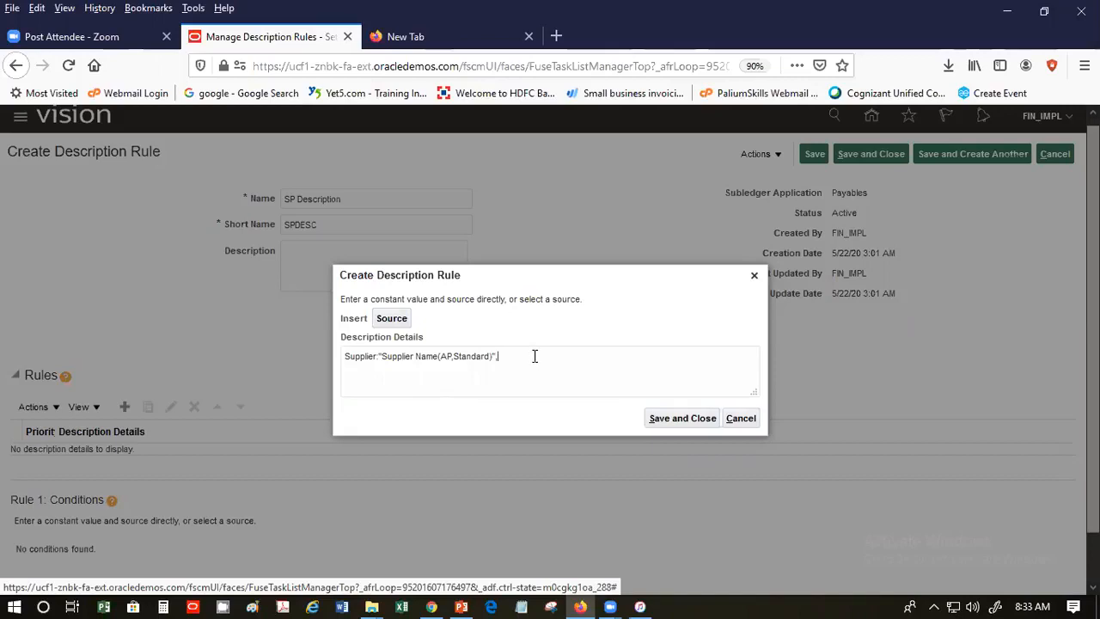
- Type the label 'Supplier No' after the inserted Supplier Name source
text(Supplier No:)
- In the source picker, search for 'Supplier', 'Supplier Num' and 'Supplier Number' sources
click(385, 319)
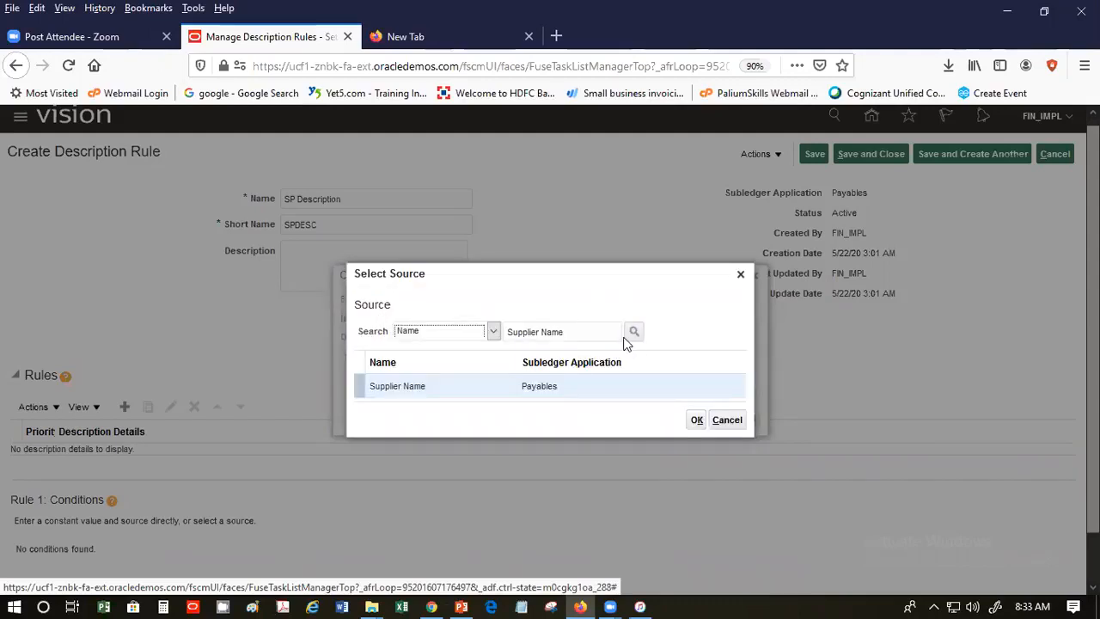
click(610, 337)
key(BackSpace)
key(BackSpace)
key(BackSpace)
key(BackSpace)
key(BackSpace)
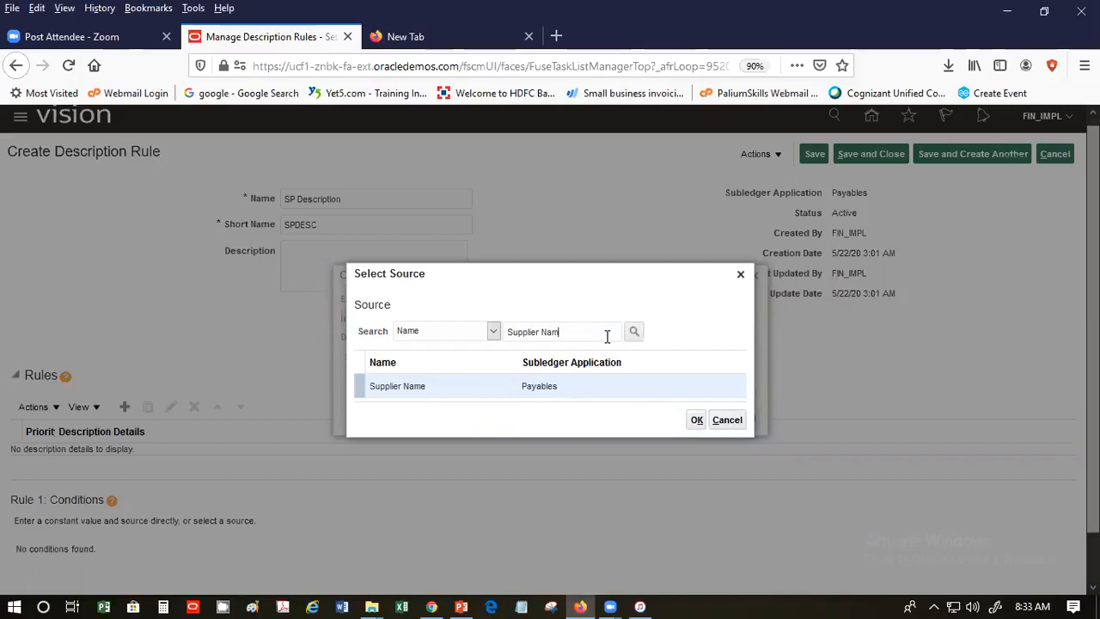
click(634, 331)
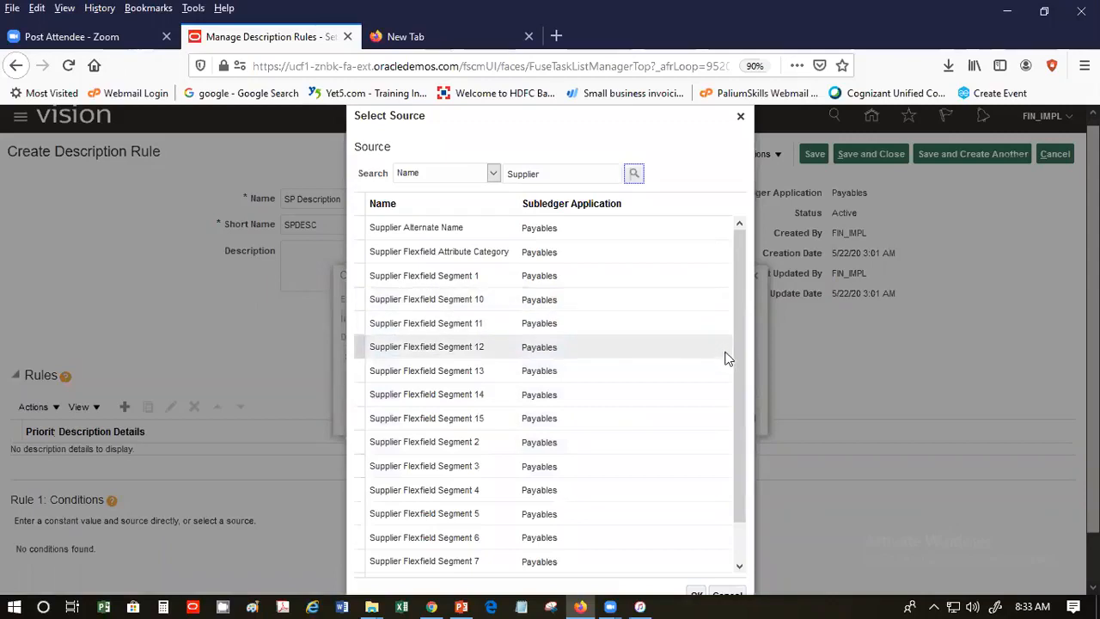
scroll(735, 370, down, 1)
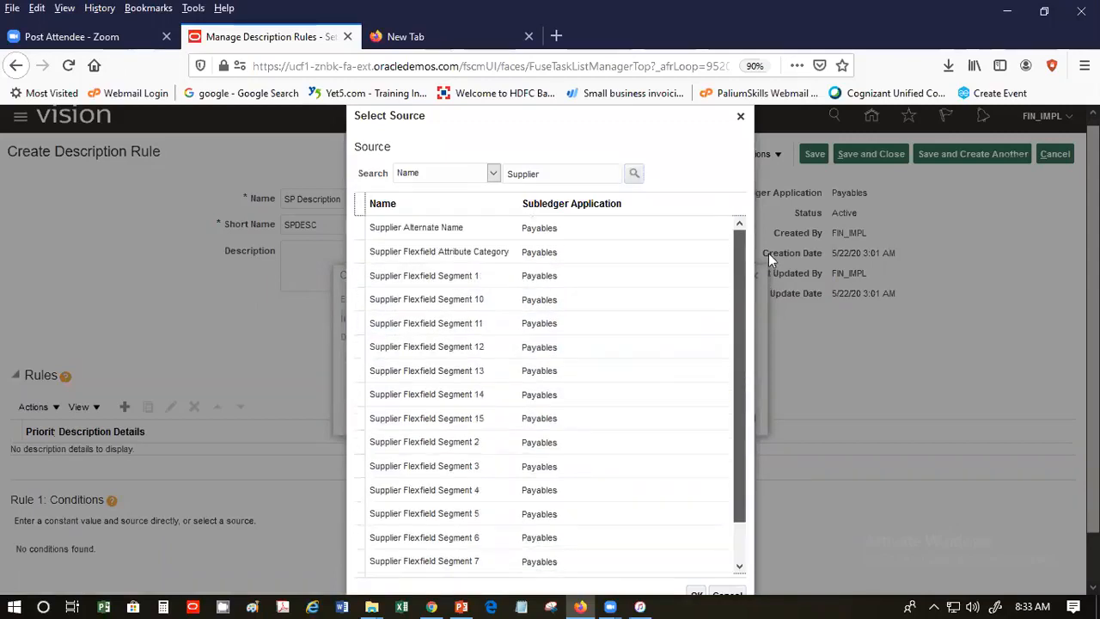
click(601, 175)
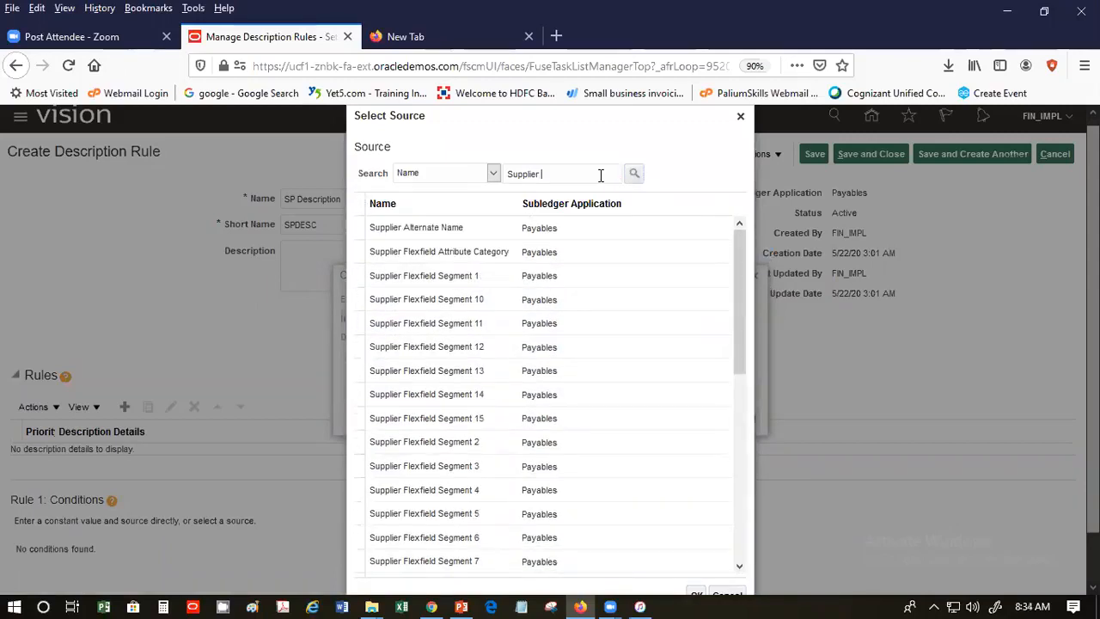
text(Num)
click(635, 175)
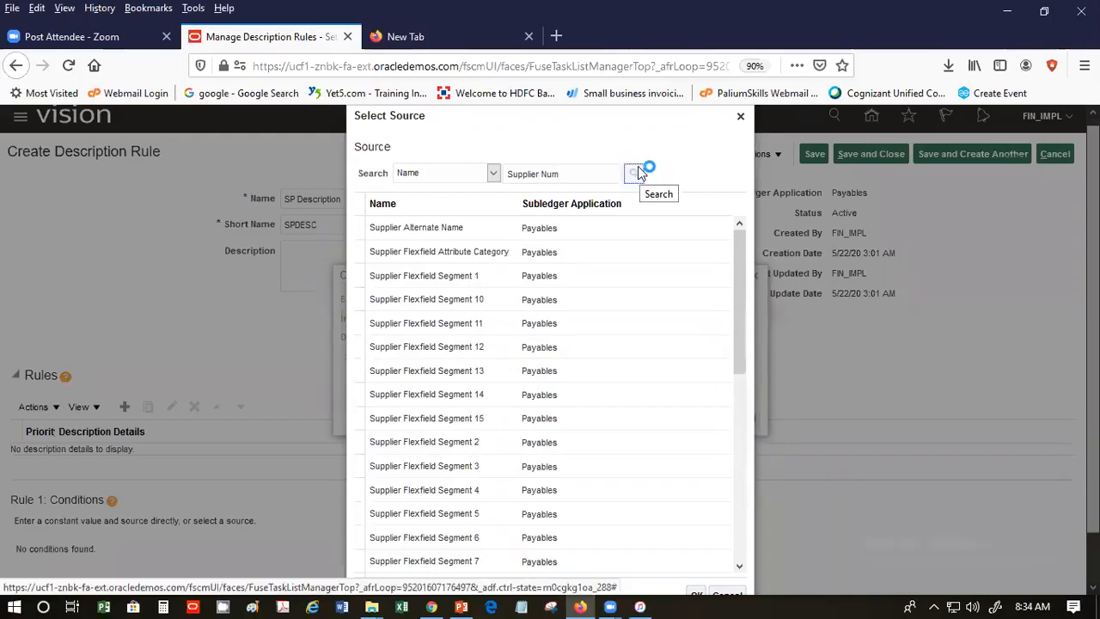
click(563, 338)
text(ber)
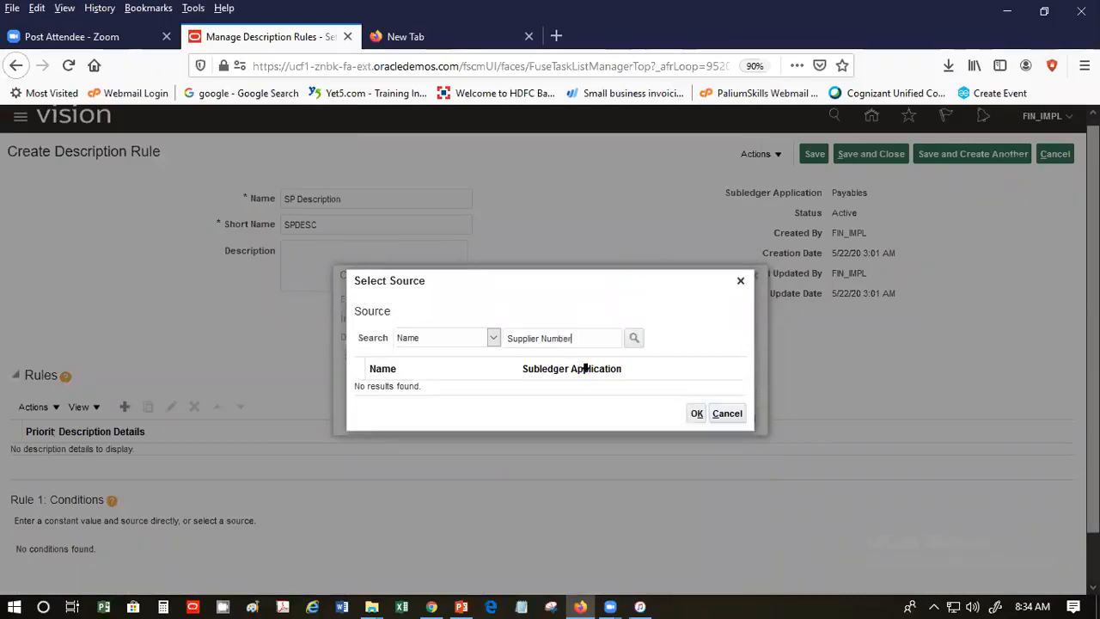
click(635, 339)
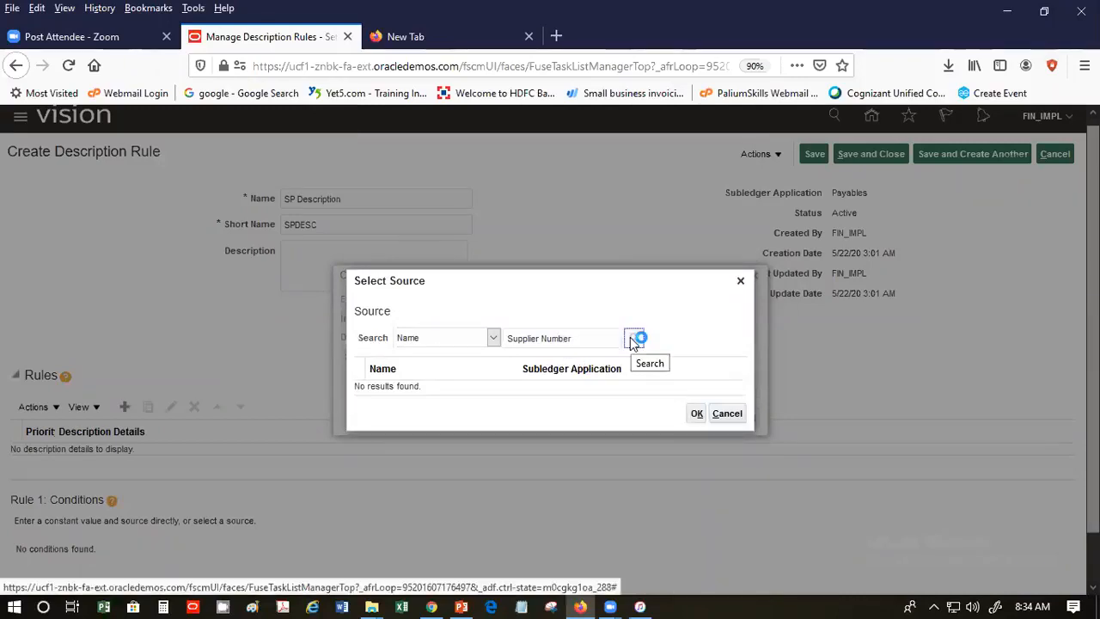
- Search 'Invoice Supplier', insert Invoice Supplier Number, then type ', Invoice No' after it
click(615, 338)
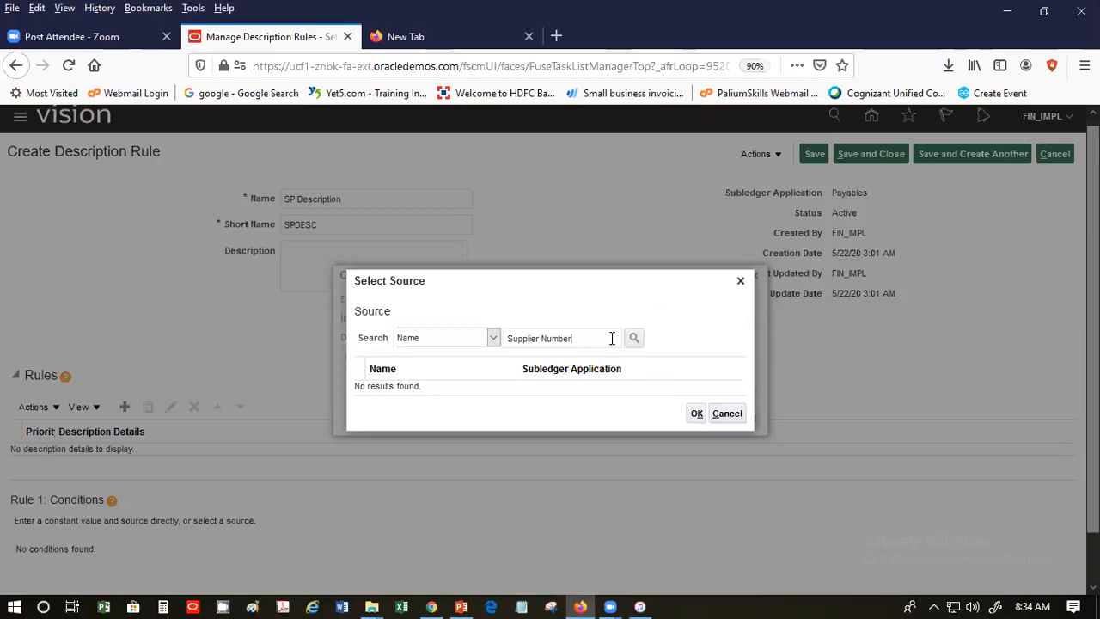
key(BackSpace)
key(BackSpace)
key(BackSpace)
key(BackSpace)
key(BackSpace)
key(BackSpace)
key(BackSpace)
click(509, 344)
text(Invoice)
click(633, 338)
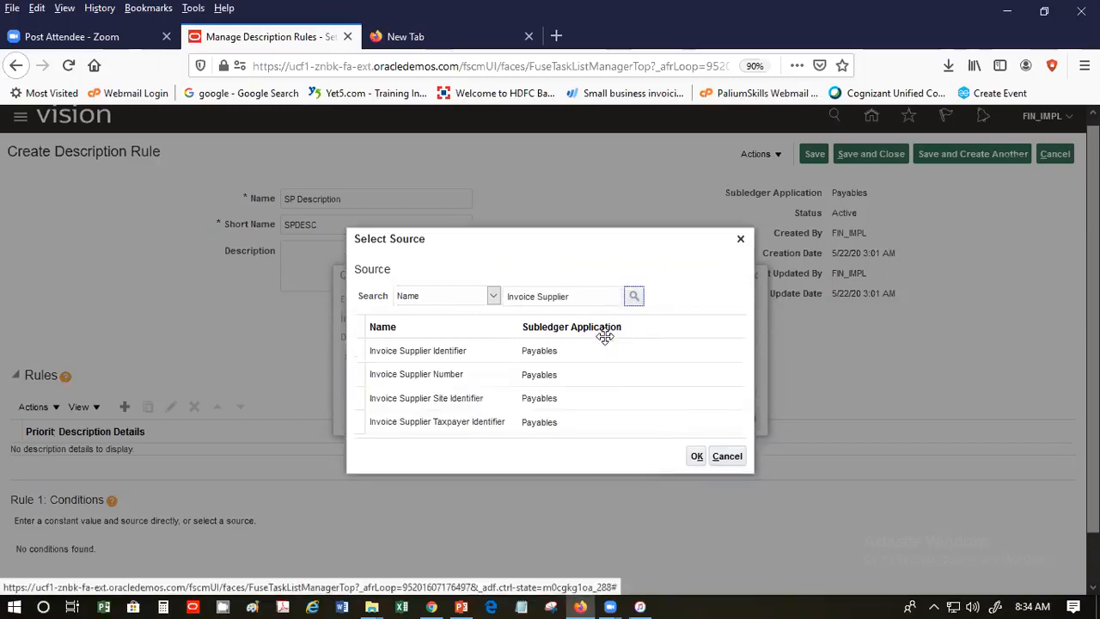
click(481, 376)
click(696, 458)
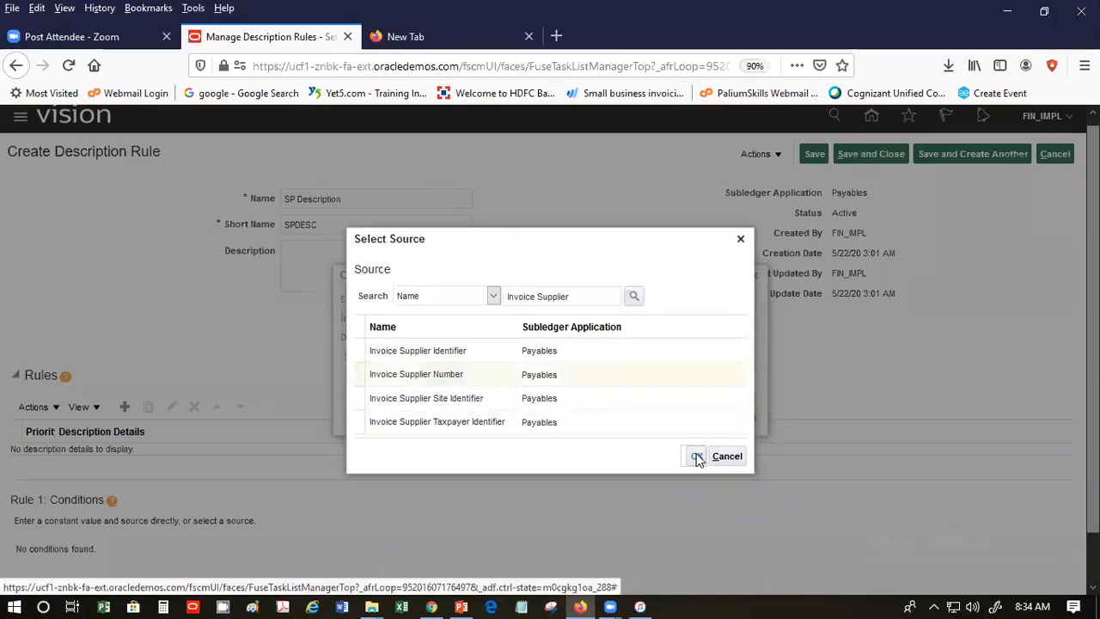
click(664, 356)
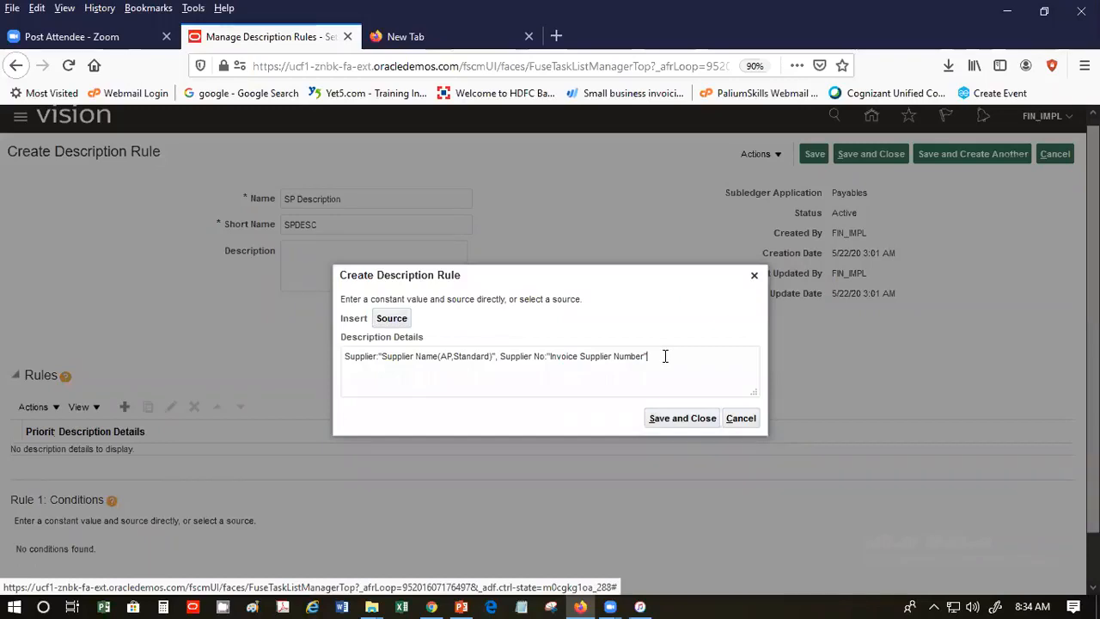
text(, )
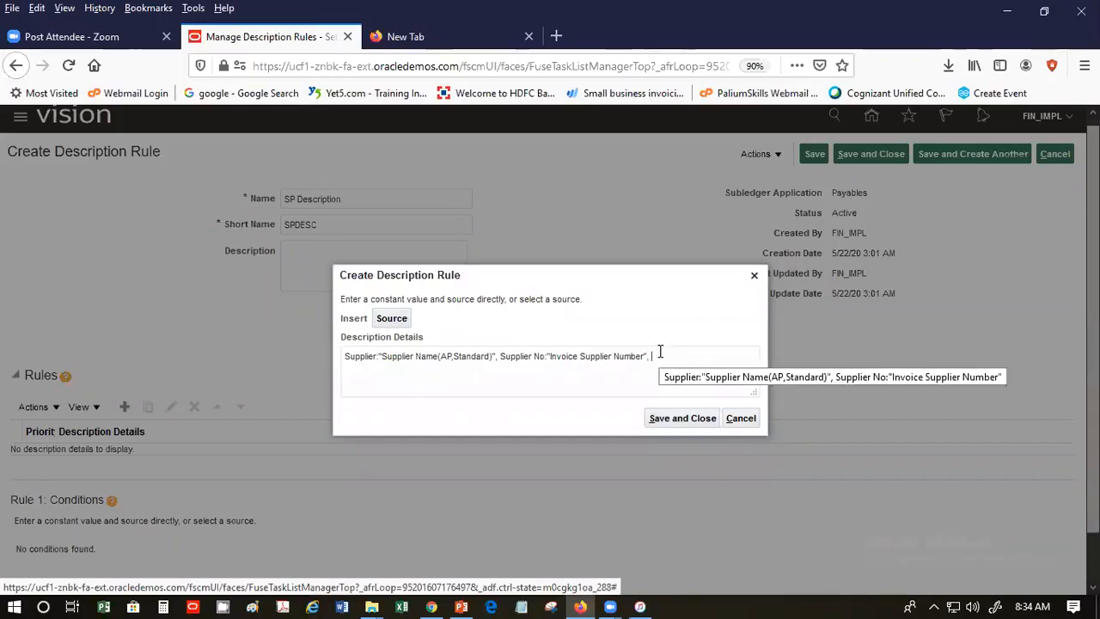
text(Invoice No:)
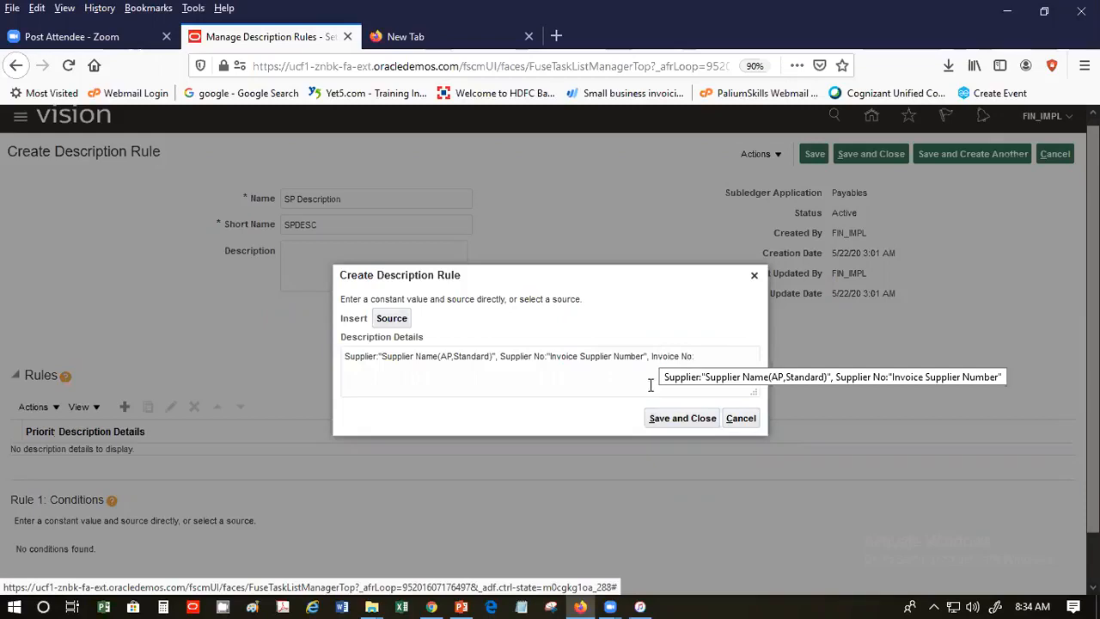
- Reopen the source picker and search for sources matching 'Invoice'
click(402, 323)
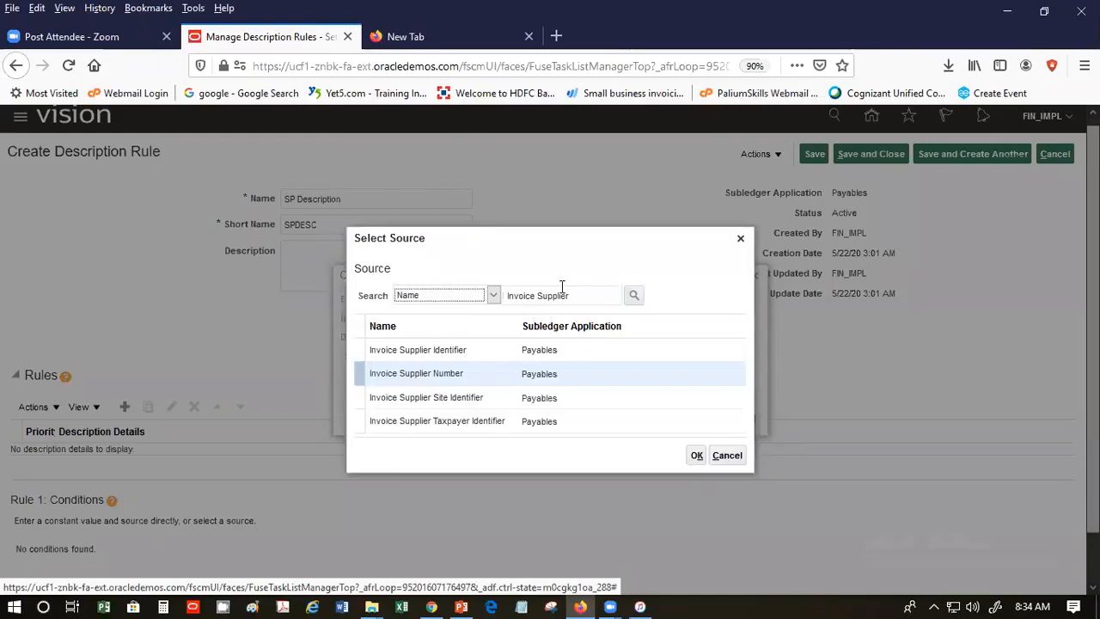
click(569, 295)
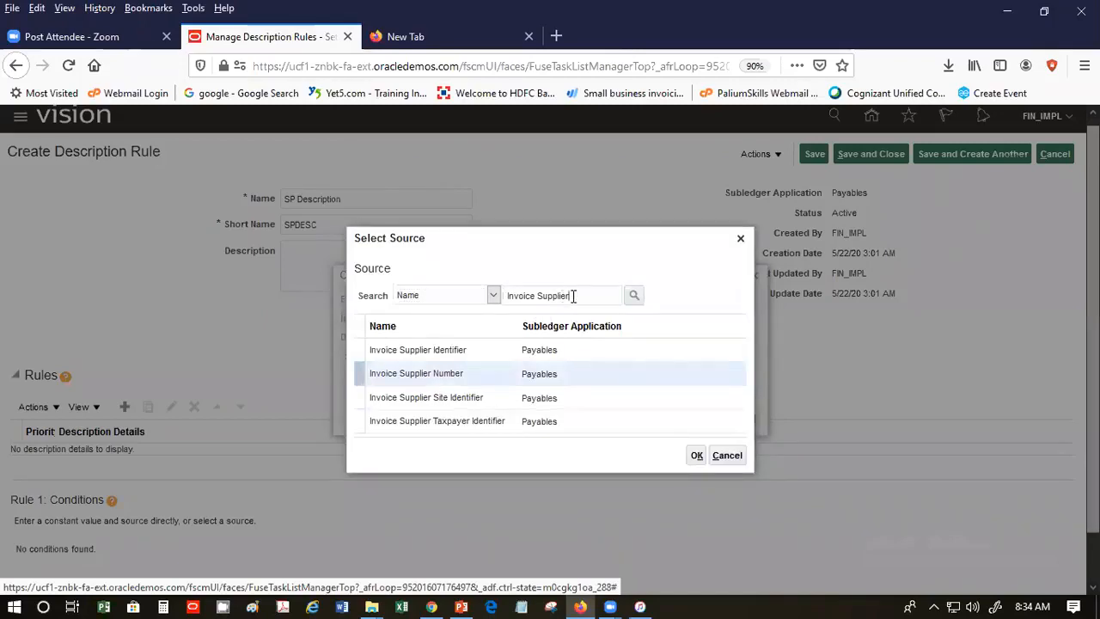
key(BackSpace)
key(BackSpace)
key(BackSpace)
key(BackSpace)
key(BackSpace)
key(BackSpace)
key(BackSpace)
key(BackSpace)
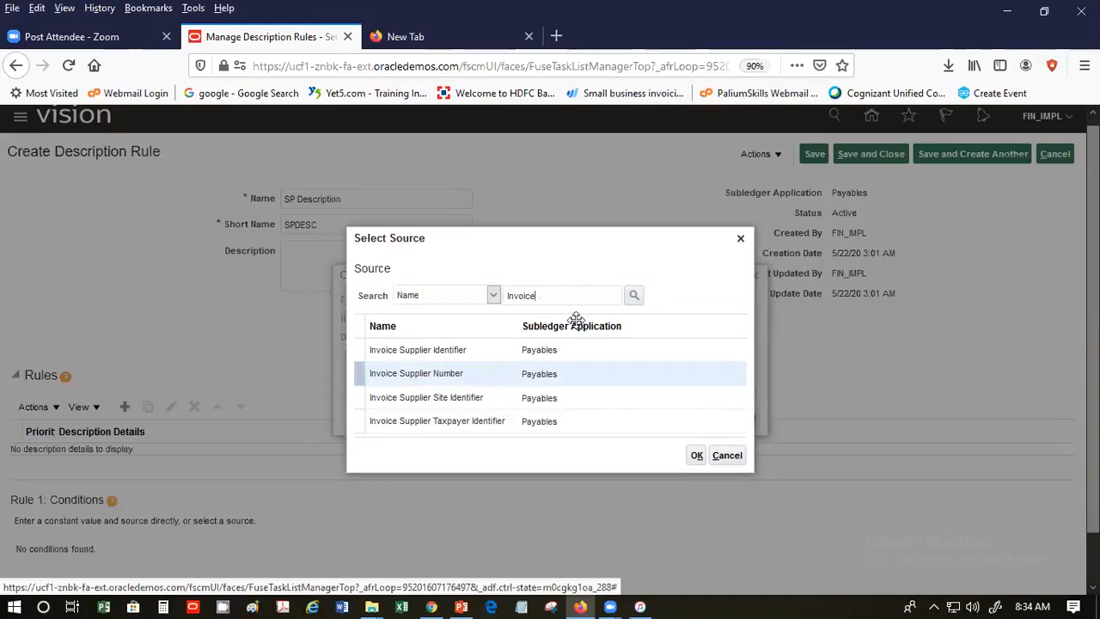
click(633, 294)
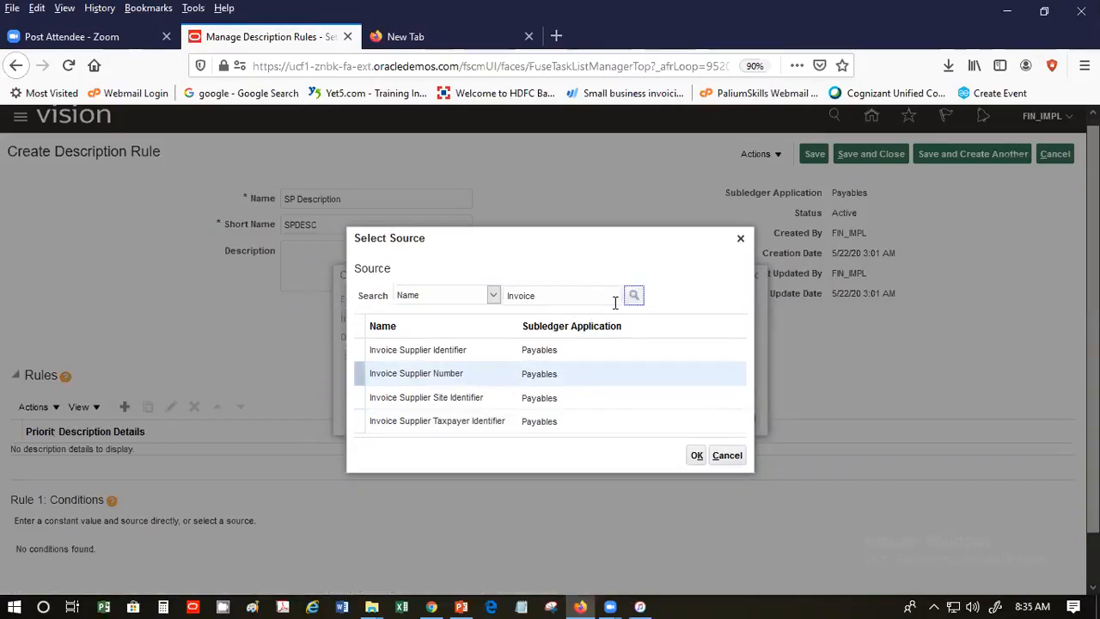
click(633, 295)
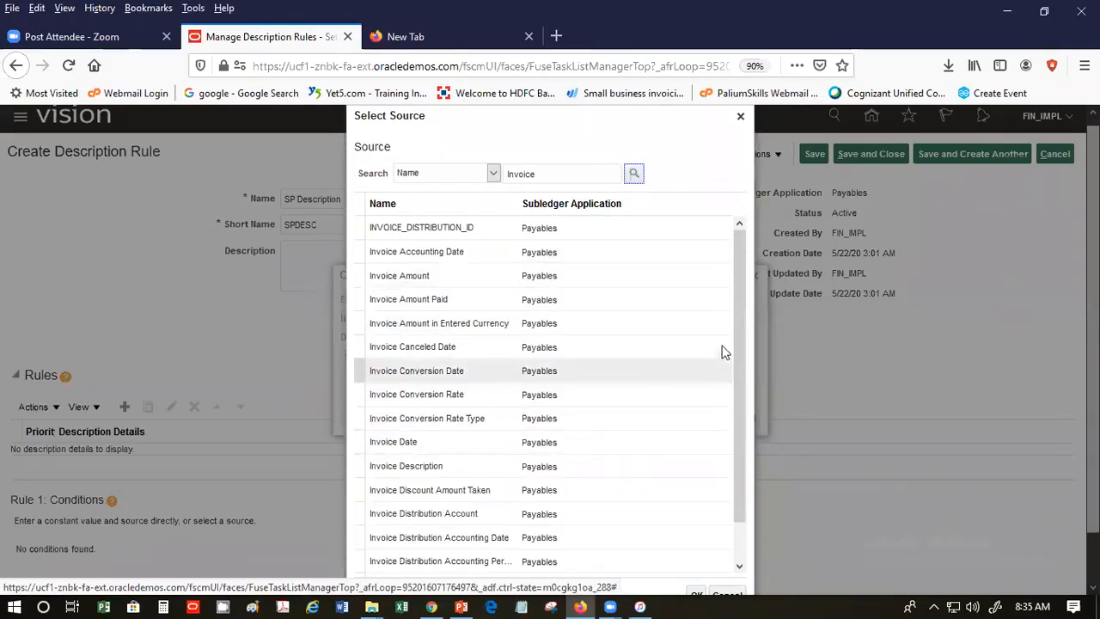
- Scroll through the Invoice results and insert the Payables Invoice Number source
drag(744, 353, 744, 437)
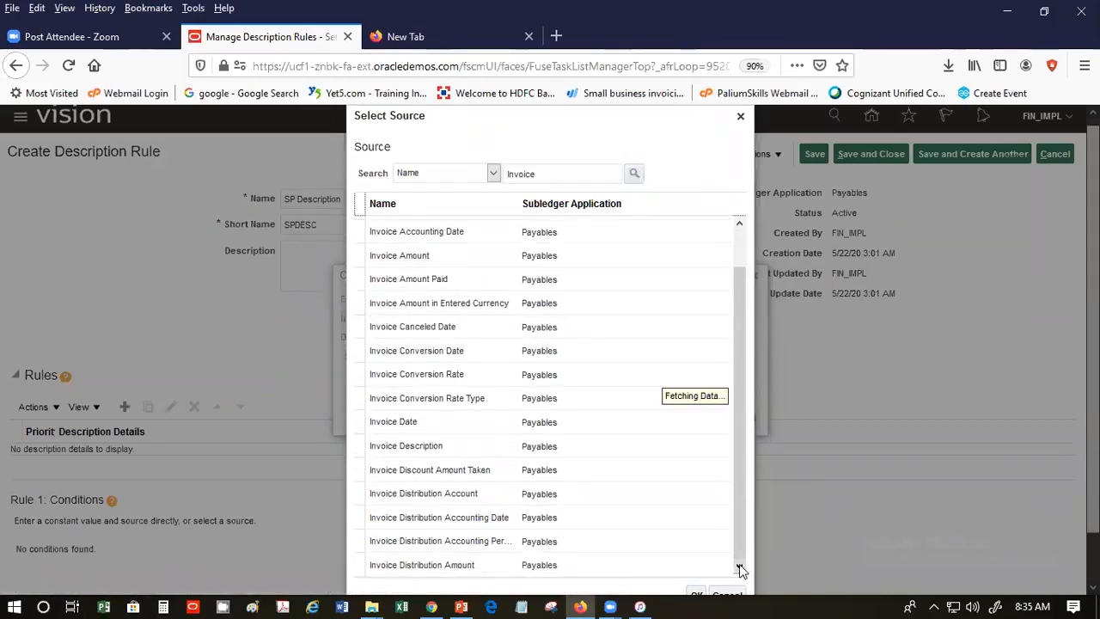
click(740, 569)
click(741, 570)
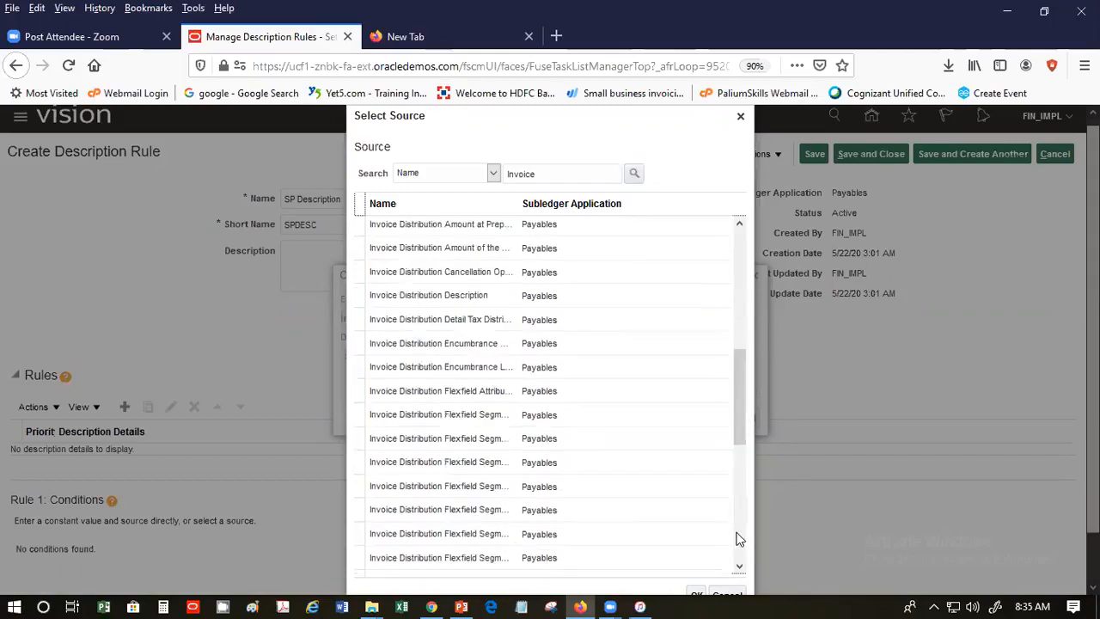
click(737, 539)
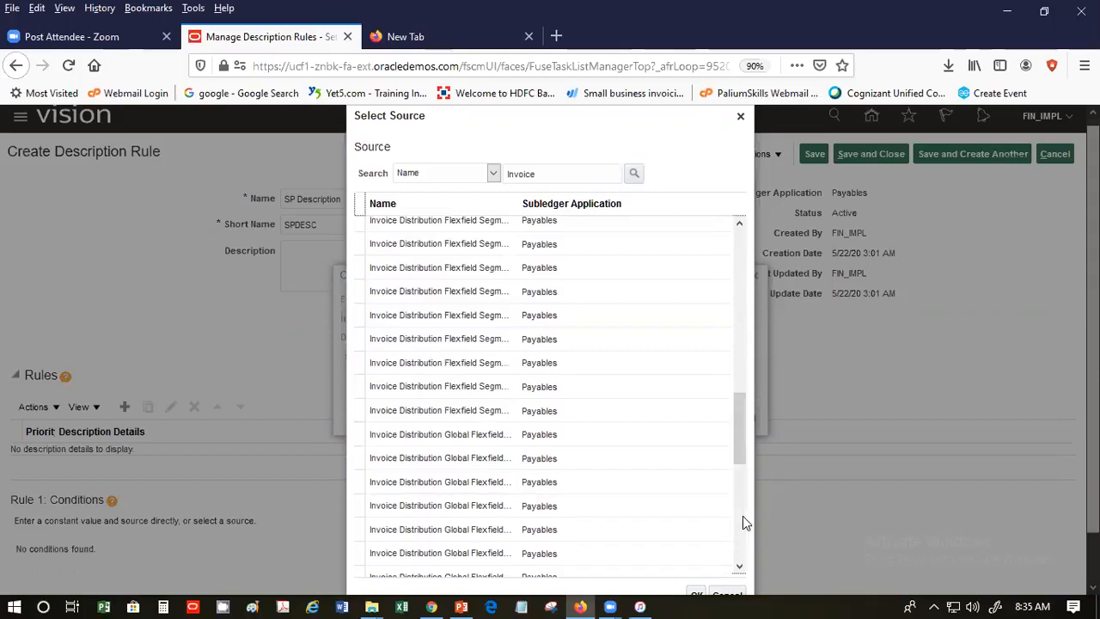
click(742, 515)
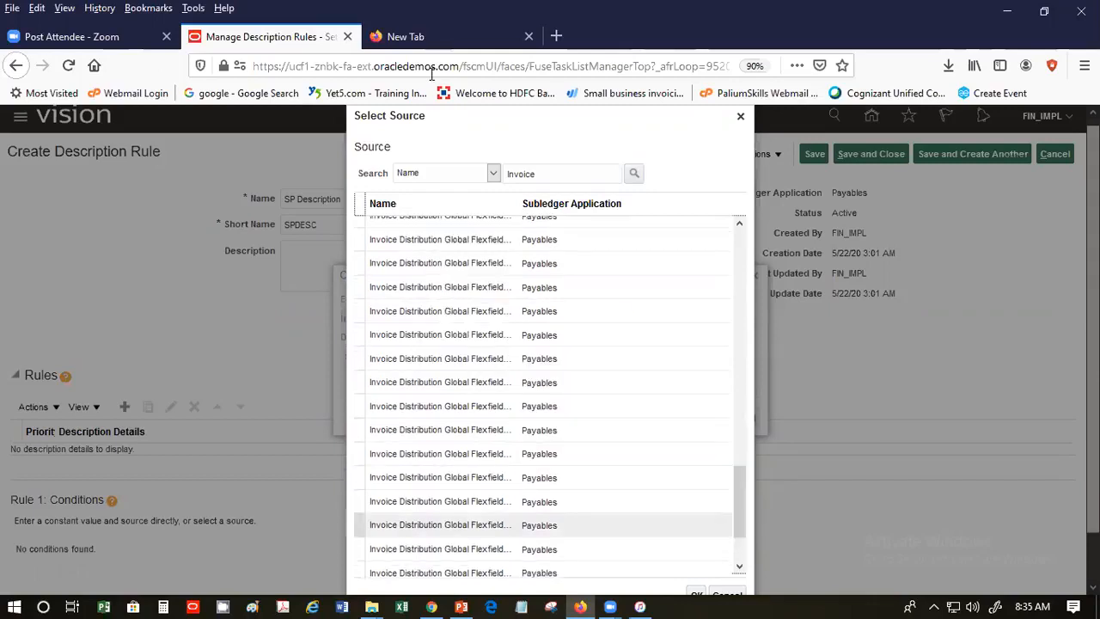
click(743, 557)
click(742, 565)
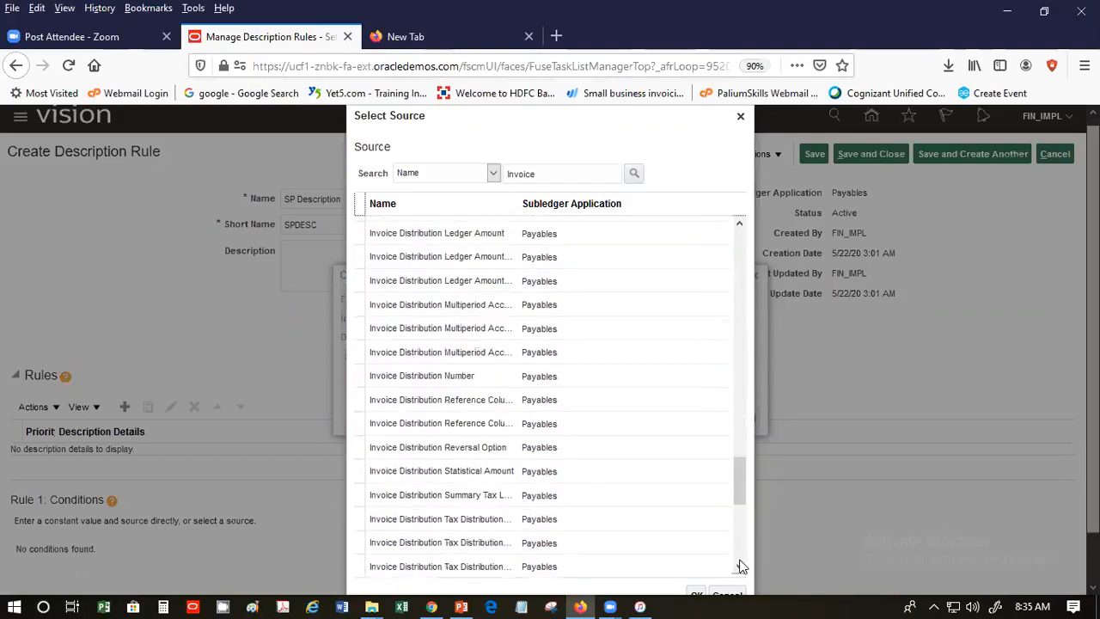
click(743, 566)
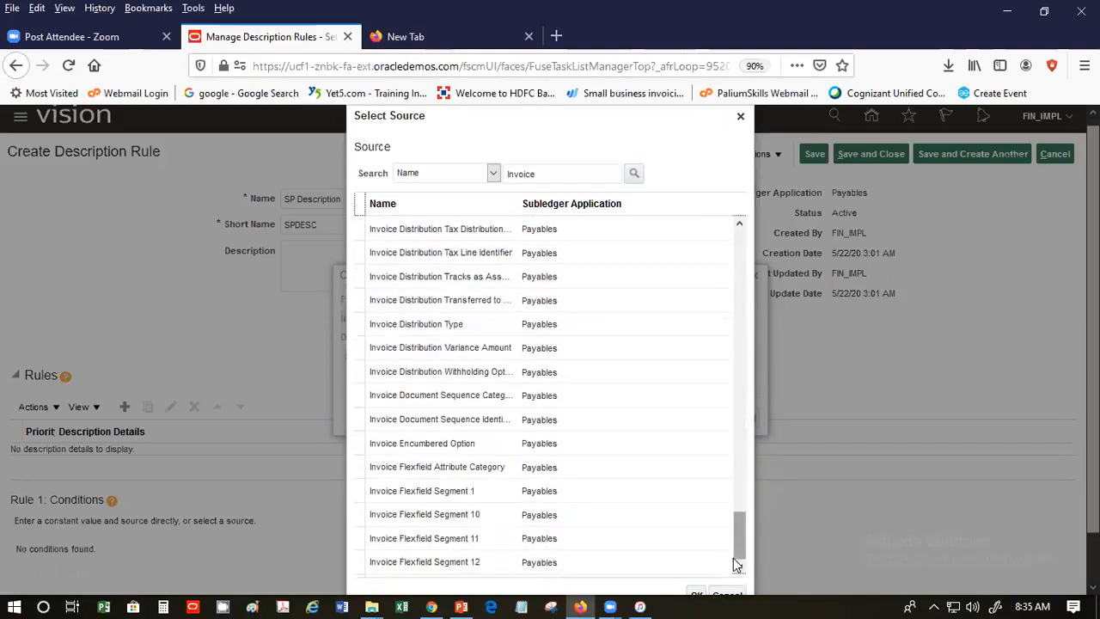
click(738, 562)
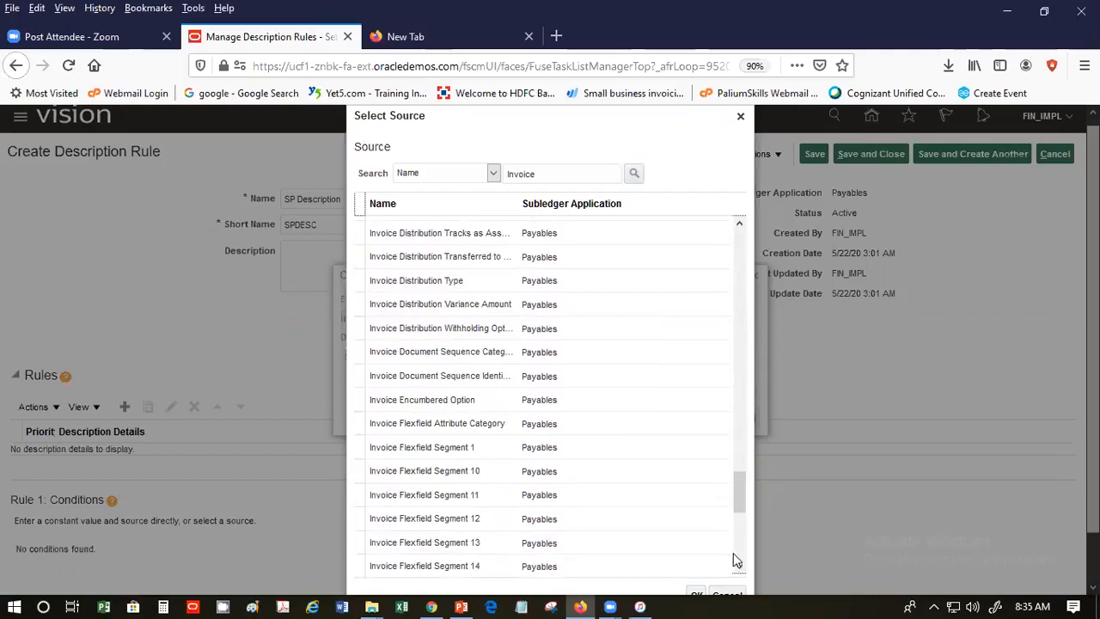
click(744, 554)
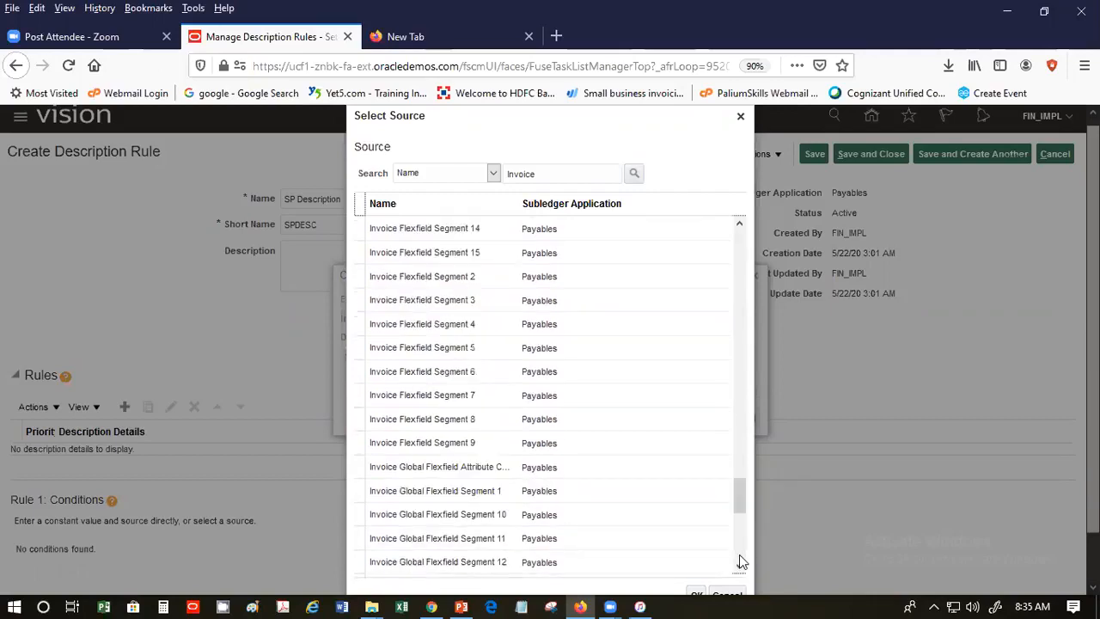
click(742, 548)
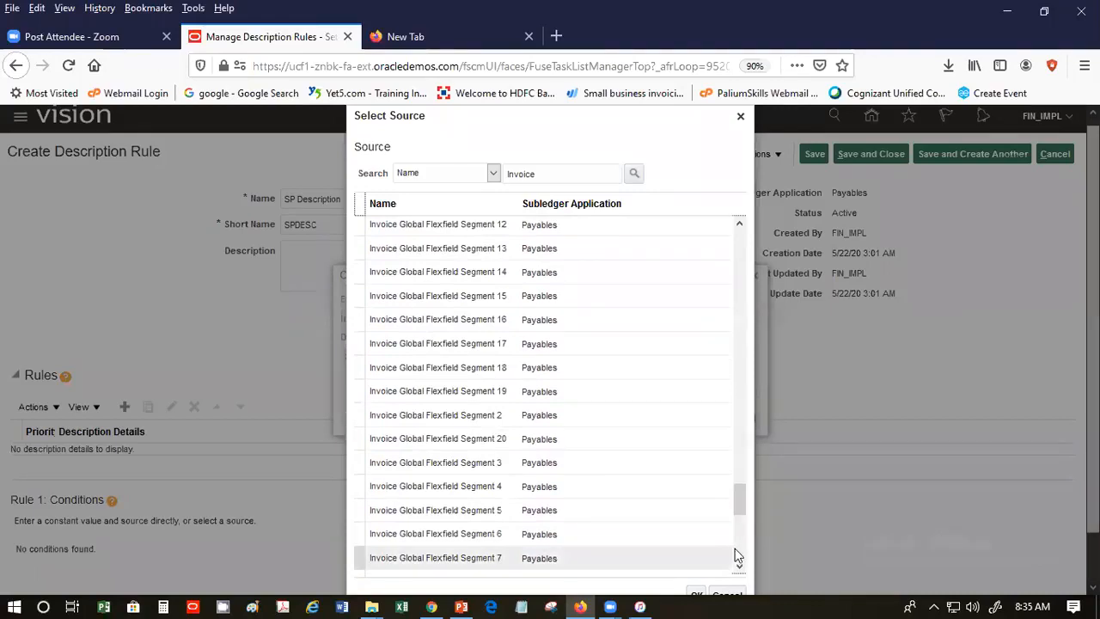
click(742, 559)
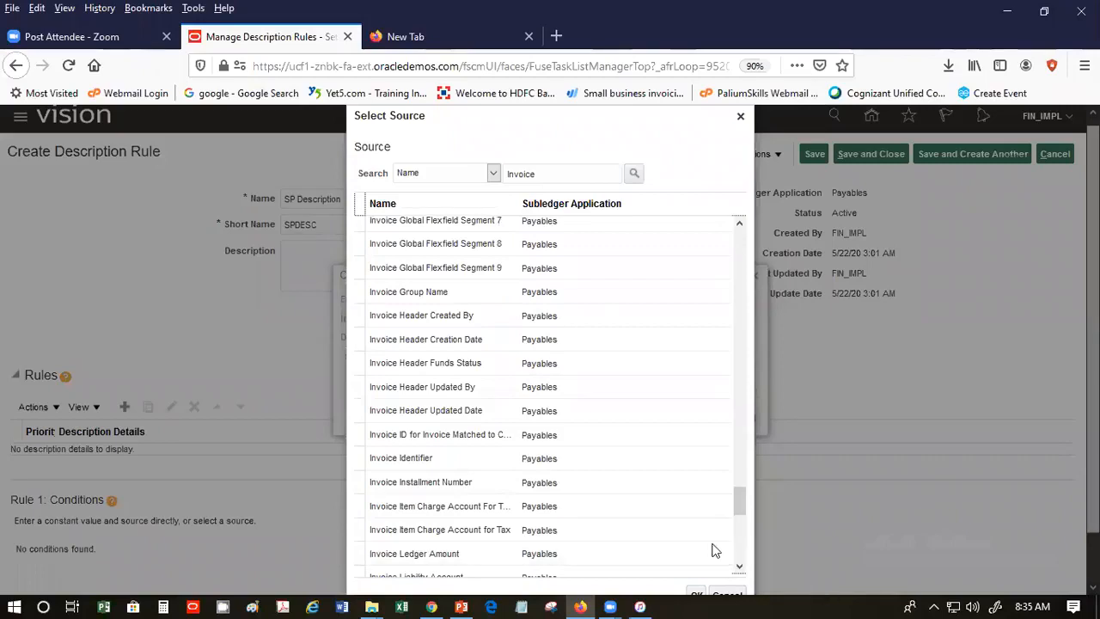
click(740, 553)
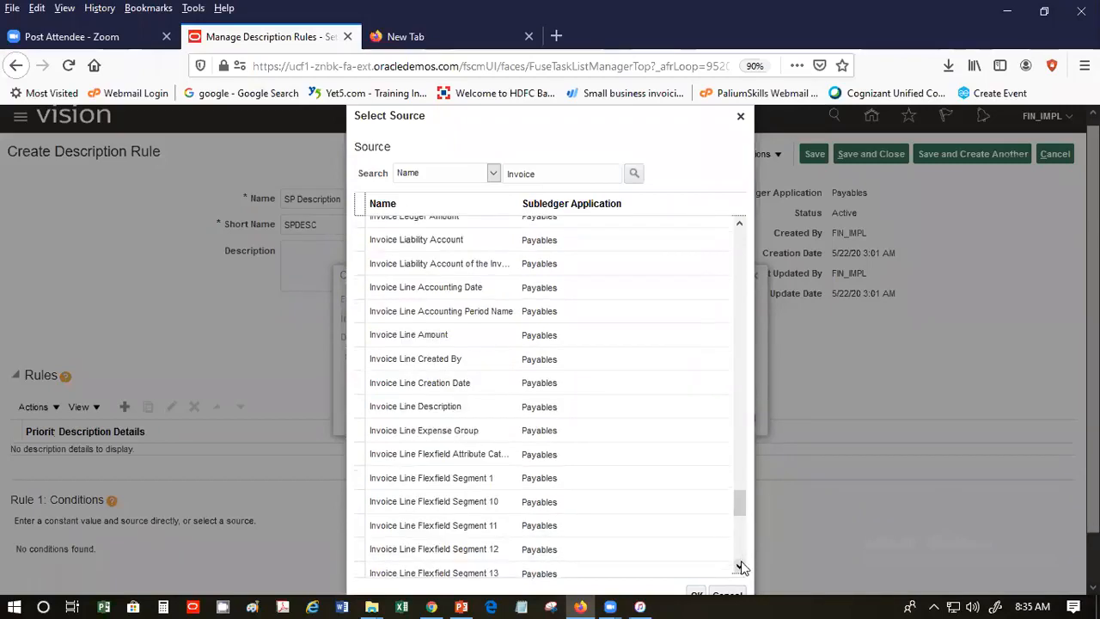
click(741, 567)
click(739, 554)
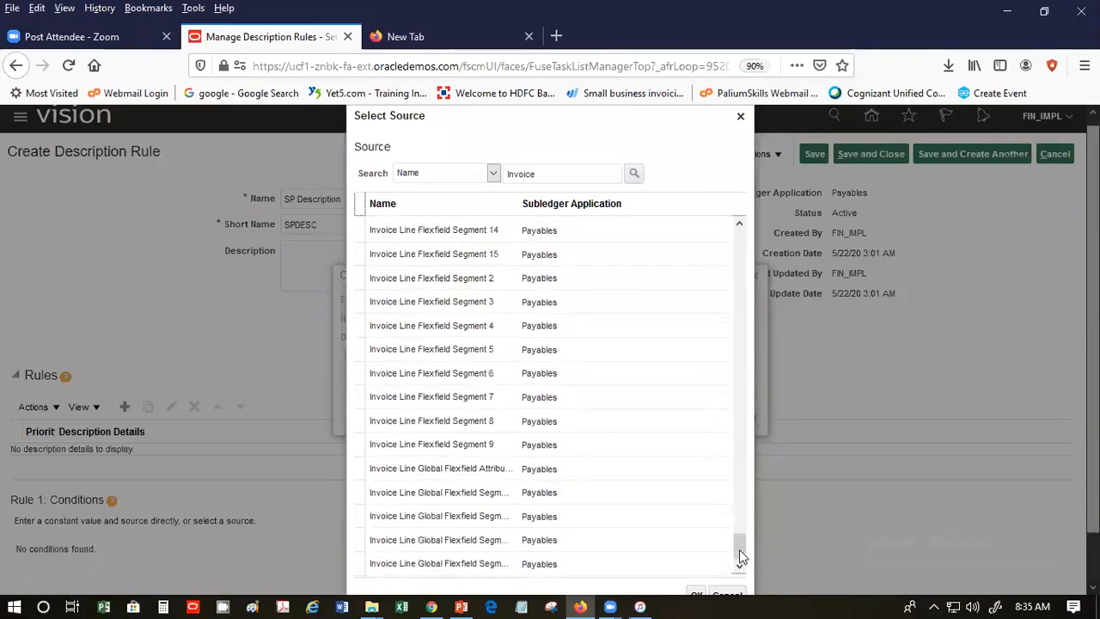
click(740, 552)
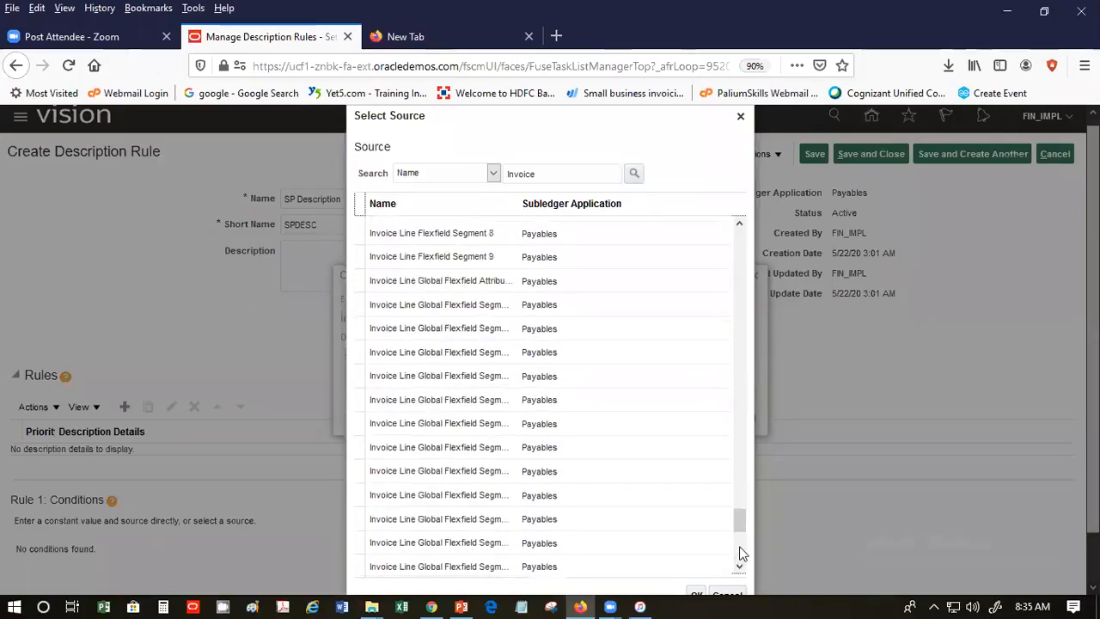
scroll(742, 555, down, 3)
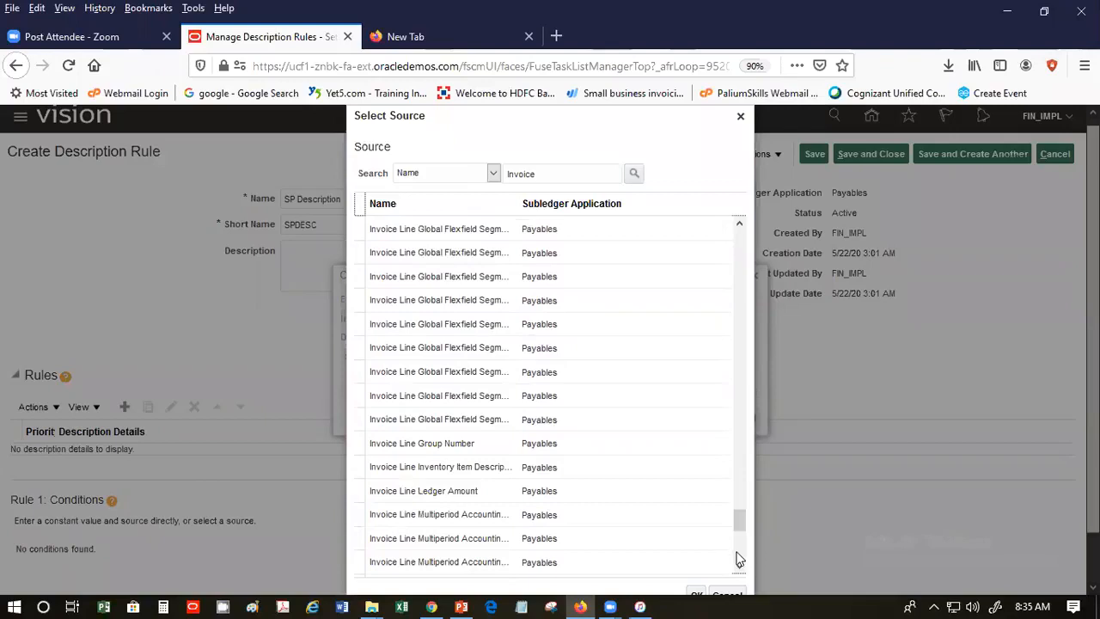
scroll(739, 559, down, 3)
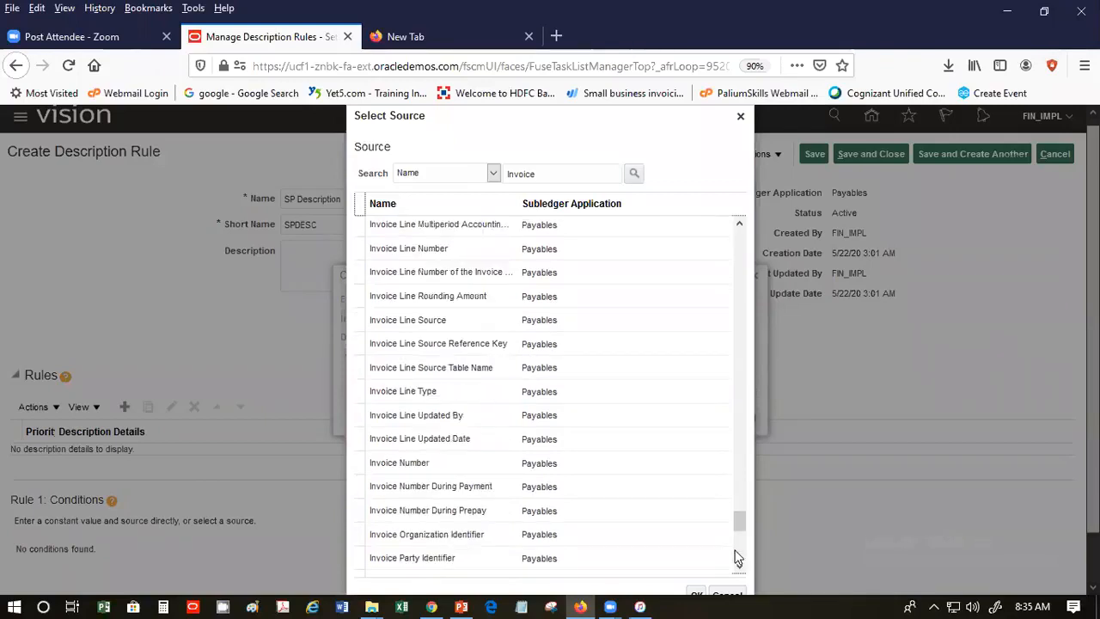
click(522, 462)
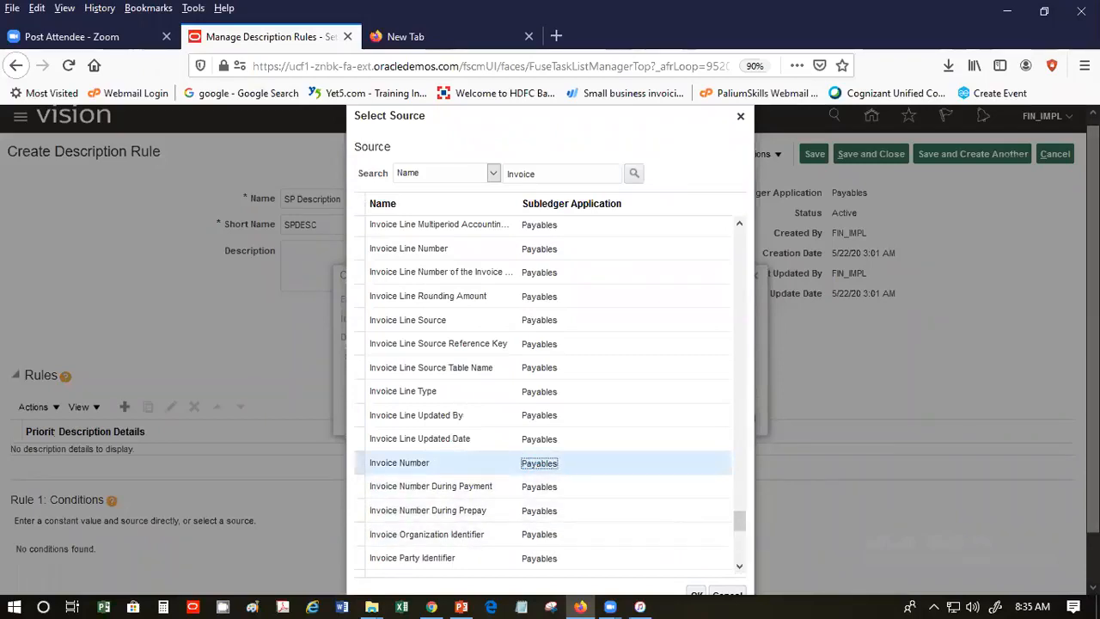
scroll(931, 522, down, 1)
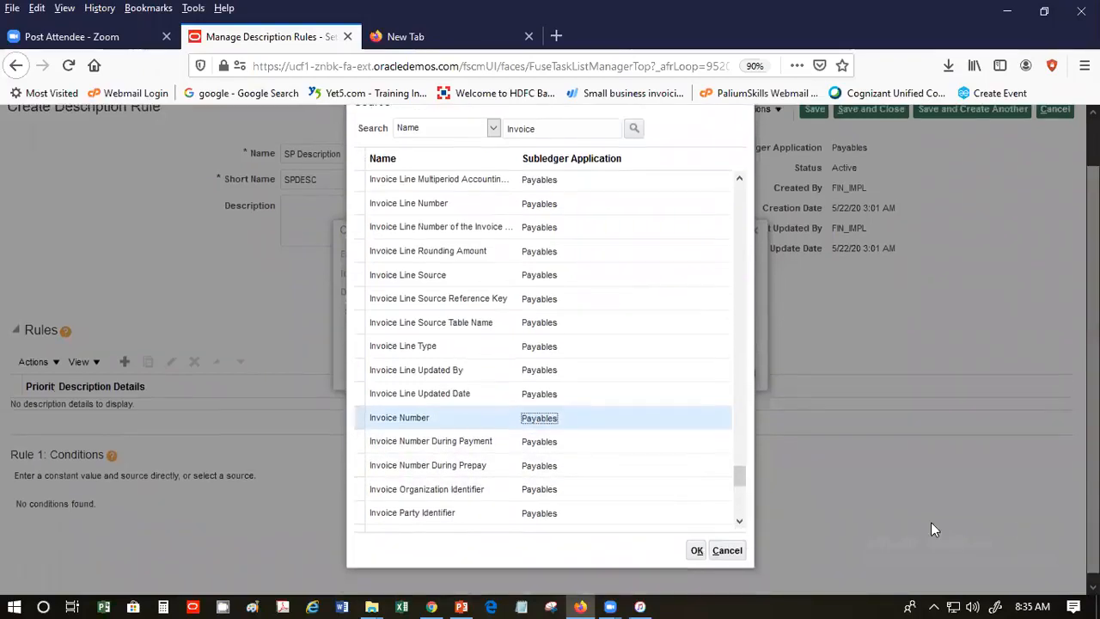
click(696, 549)
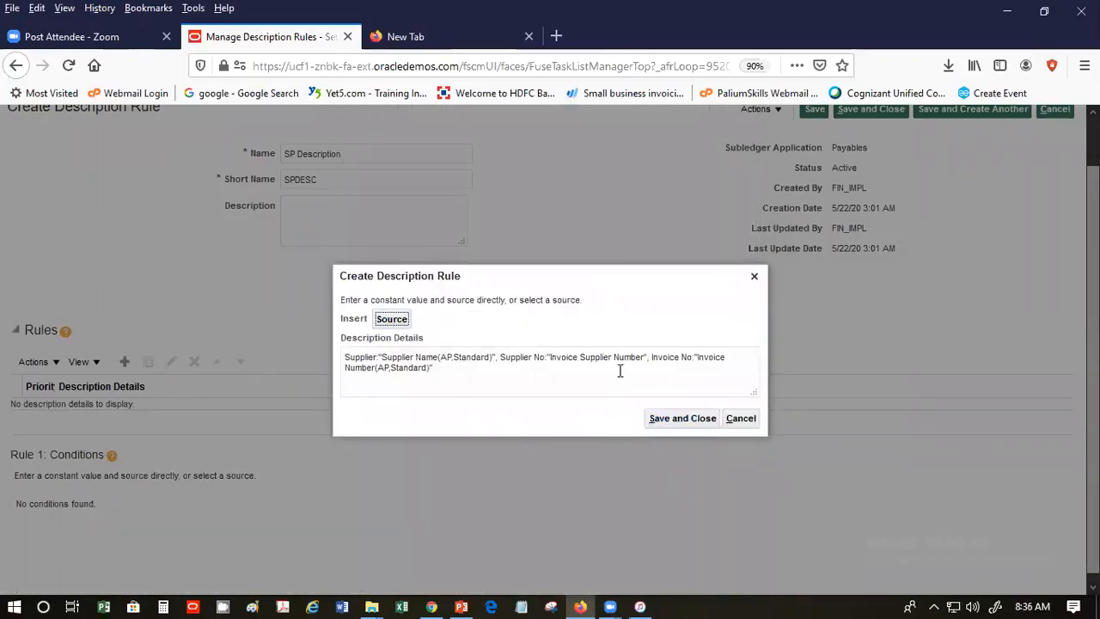
- Save the description details, then save and close the SP Description rule
click(696, 425)
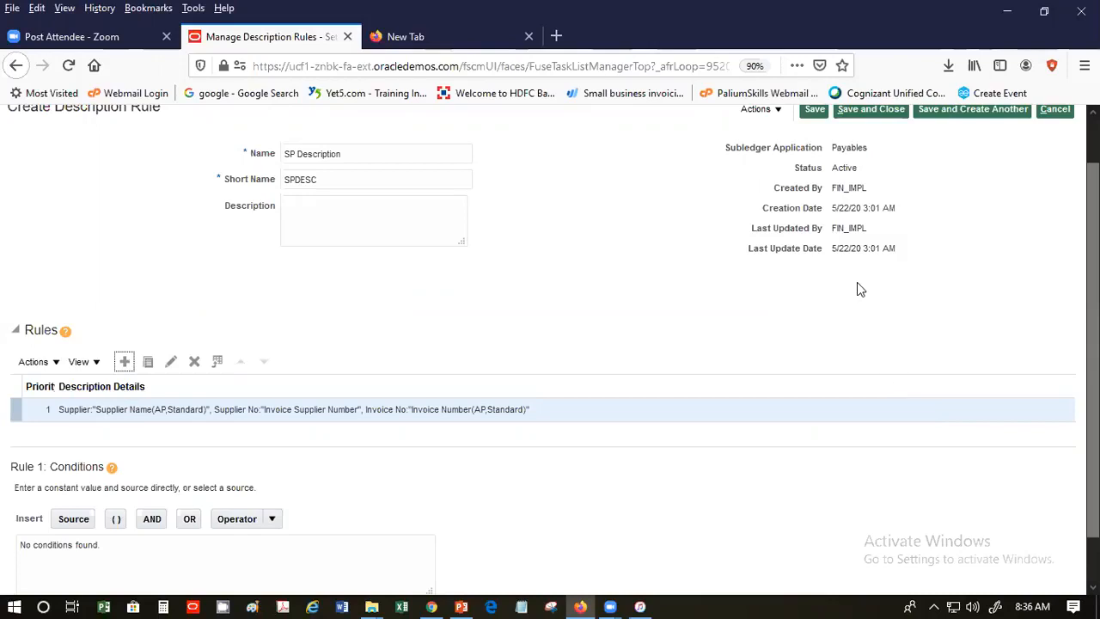
scroll(856, 284, up, 1)
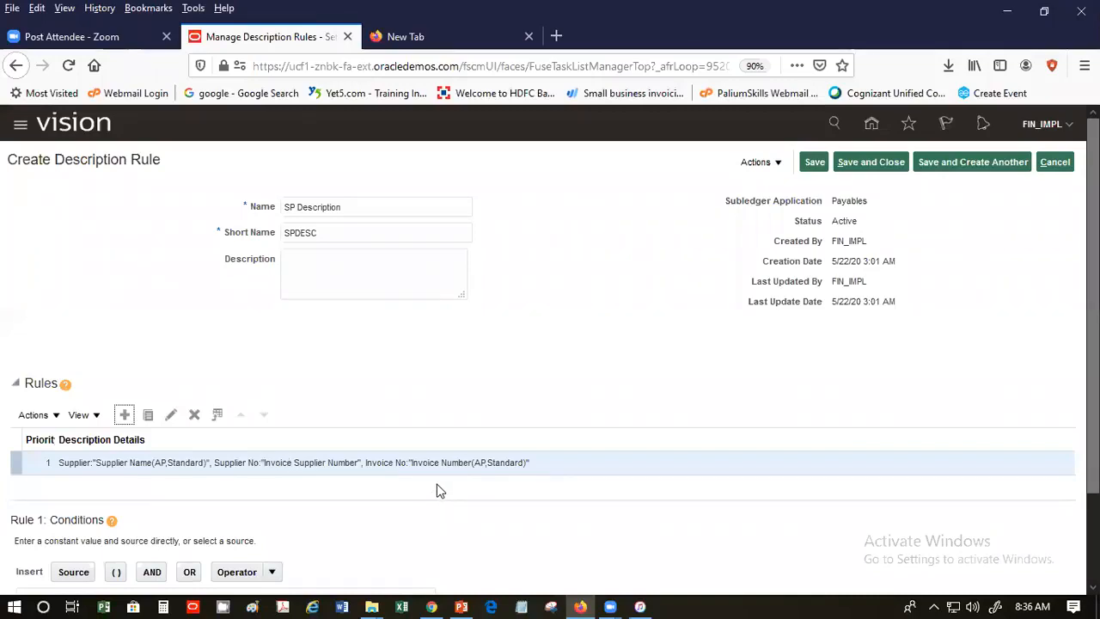
click(879, 168)
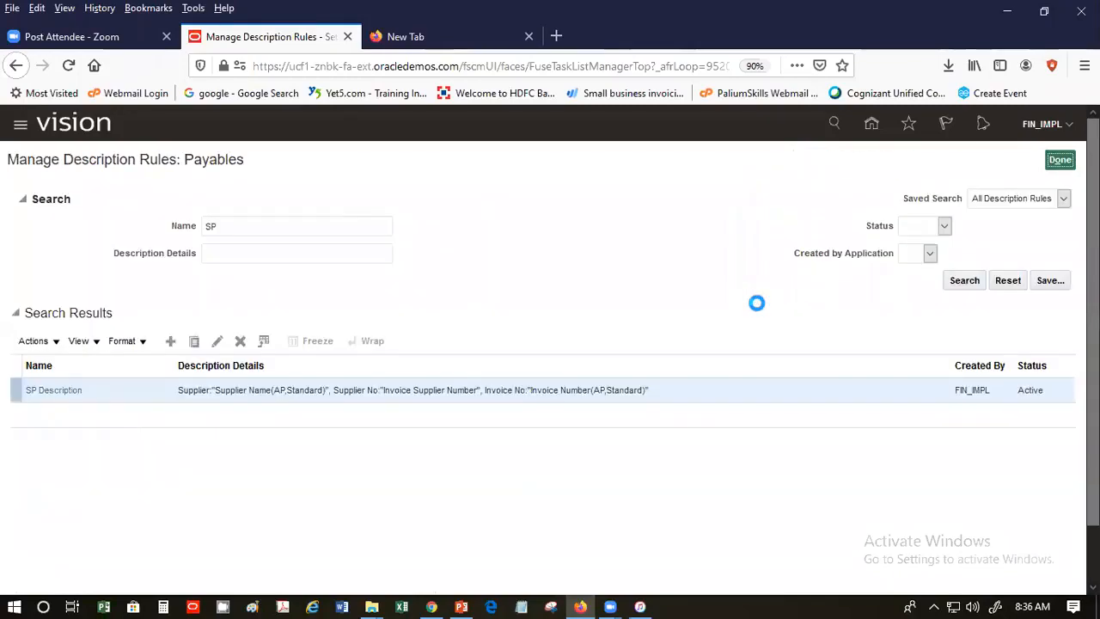
- Return to Setup: Financials and open Manage Journal Line Rules for Payables
click(1060, 164)
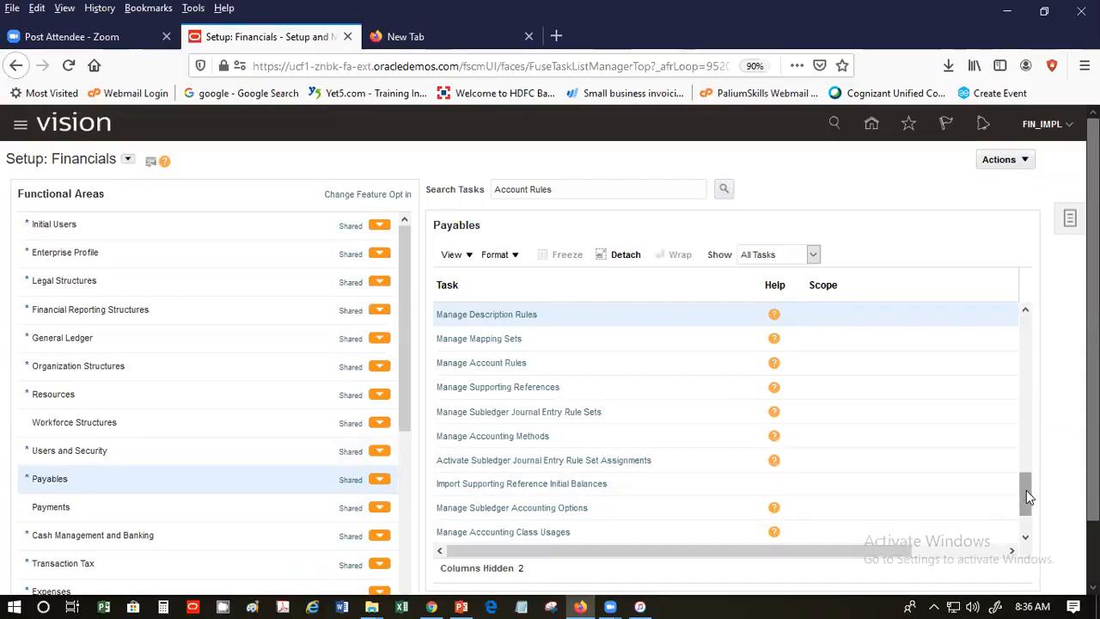
drag(1029, 496, 1031, 483)
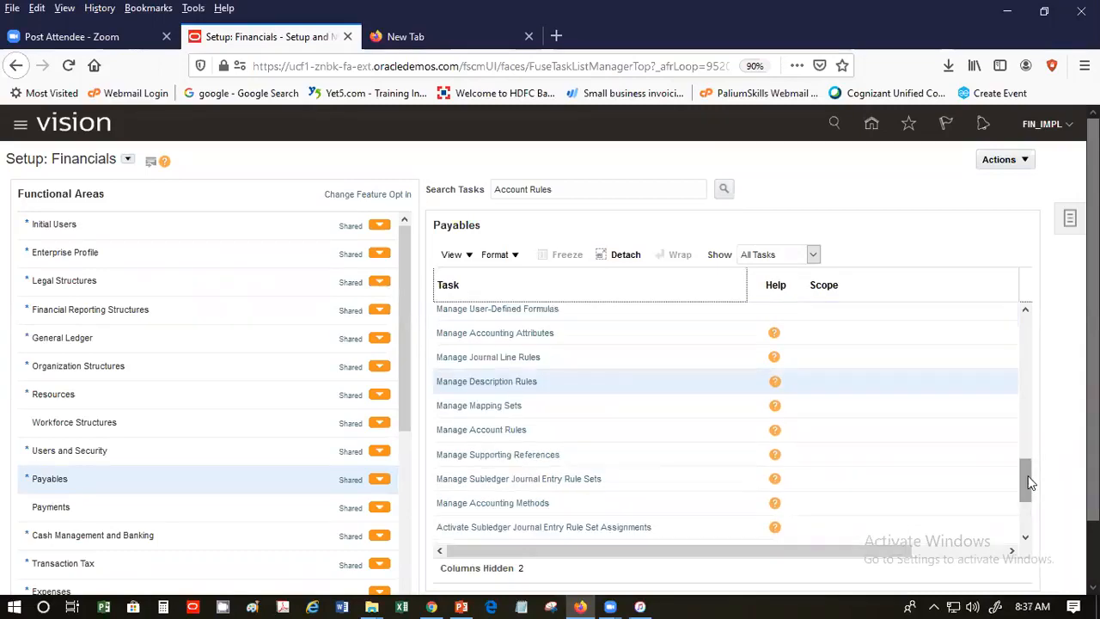
click(509, 355)
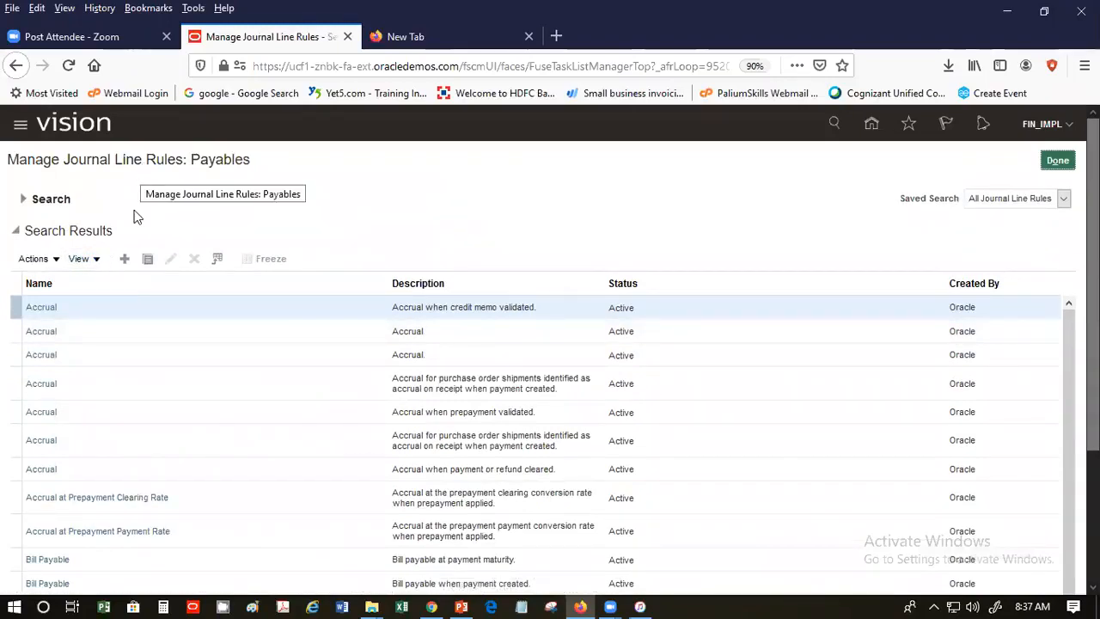
- Create a new journal line rule named 'SP Credit Line' with short name SPCREDIT
click(125, 258)
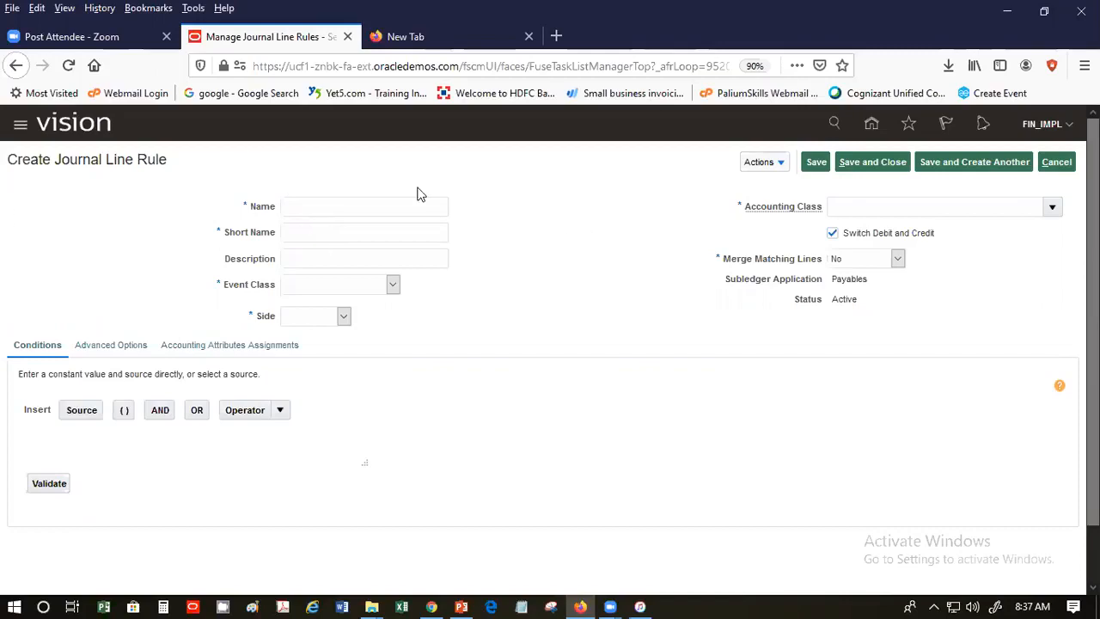
click(391, 201)
text(SP Credit Line)
click(391, 223)
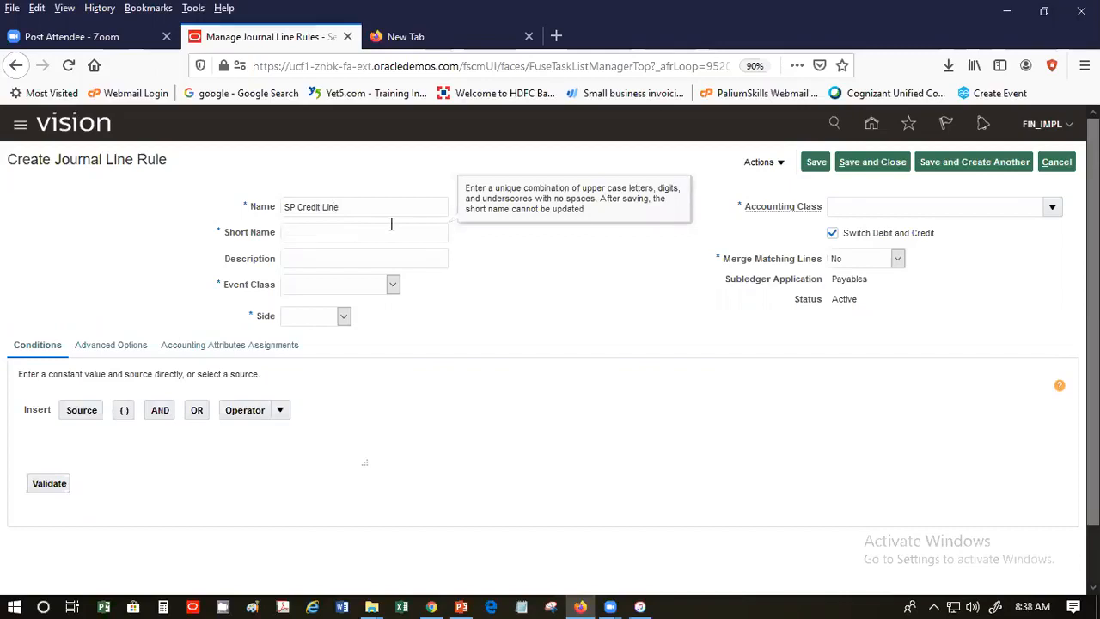
text(SPCREDITD)
- Set the rule's event class to Invoices and its side to Credit
click(369, 262)
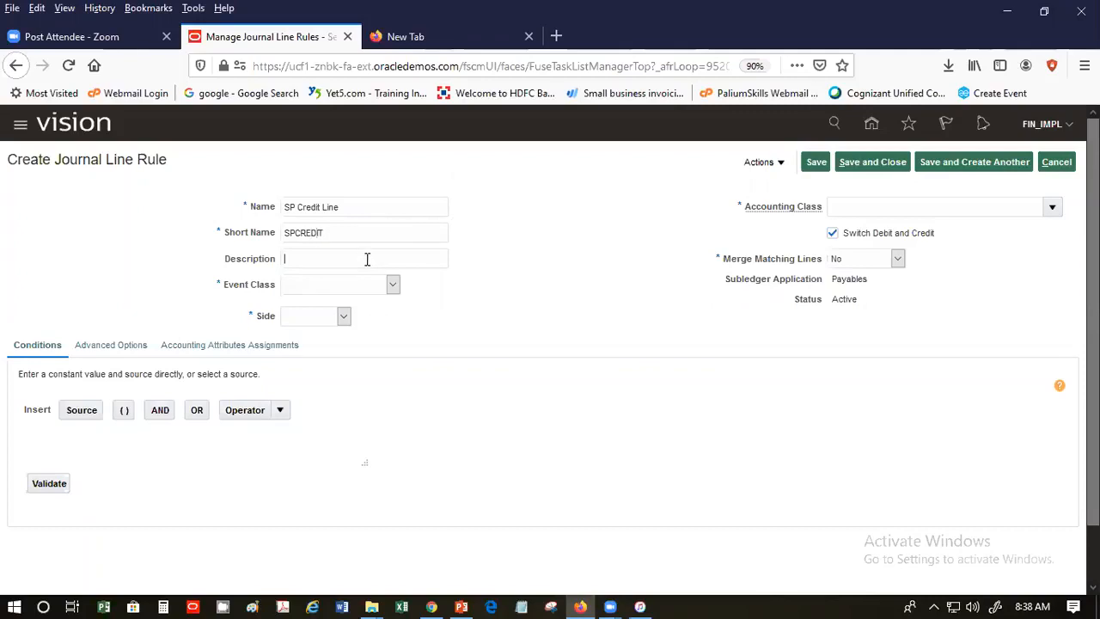
click(368, 290)
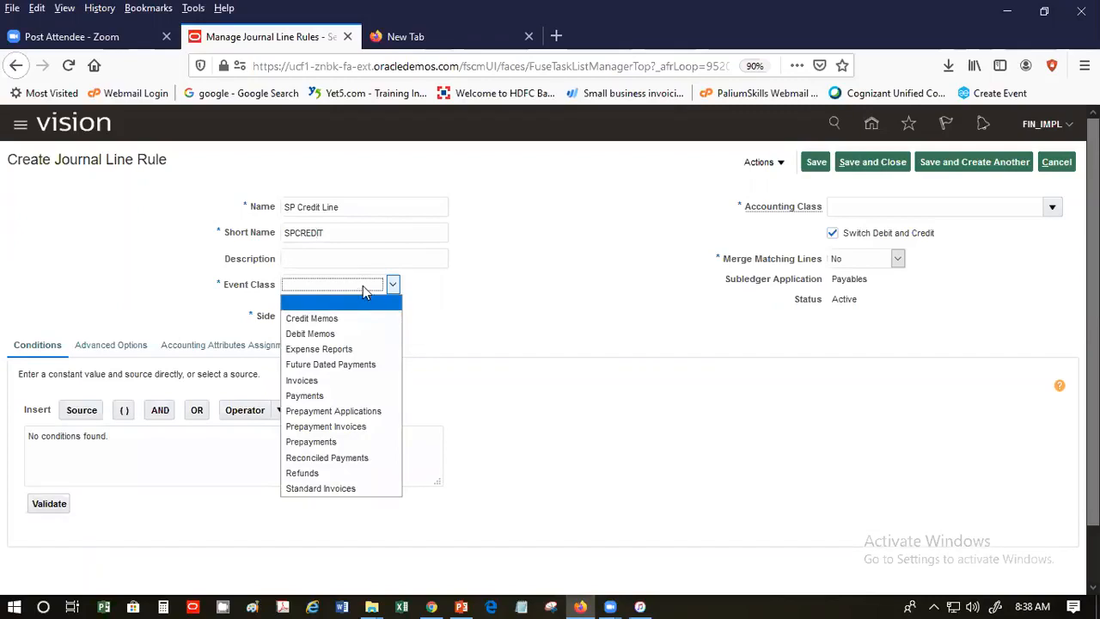
click(349, 381)
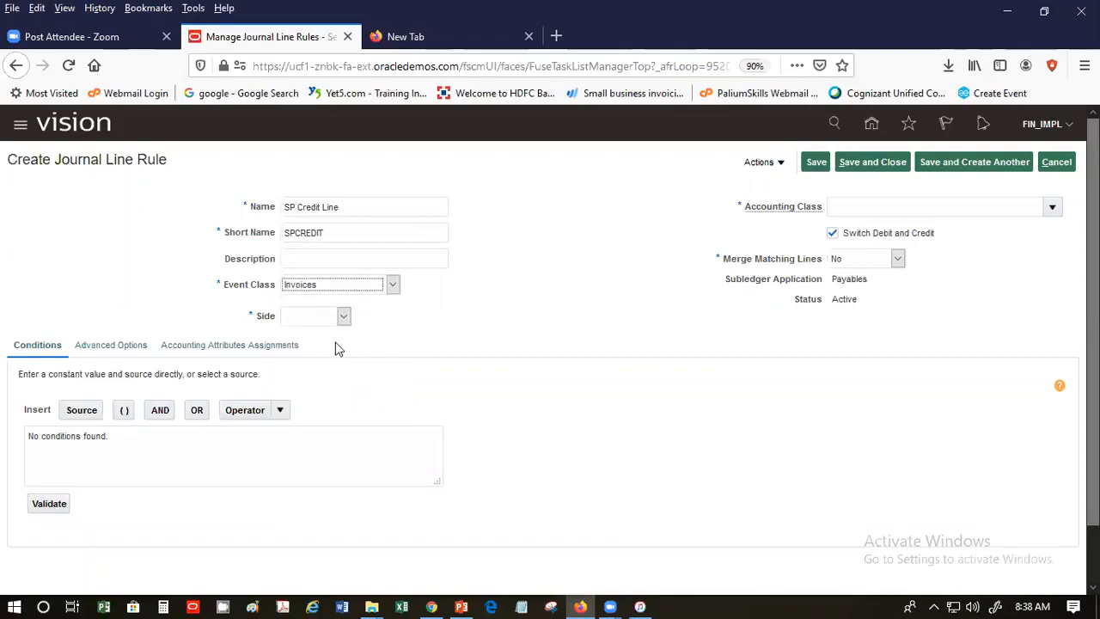
click(328, 317)
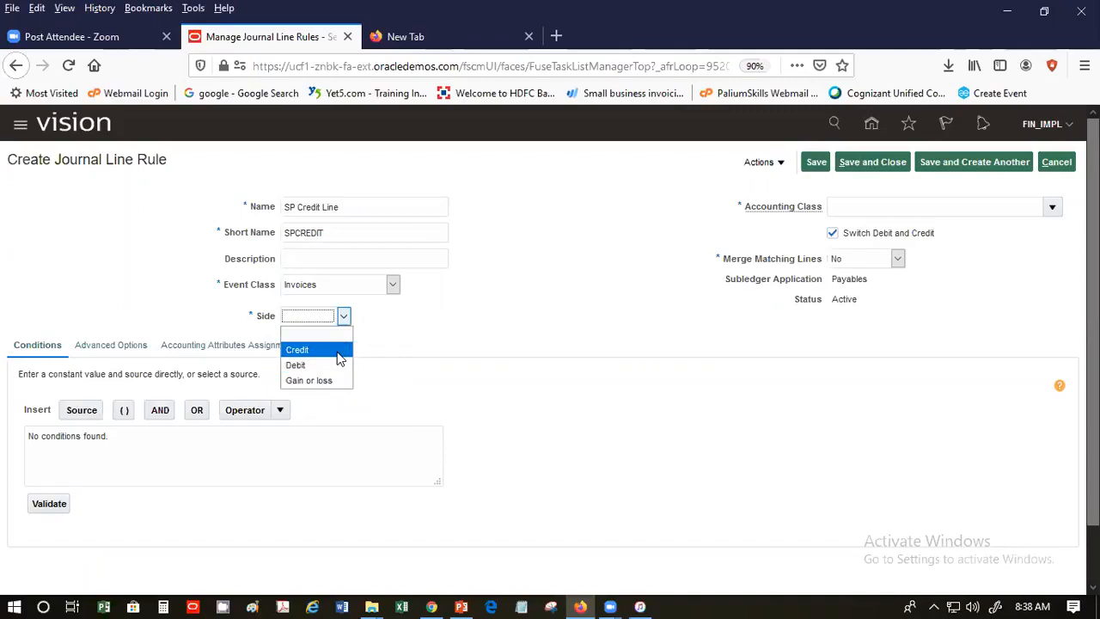
click(339, 354)
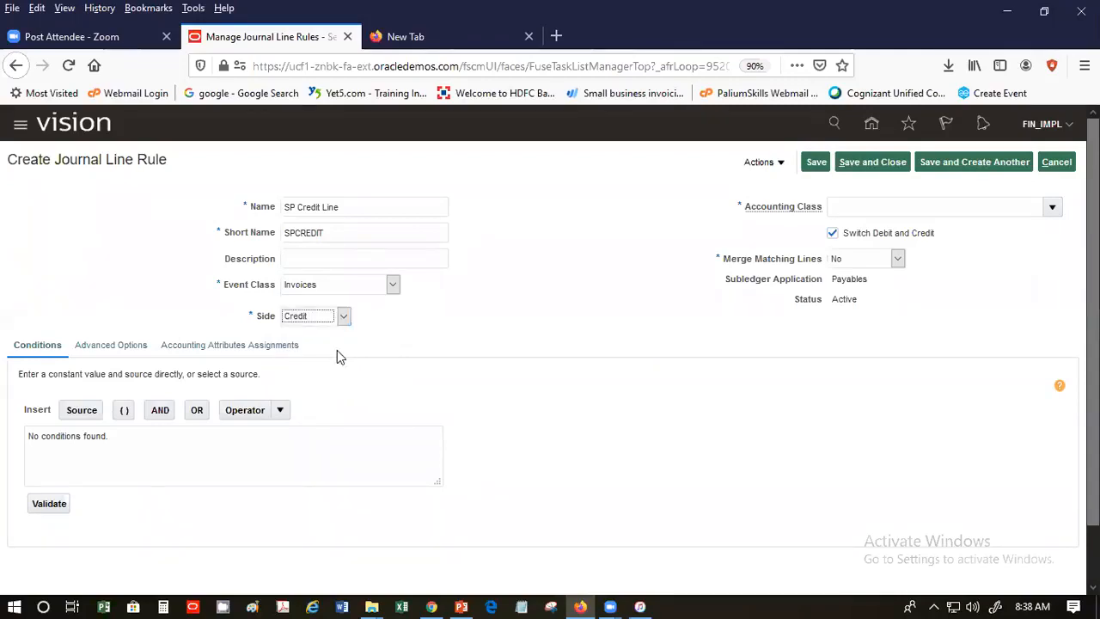
click(1045, 208)
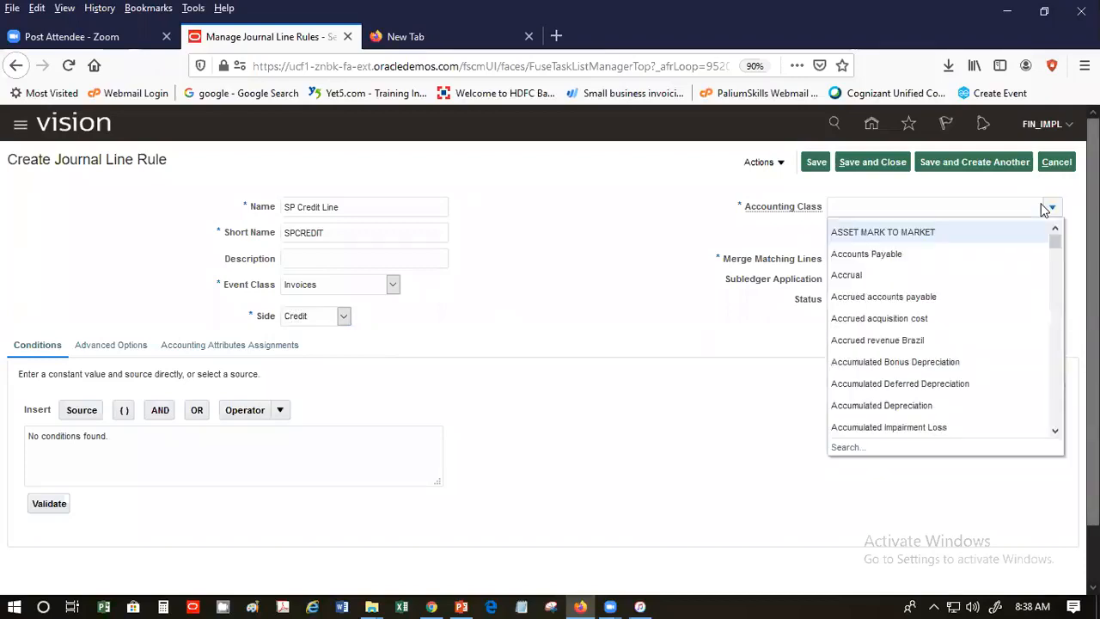
- Choose Liability as the accounting class and save the SP Credit Line rule
drag(1058, 240, 1031, 418)
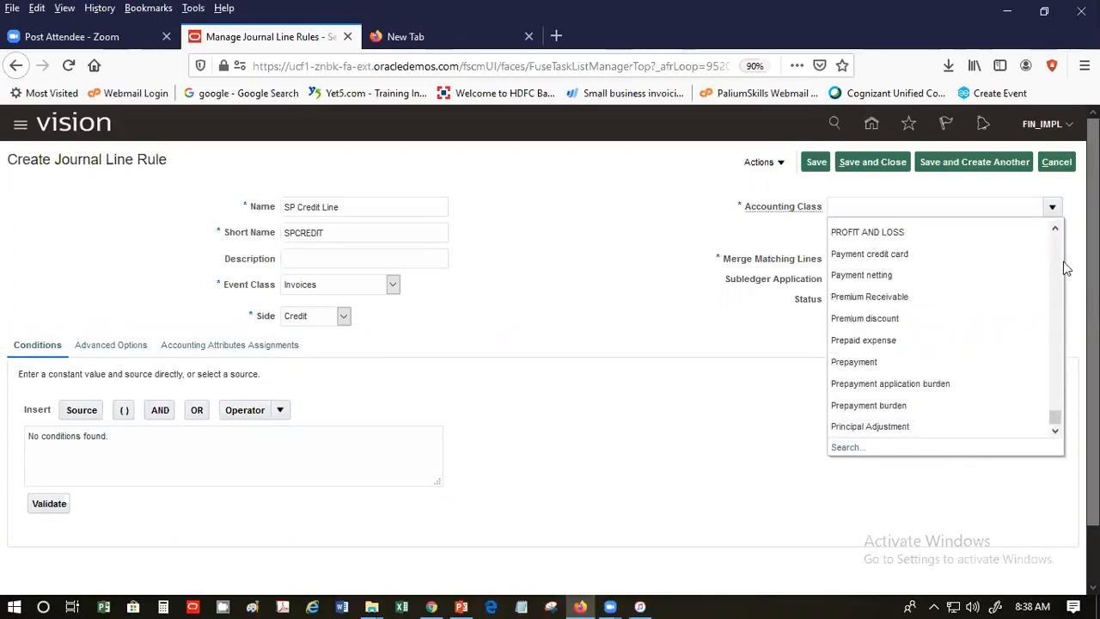
scroll(1057, 255, up, 3)
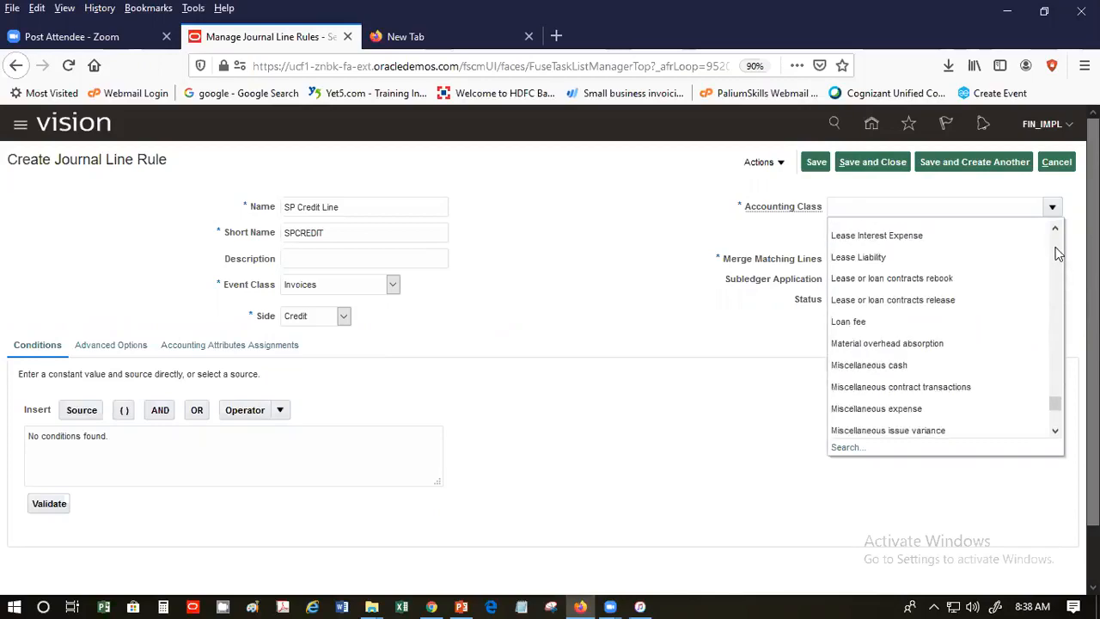
scroll(1057, 253, up, 3)
scroll(1057, 253, up, 3)
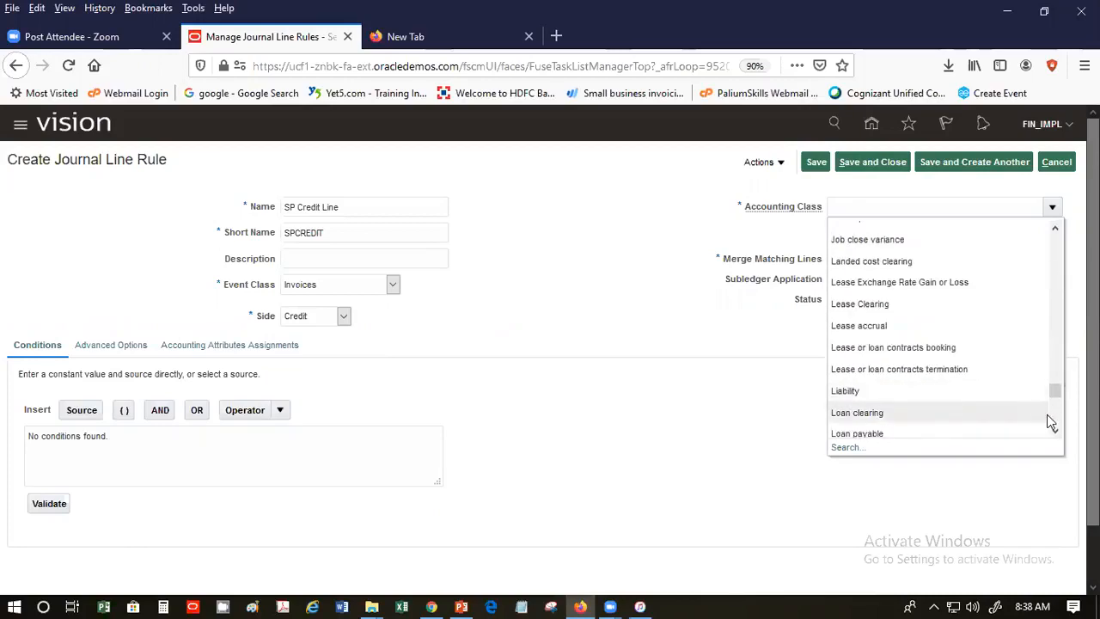
click(882, 390)
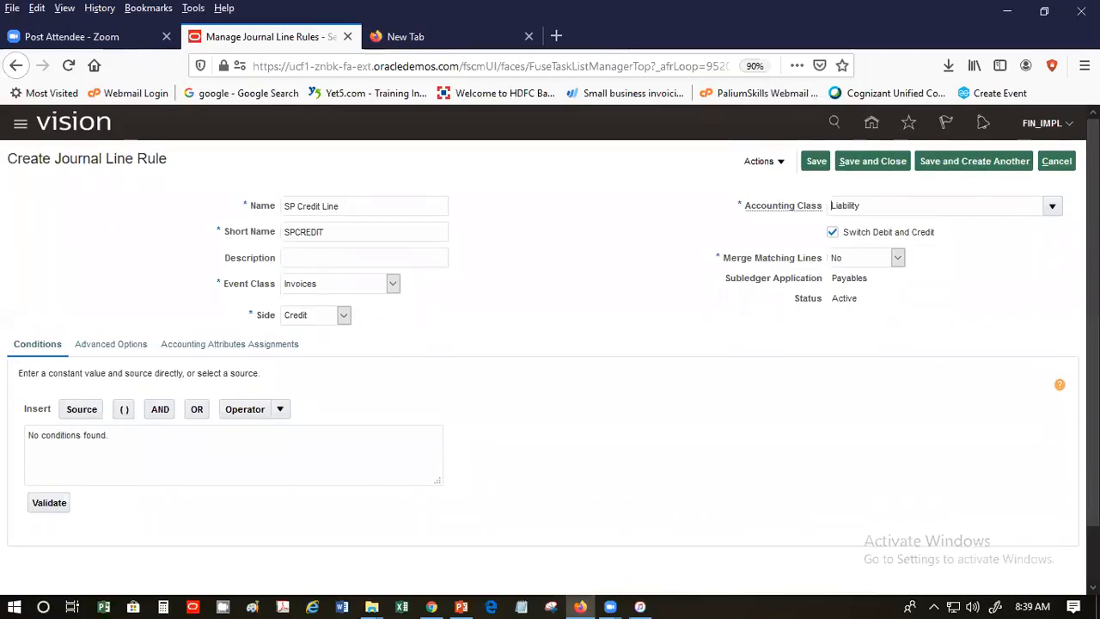
scroll(1068, 412, down, 1)
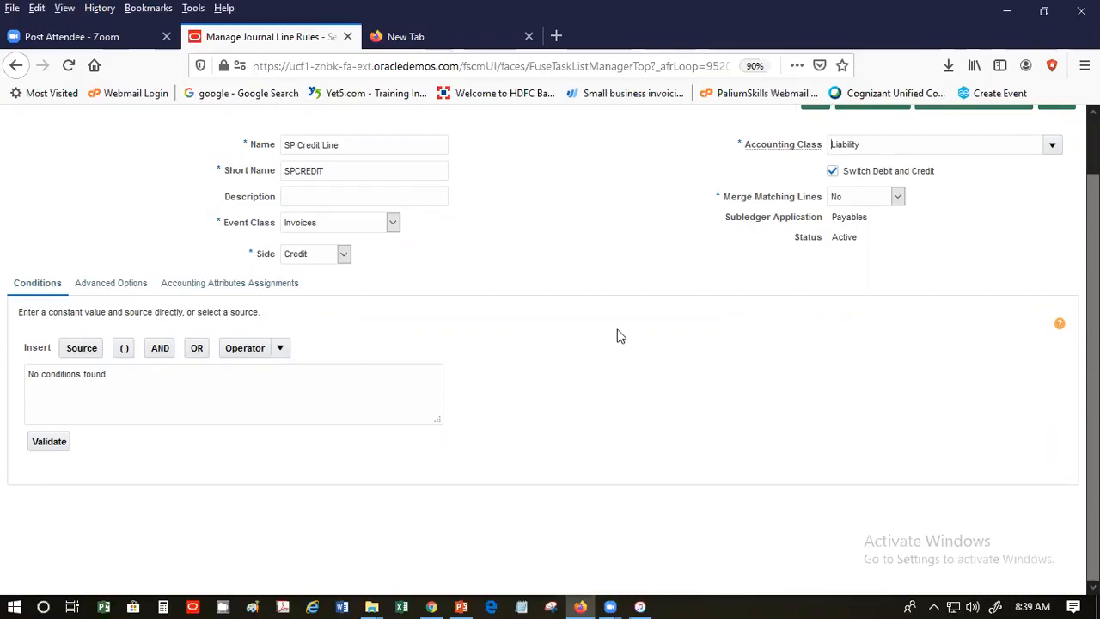
scroll(752, 417, up, 1)
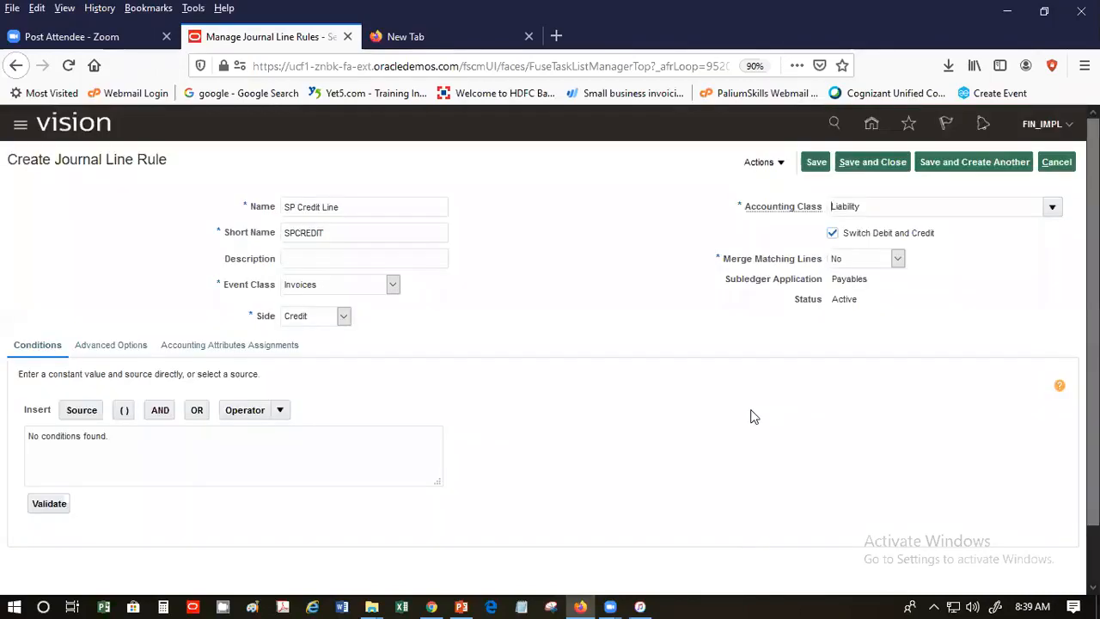
click(816, 163)
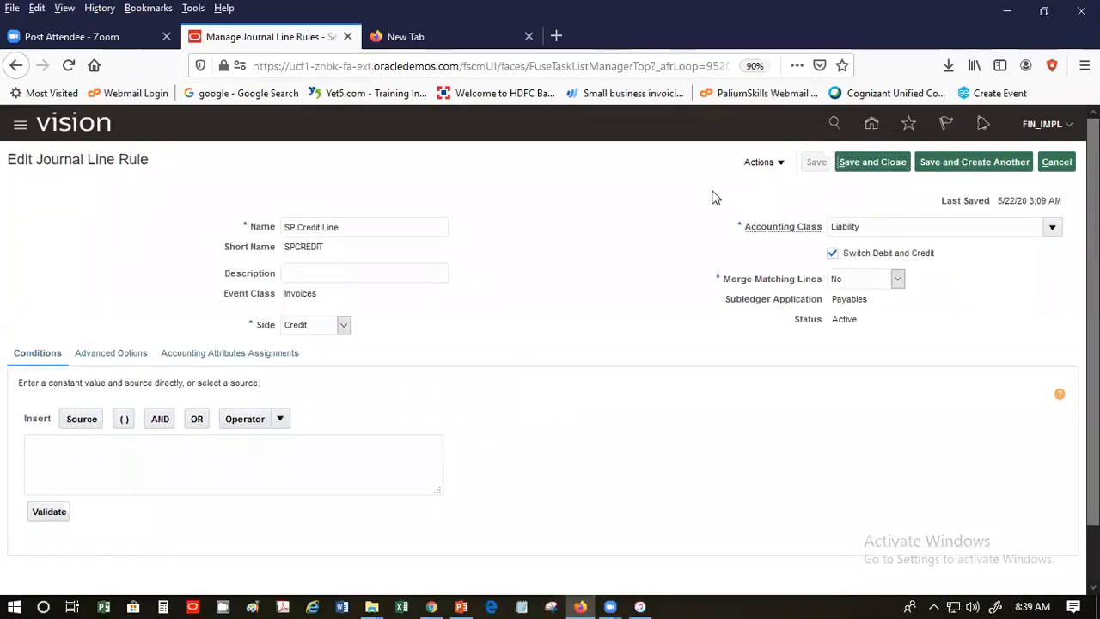
- Start another journal line rule named 'SP Debit Line' with short name SPDEBIT
click(997, 166)
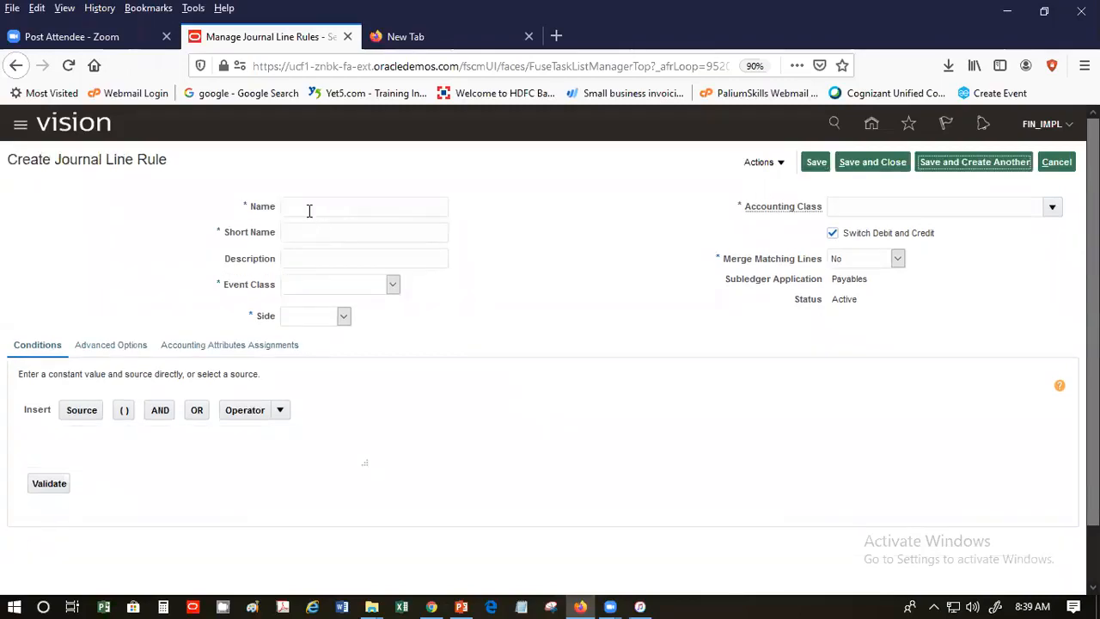
click(309, 209)
click(312, 222)
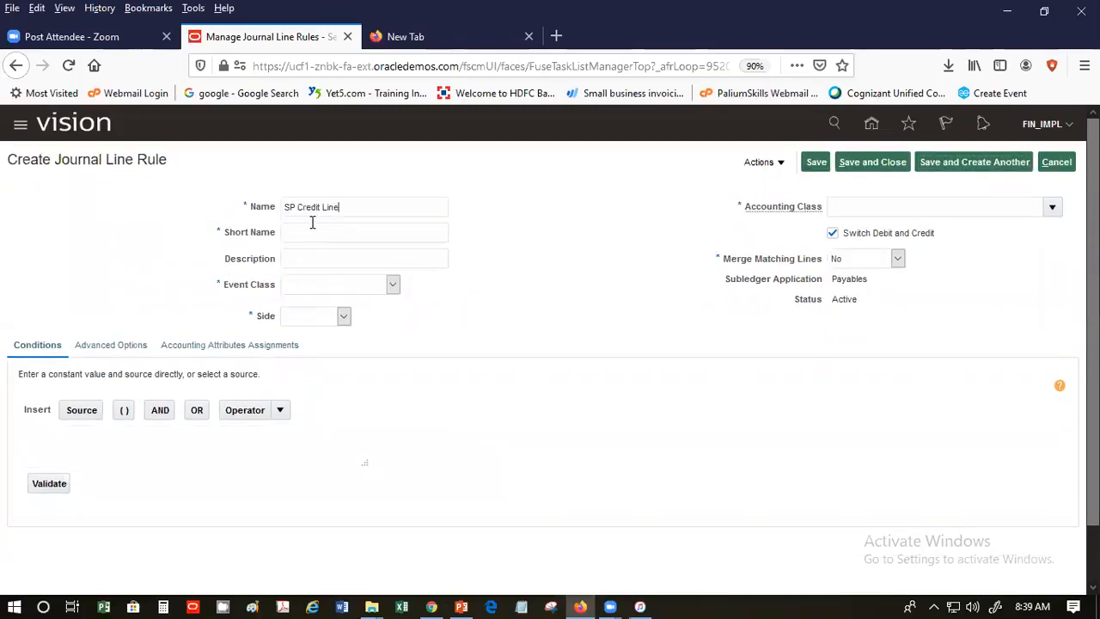
drag(299, 207, 317, 211)
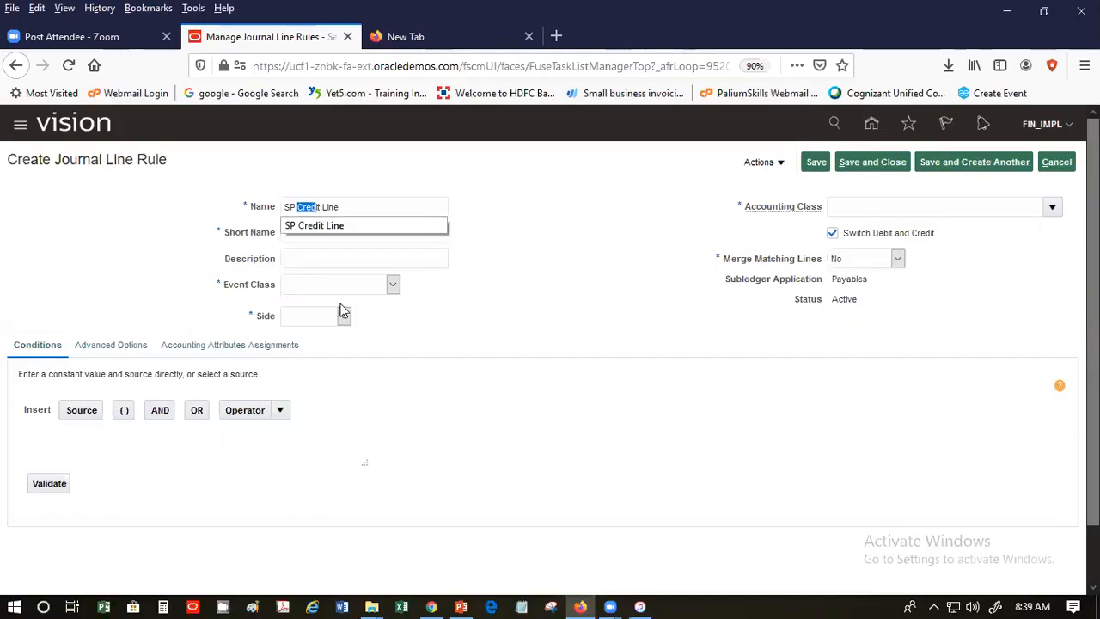
text(Deb)
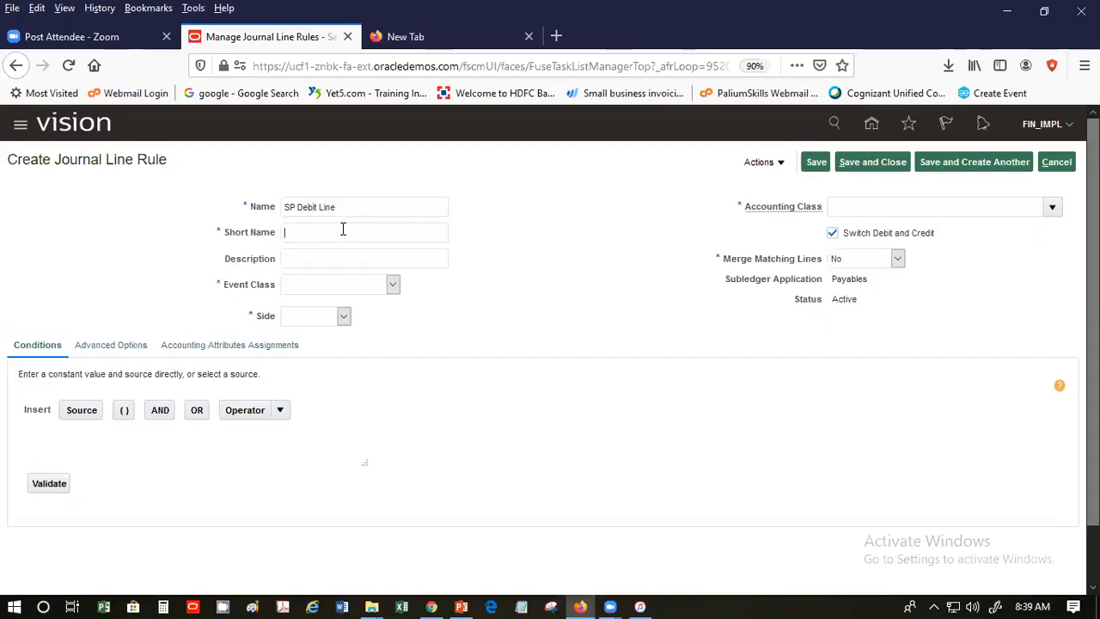
text(SP)
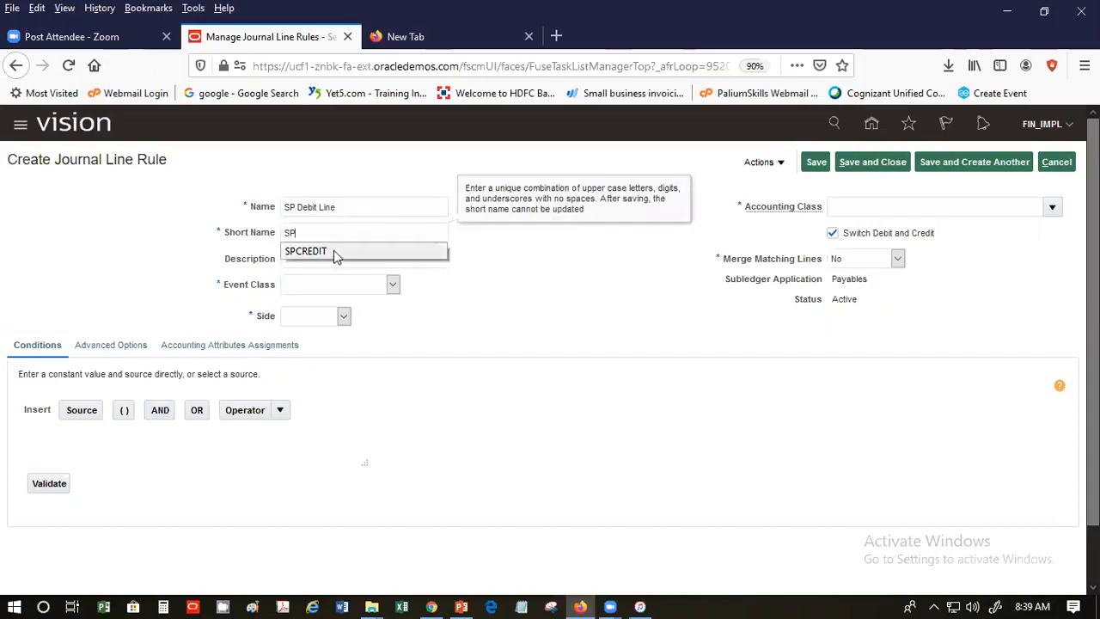
text(DEBIT)
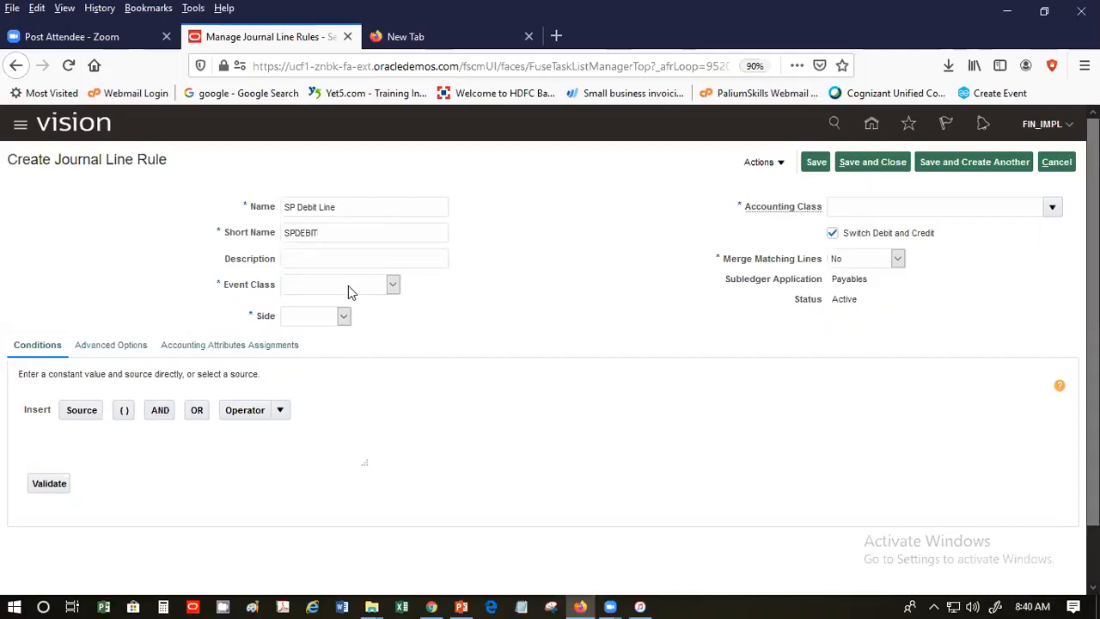
- Set the new rule's event class to Invoices and its side to Debit
click(350, 285)
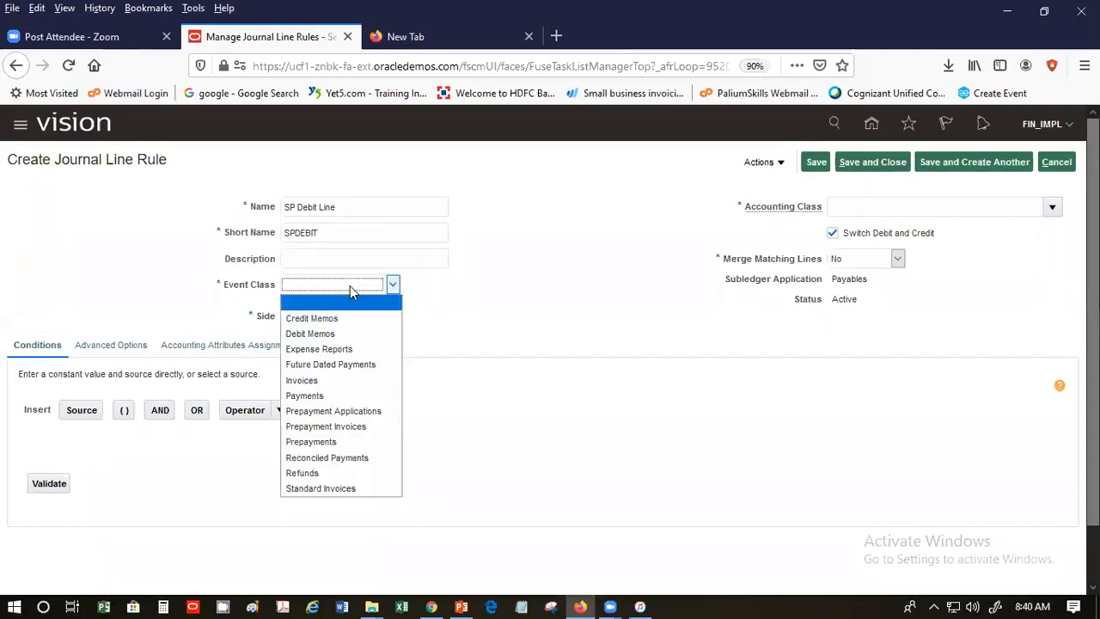
click(355, 381)
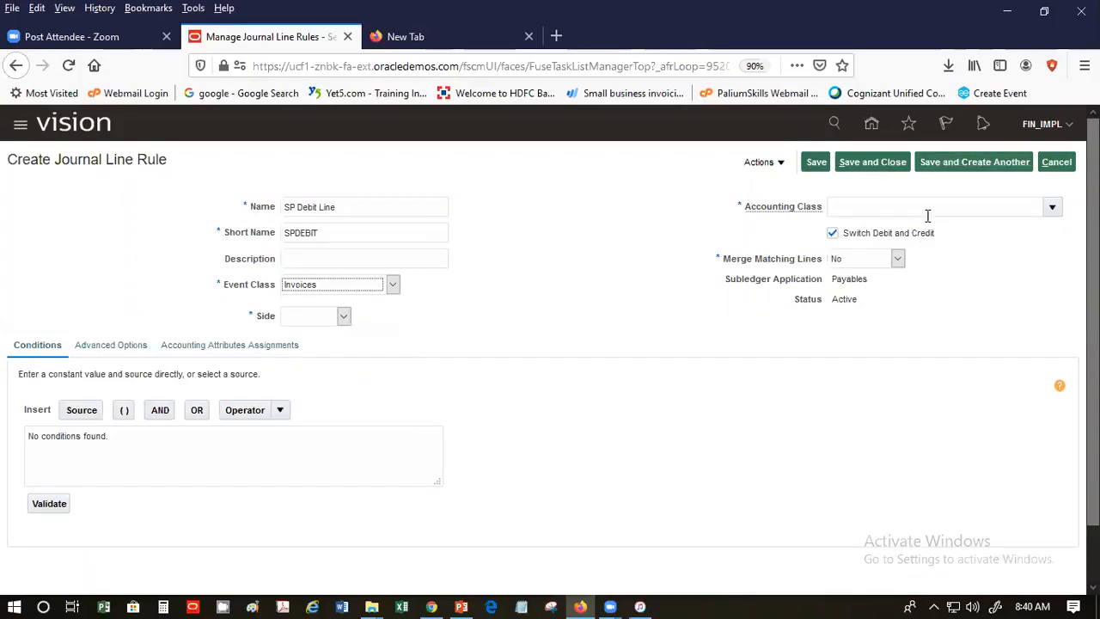
click(342, 316)
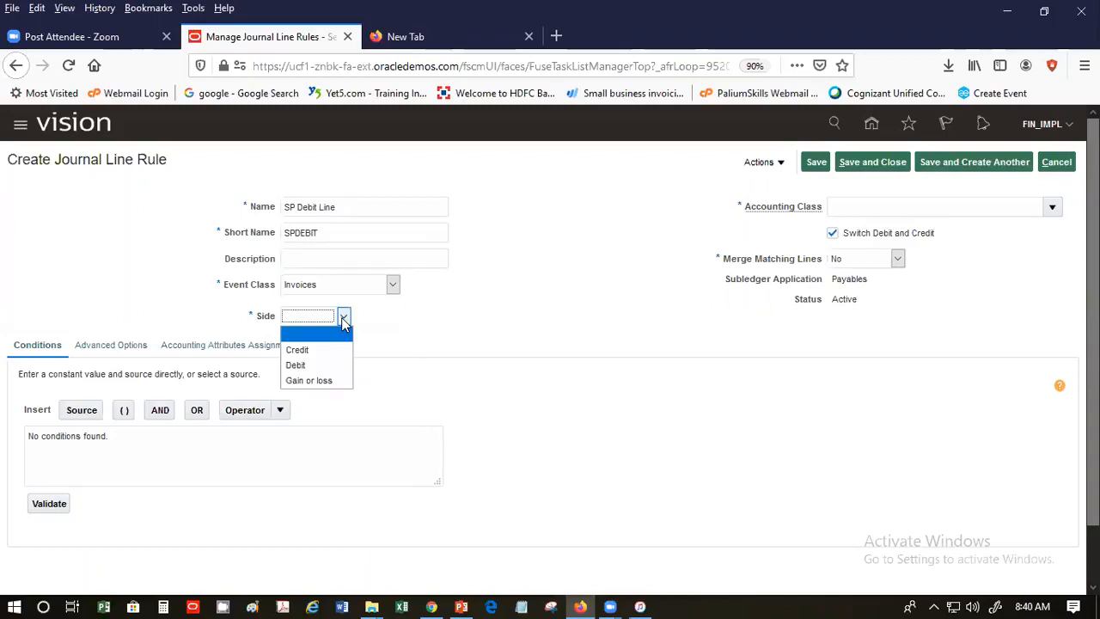
click(310, 366)
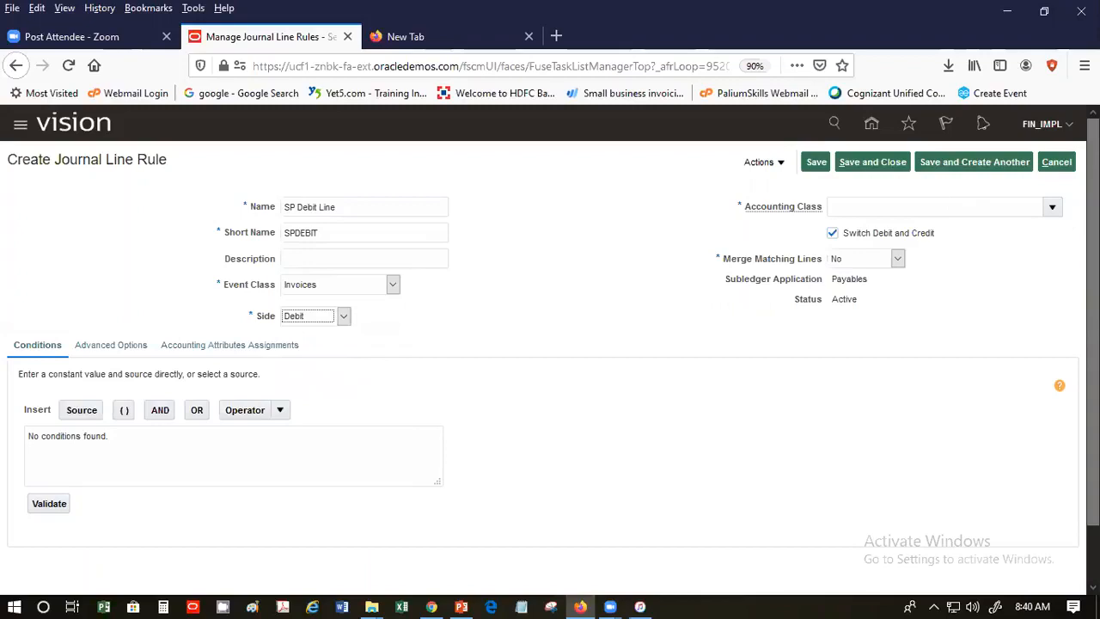
- Give SP Debit Line the Expense accounting class, then save and close it
click(1052, 207)
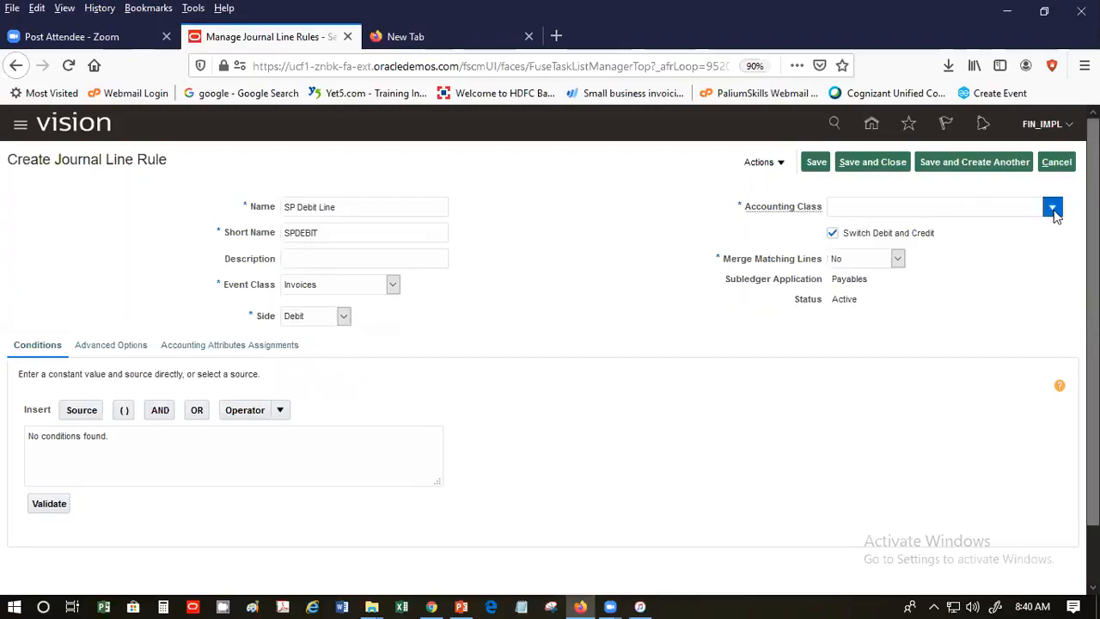
click(1052, 285)
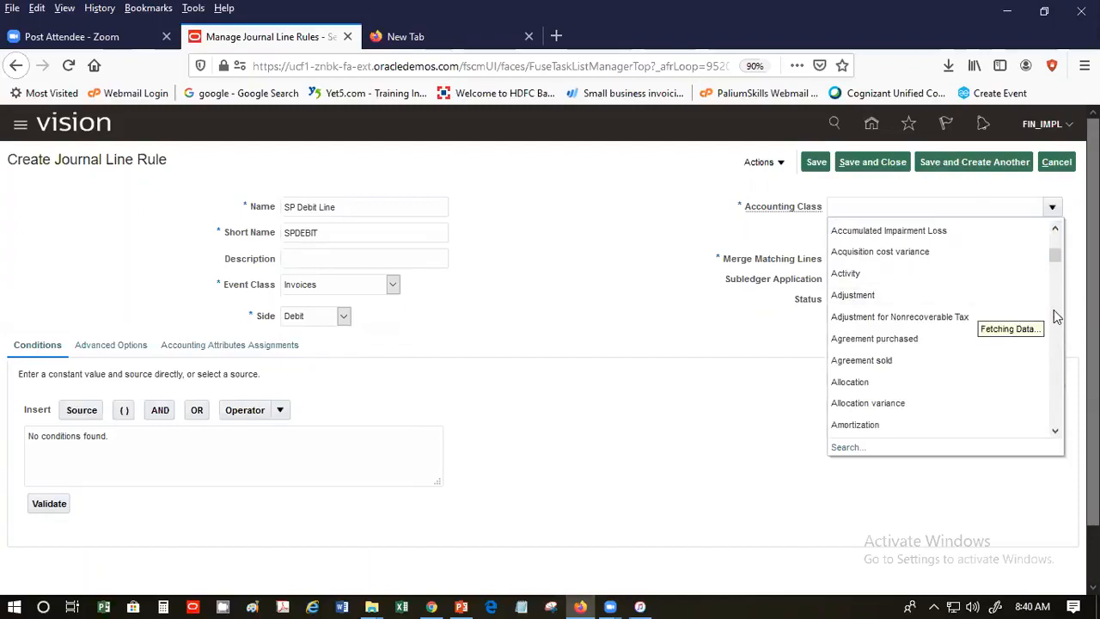
click(1054, 324)
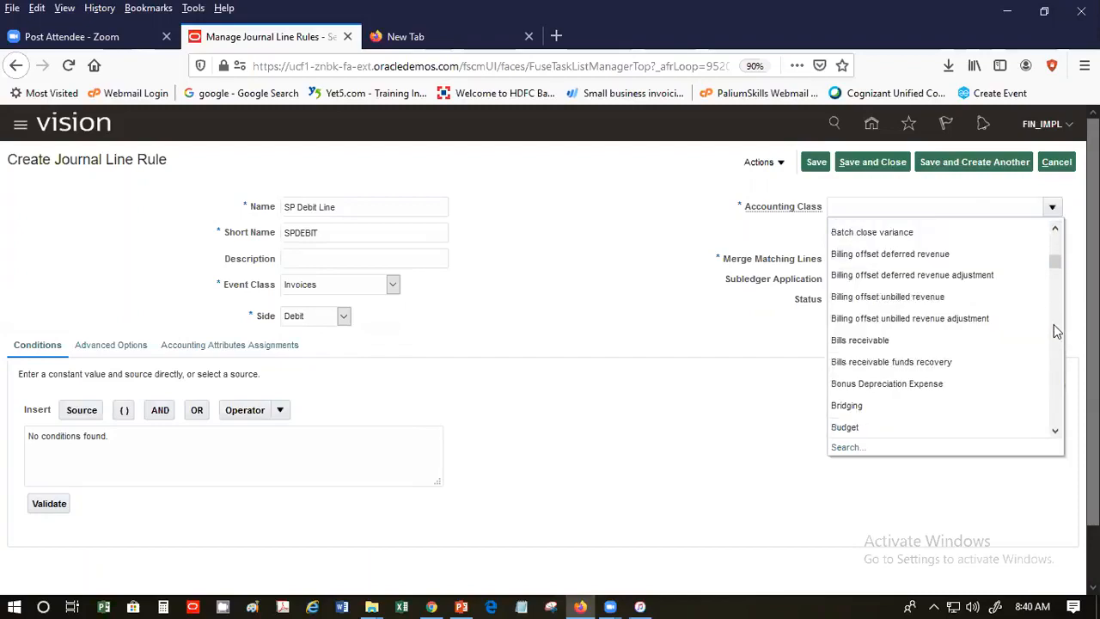
click(1054, 324)
drag(1052, 272, 1045, 329)
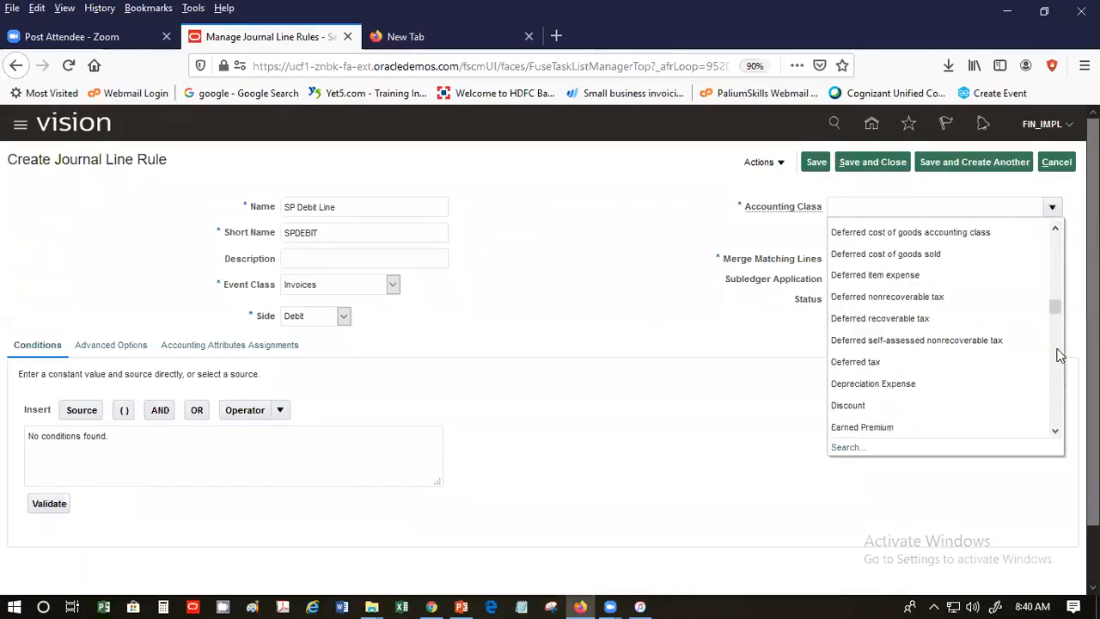
click(1059, 355)
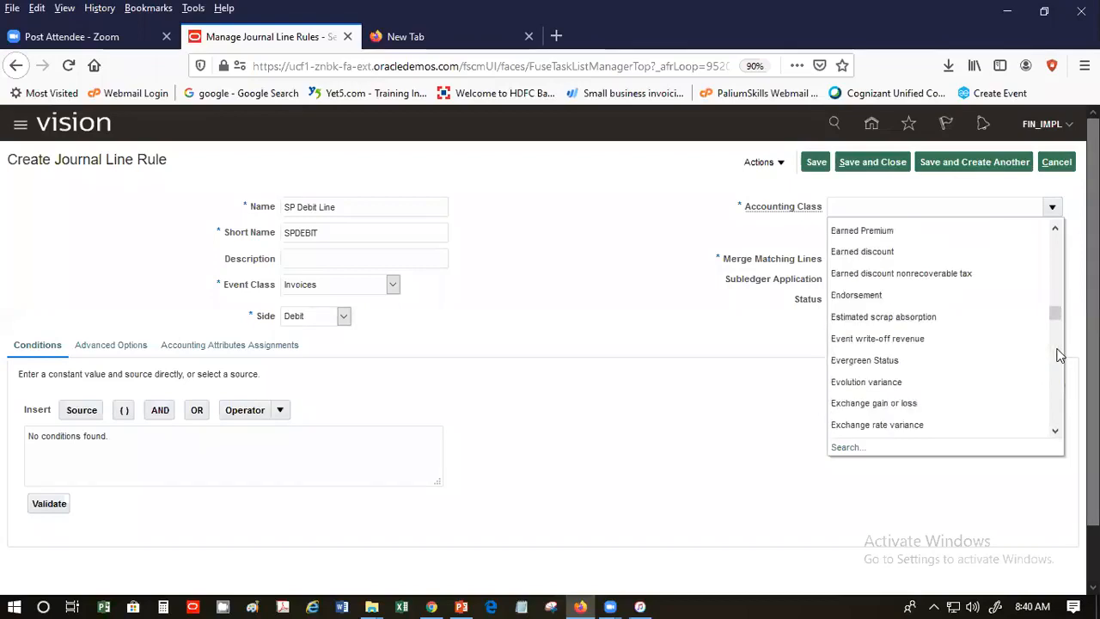
click(1059, 355)
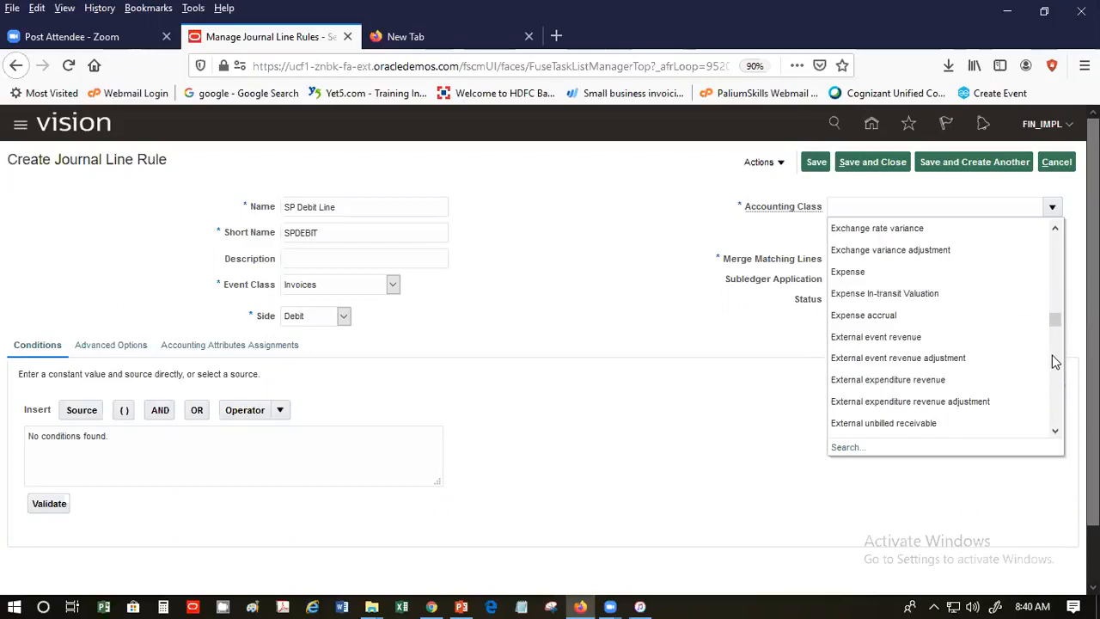
click(946, 271)
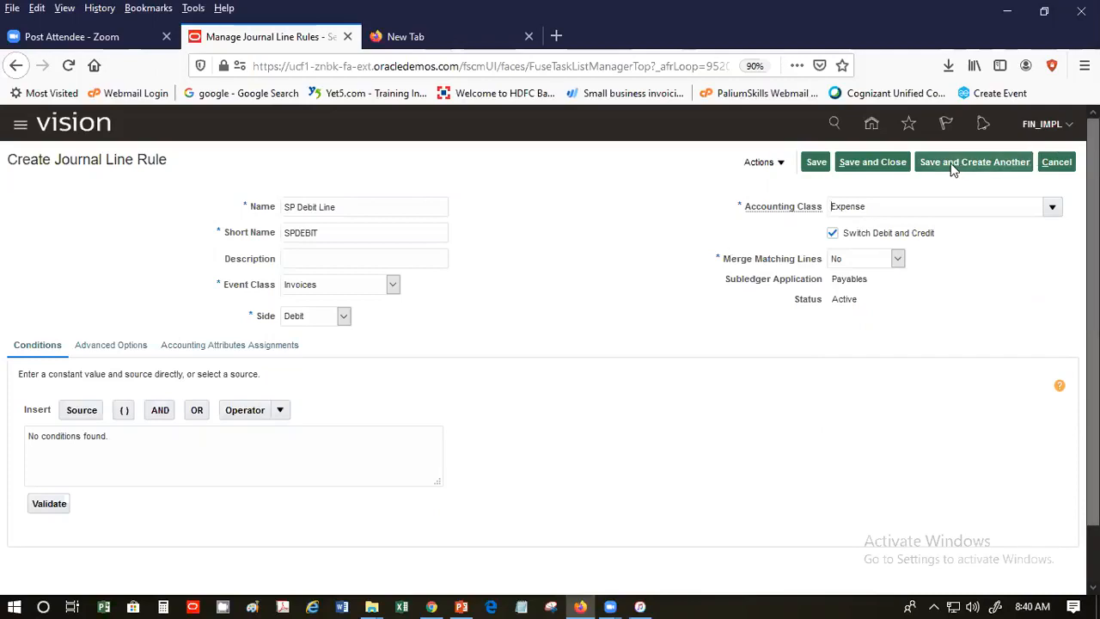
click(871, 163)
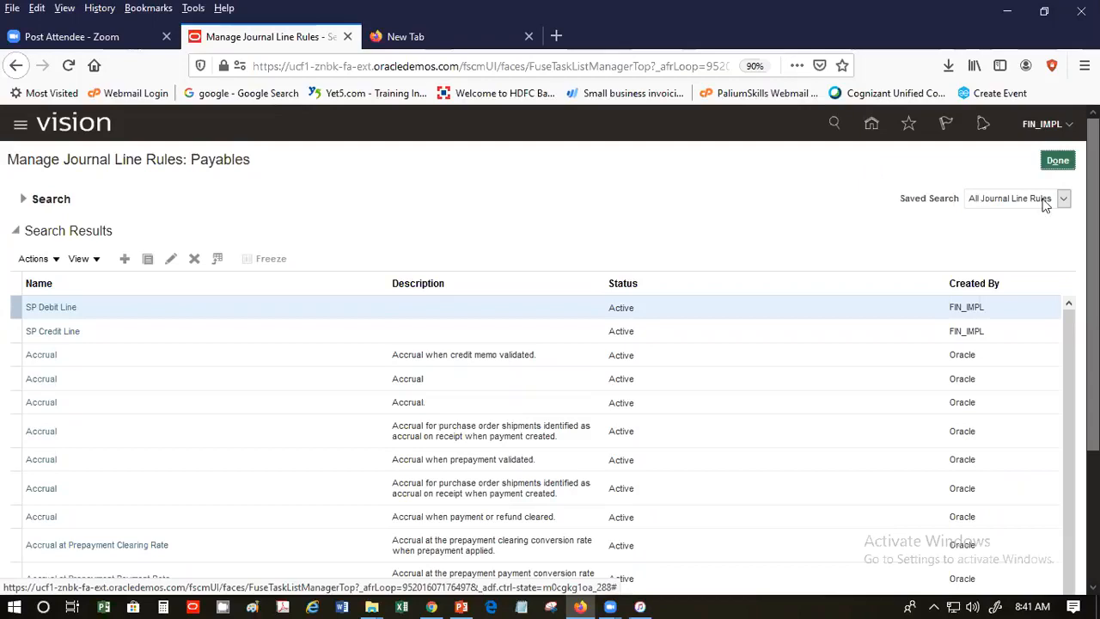
- Leave the journal line rules and start a new subledger journal entry rule set
click(1057, 160)
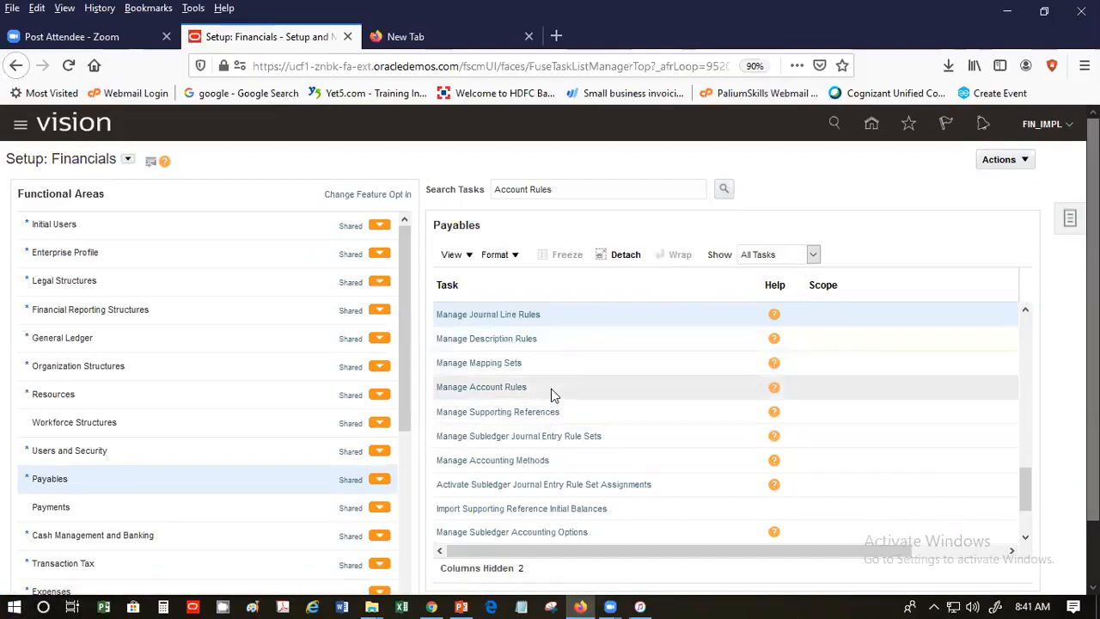
click(539, 440)
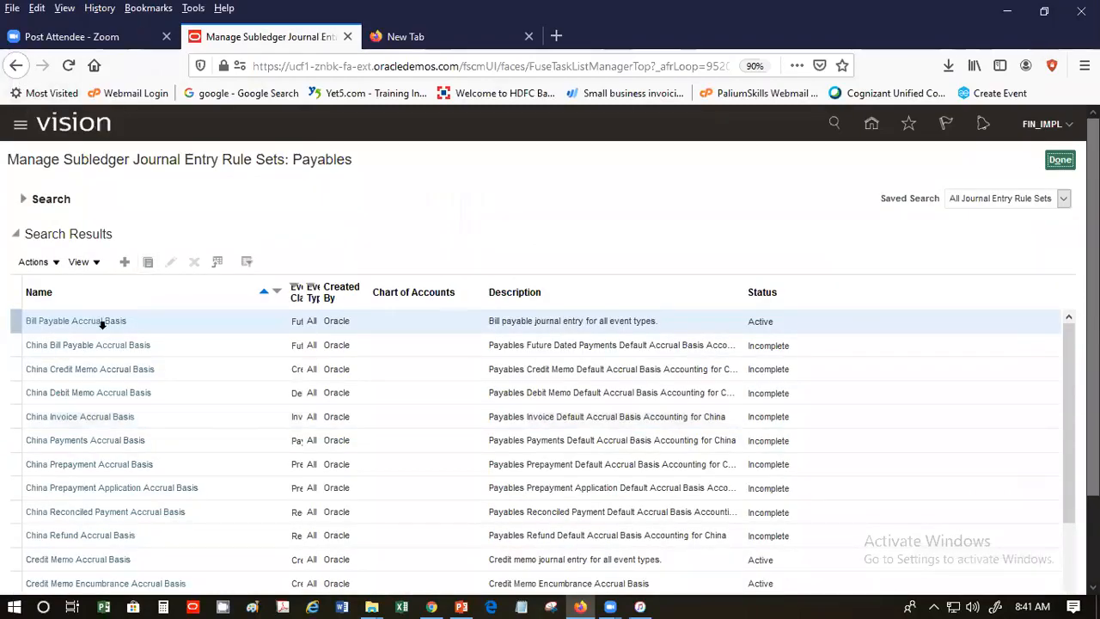
click(124, 261)
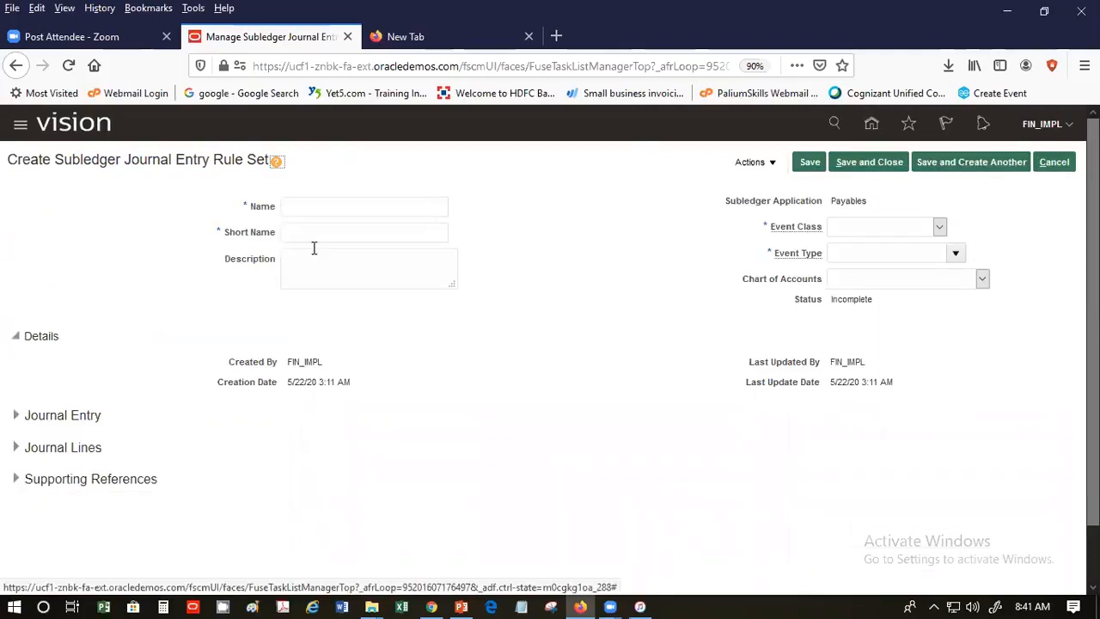
- Name the new rule set SPJERS, with SPJERS as its short name too
click(349, 211)
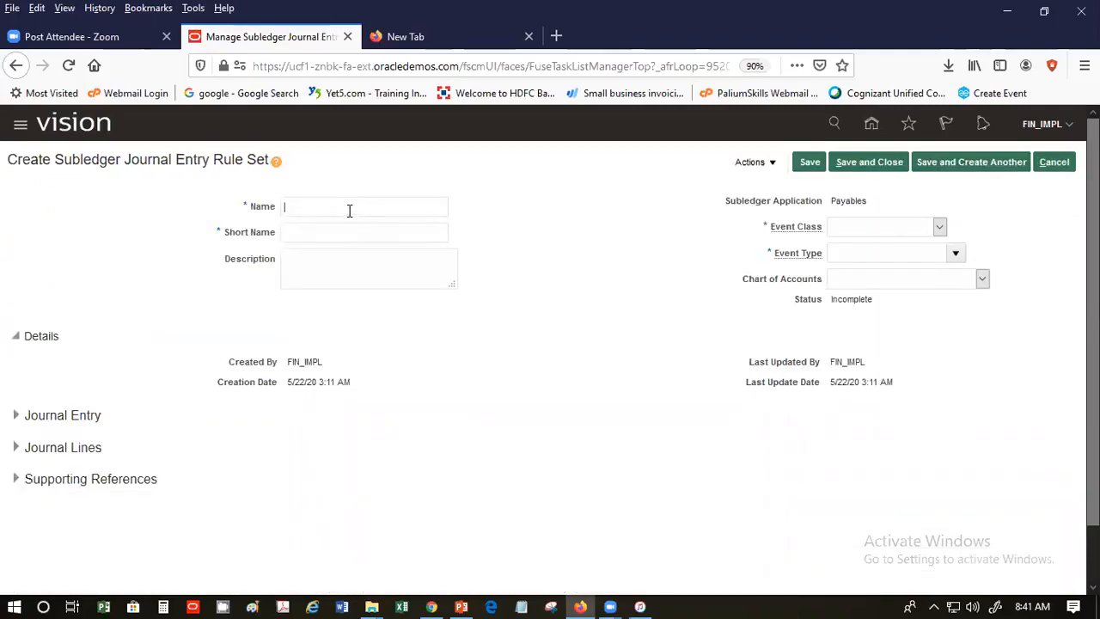
text(SPJERS)
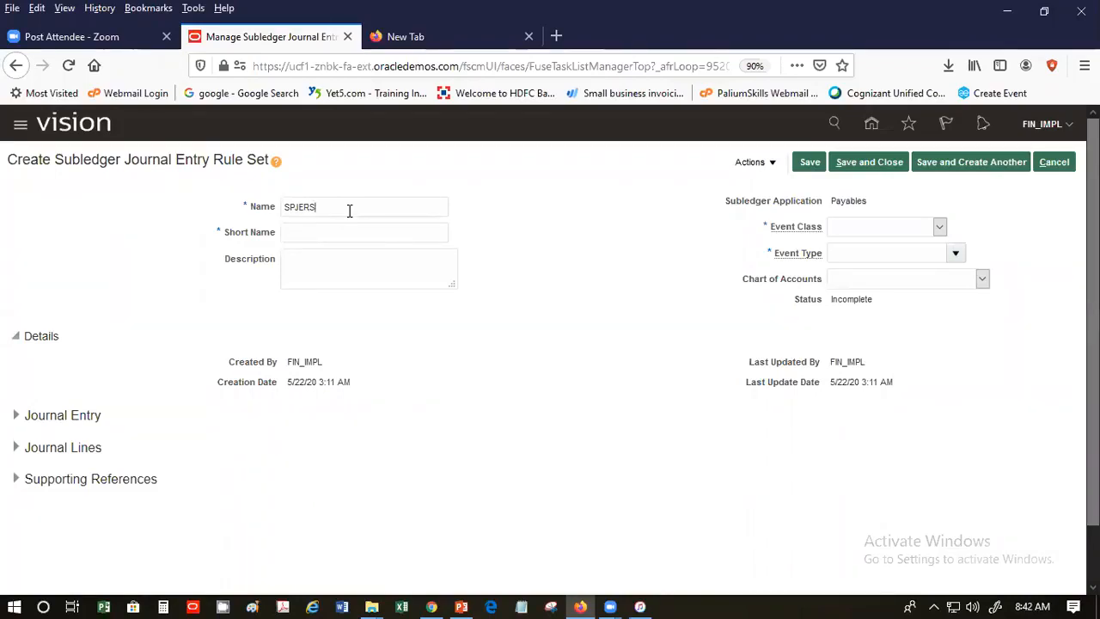
key(ctrl+a)
key(ctrl+c)
key(Tab)
key(ctrl+v)
click(284, 264)
- Set event class Invoices, event type All, and chart of accounts US Chart of Accounts
click(869, 226)
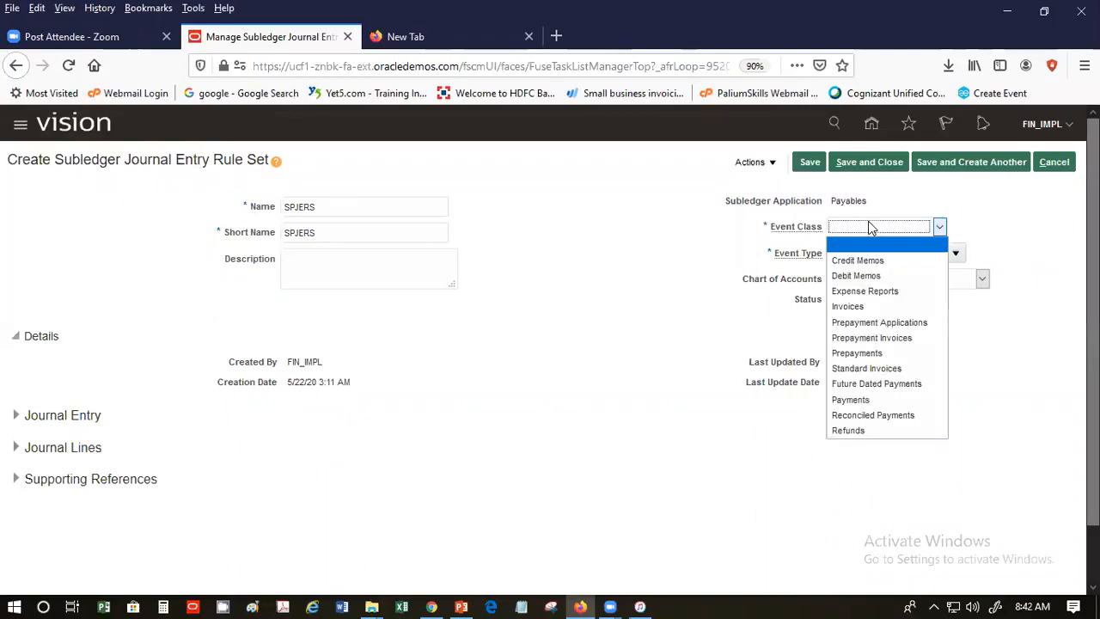
click(883, 306)
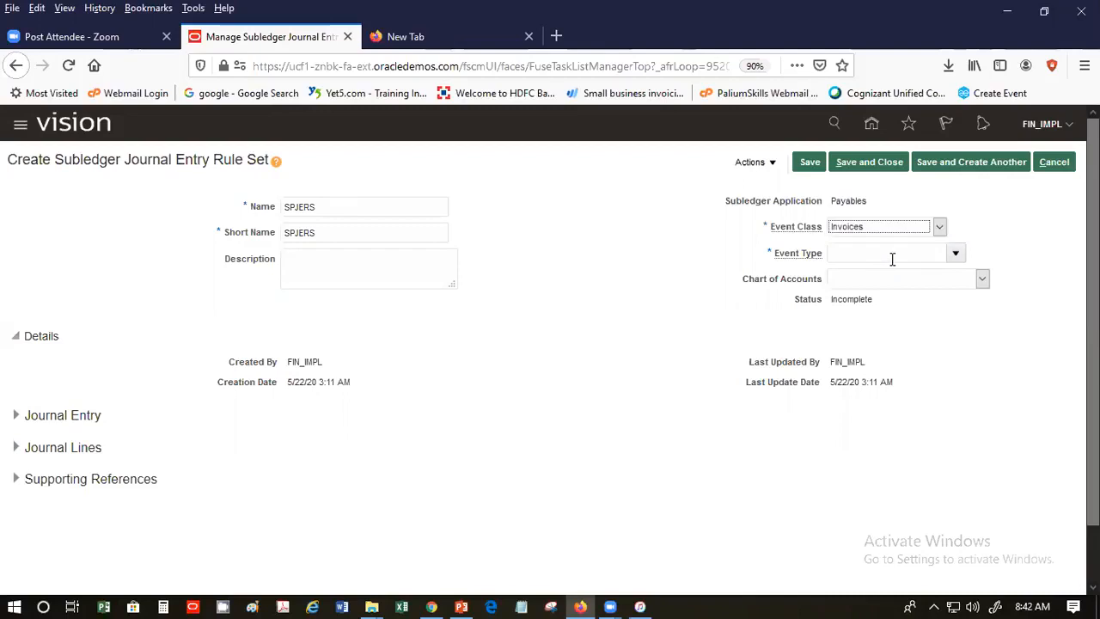
click(956, 253)
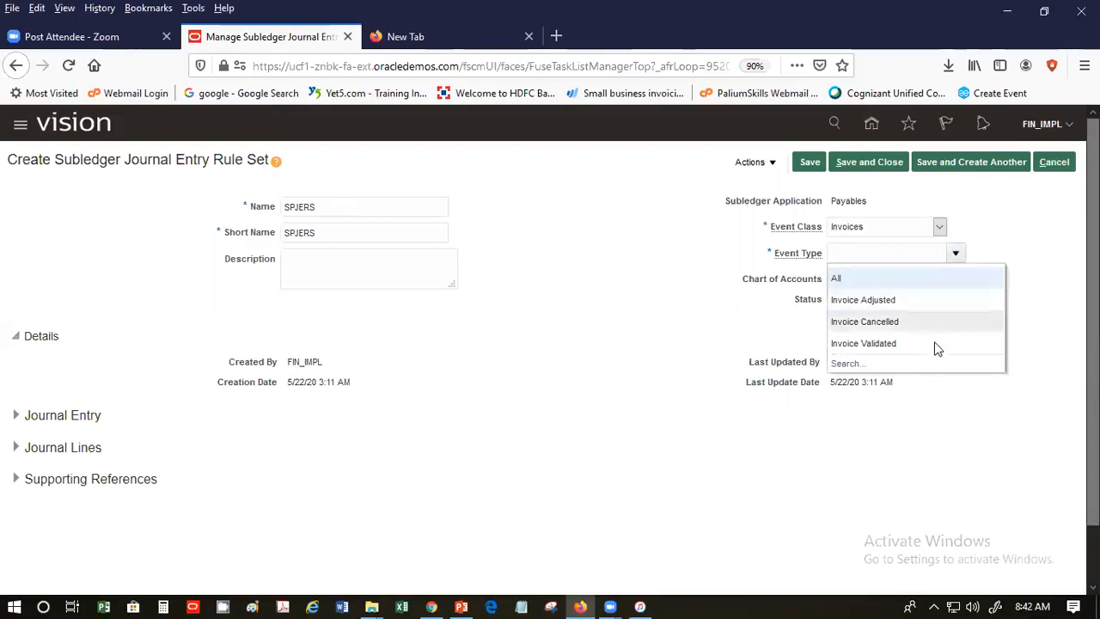
click(915, 280)
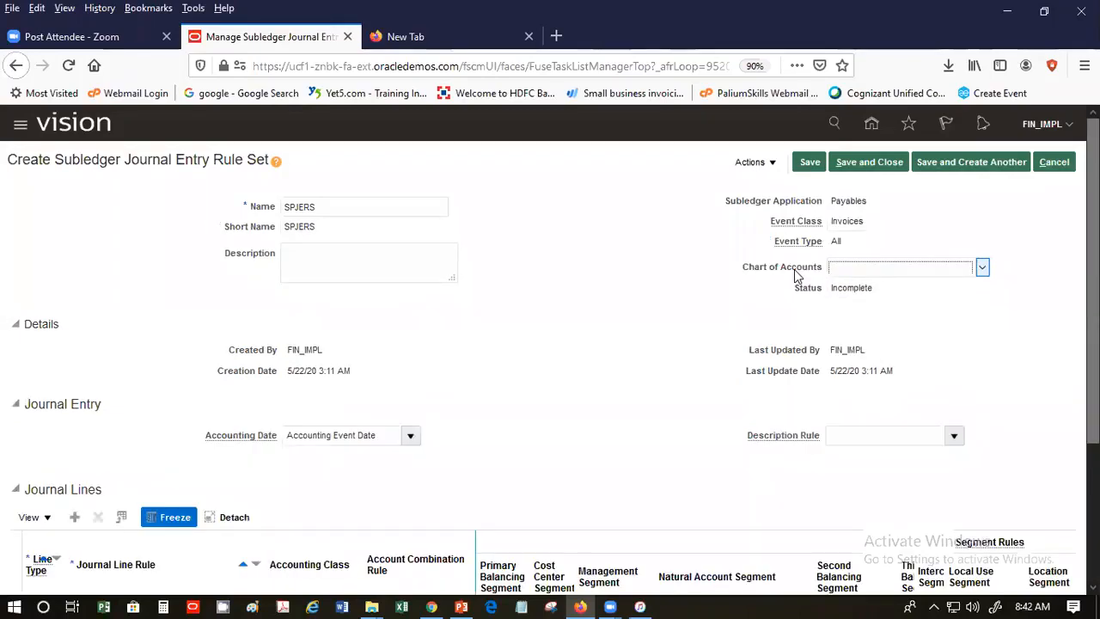
click(982, 268)
drag(984, 344, 1020, 558)
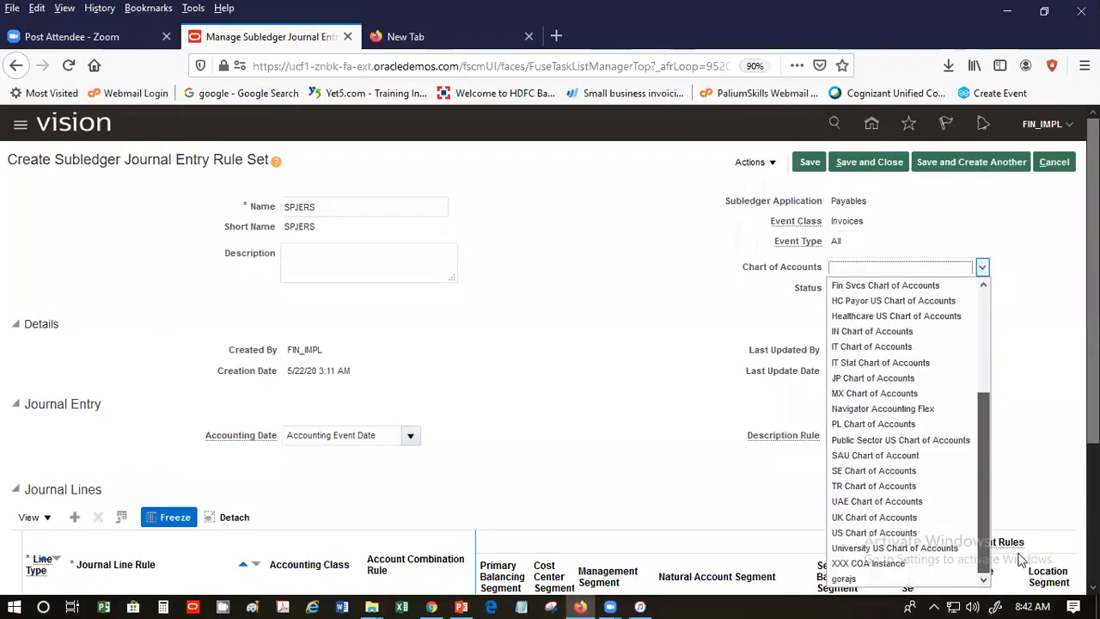
click(926, 530)
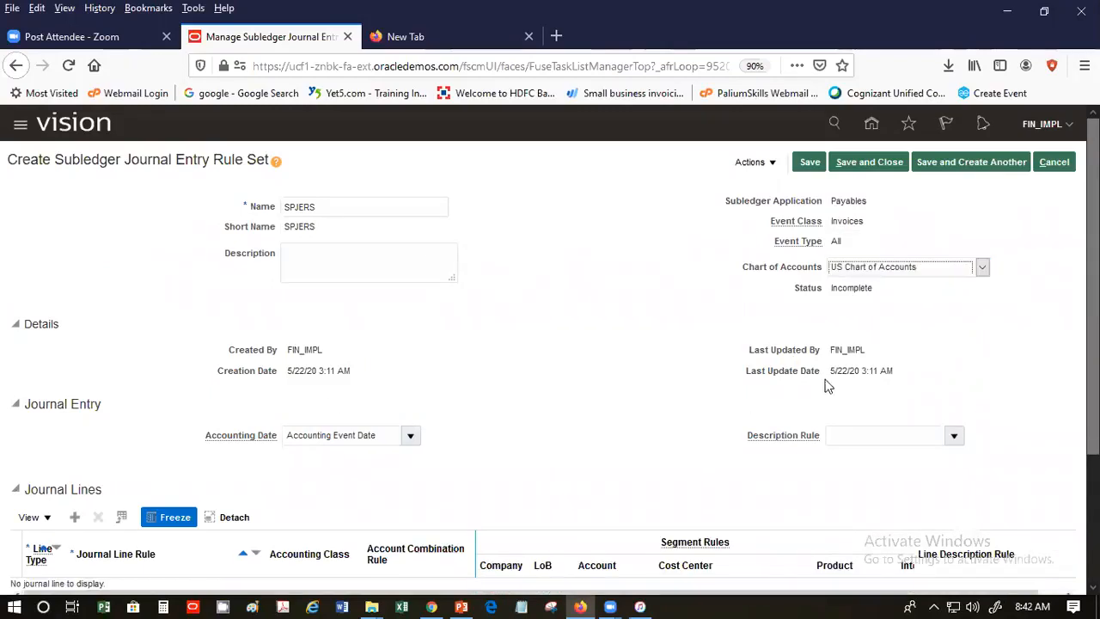
scroll(488, 371, down, 2)
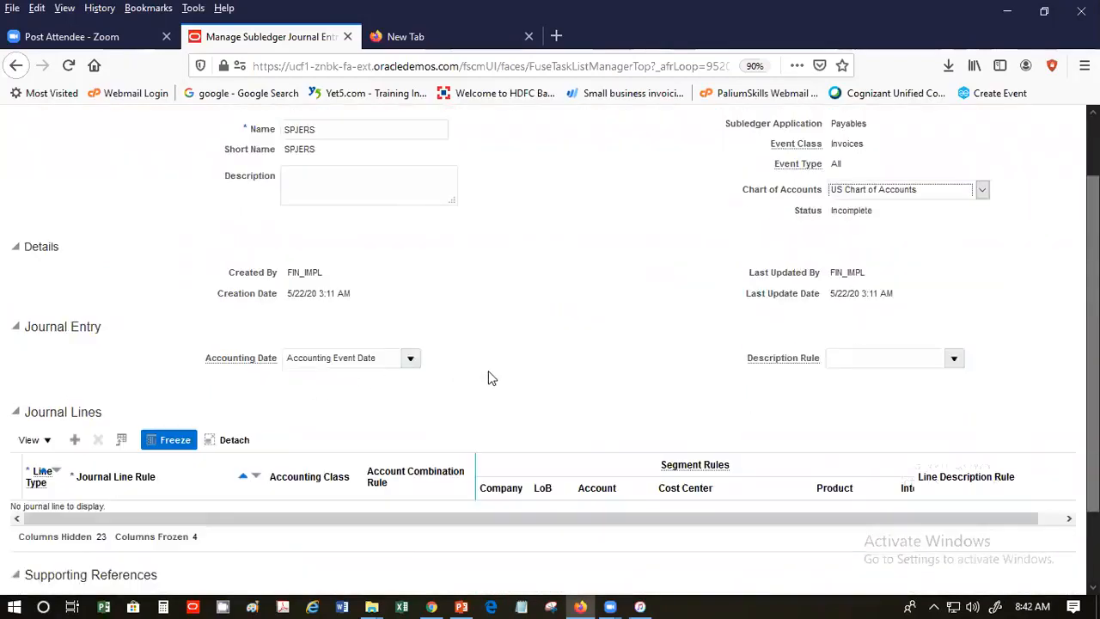
scroll(488, 370, down, 2)
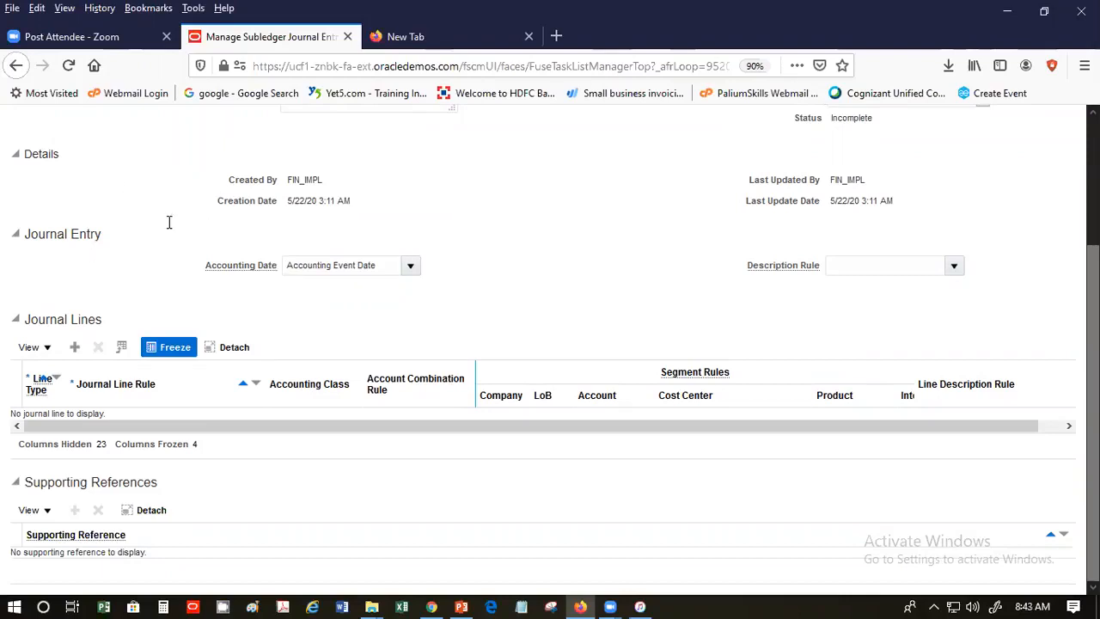
- Choose SP Description as the description rule and add a blank journal line
click(380, 269)
click(955, 266)
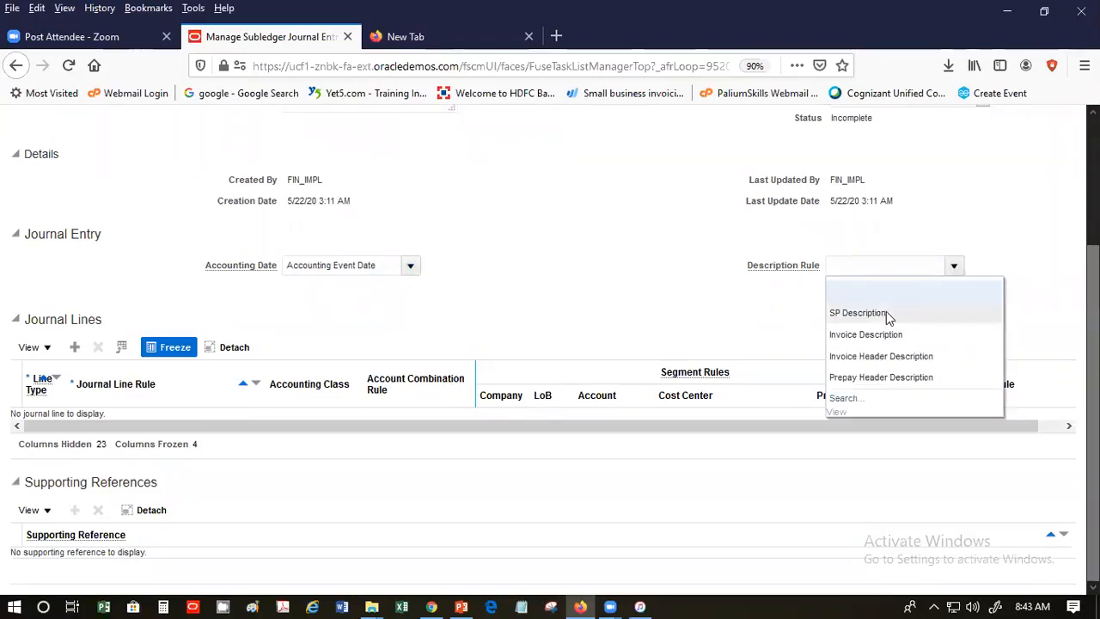
click(850, 313)
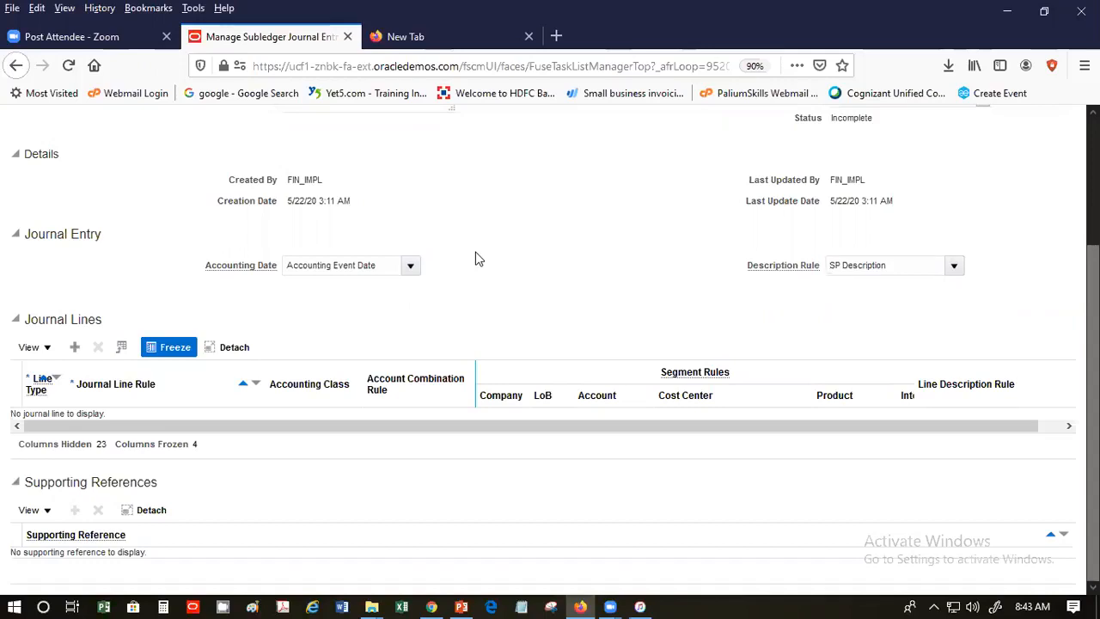
click(74, 348)
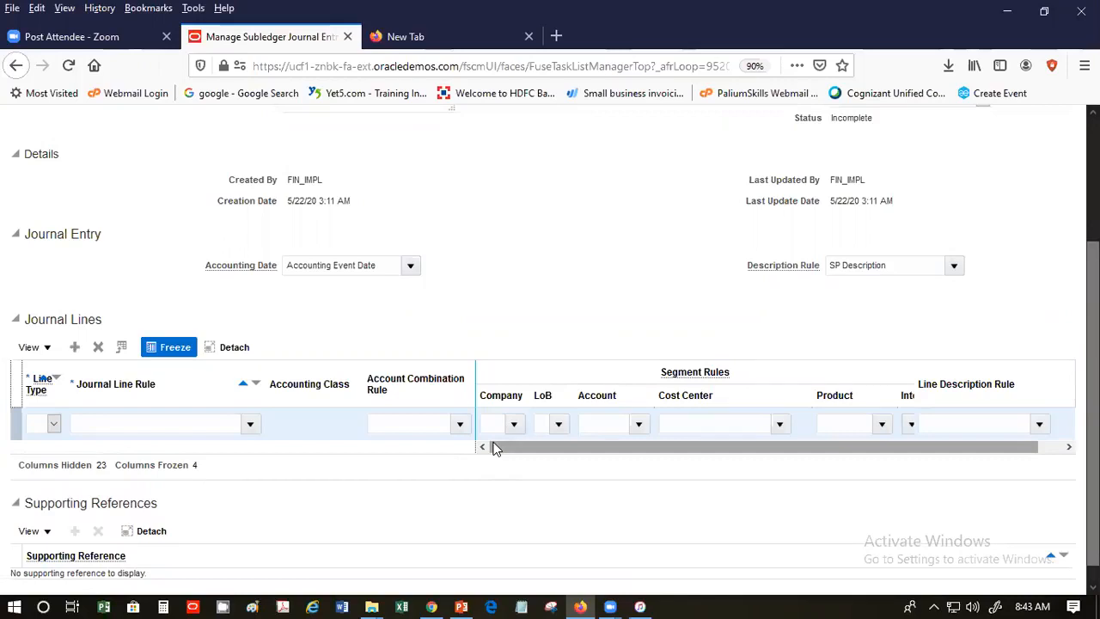
- Make the line Credit with SP Credit Line, SP Liability Rule, SP Department Rule cost center; add another line
click(53, 424)
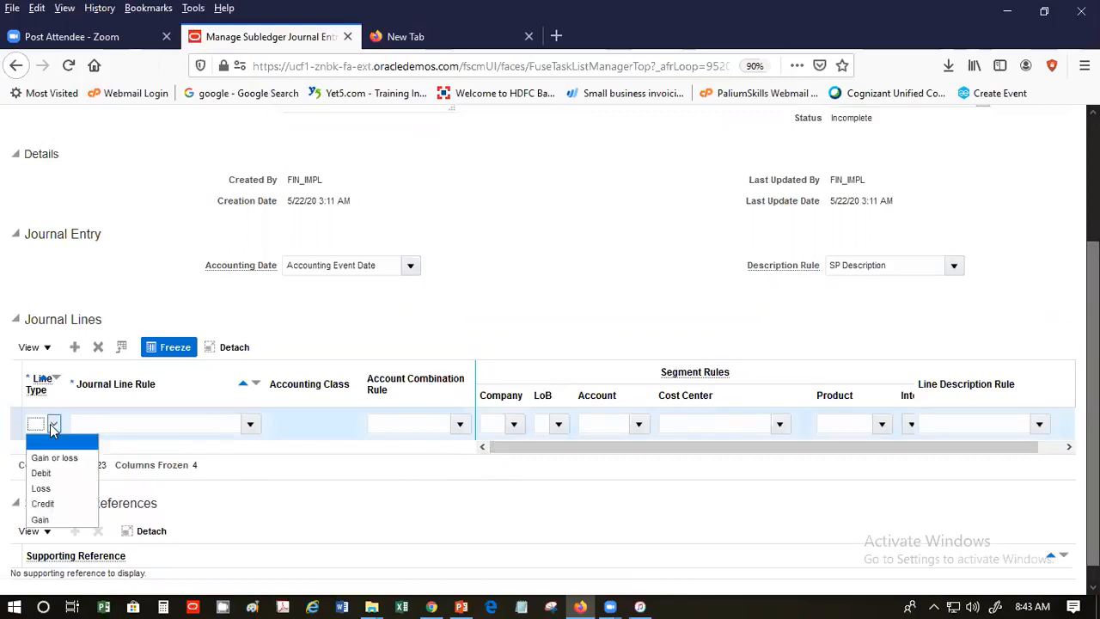
click(80, 503)
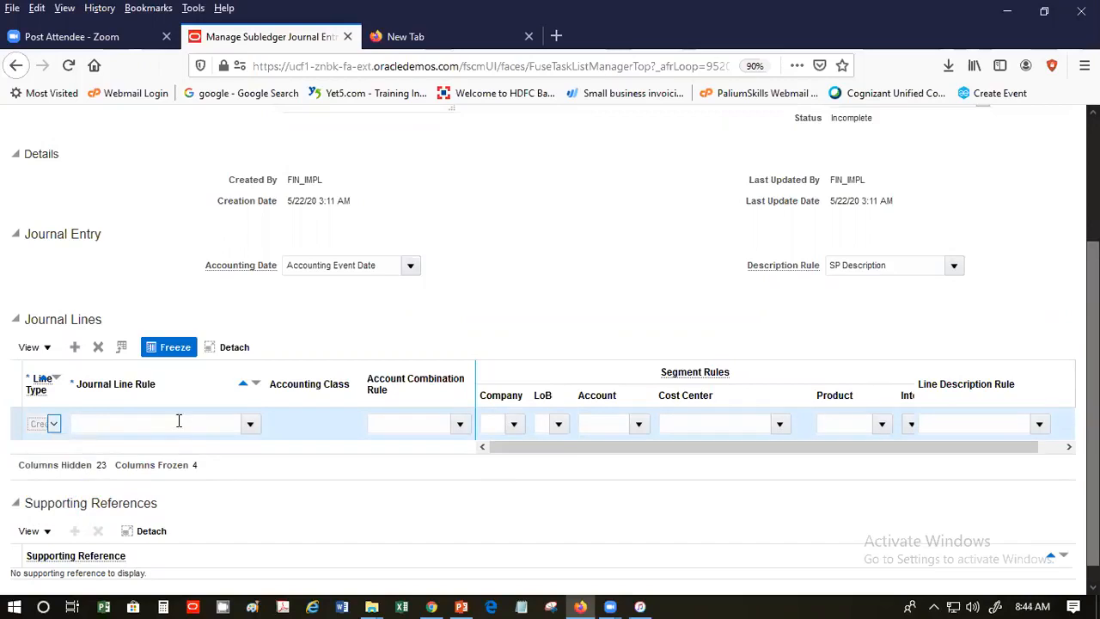
click(250, 425)
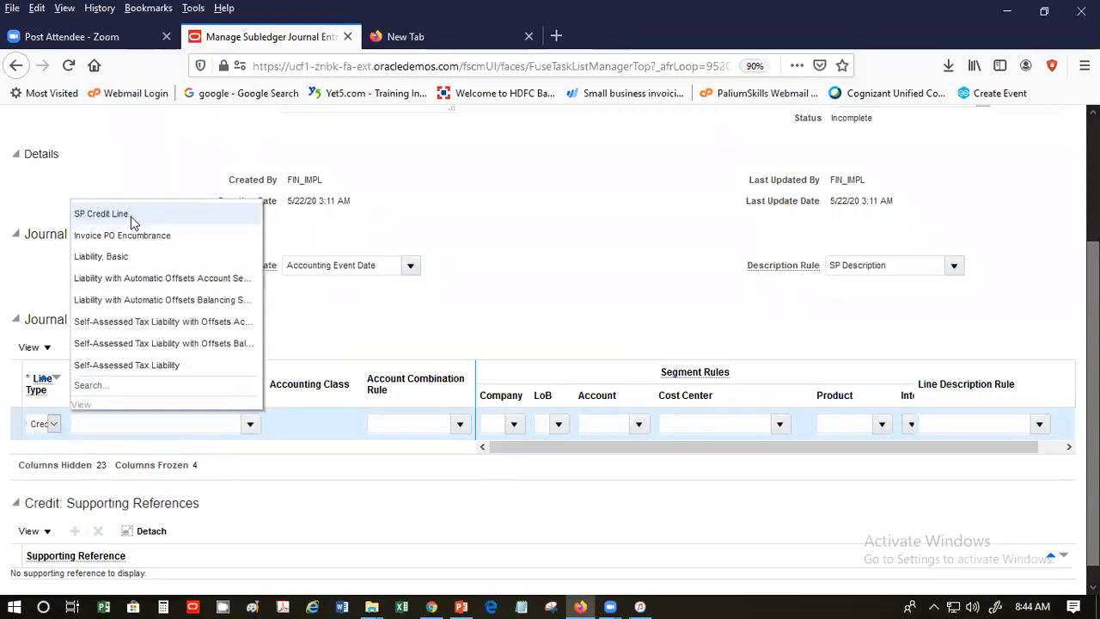
click(96, 213)
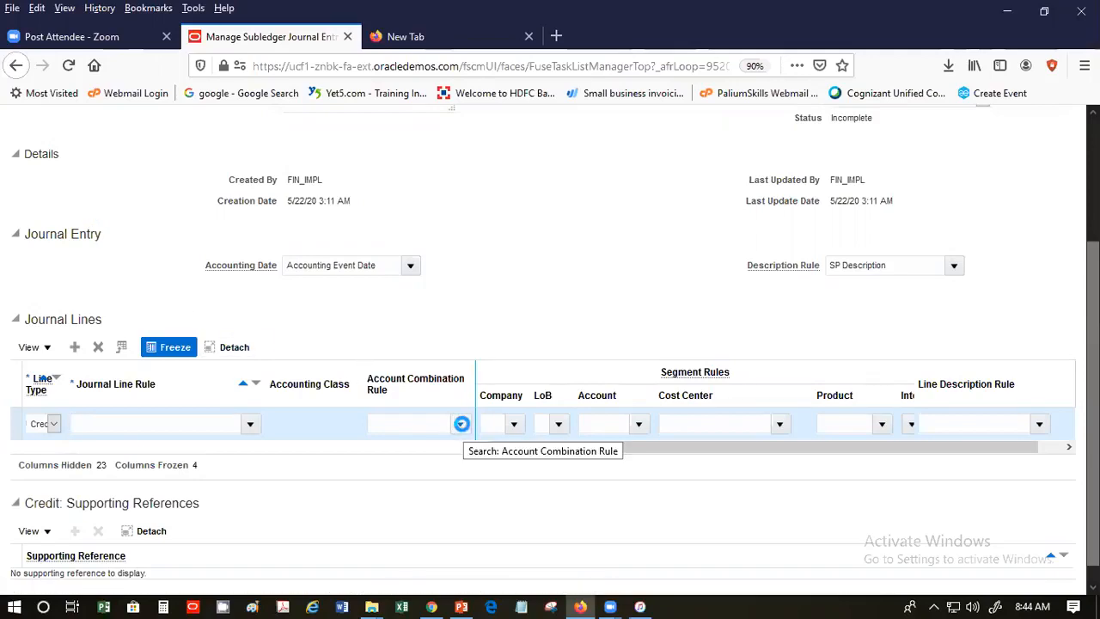
click(462, 424)
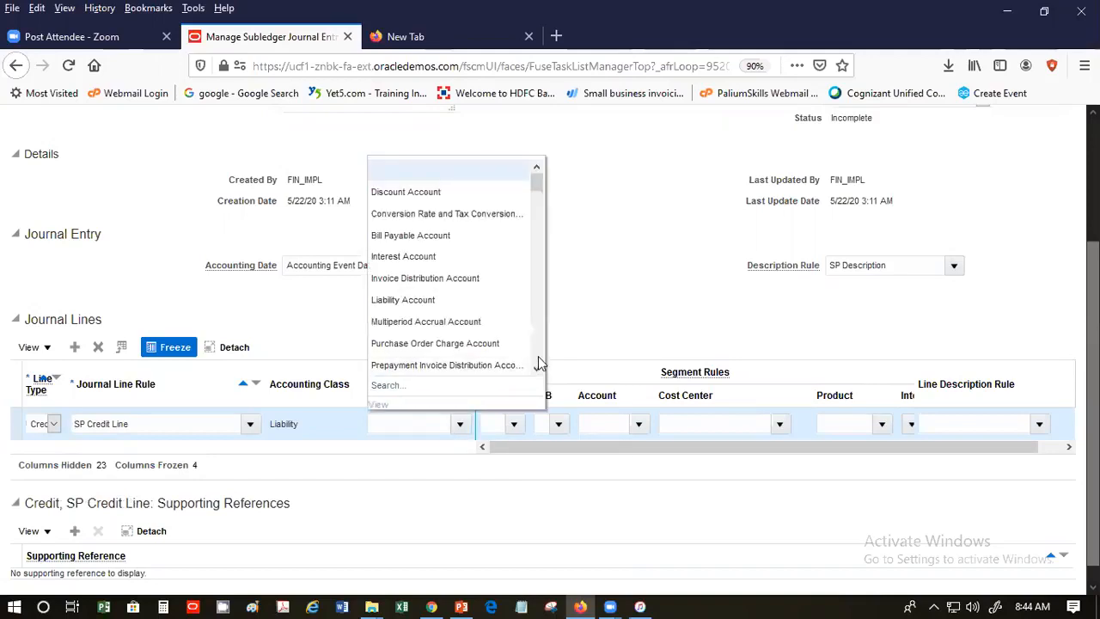
scroll(539, 362, down, 3)
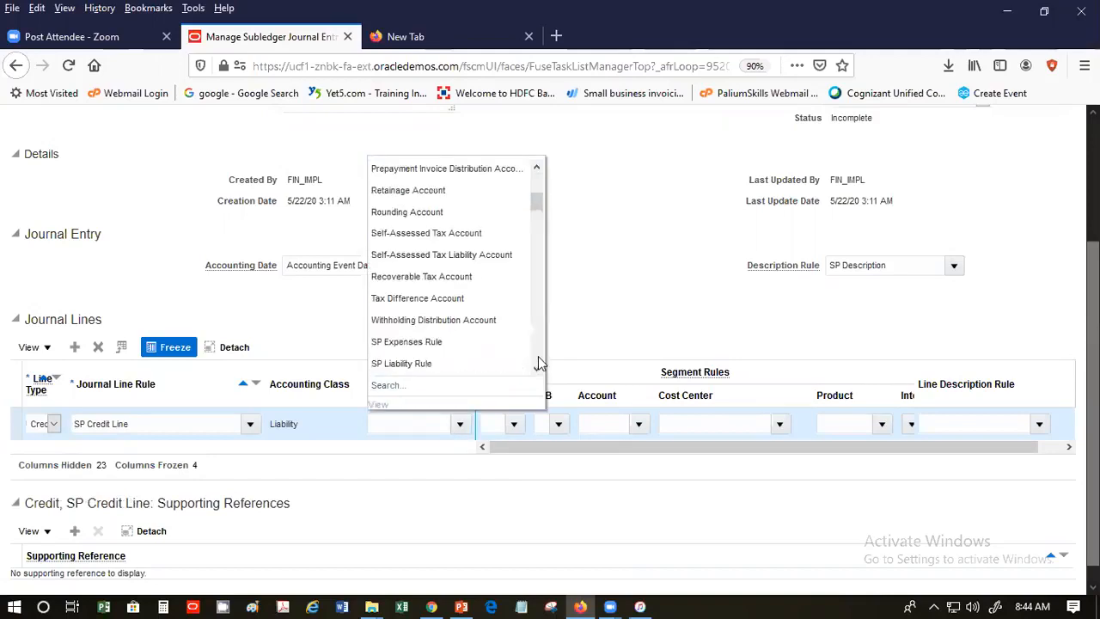
click(481, 363)
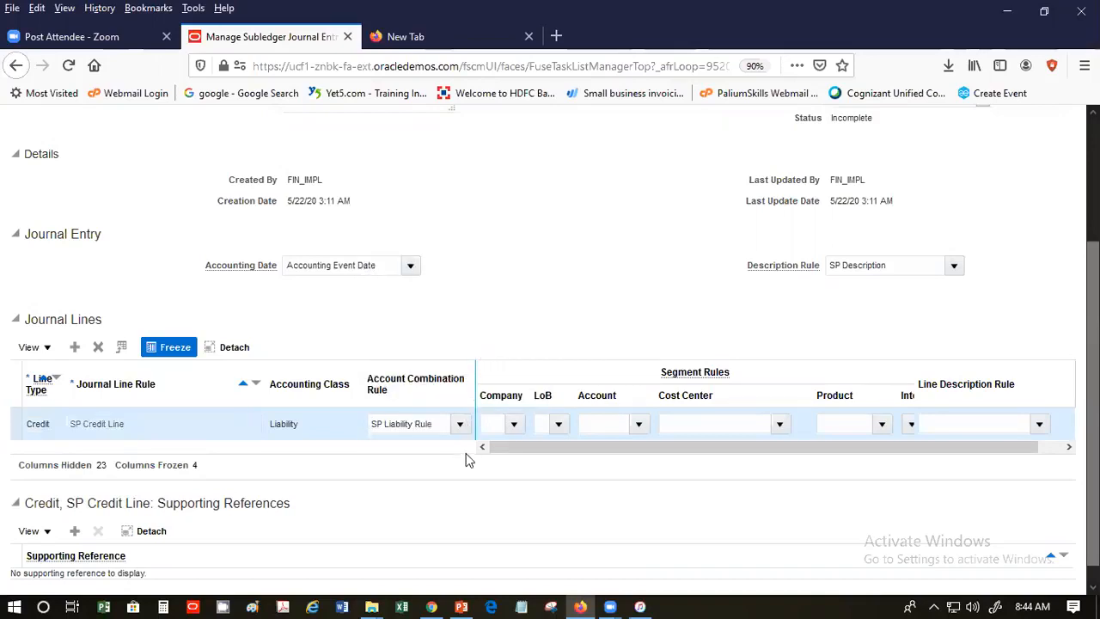
click(780, 423)
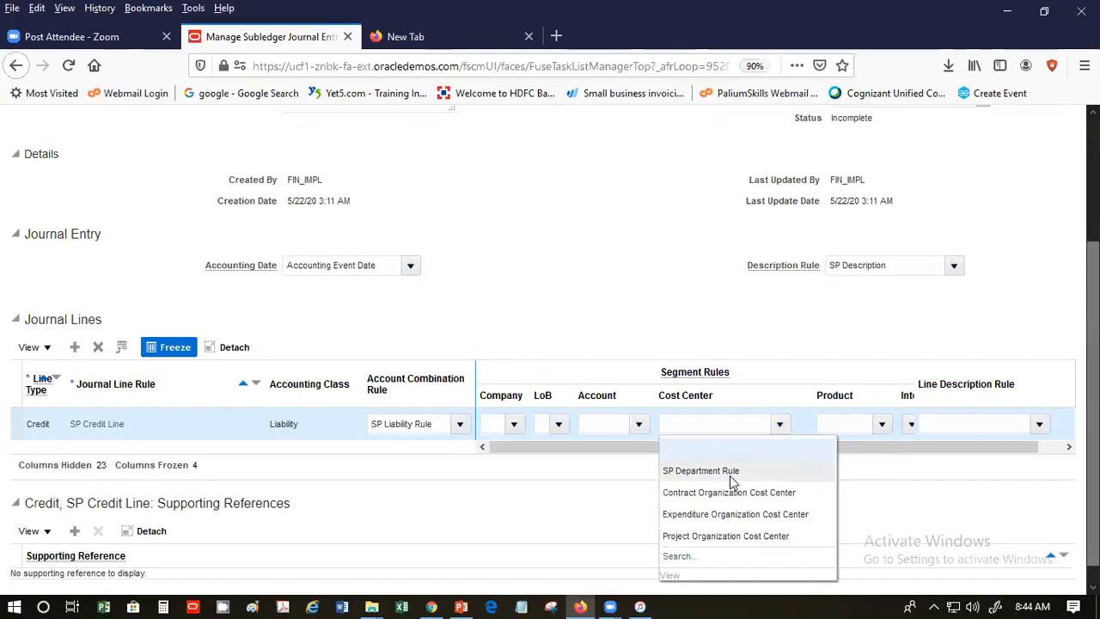
click(730, 471)
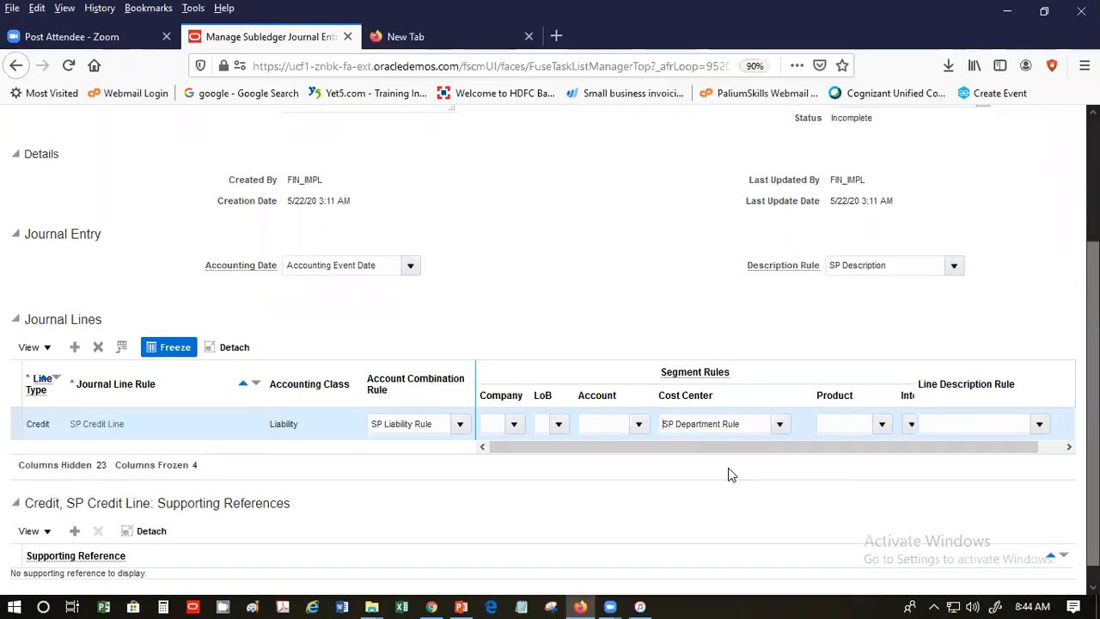
click(75, 348)
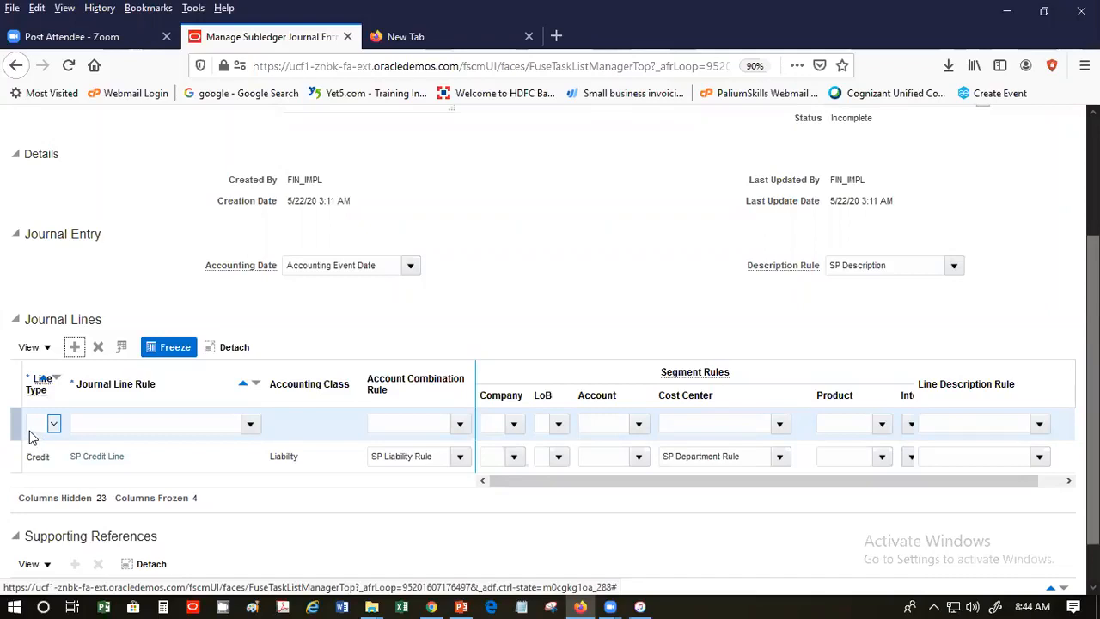
- Make the second line a Debit using SP Debit Line and SP Expenses Rule
click(53, 422)
click(58, 473)
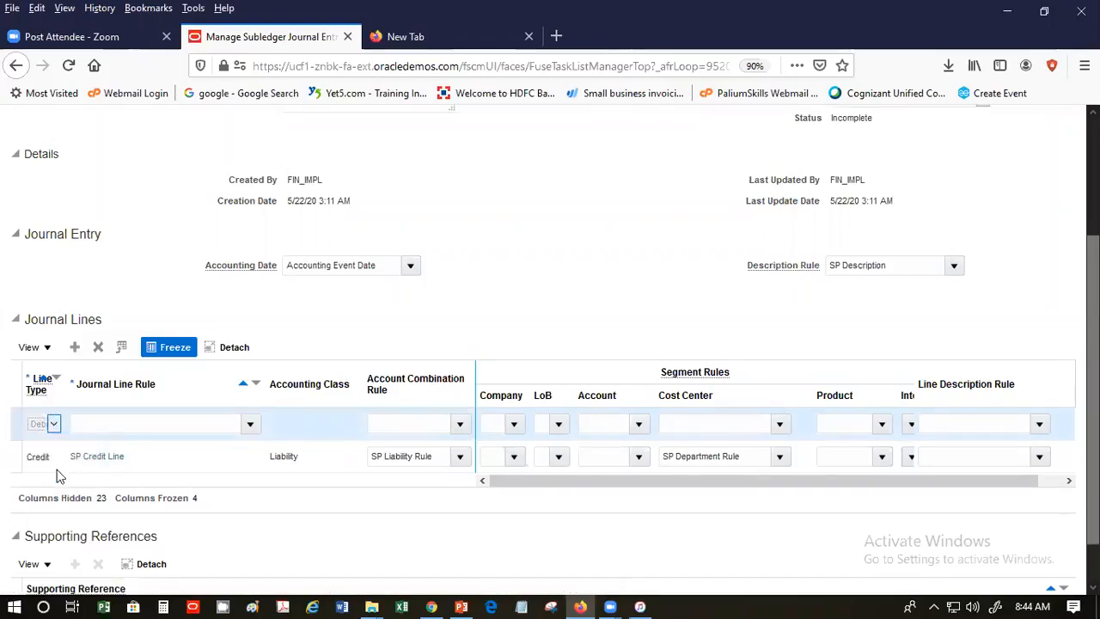
click(250, 424)
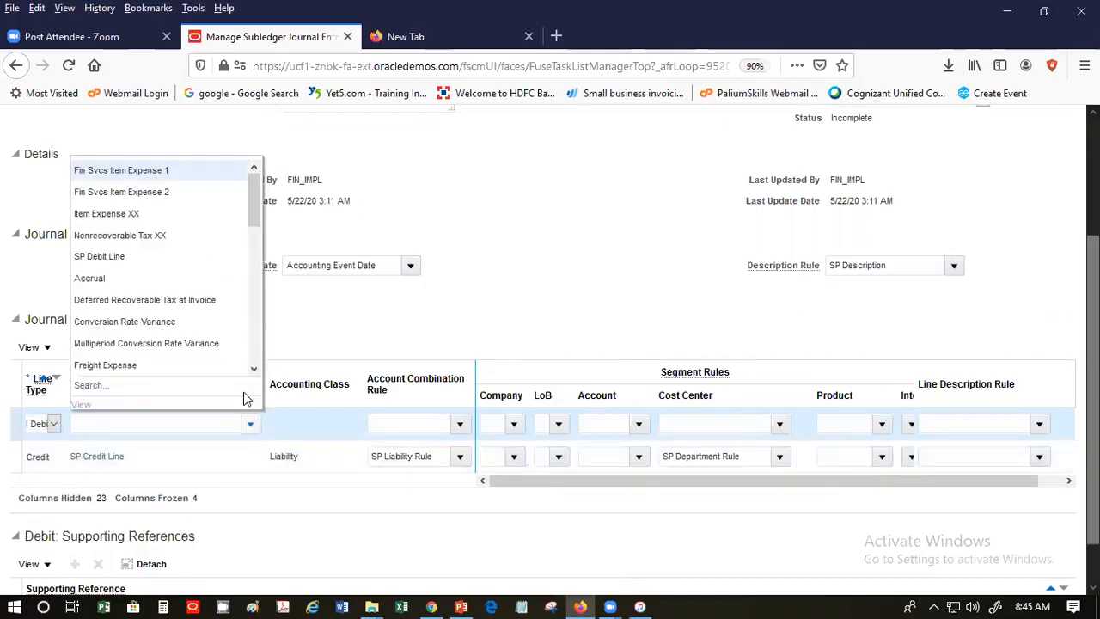
click(193, 256)
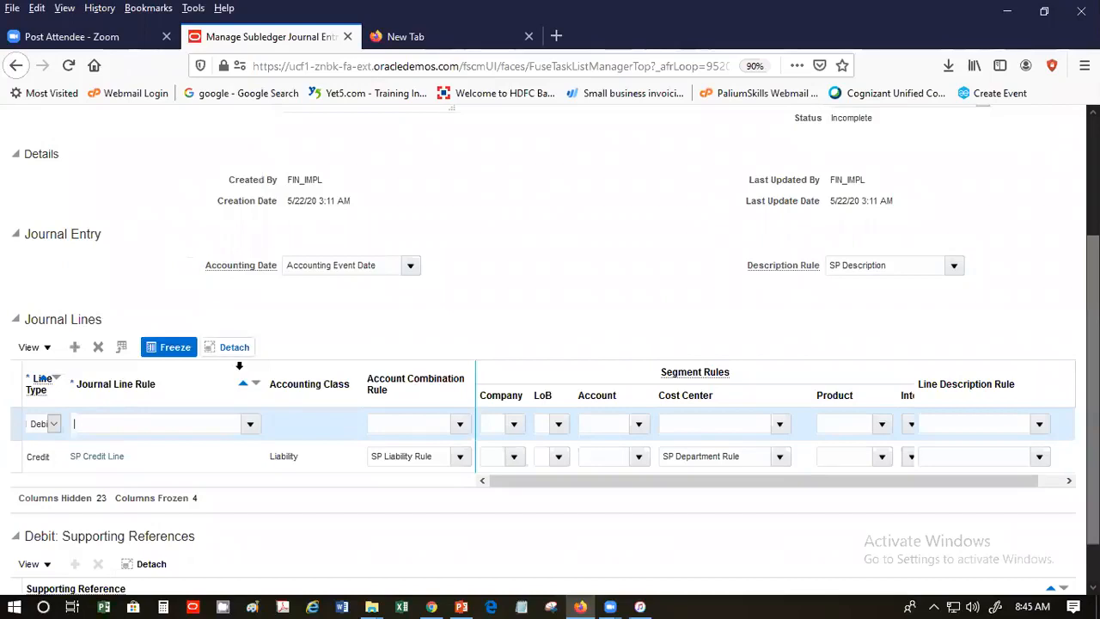
click(460, 424)
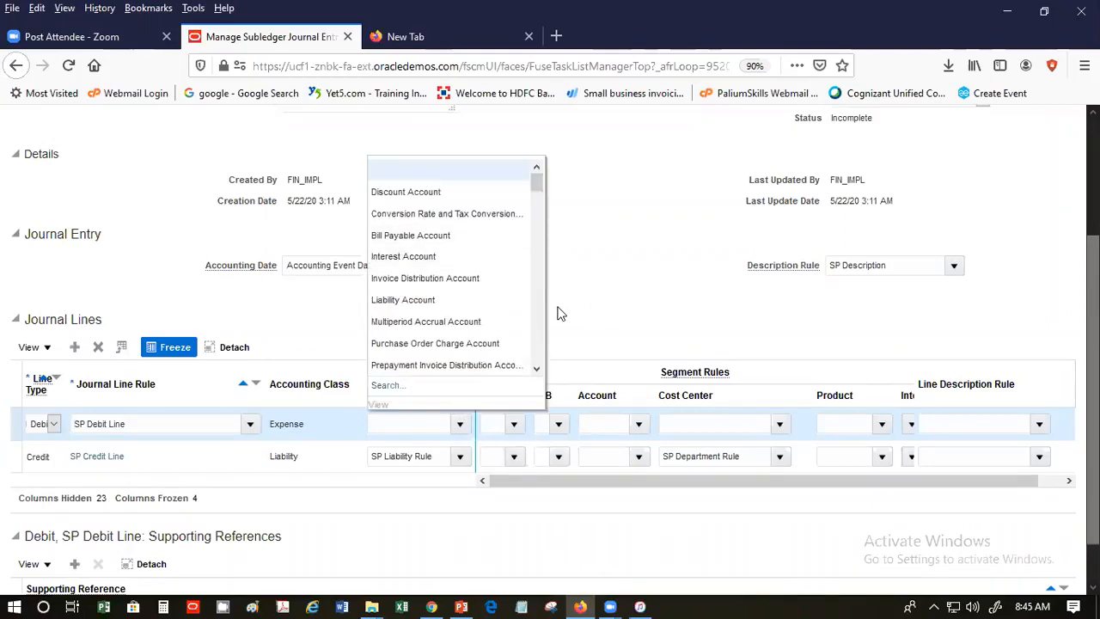
scroll(540, 313, down, 3)
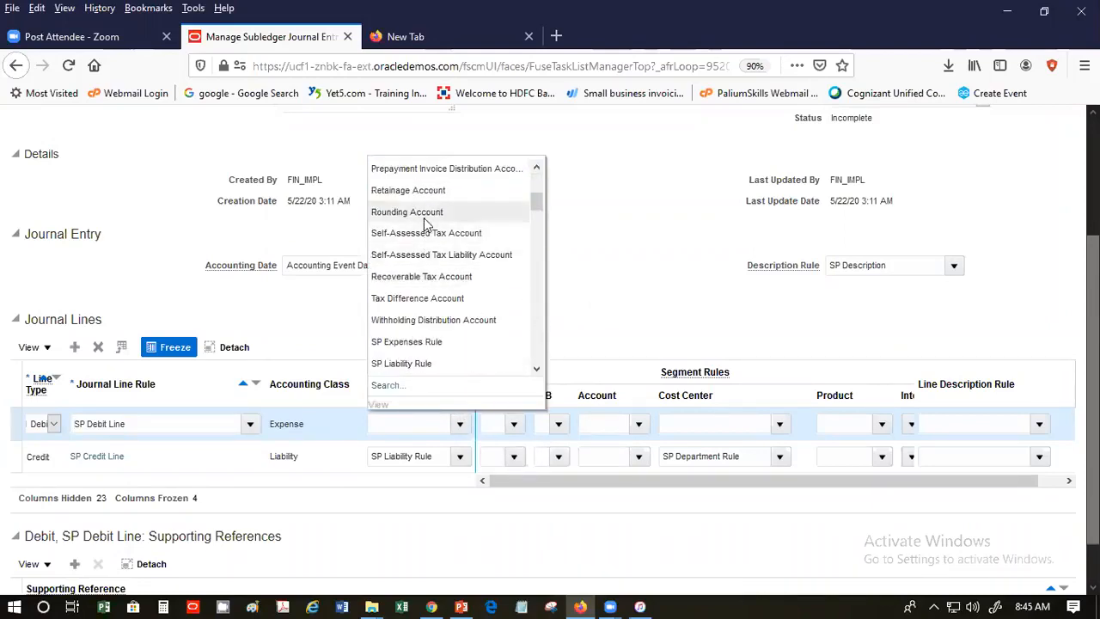
click(453, 342)
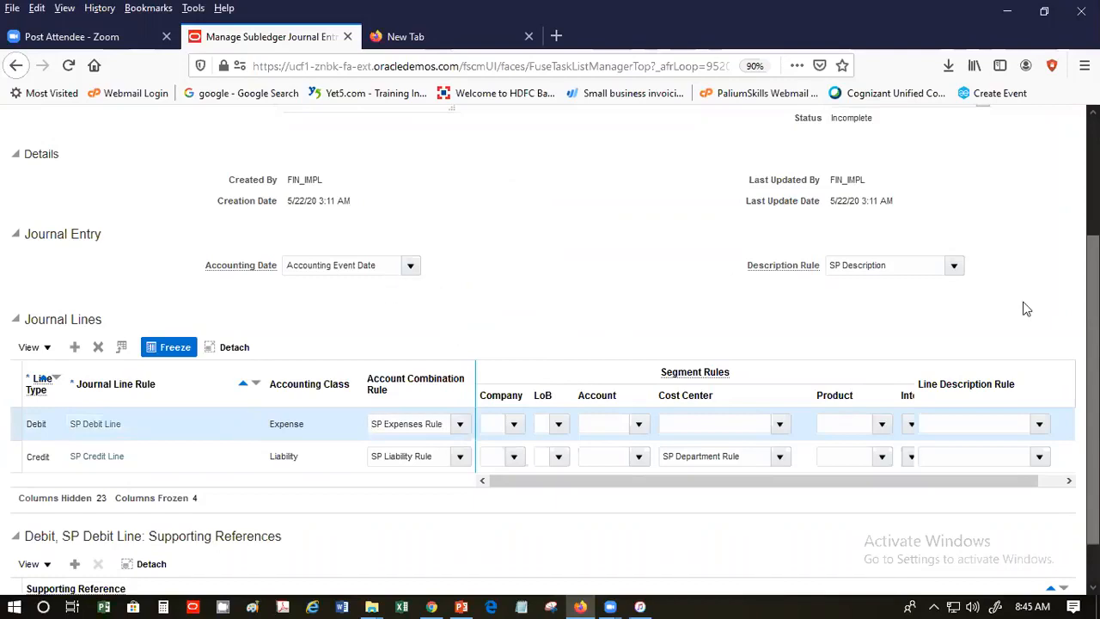
drag(1093, 344, 1093, 225)
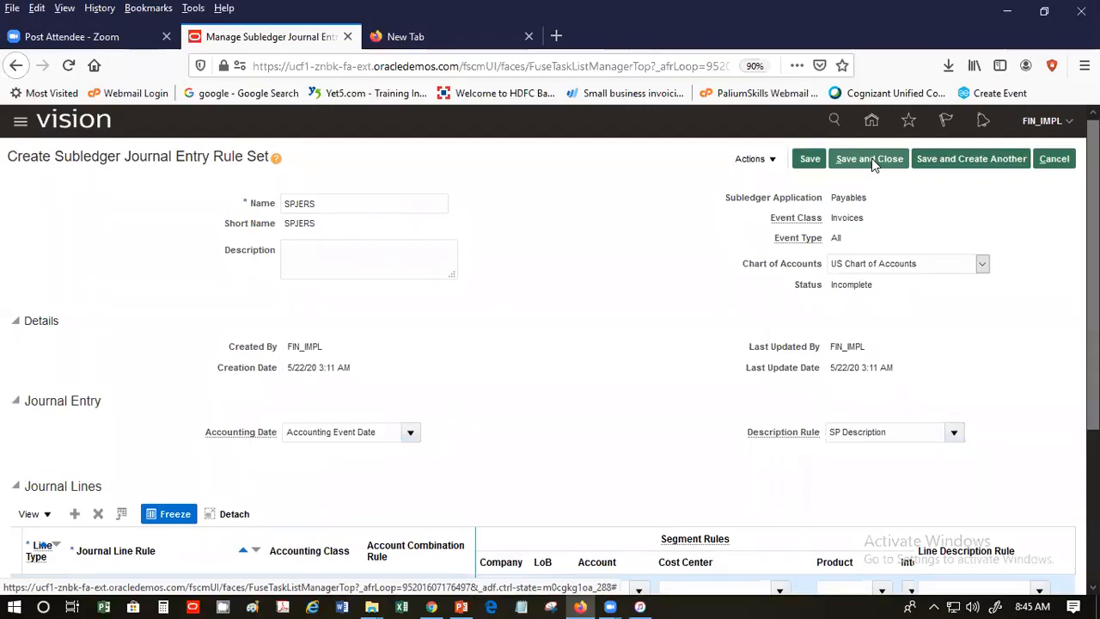
- Save and close SPJERS and check that it is listed as Incomplete
click(871, 158)
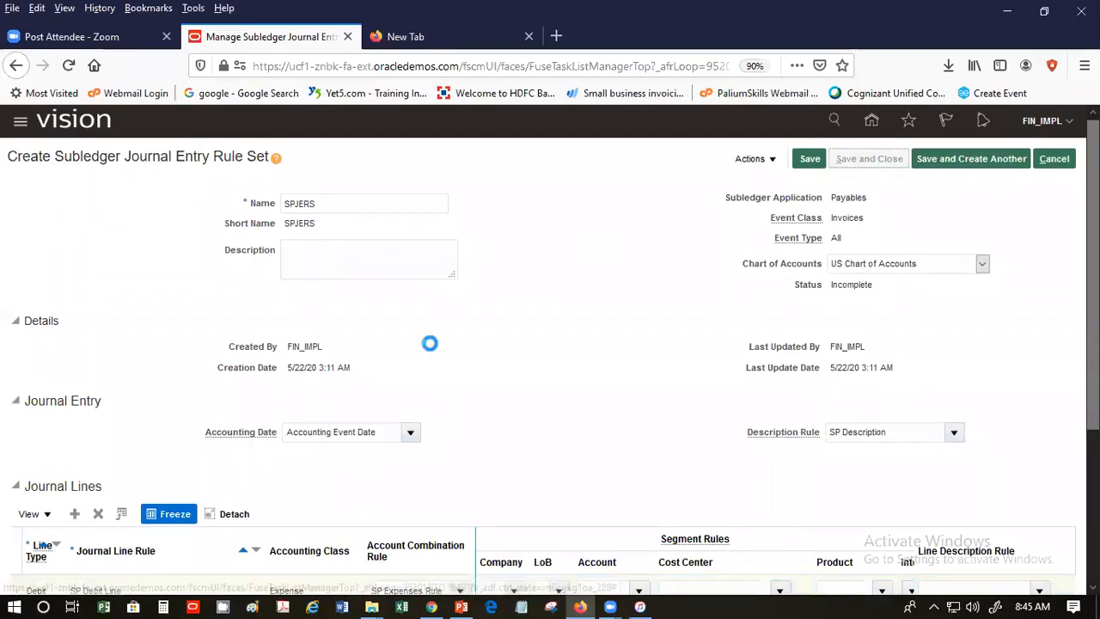
scroll(457, 329, down, 2)
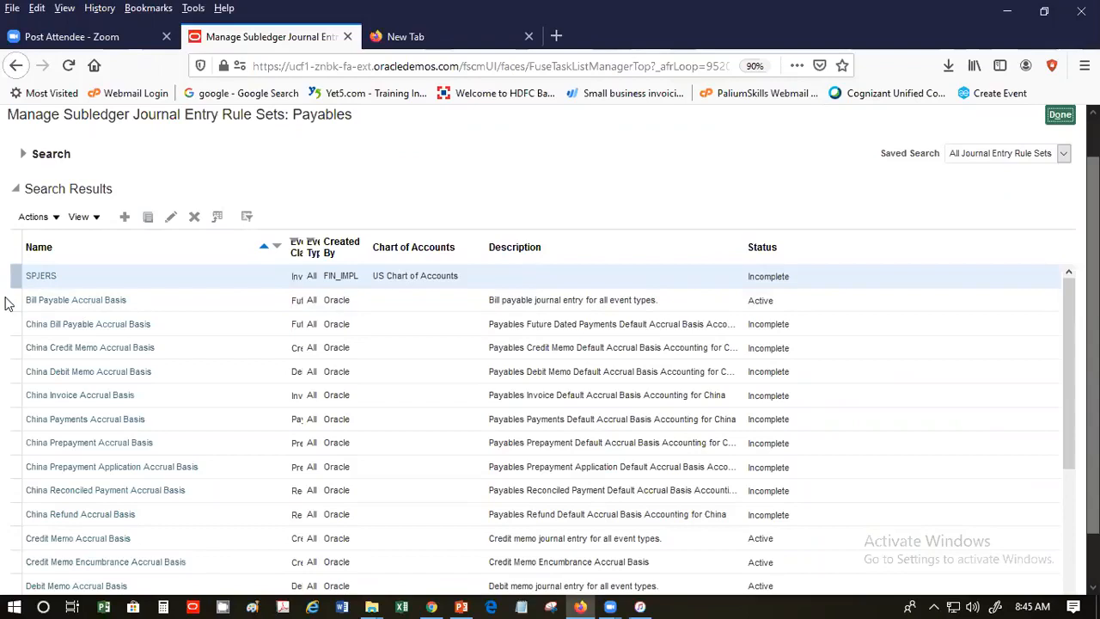
double_click(759, 277)
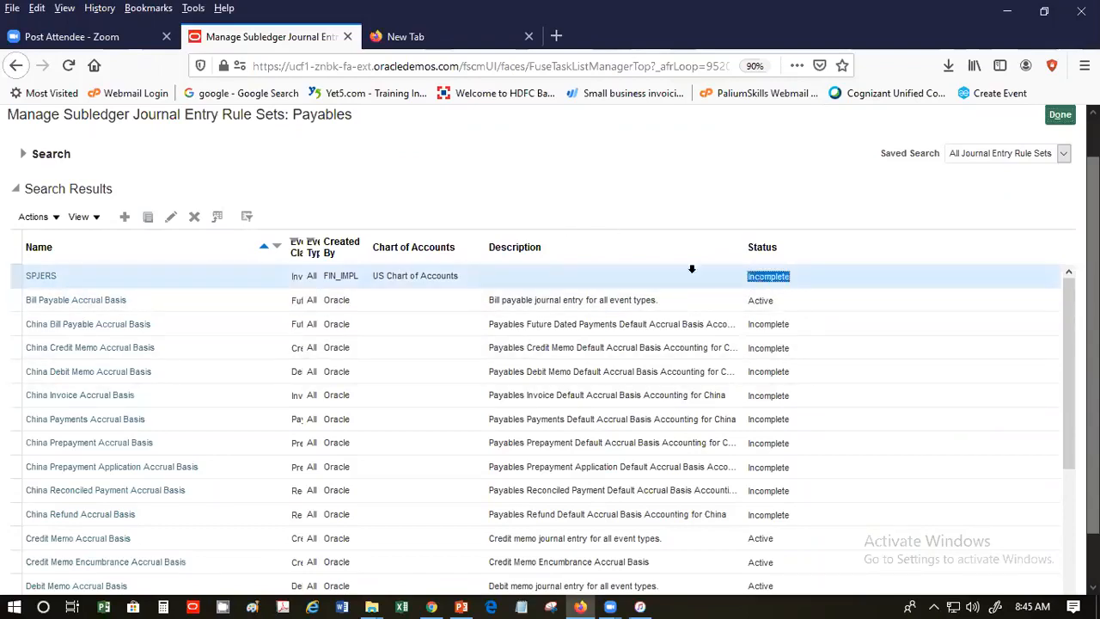
click(51, 223)
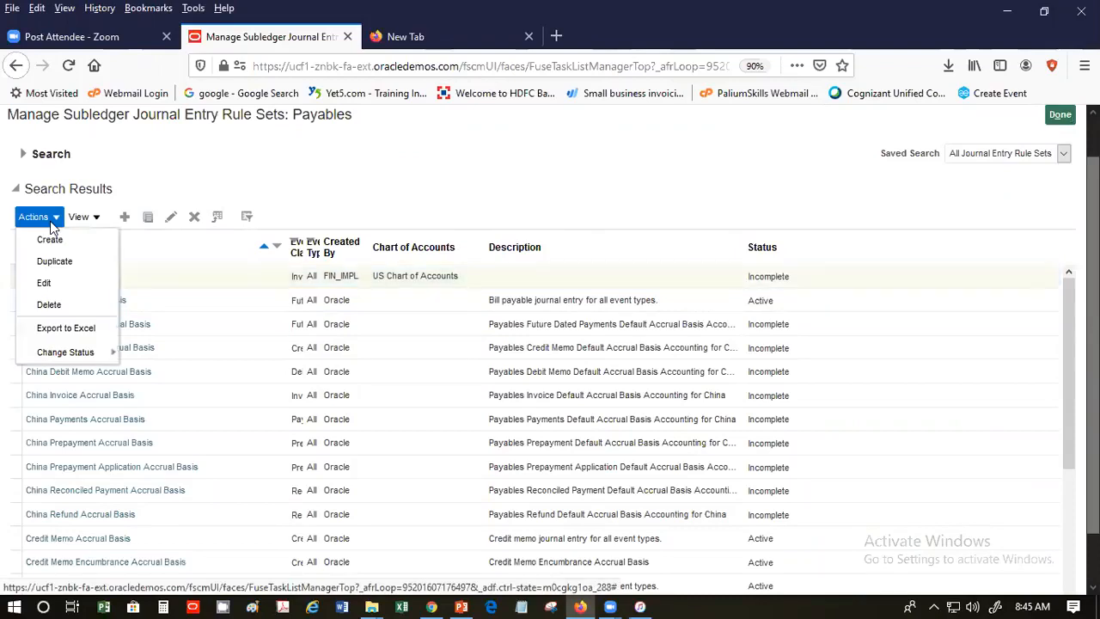
- Activate SPJERS via Actions > Change Status, confirm the warning, and leave the rule sets page
click(272, 165)
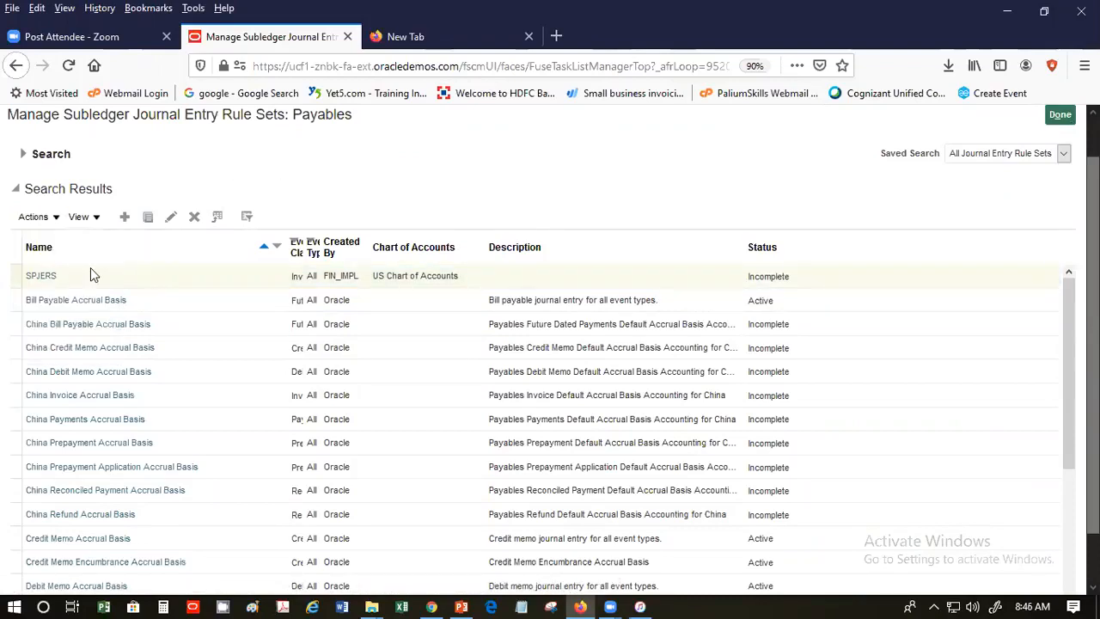
click(35, 216)
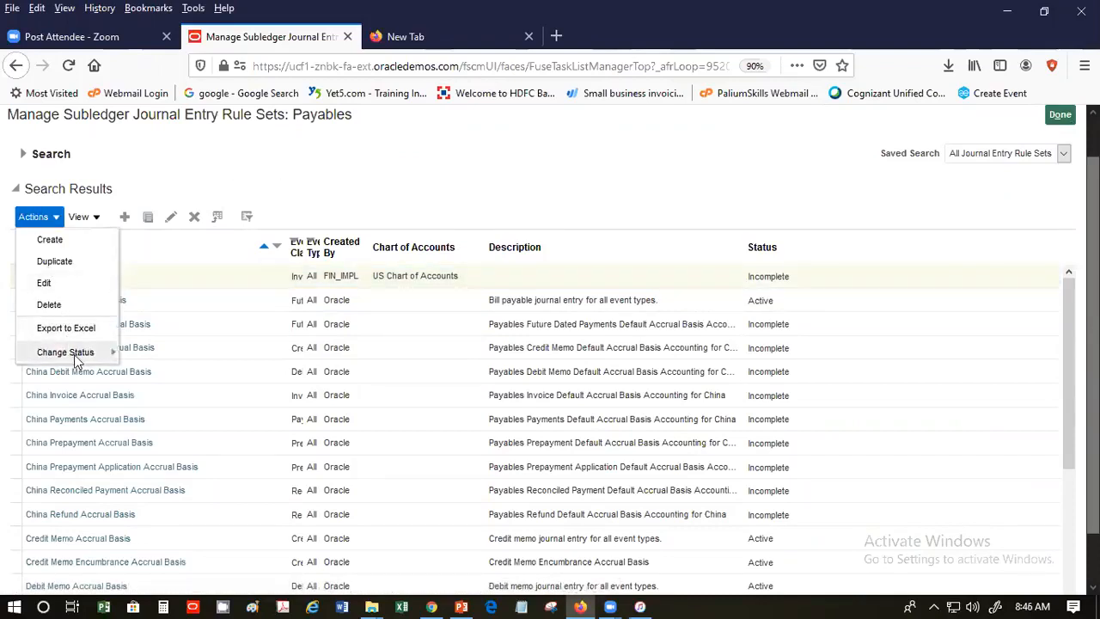
mouse_move(77, 361)
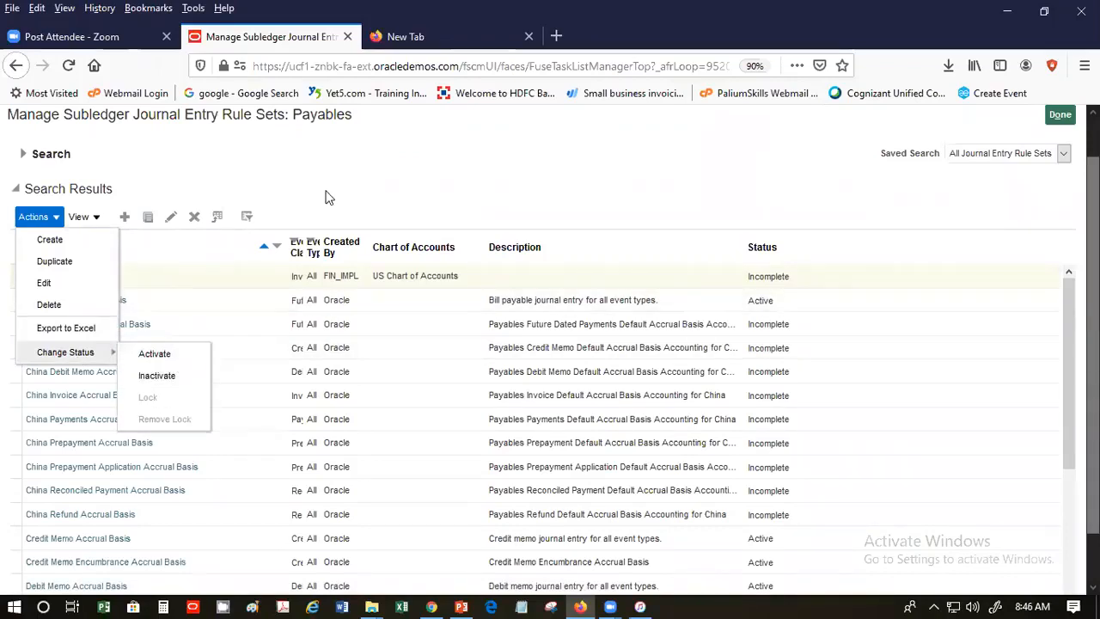
click(162, 359)
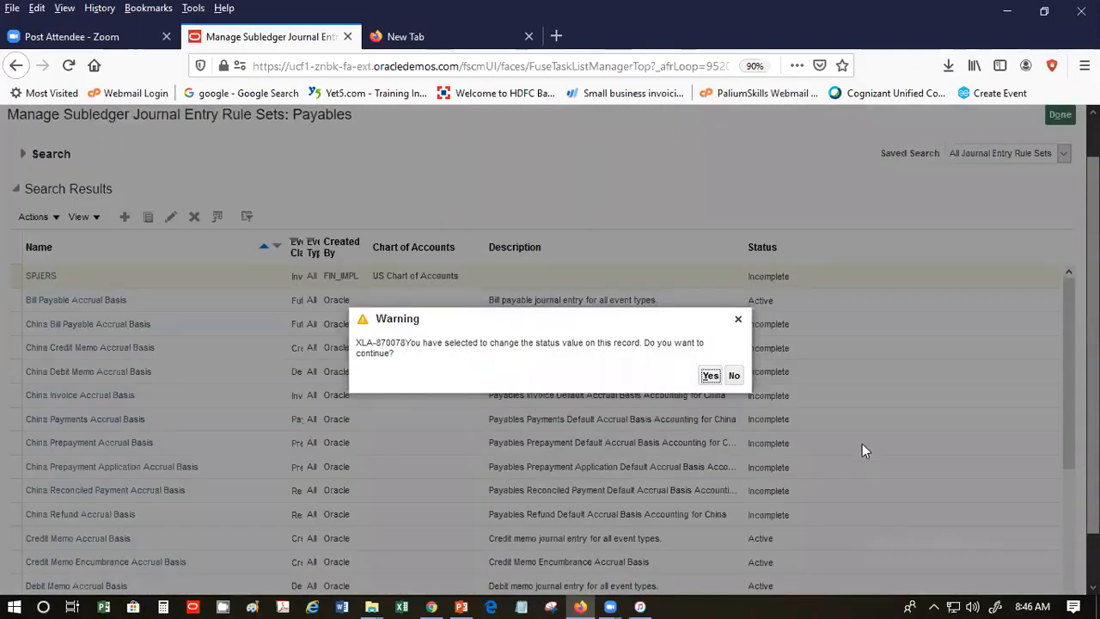
click(710, 376)
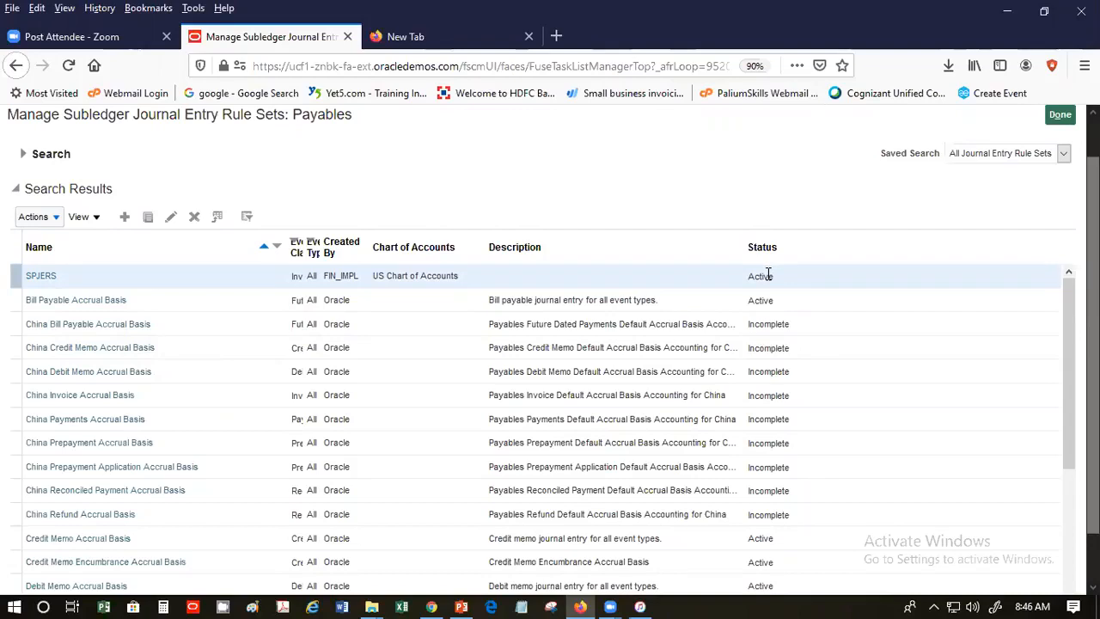
click(1064, 117)
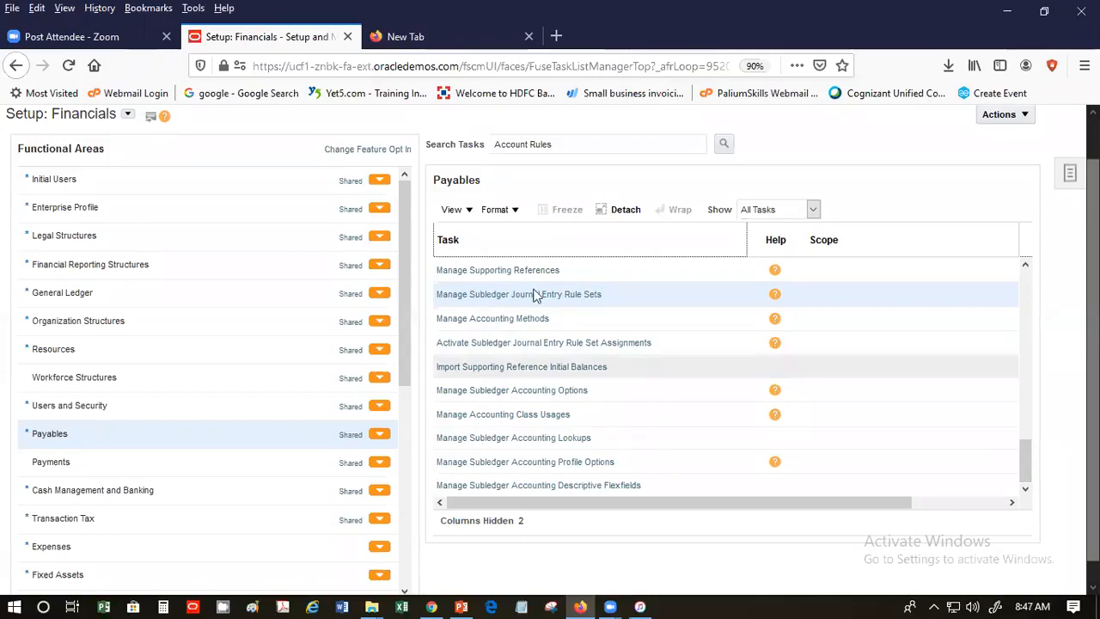
- Search the setup tasks for 'Ledger' and close the stray File Explorer window
triple_click(562, 144)
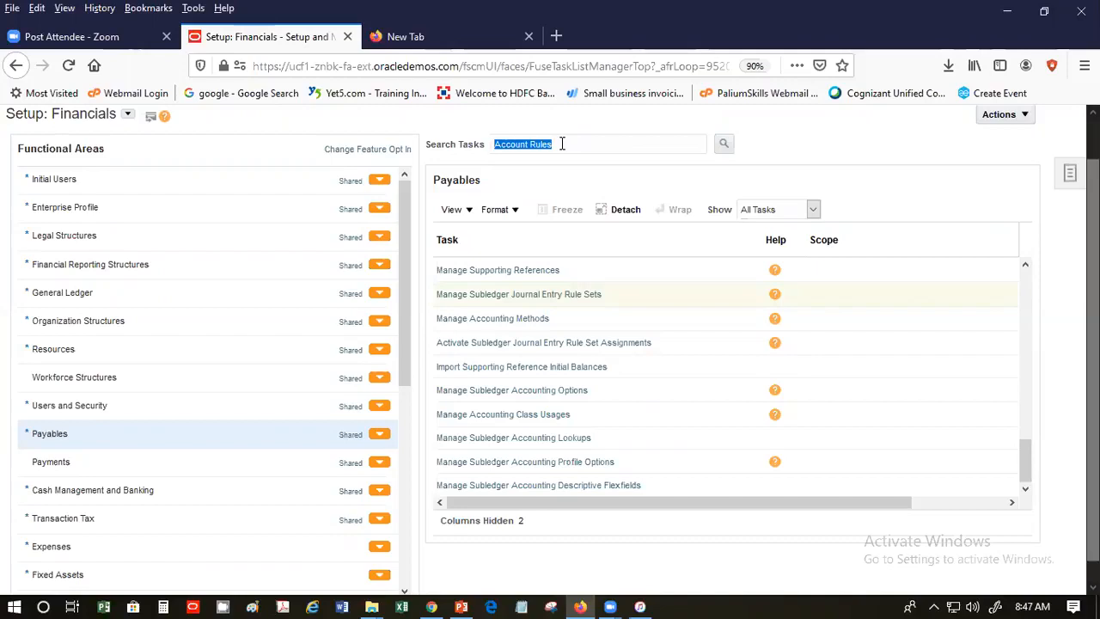
text(Ledger)
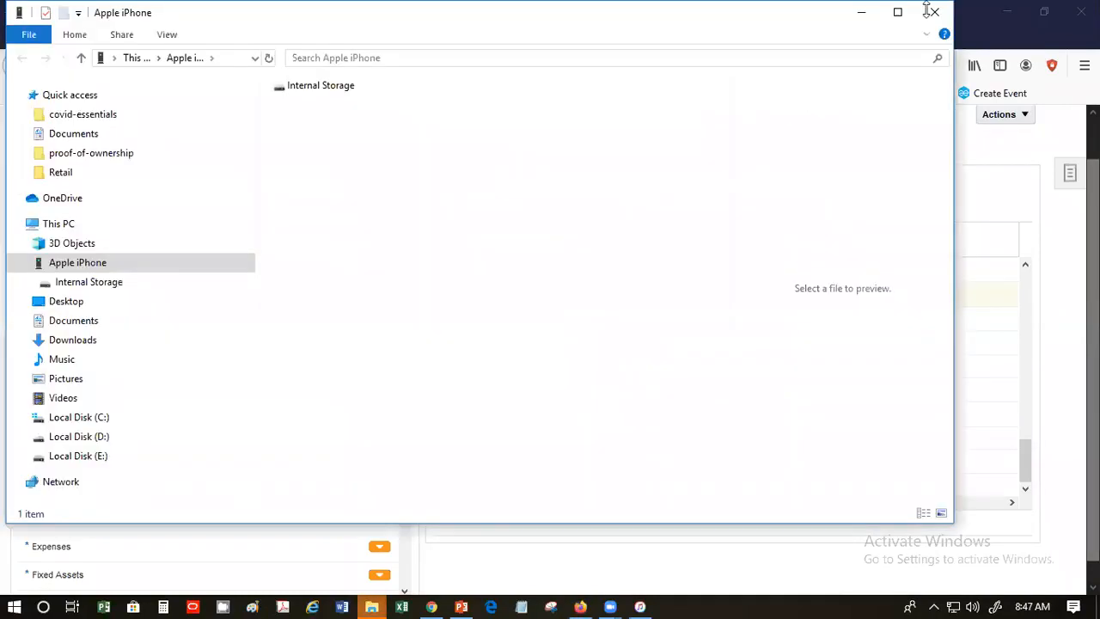
click(933, 12)
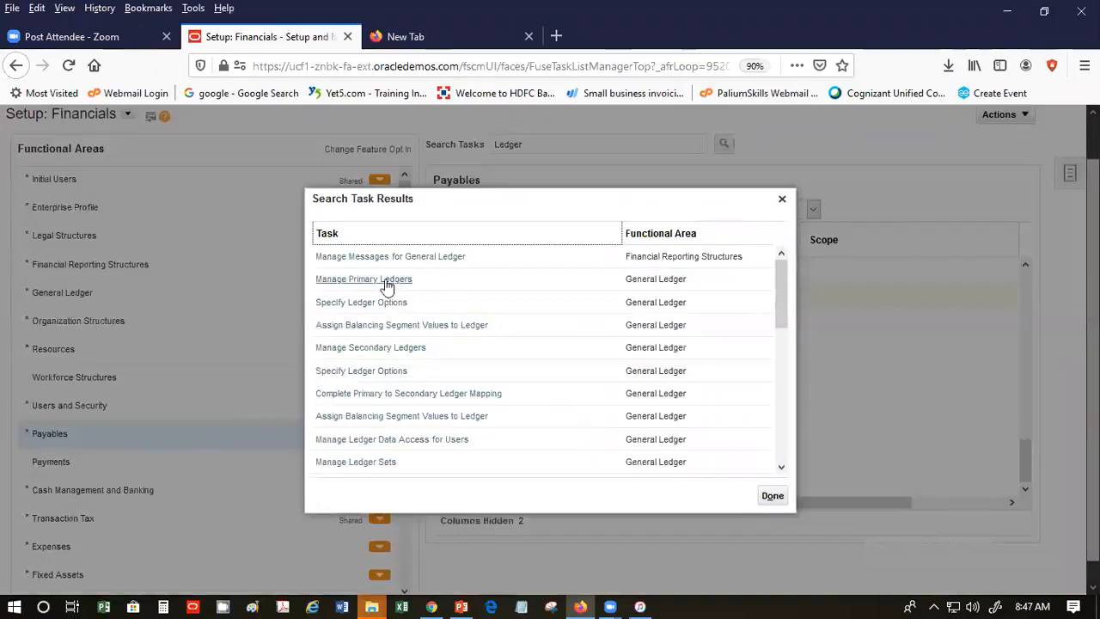
- Pick Manage Primary Ledgers from the Ledger results, mute the sound, and close File Explorer
click(383, 280)
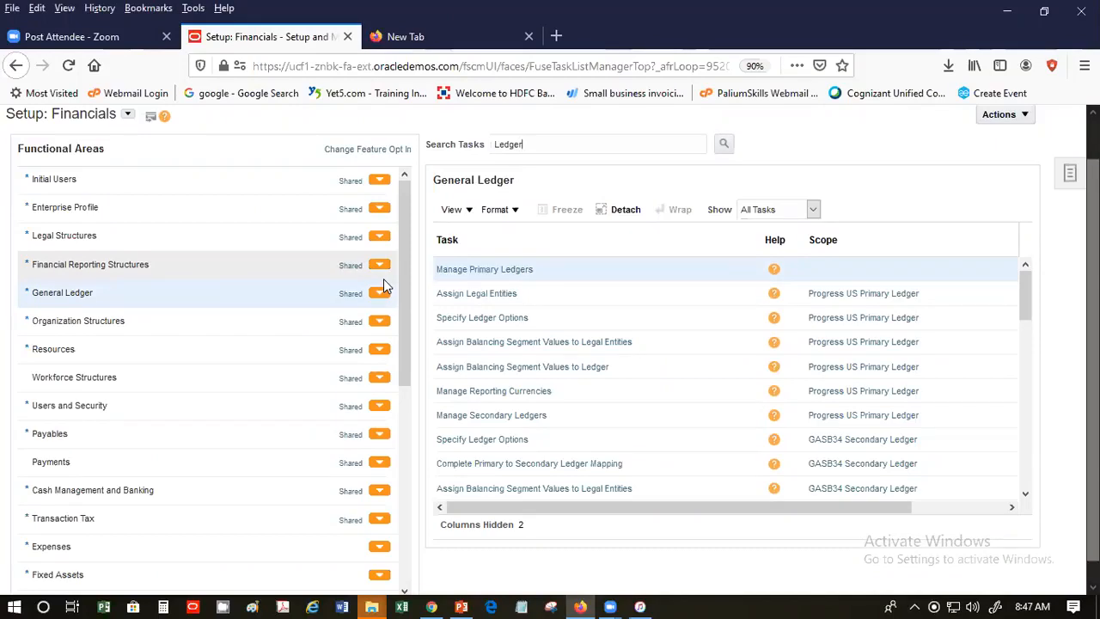
key(XF86AudioMute)
key(XF86AudioMute)
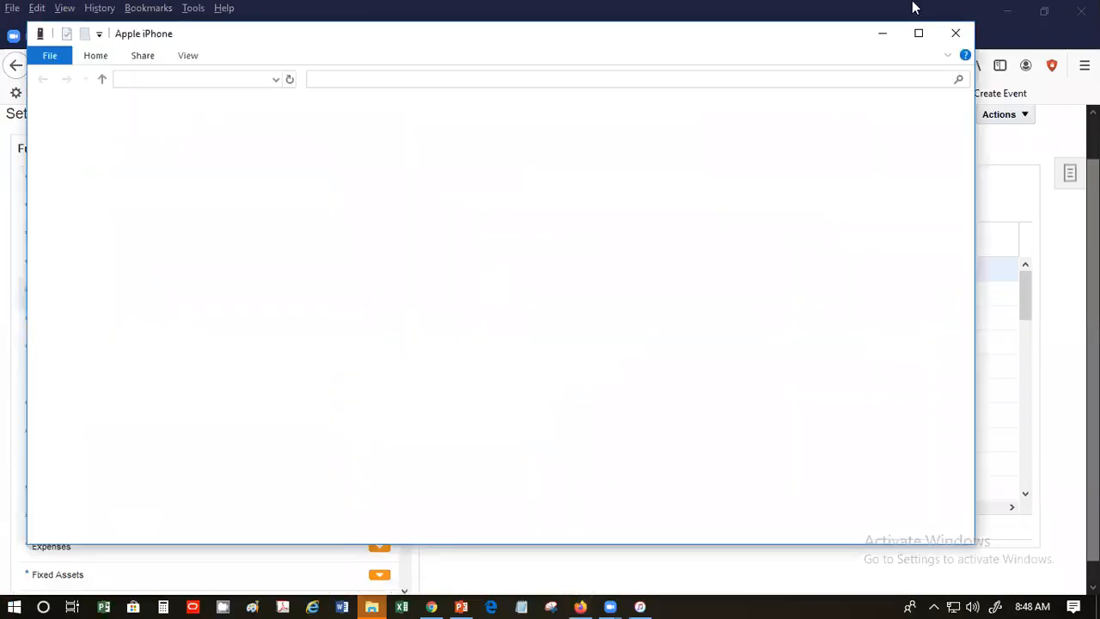
click(956, 33)
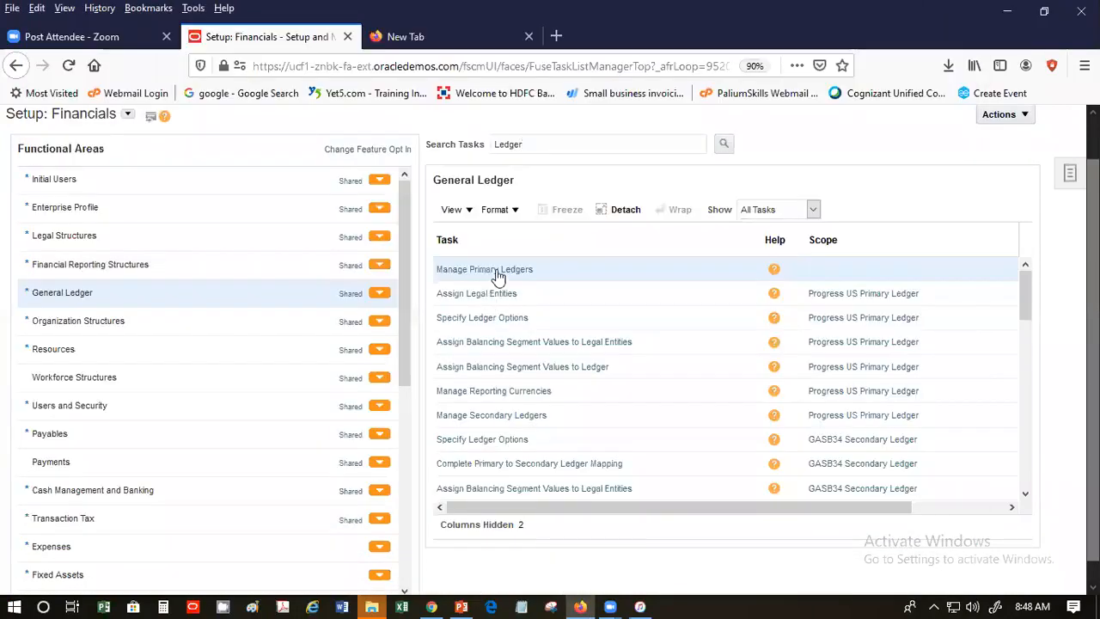
- Open the Manage Primary Ledgers page and scroll through the ledger list
click(495, 271)
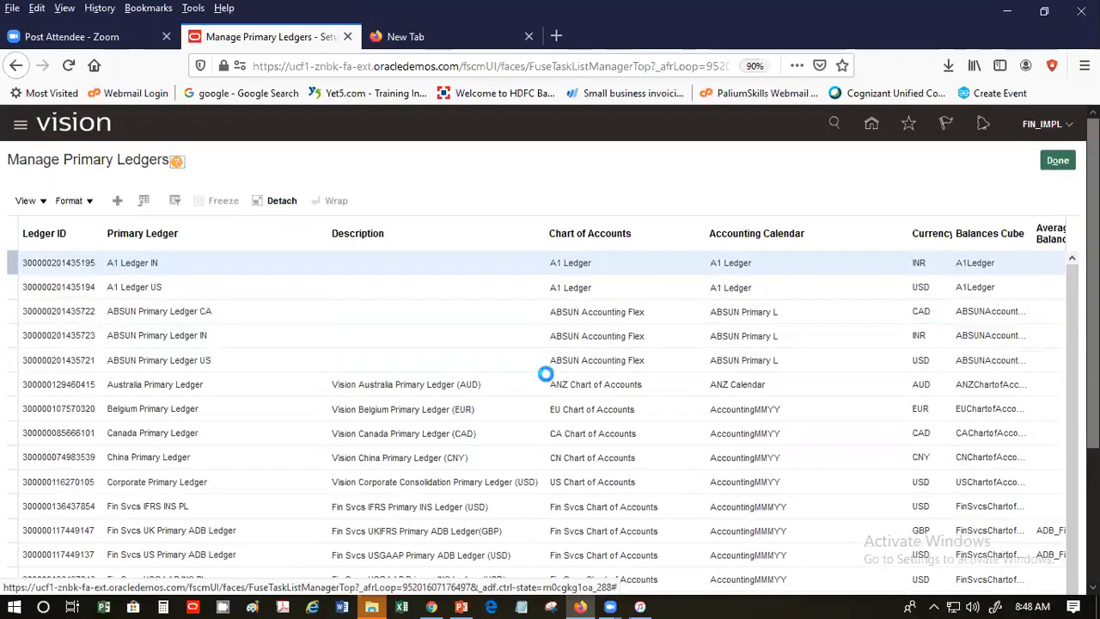
scroll(545, 381, down, 3)
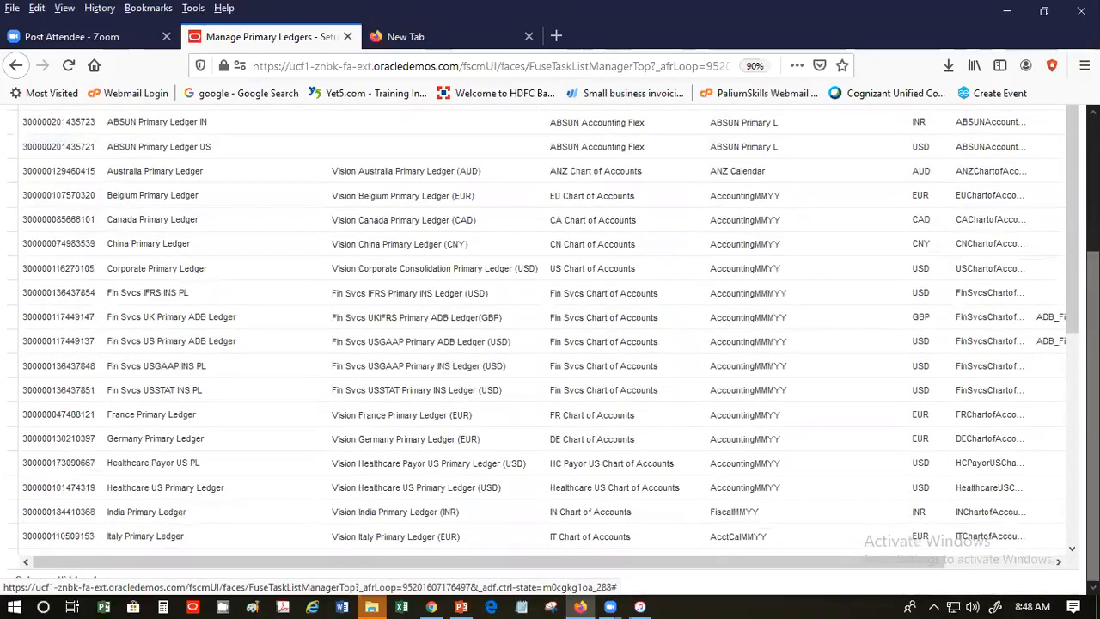
drag(1071, 284, 1071, 507)
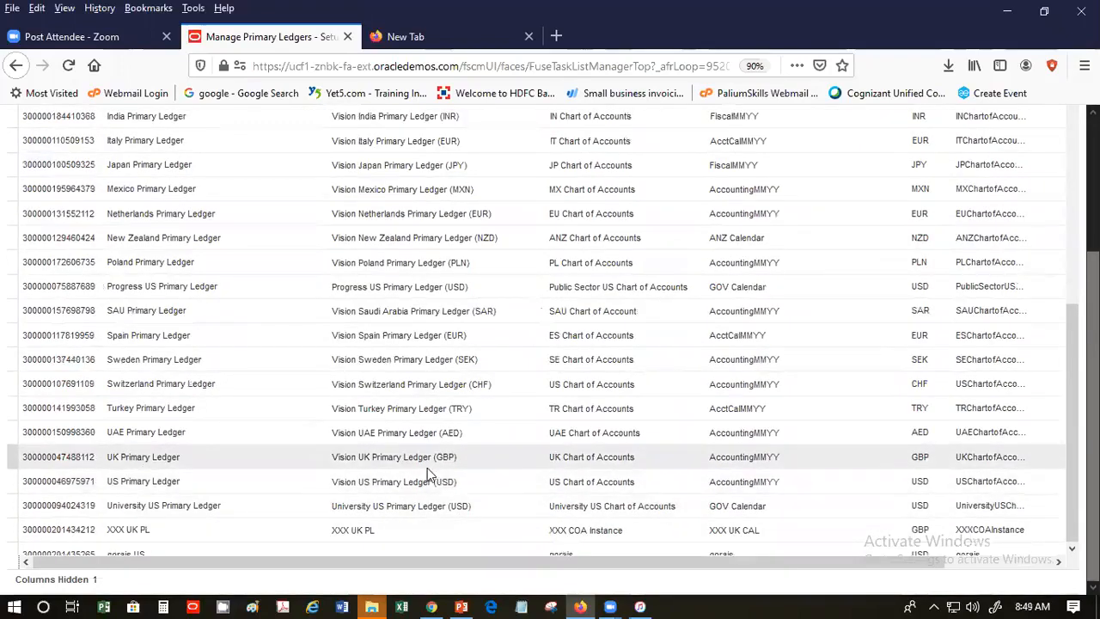
- Select the US Primary Ledger row and review its chart of accounts
click(74, 481)
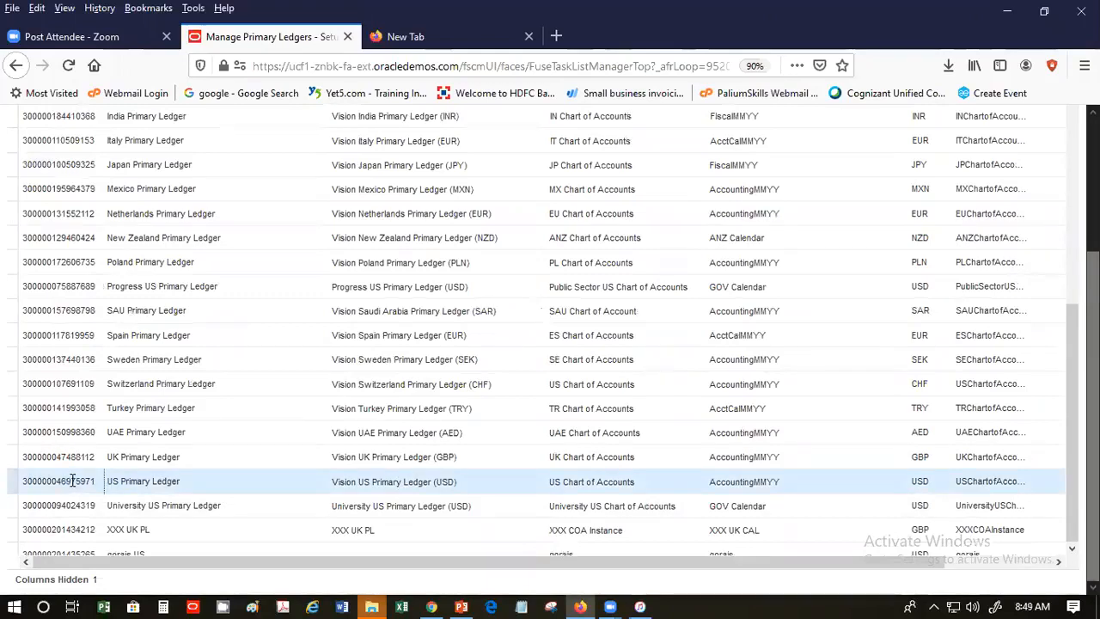
click(614, 483)
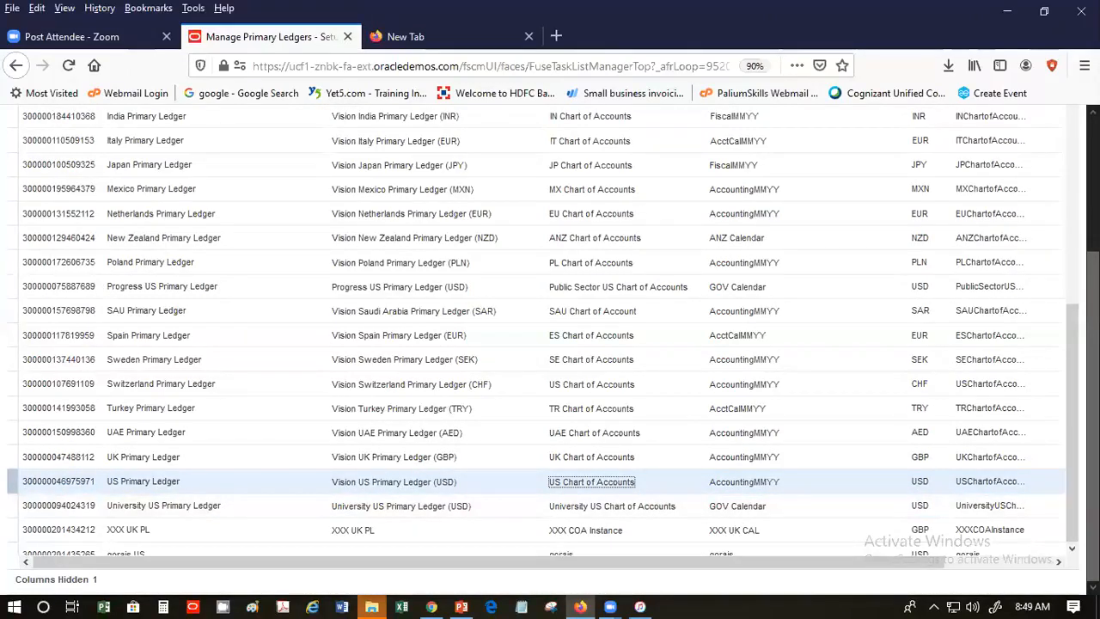
scroll(550, 344, up, 2)
scroll(550, 344, up, 2)
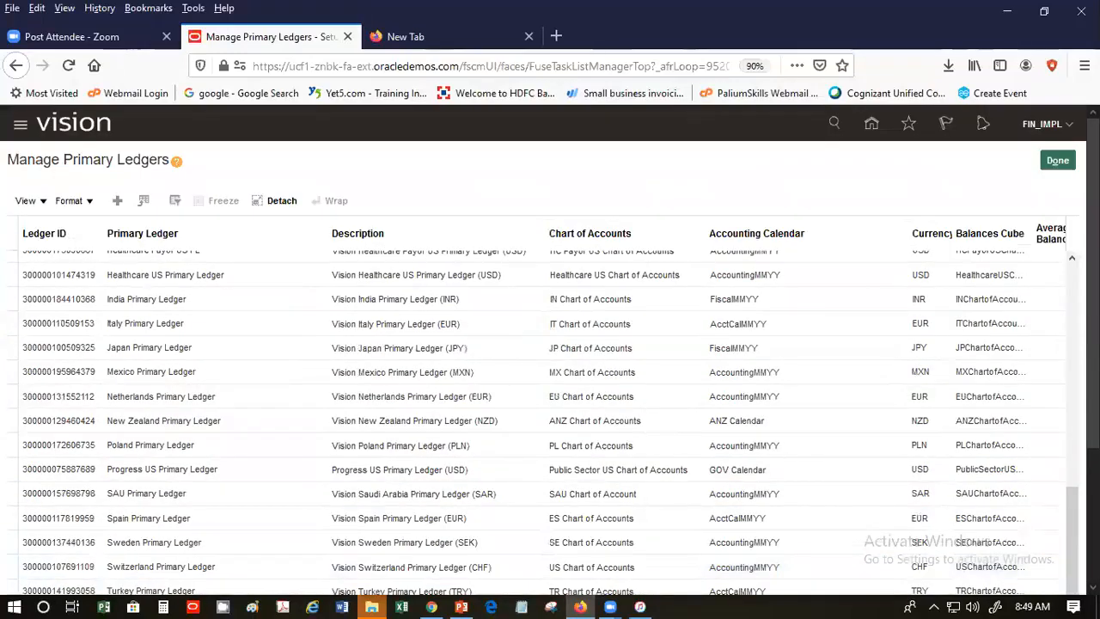
scroll(549, 343, down, 3)
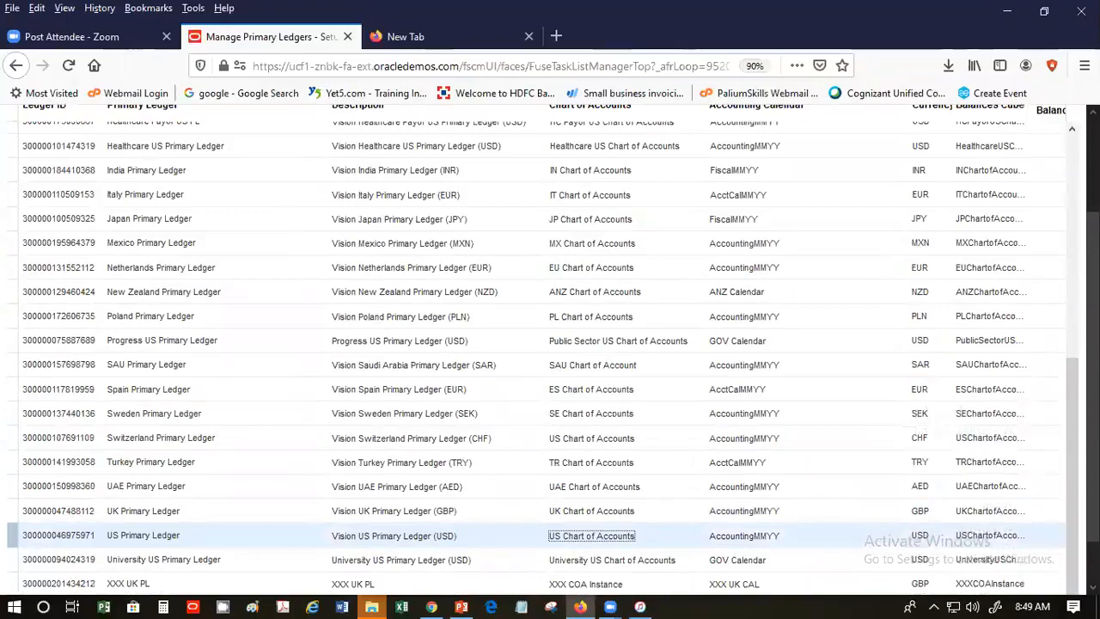
scroll(927, 549, down, 1)
drag(928, 569, 1070, 554)
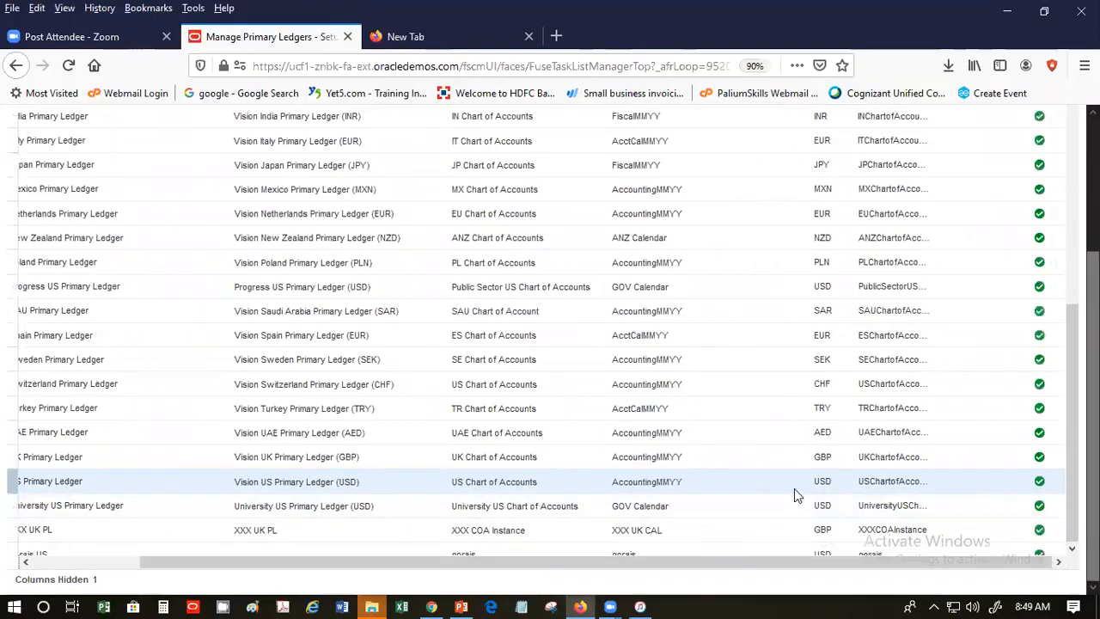
scroll(684, 483, up, 2)
scroll(678, 475, up, 2)
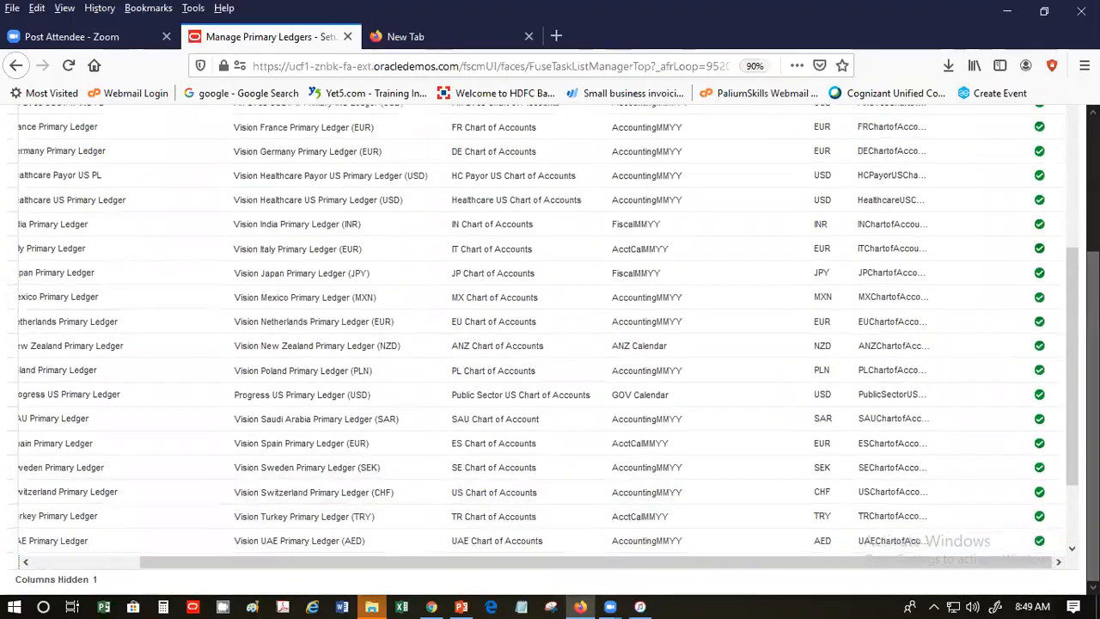
drag(1071, 278, 1065, 128)
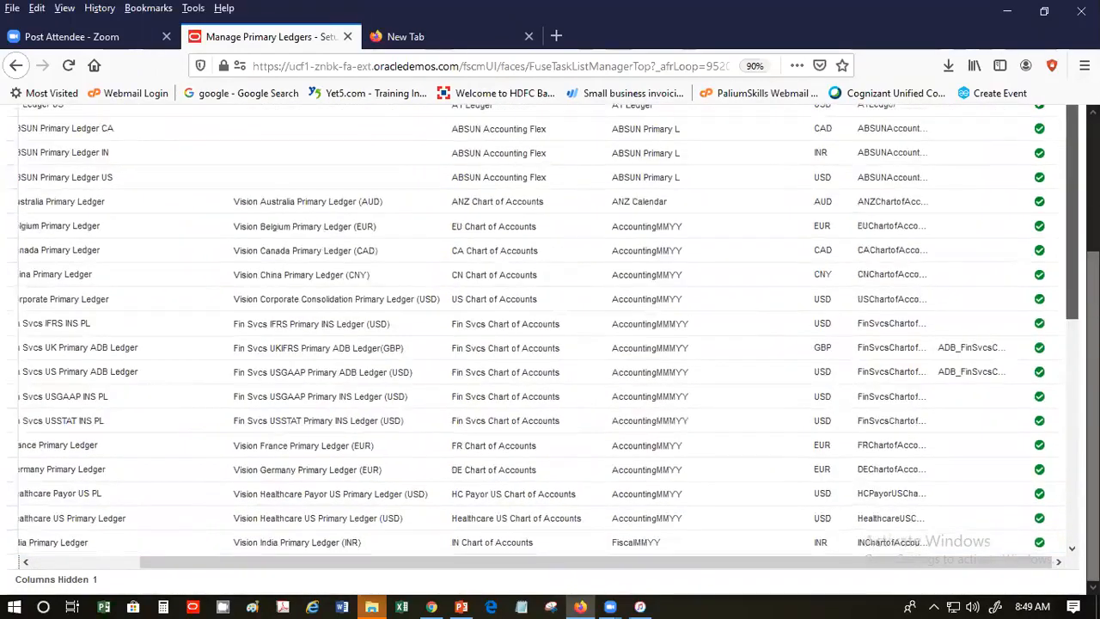
drag(1093, 287, 1093, 153)
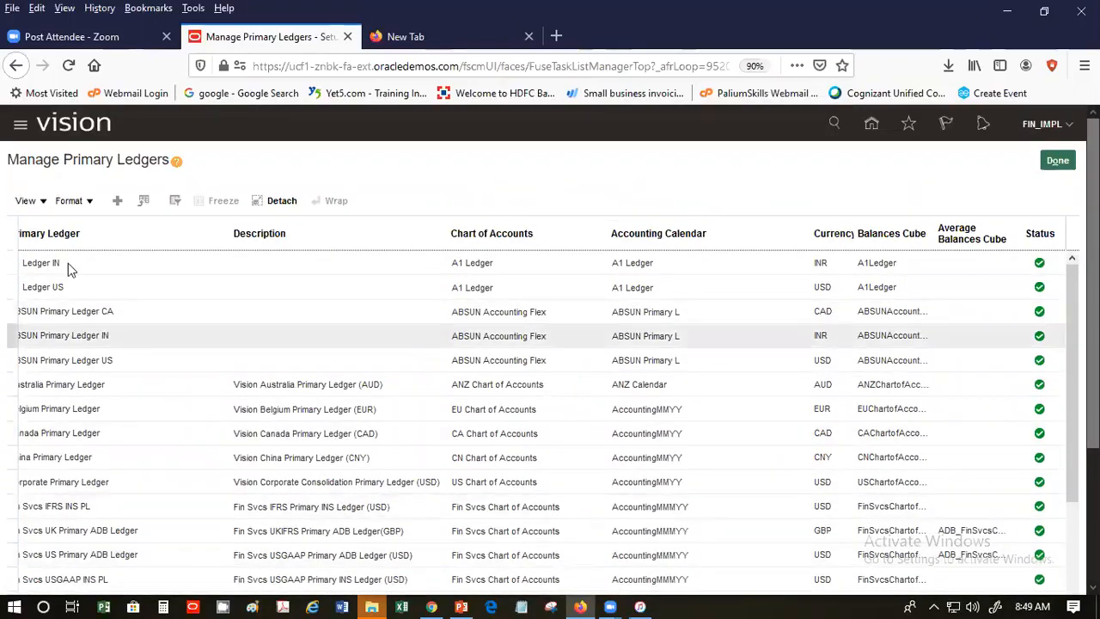
- Add the Accounting Method column to the ledgers table
click(27, 203)
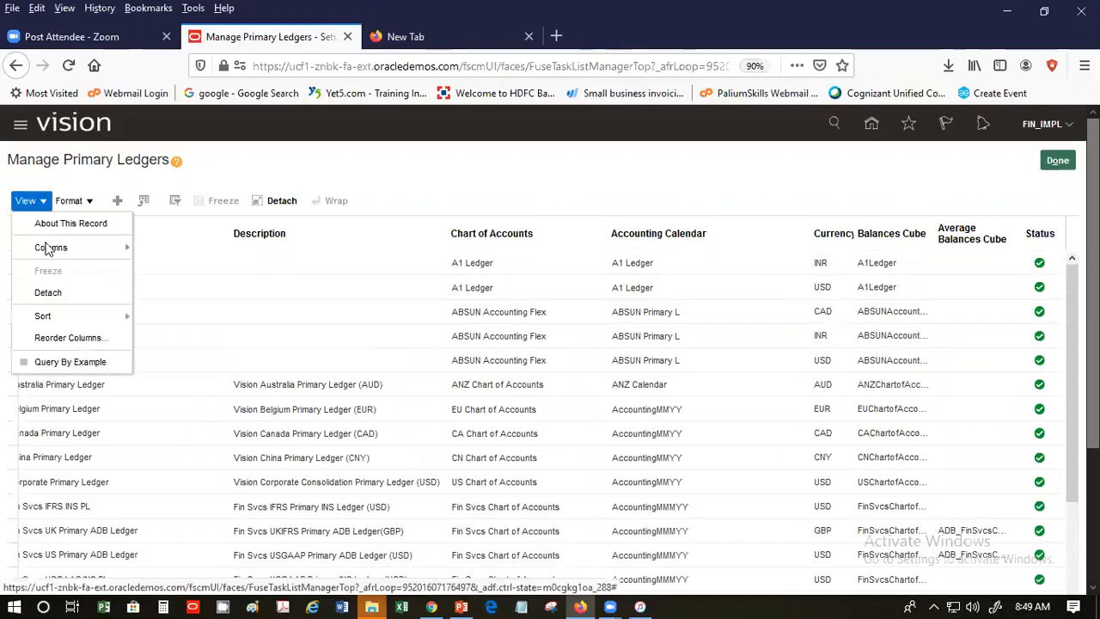
mouse_move(50, 249)
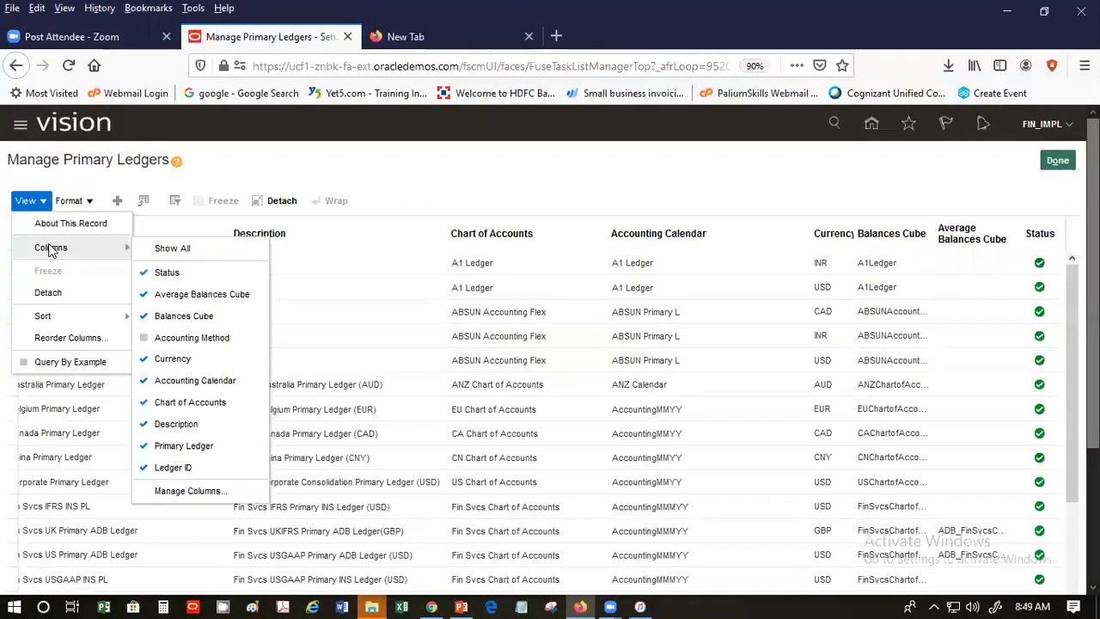
click(167, 336)
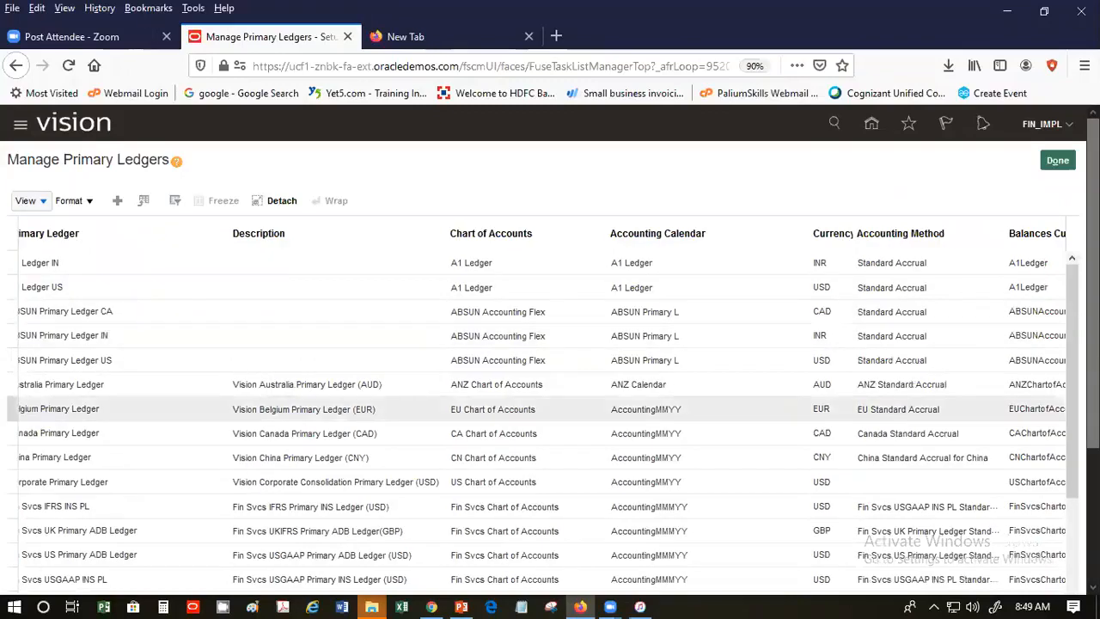
- Confirm US Primary Ledger's accounting method is US Standard Accrual
scroll(550, 343, down, 5)
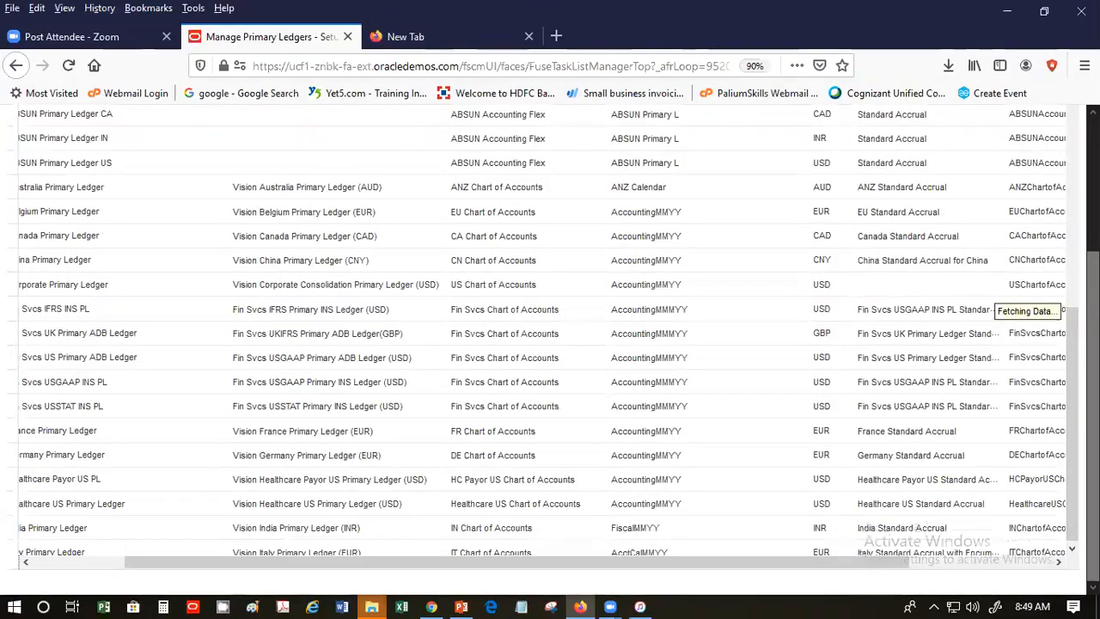
scroll(912, 478, down, 10)
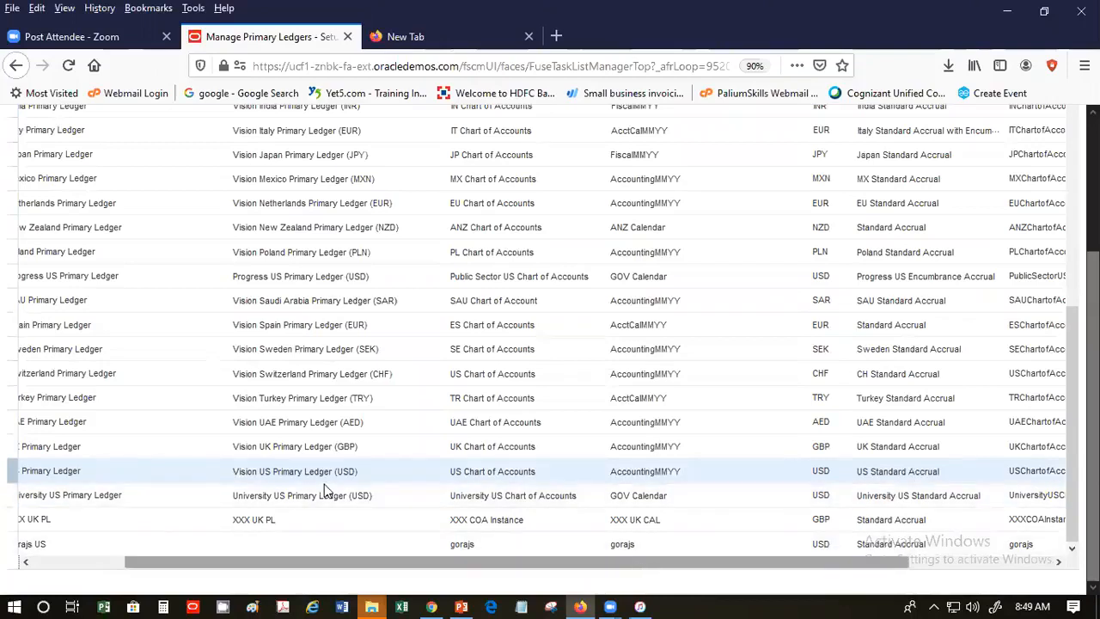
double_click(903, 469)
key(ctrl+a)
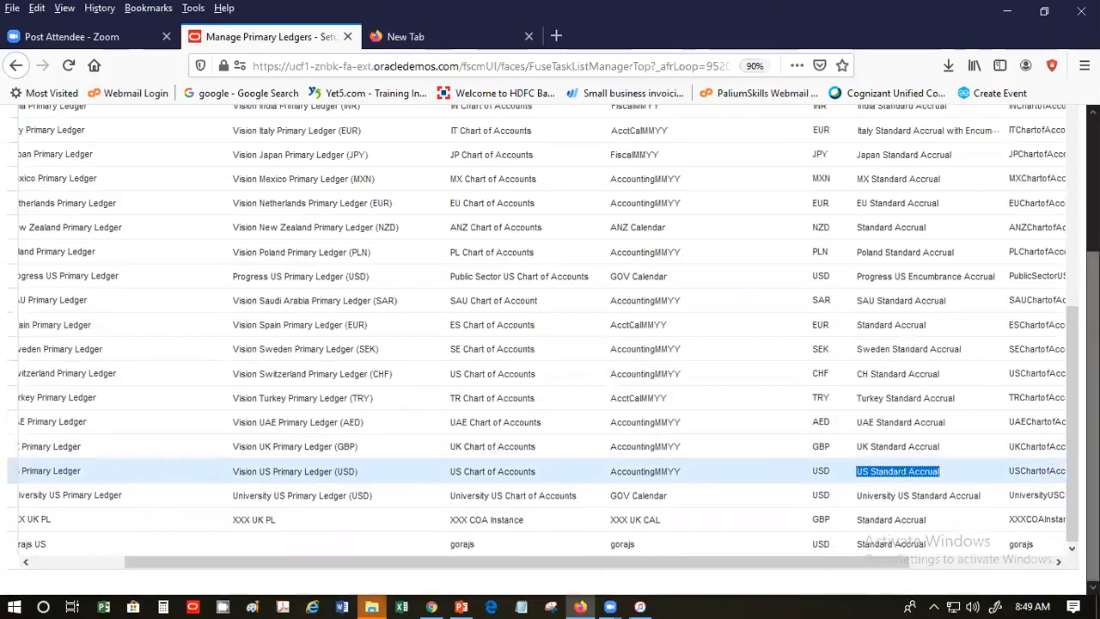
scroll(550, 344, up, 3)
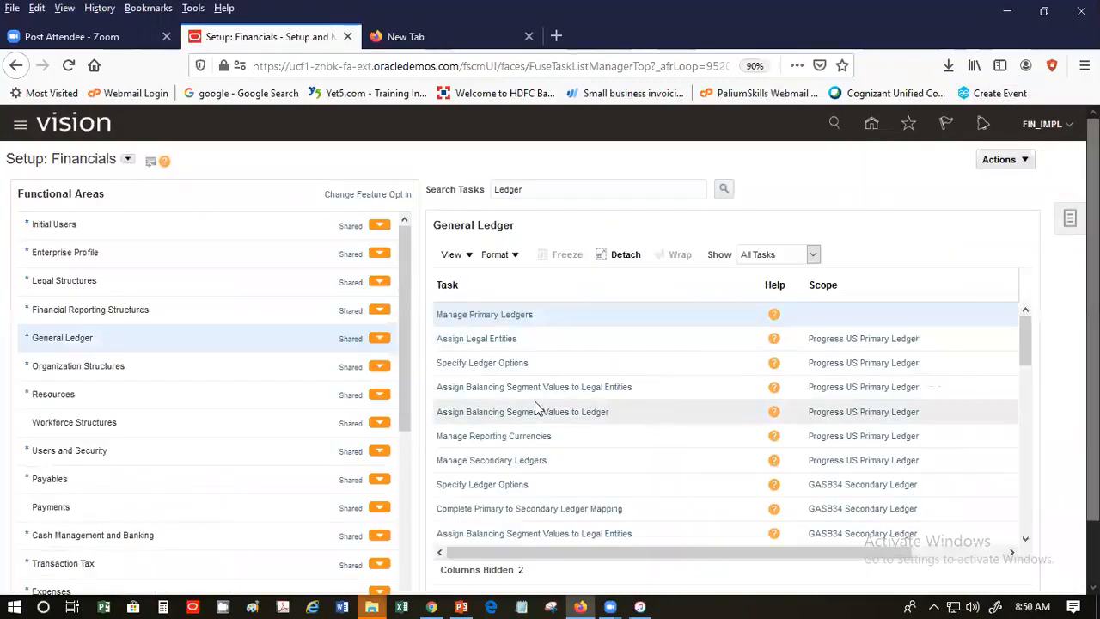
- Search the setup tasks for 'Meth' and go to the Payables Manage Accounting Methods task
scroll(541, 410, down, 2)
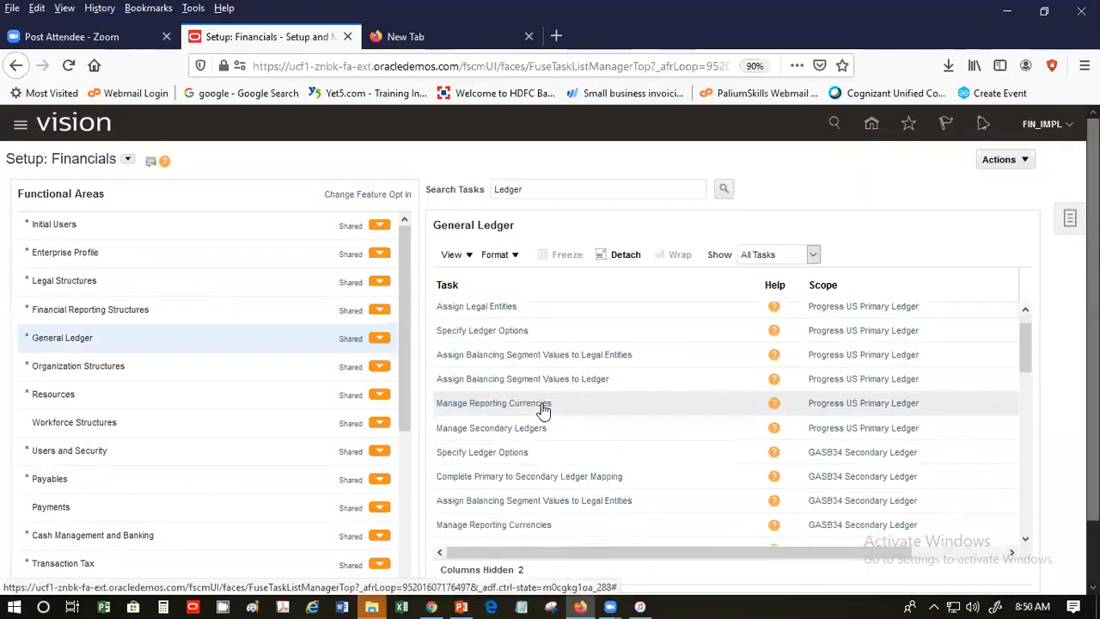
scroll(548, 416, down, 2)
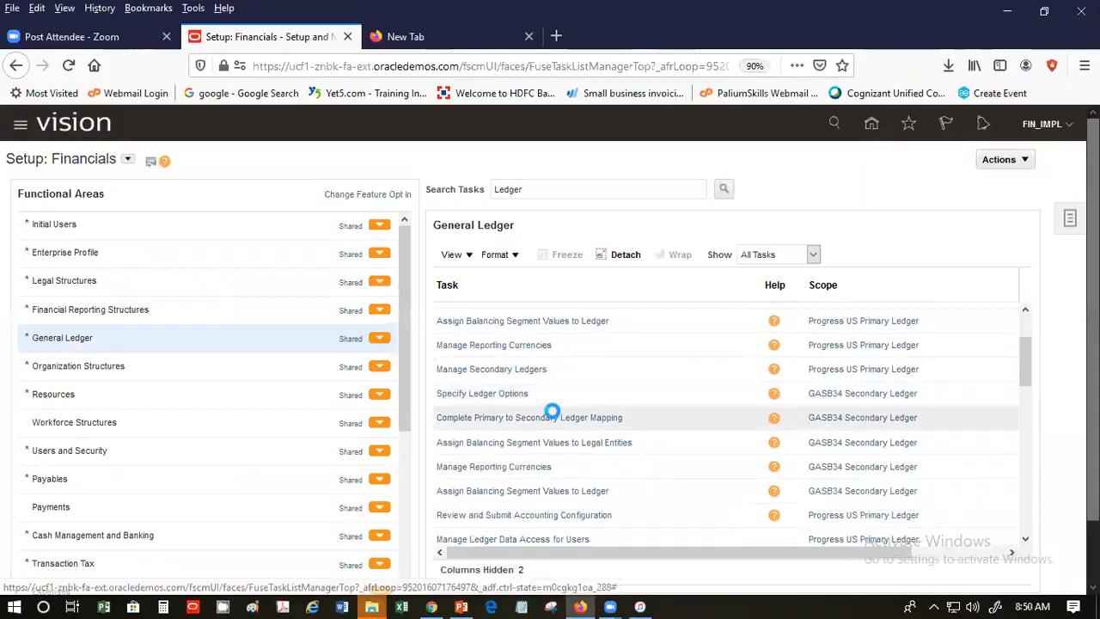
scroll(554, 415, down, 3)
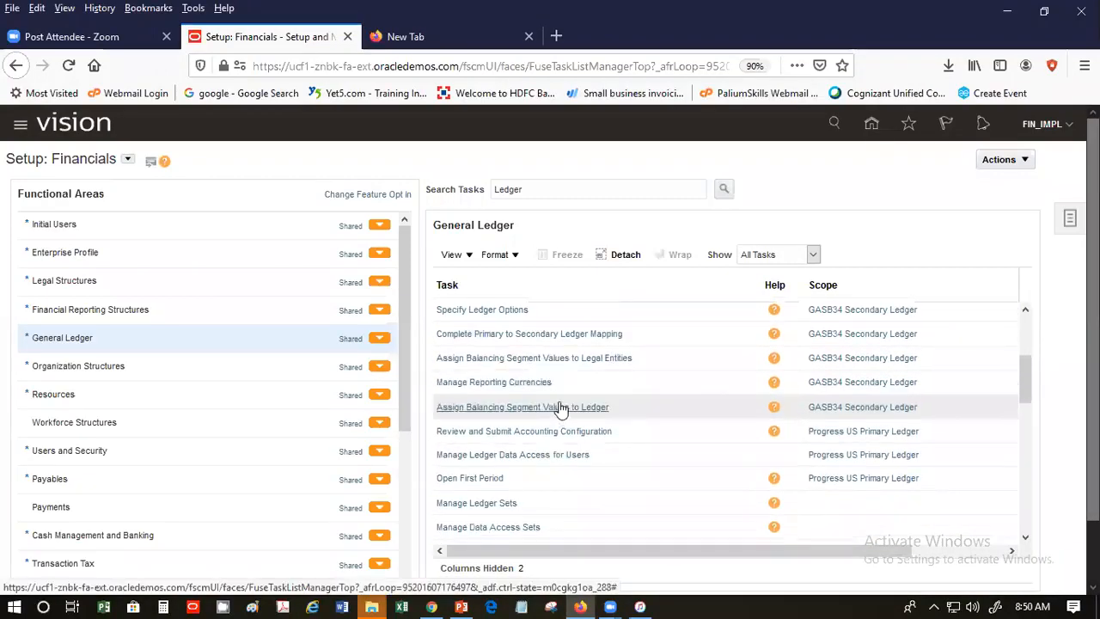
click(434, 192)
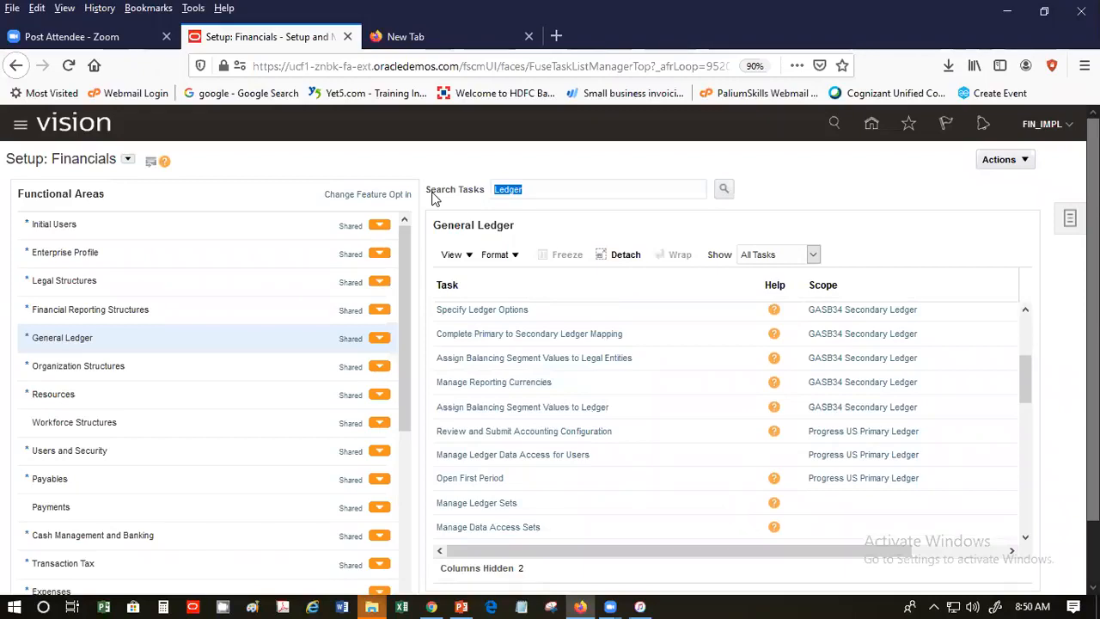
text(Method)
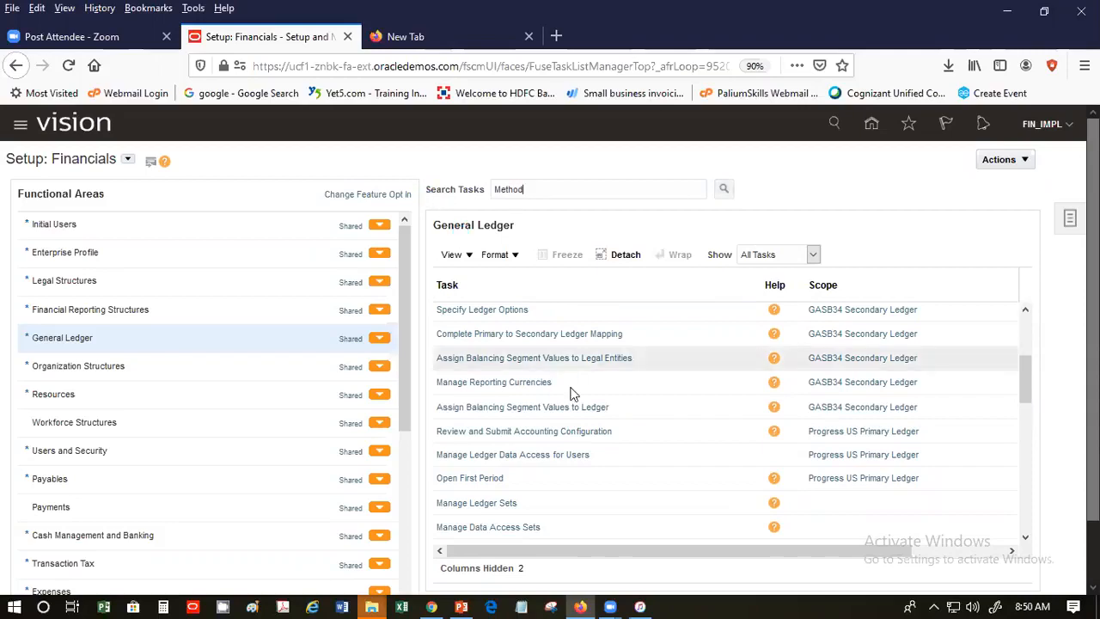
key(Return)
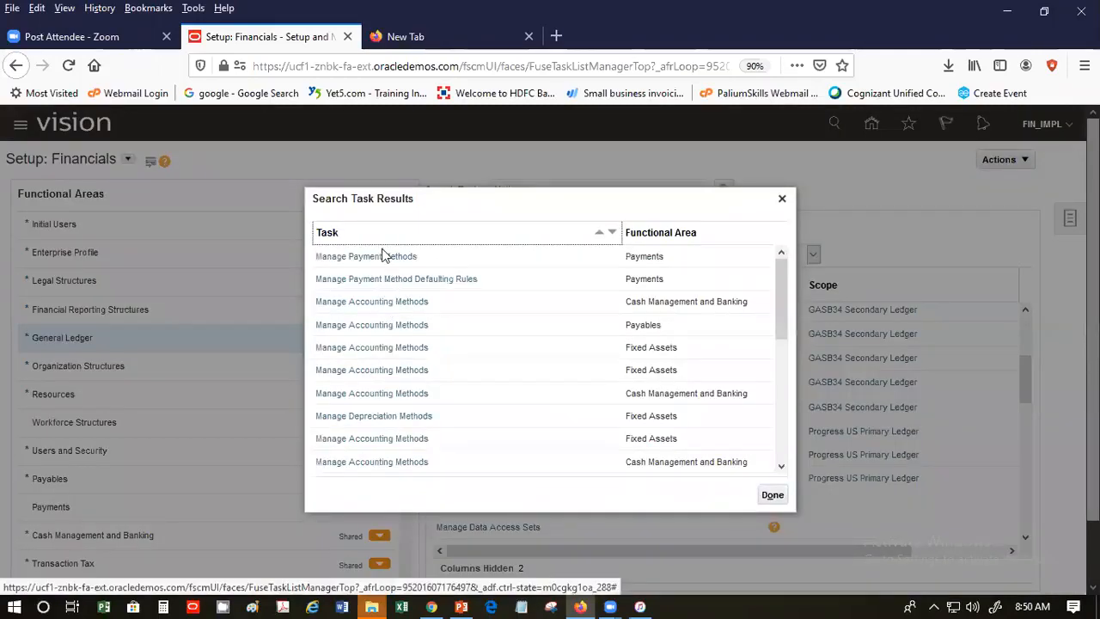
click(395, 331)
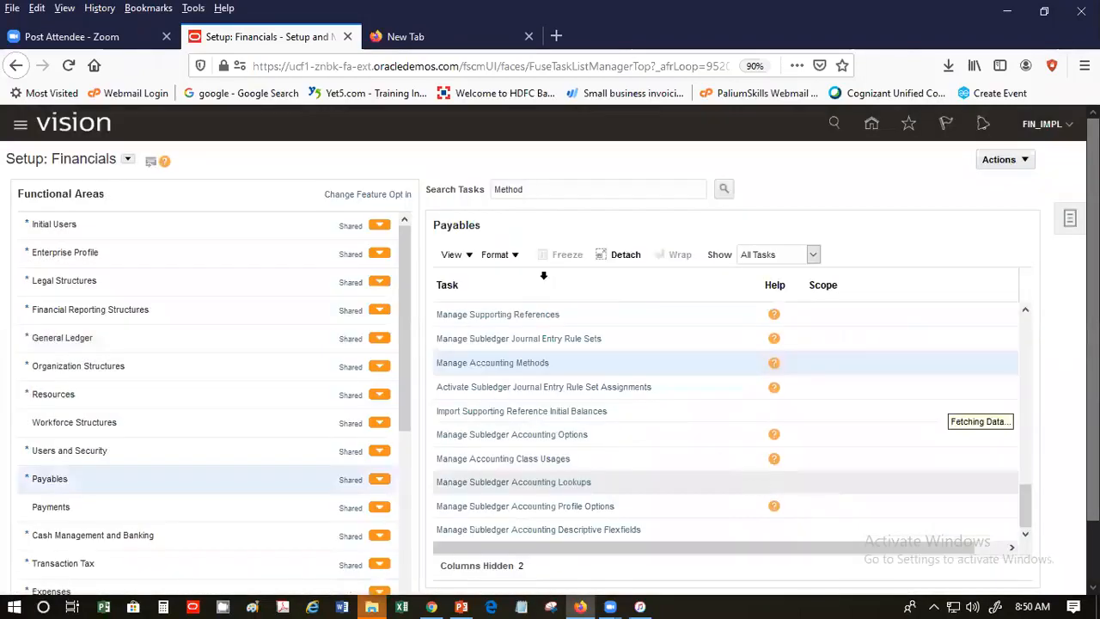
- Open Manage Accounting Methods for Payables and start editing US Standard Accrual
click(529, 363)
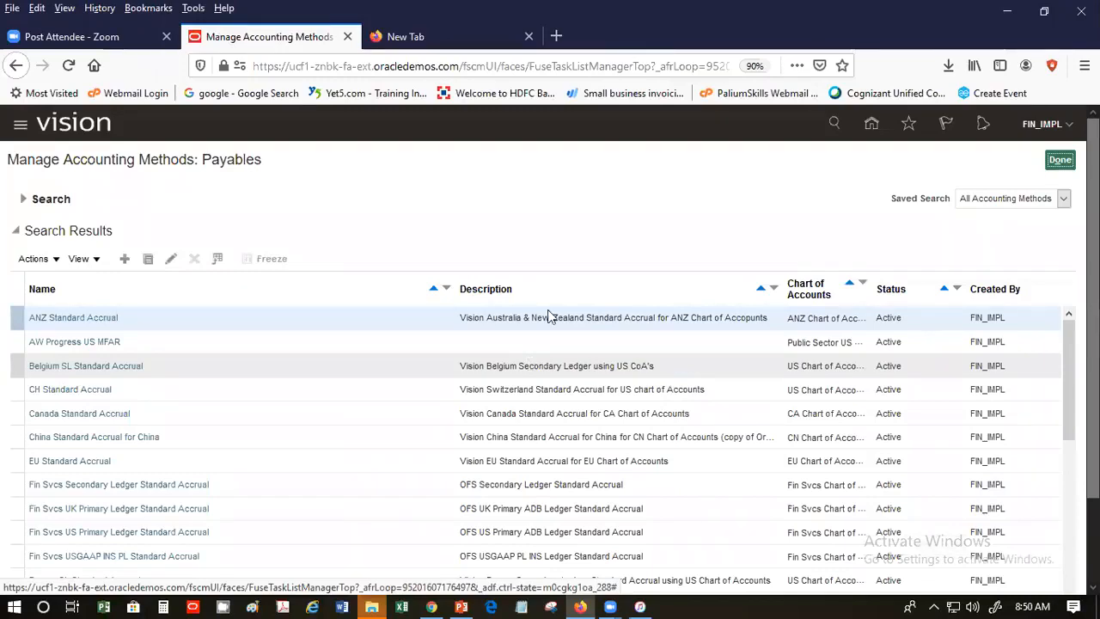
scroll(1068, 550, down, 2)
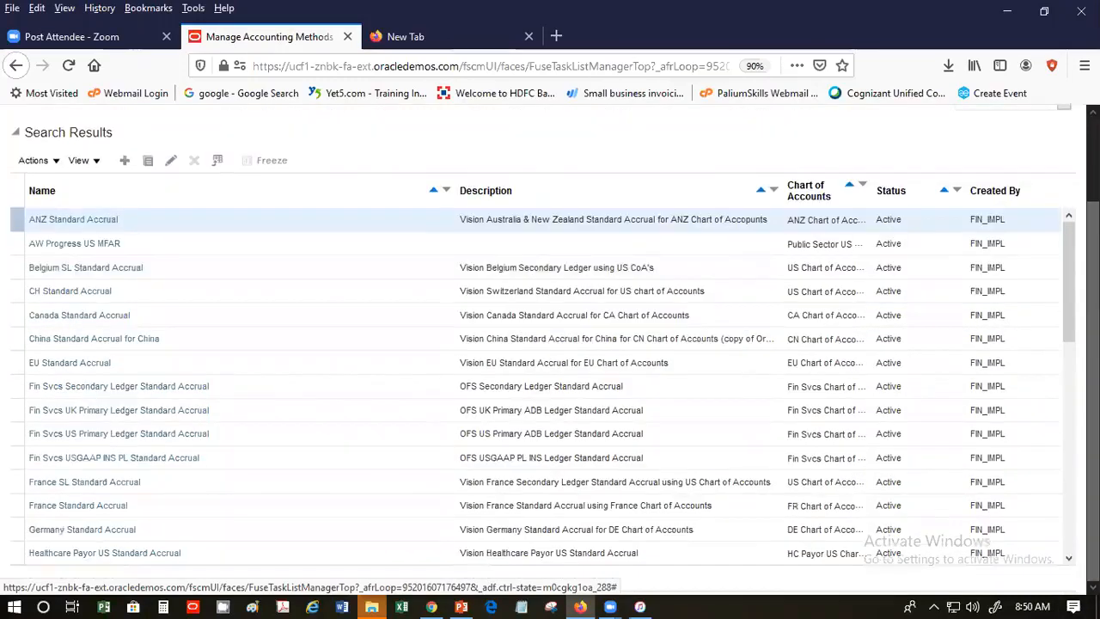
scroll(1068, 550, down, 3)
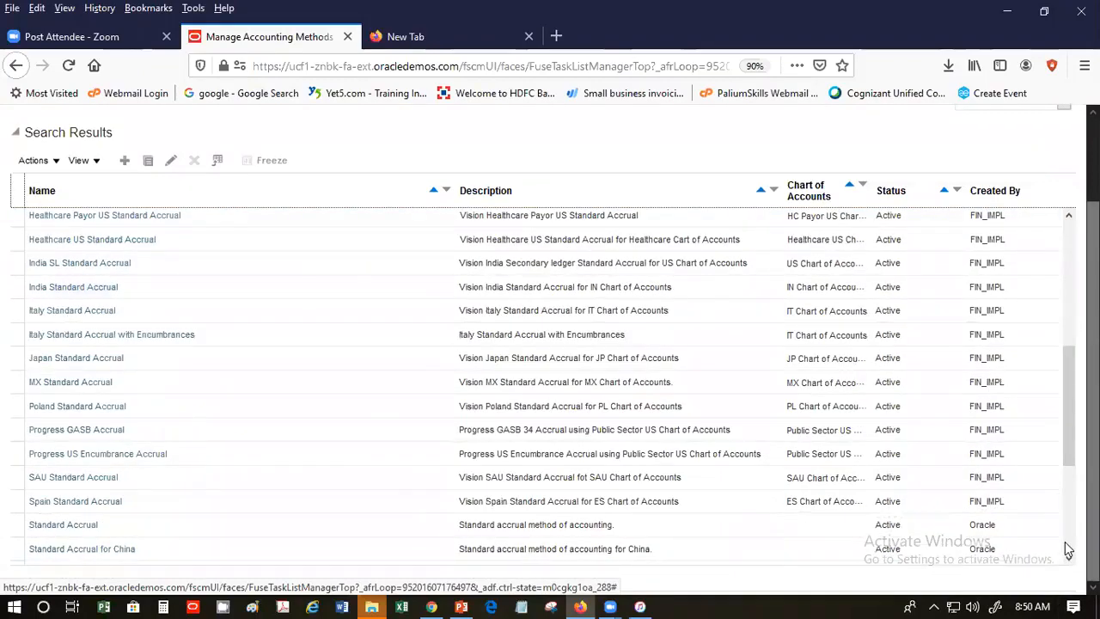
scroll(1068, 550, down, 5)
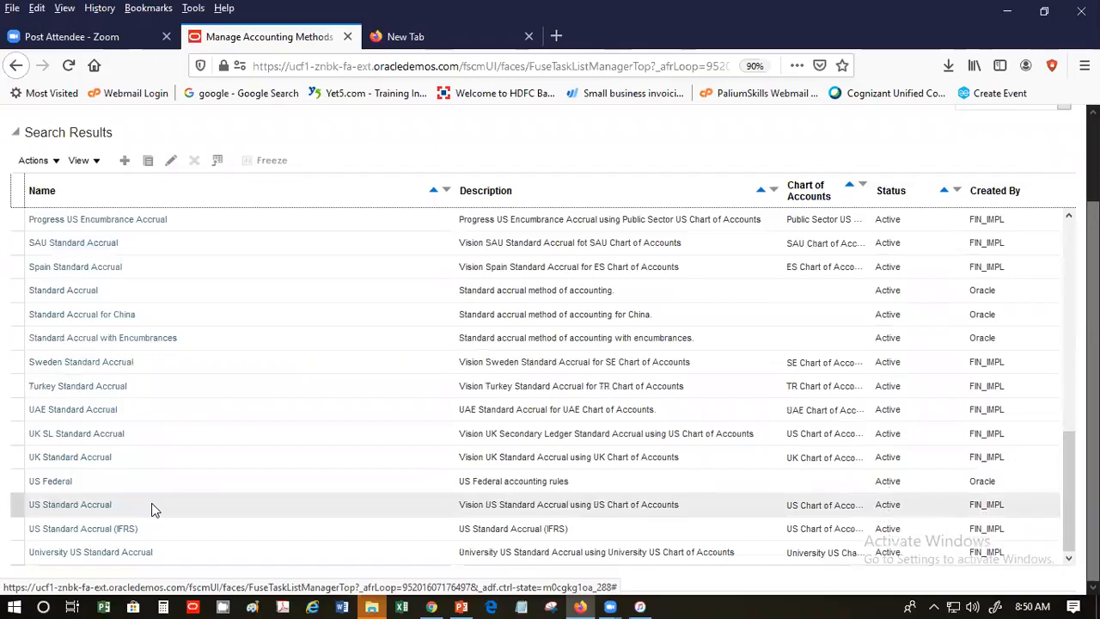
click(179, 505)
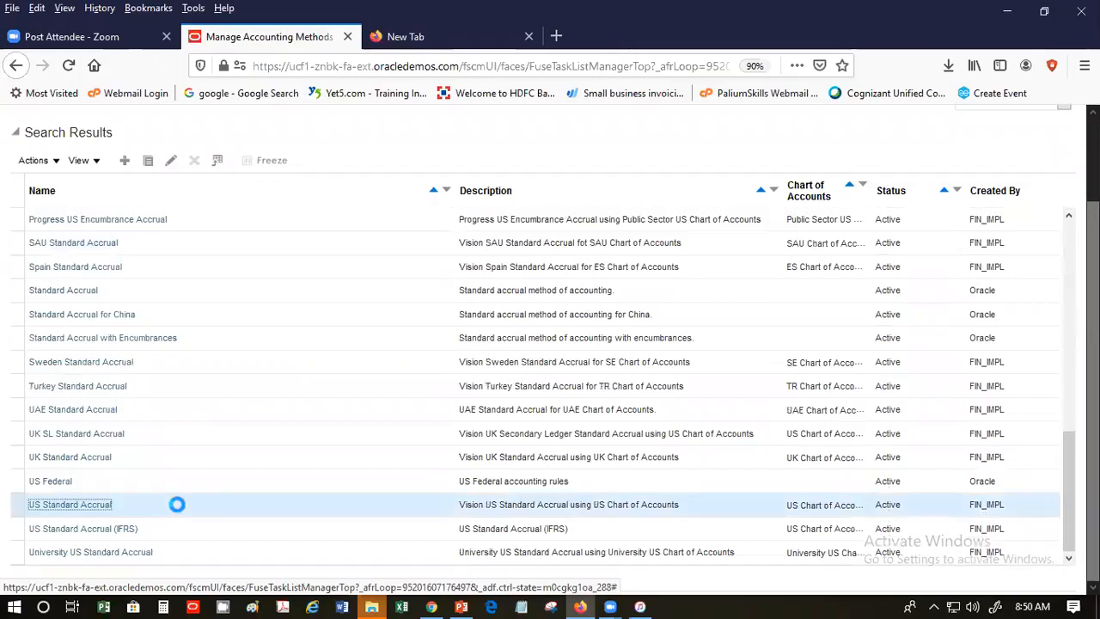
click(170, 161)
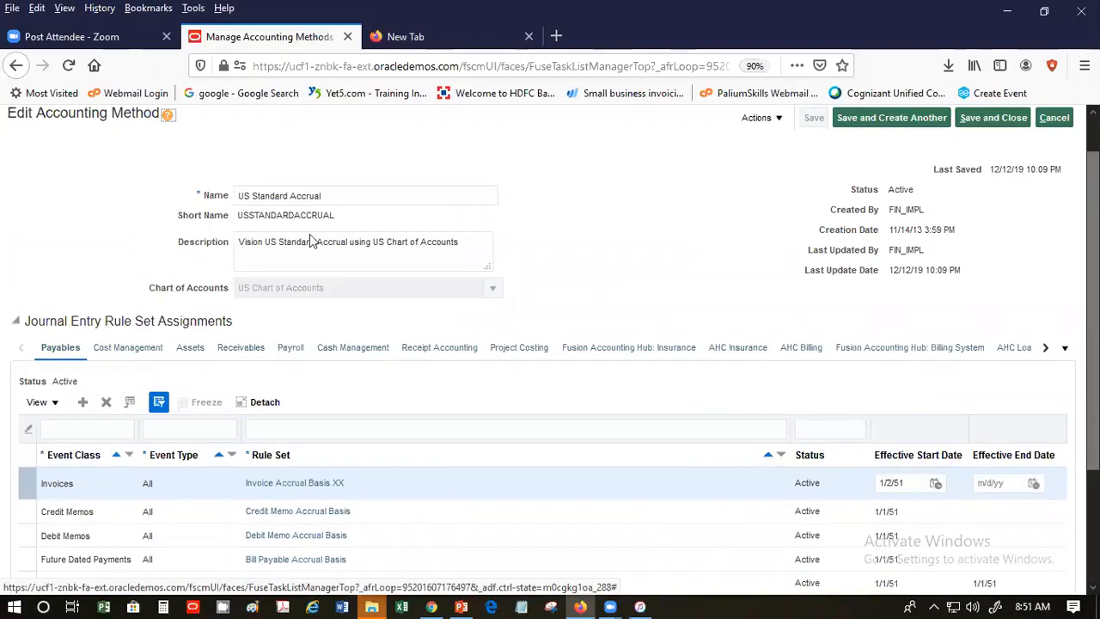
- Review the Payables, Cost Management and AHC Insurance rule set assignments, then cancel without saving
scroll(311, 240, down, 2)
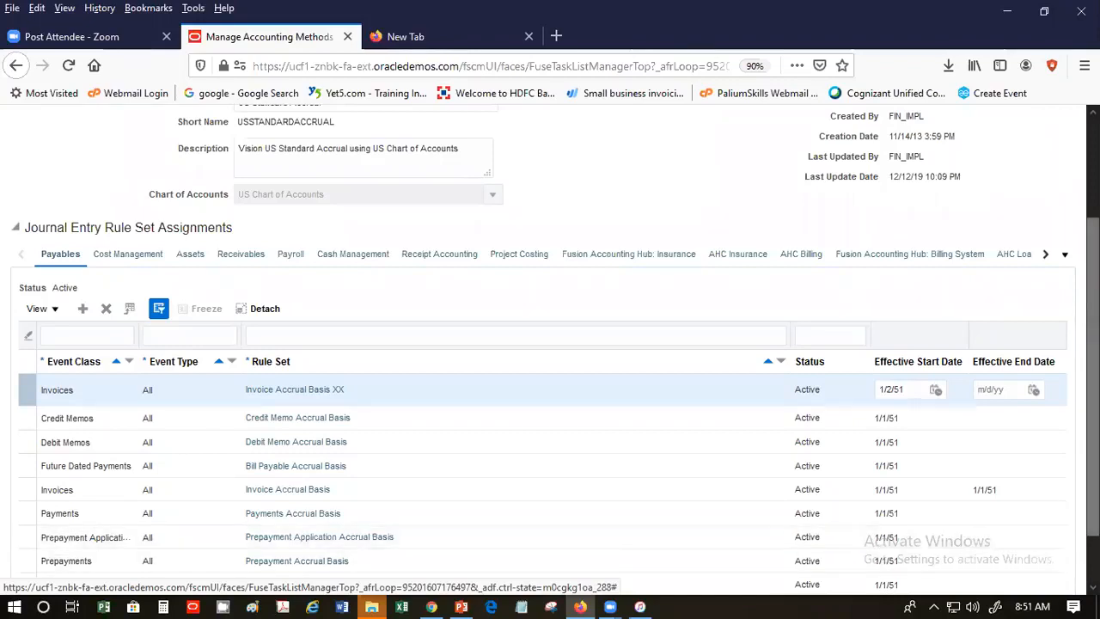
scroll(550, 344, up, 1)
scroll(665, 437, up, 2)
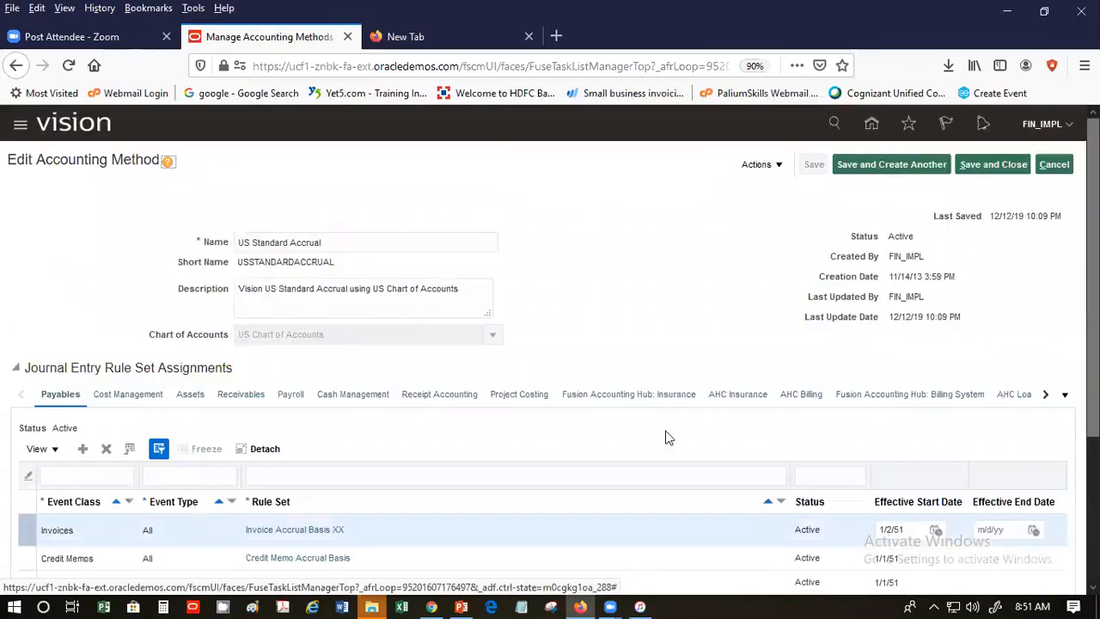
click(118, 397)
click(240, 395)
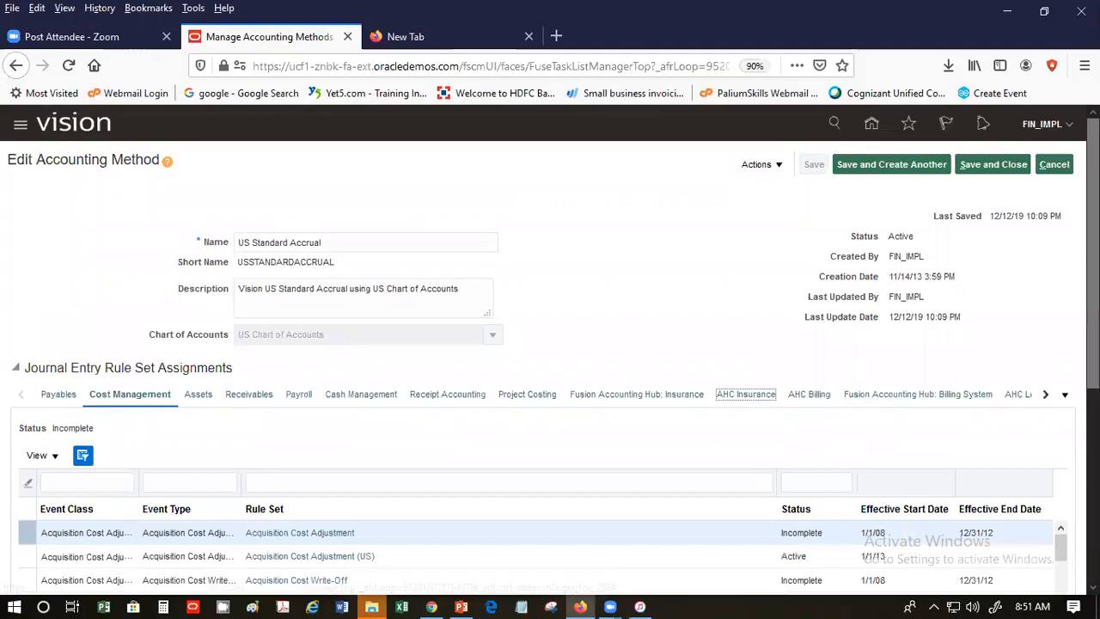
scroll(549, 370, down, 6)
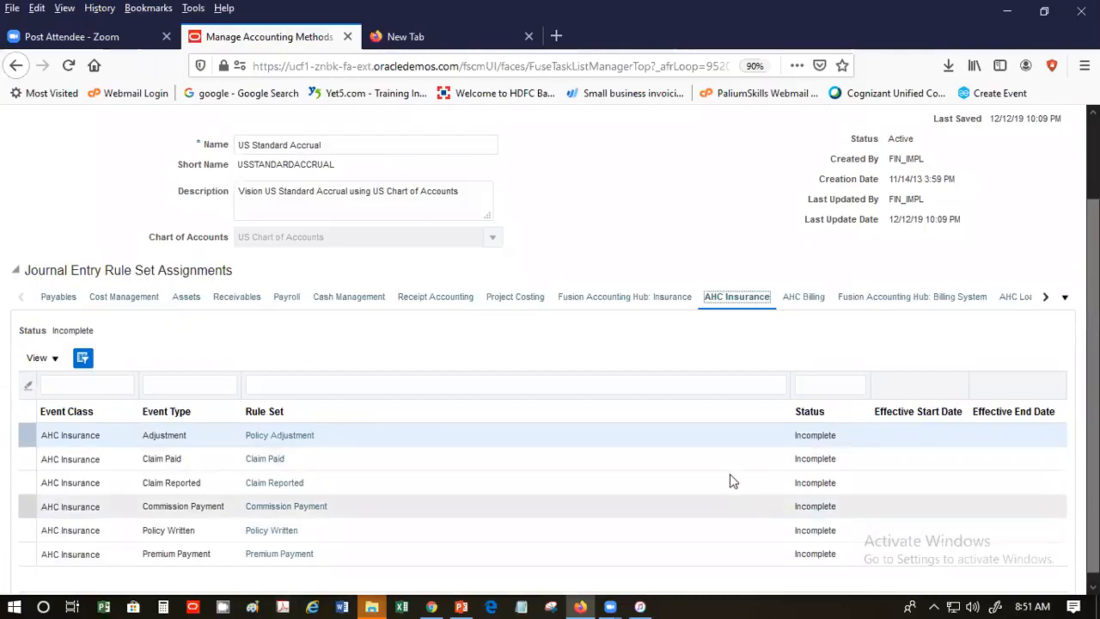
click(51, 297)
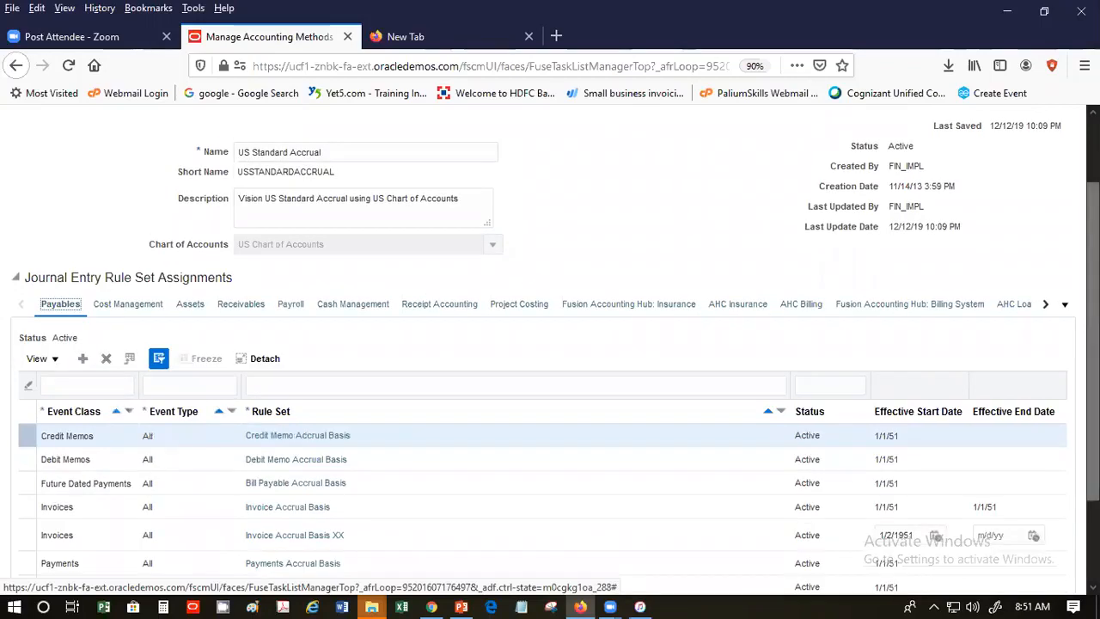
scroll(1066, 180, up, 2)
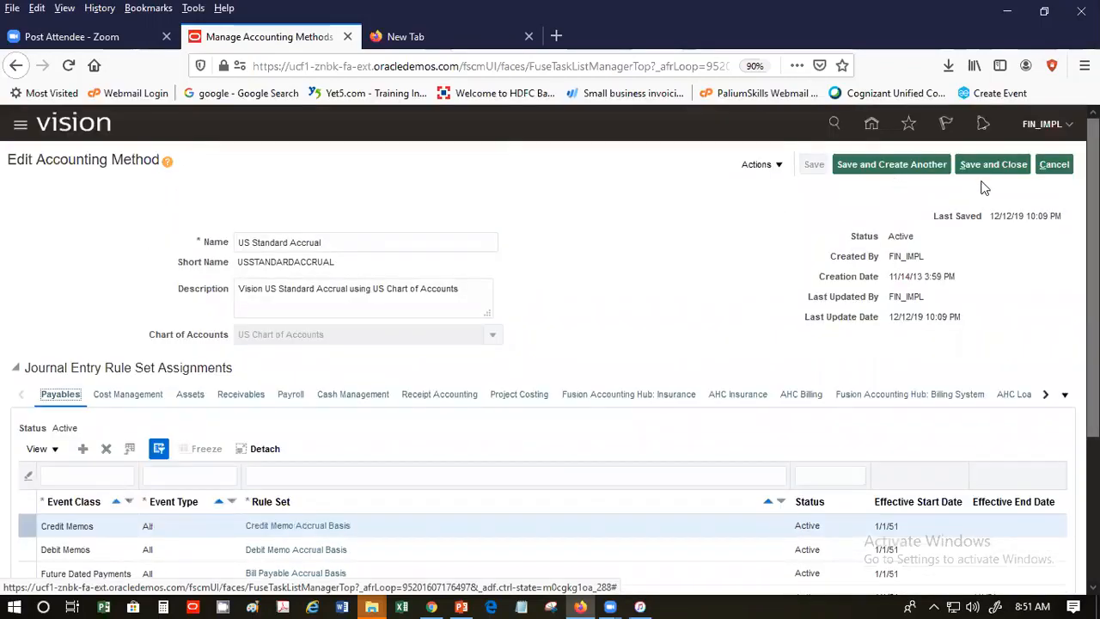
click(1055, 166)
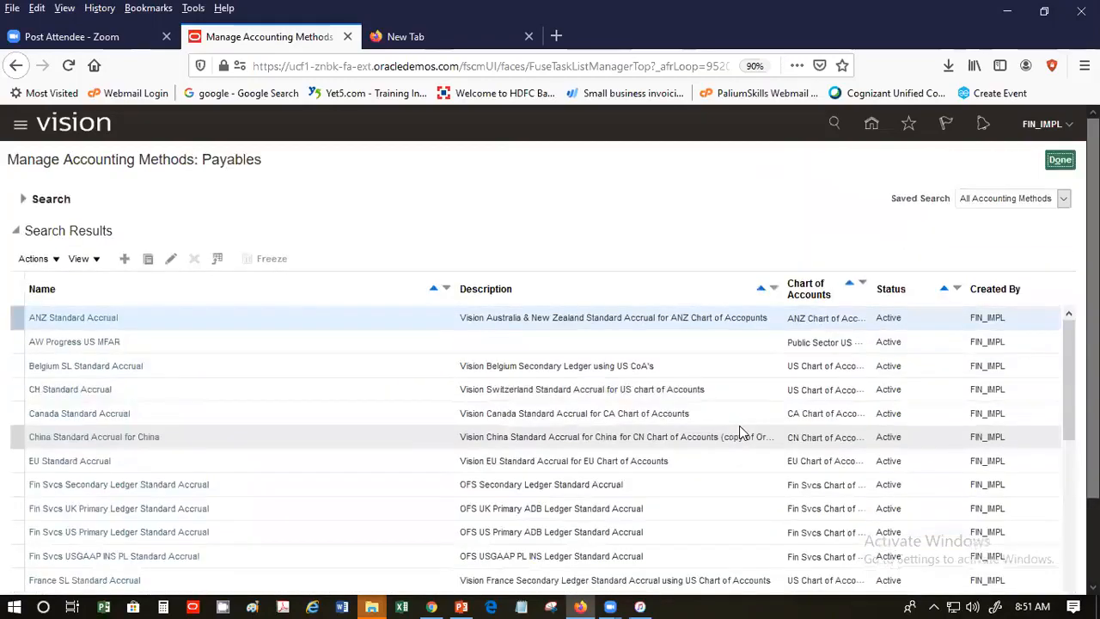
- Select US Standard Accrual in the search results and show its Actions menu
click(48, 262)
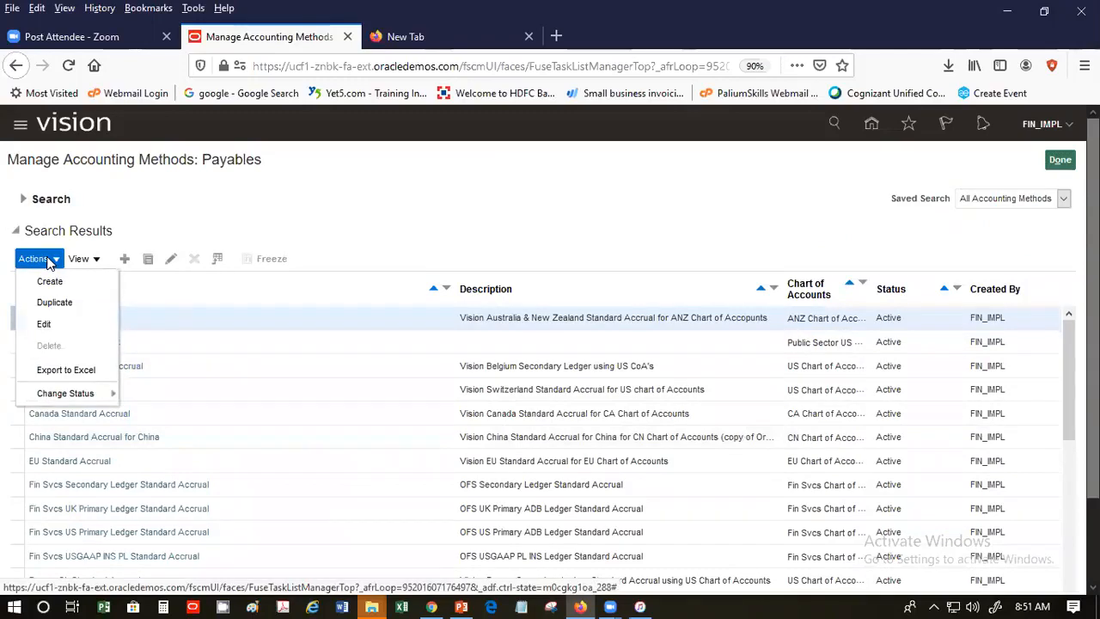
click(676, 150)
scroll(998, 203, down, 2)
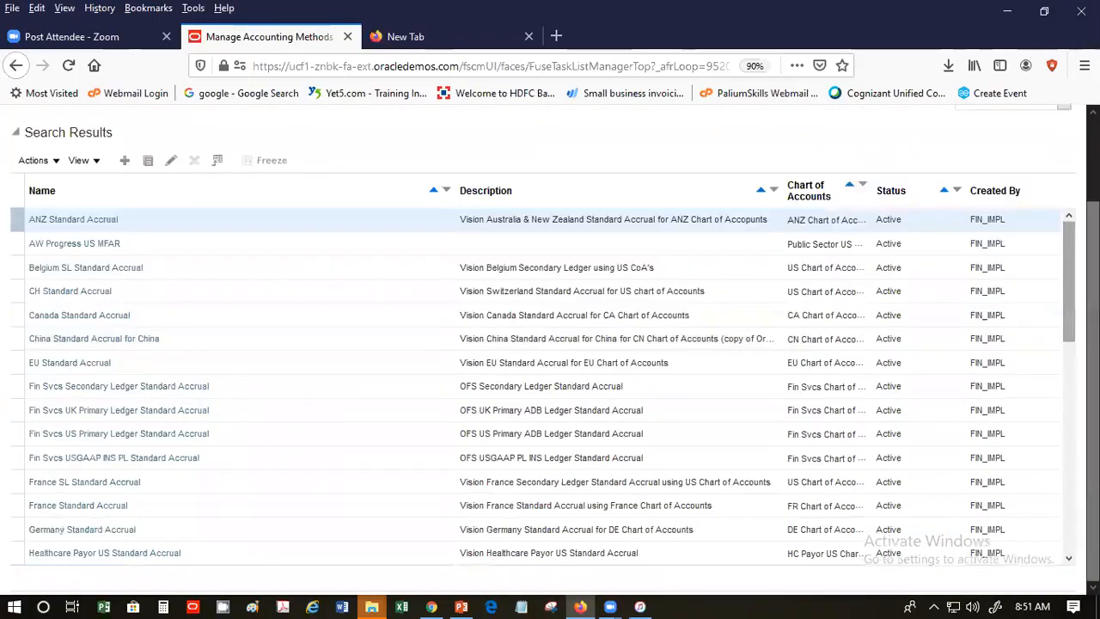
scroll(240, 513, down, 10)
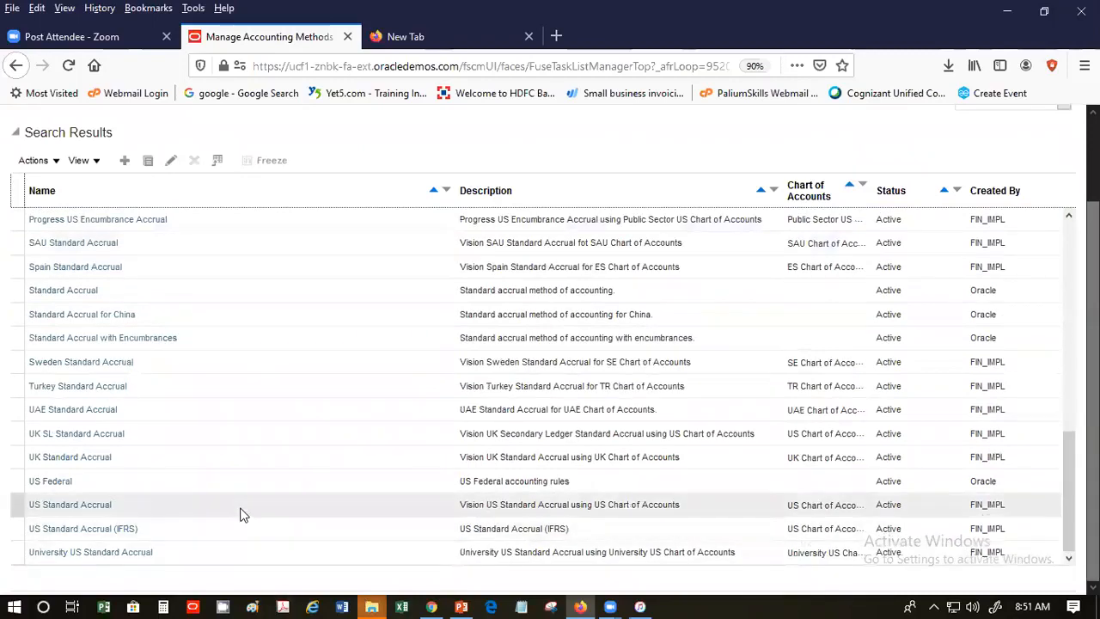
click(239, 510)
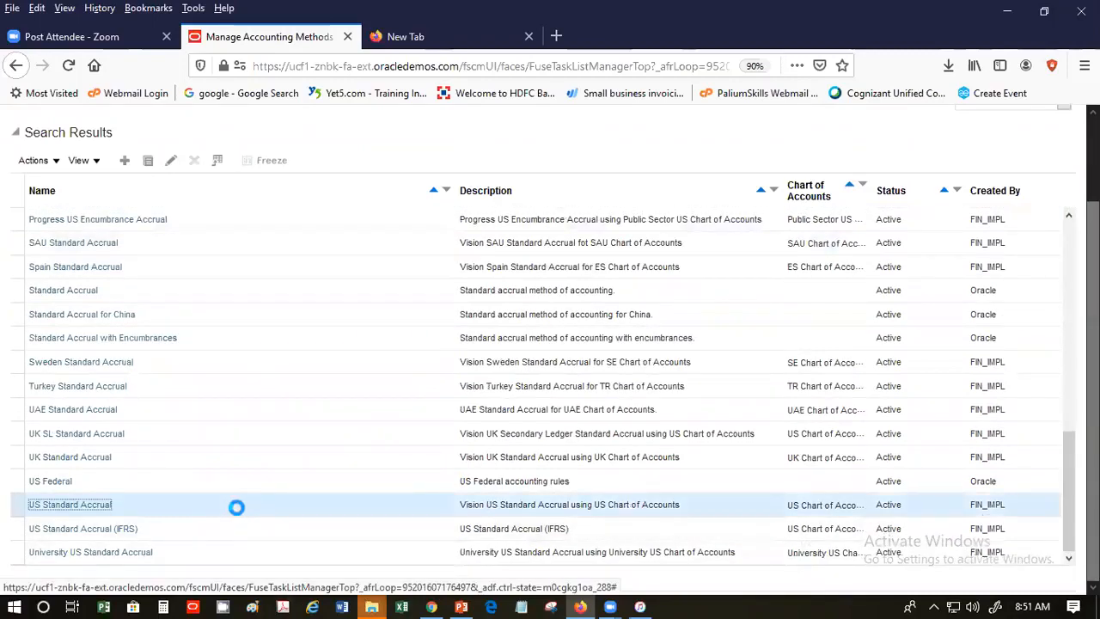
click(35, 160)
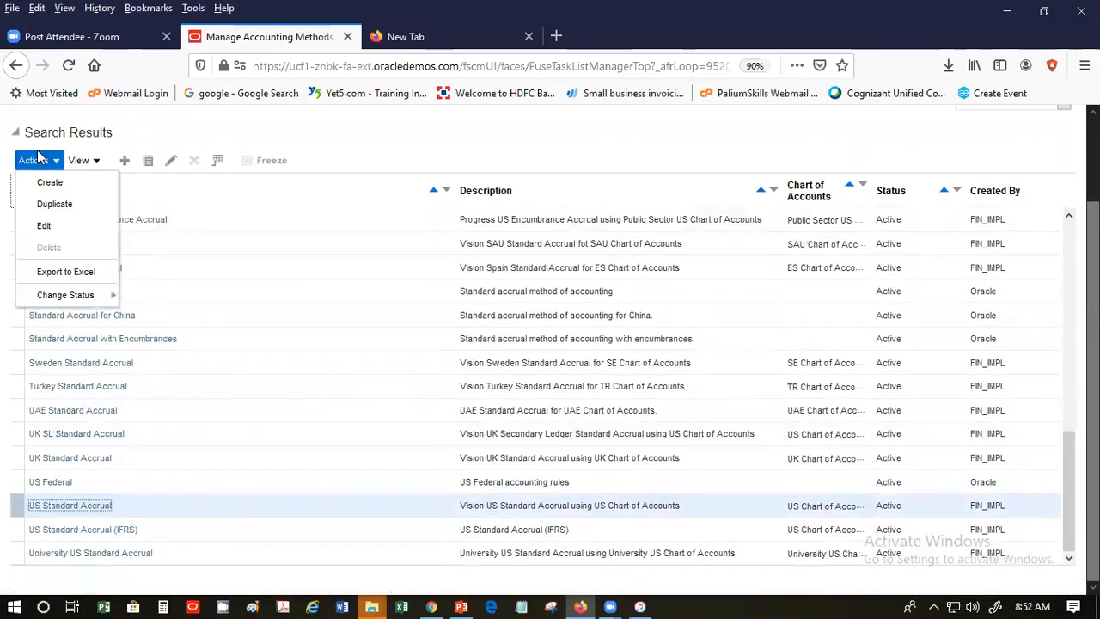
- Duplicate US Standard Accrual as 'SP US Standard Accrual', short name SPUSSTDACC, and save
click(44, 206)
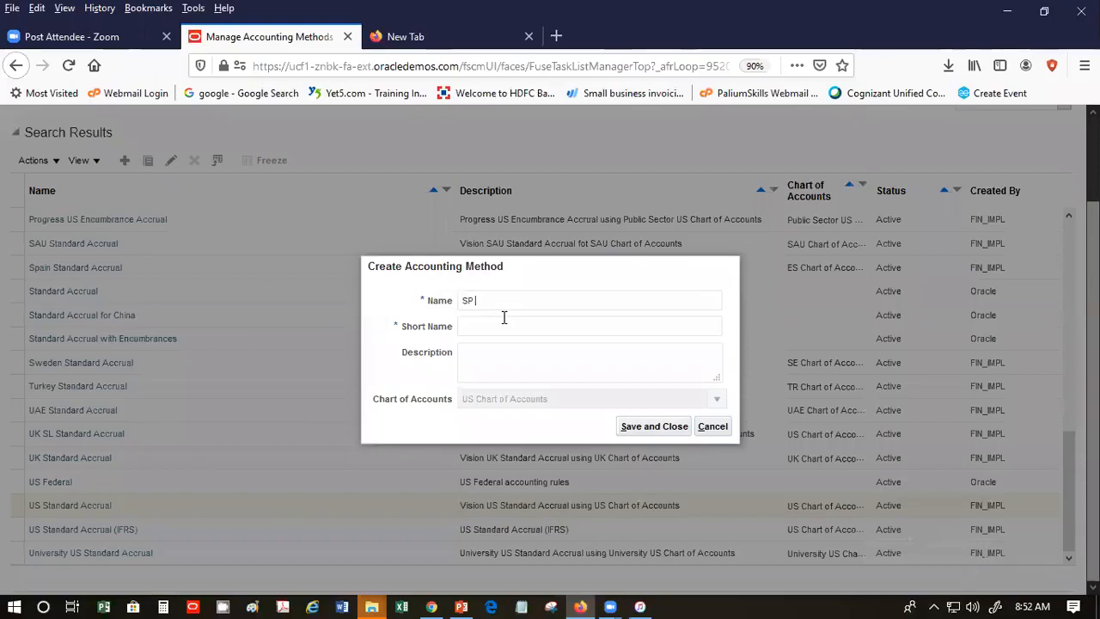
text(US Standard Accrual)
key(Tab)
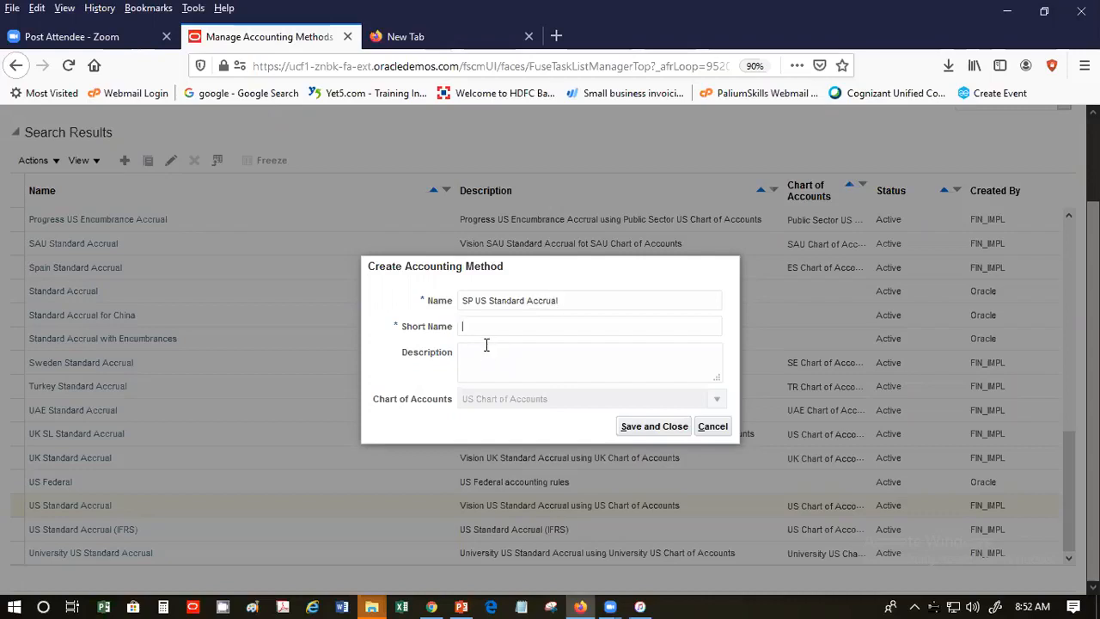
text(SPUSSTDACC)
click(673, 429)
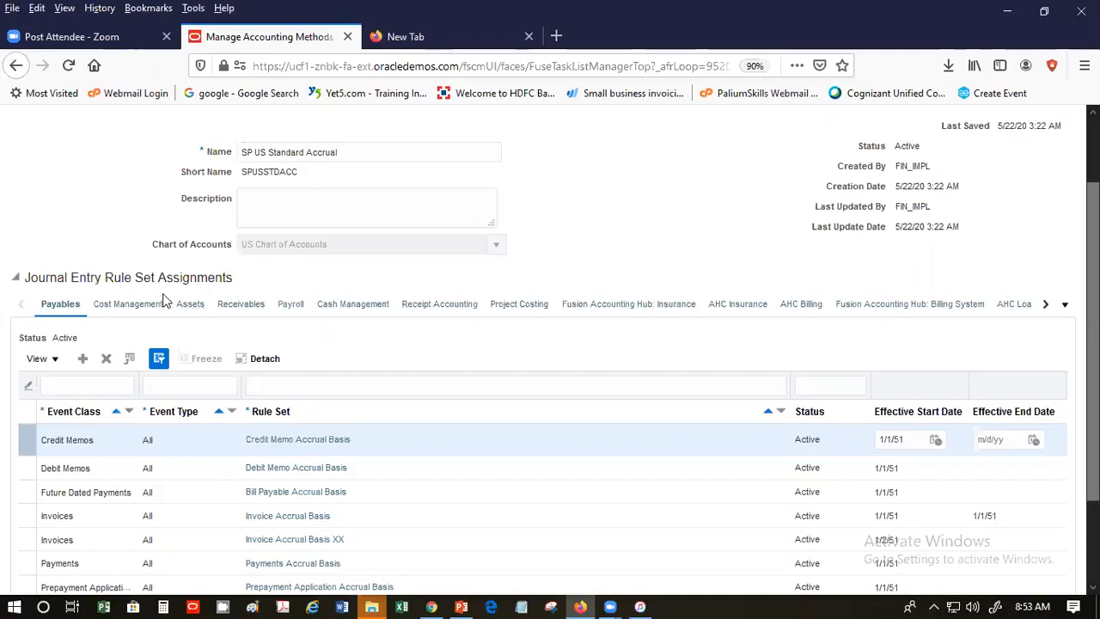
- Insert a blank row after Credit Memos in the Payables rule set assignments
triple_click(71, 275)
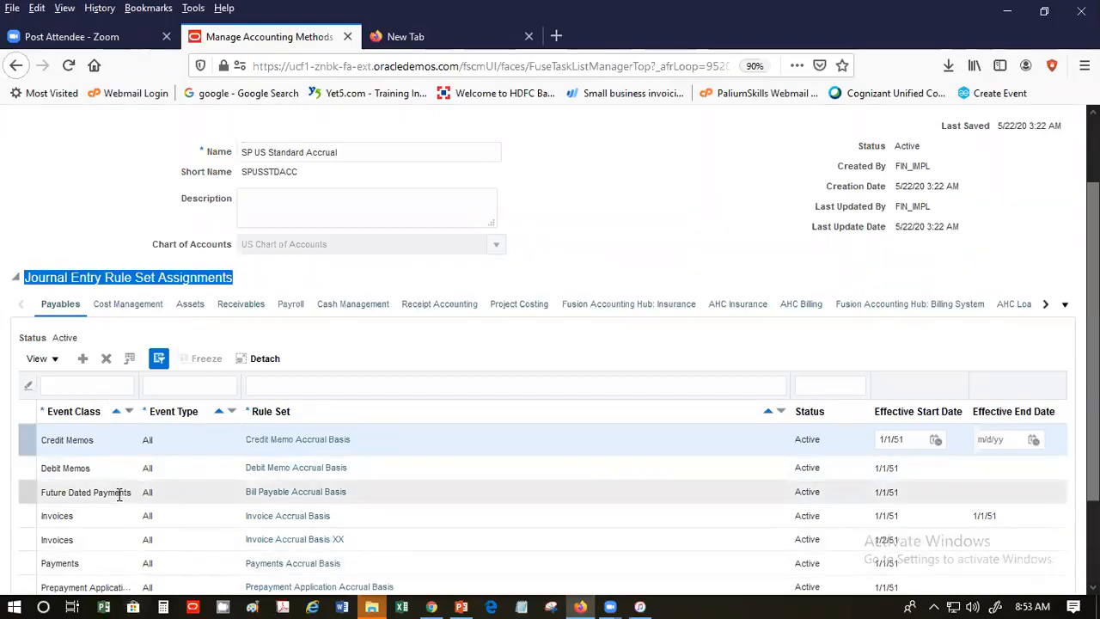
click(118, 440)
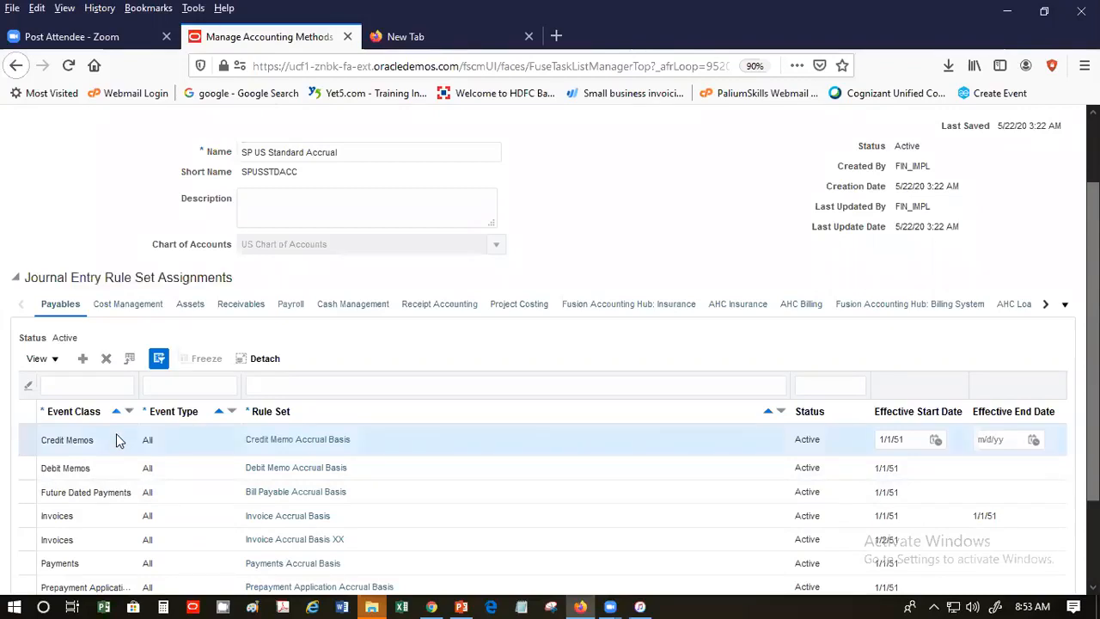
click(83, 360)
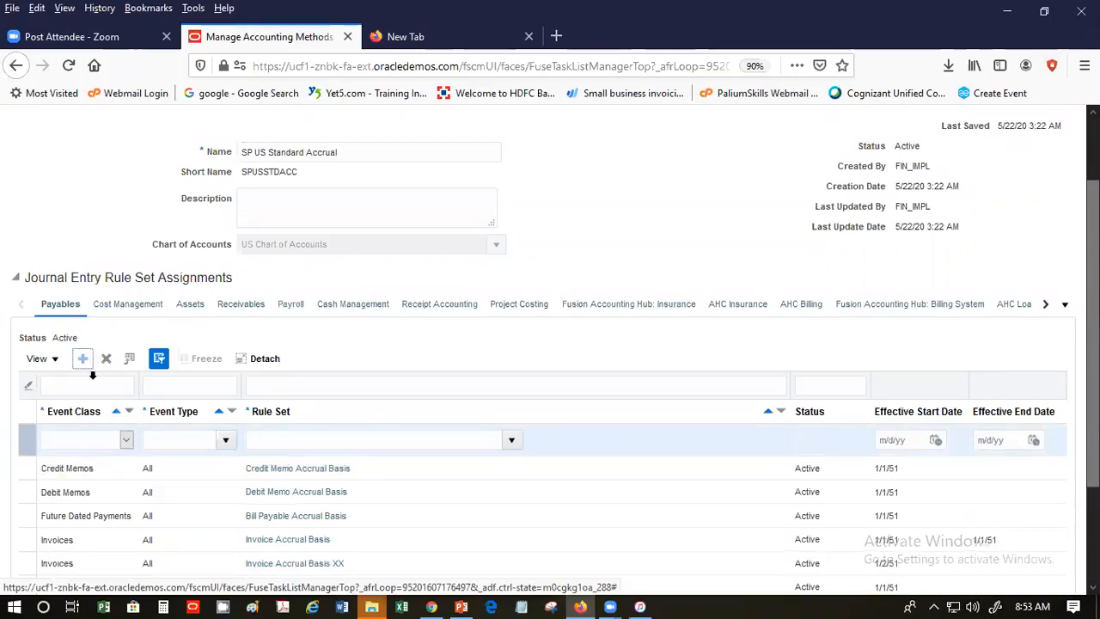
- Set the new row to event class Invoices, event type All, rule set SPJERS, starting 5/22/20
click(127, 444)
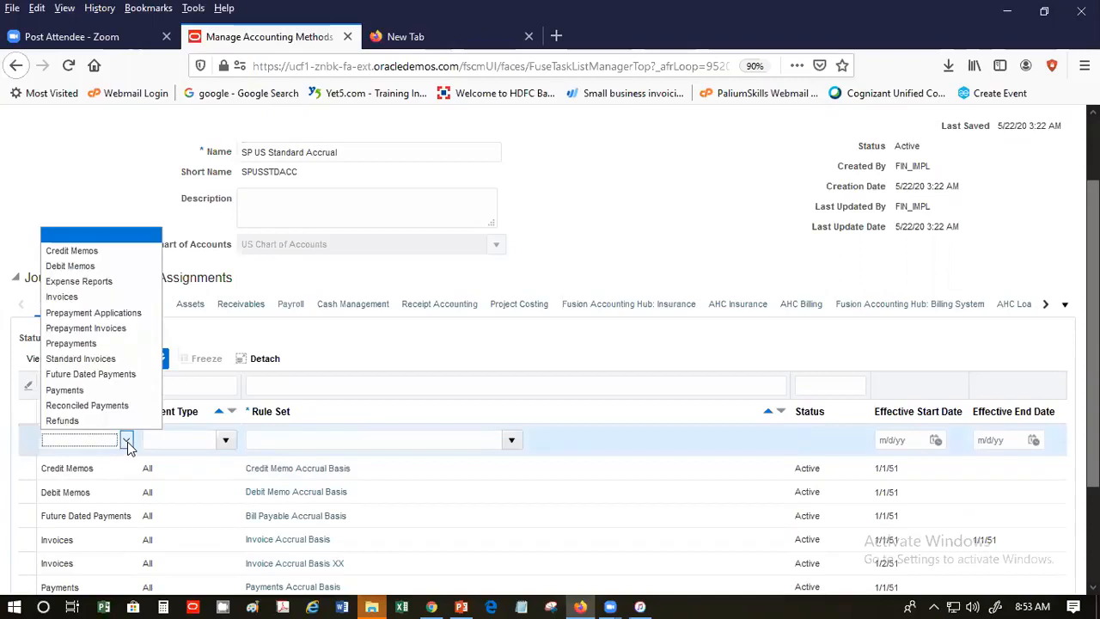
click(124, 298)
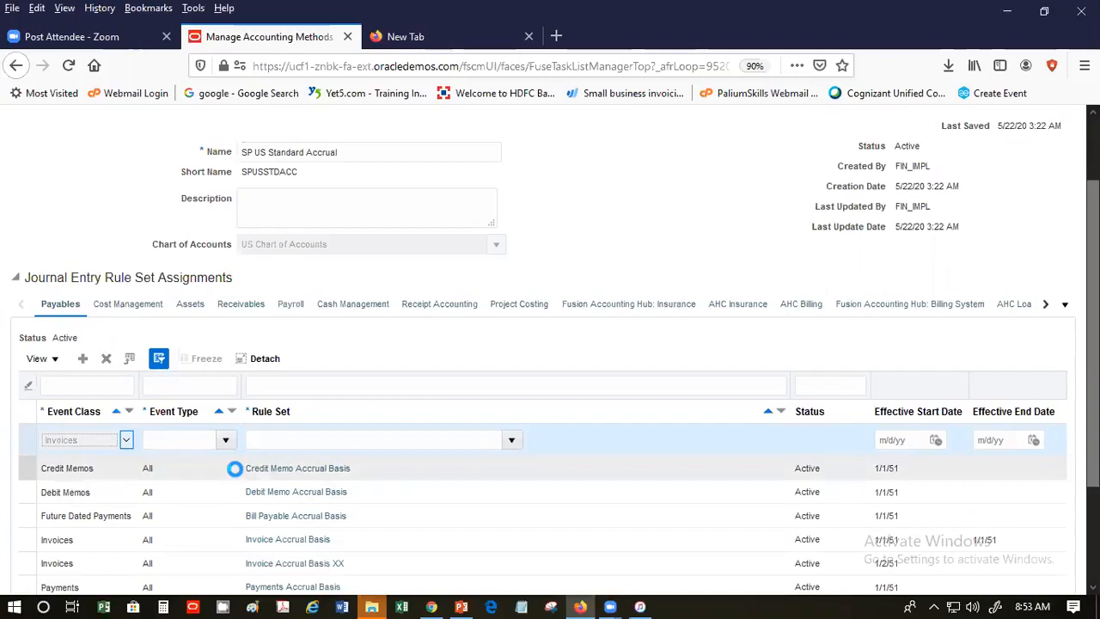
click(224, 440)
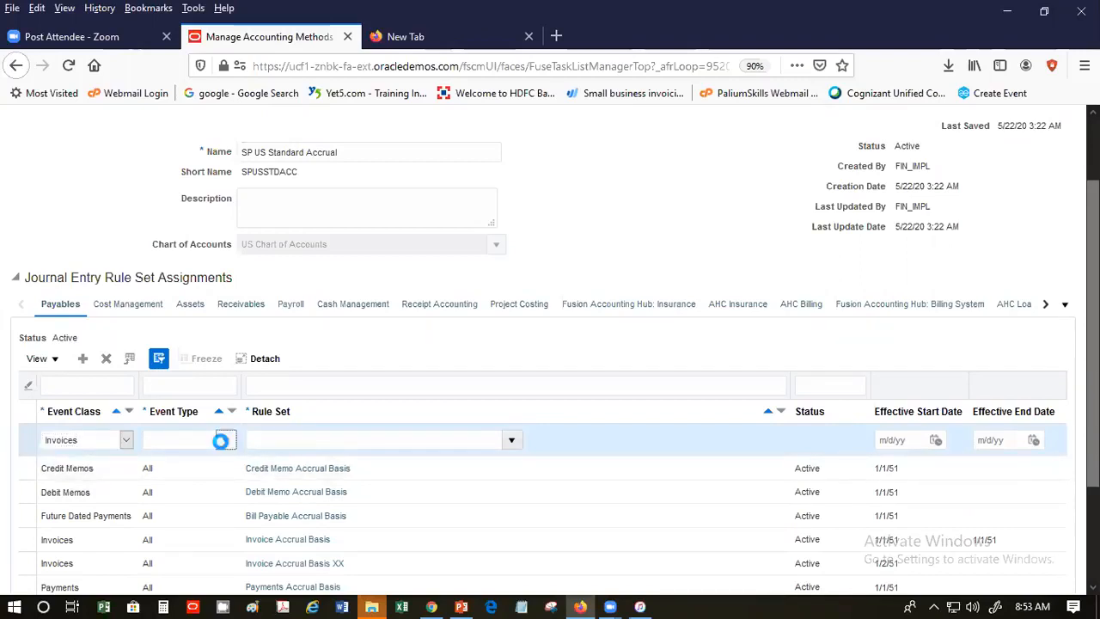
click(216, 464)
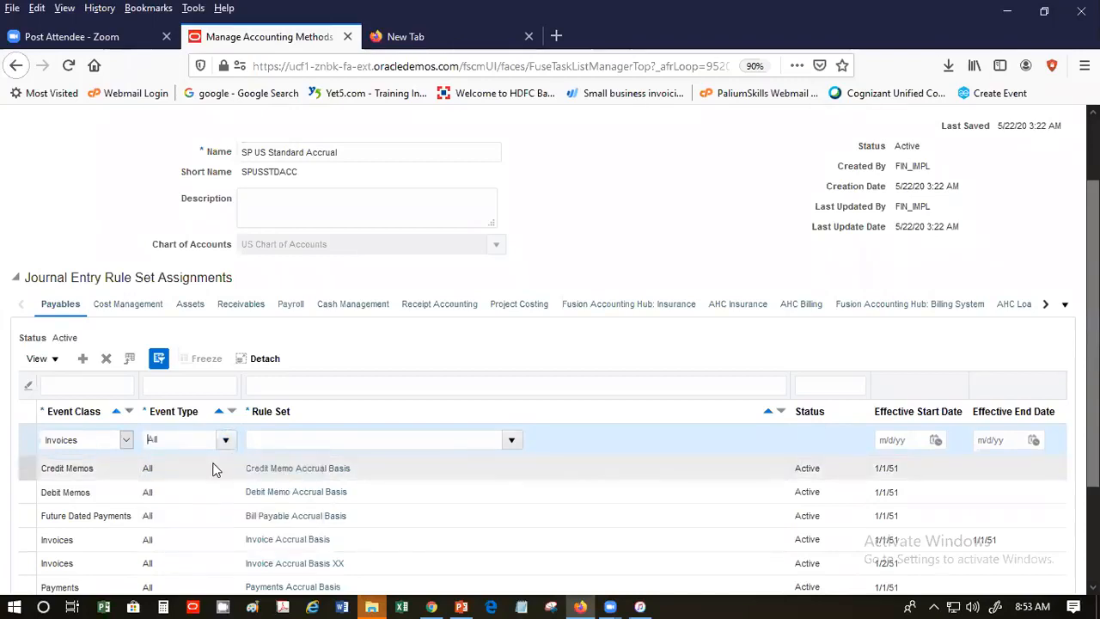
click(511, 441)
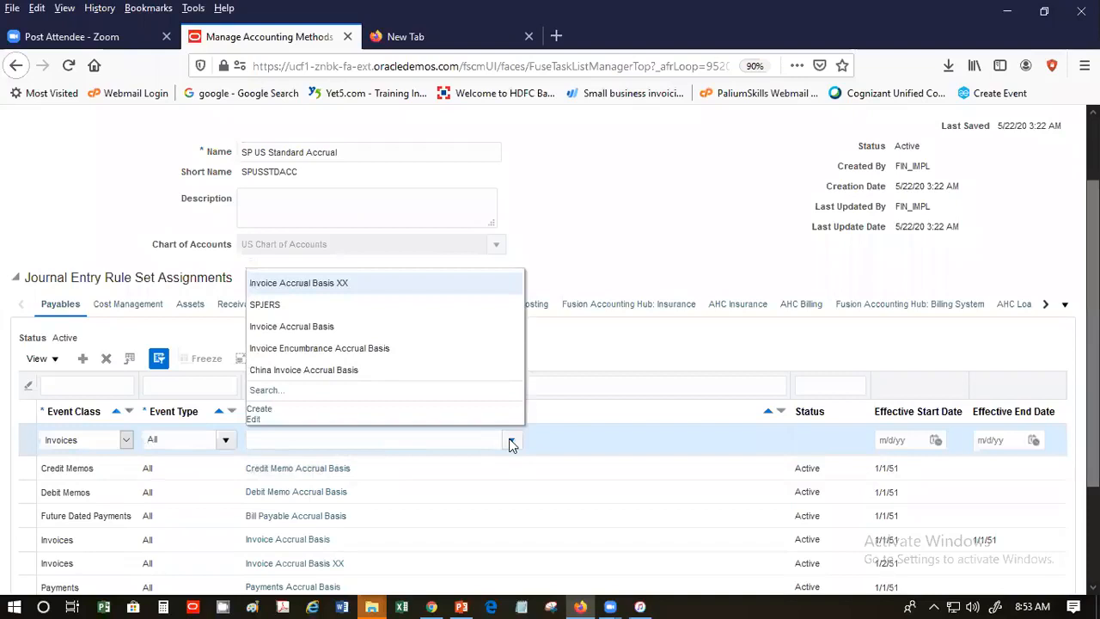
click(420, 307)
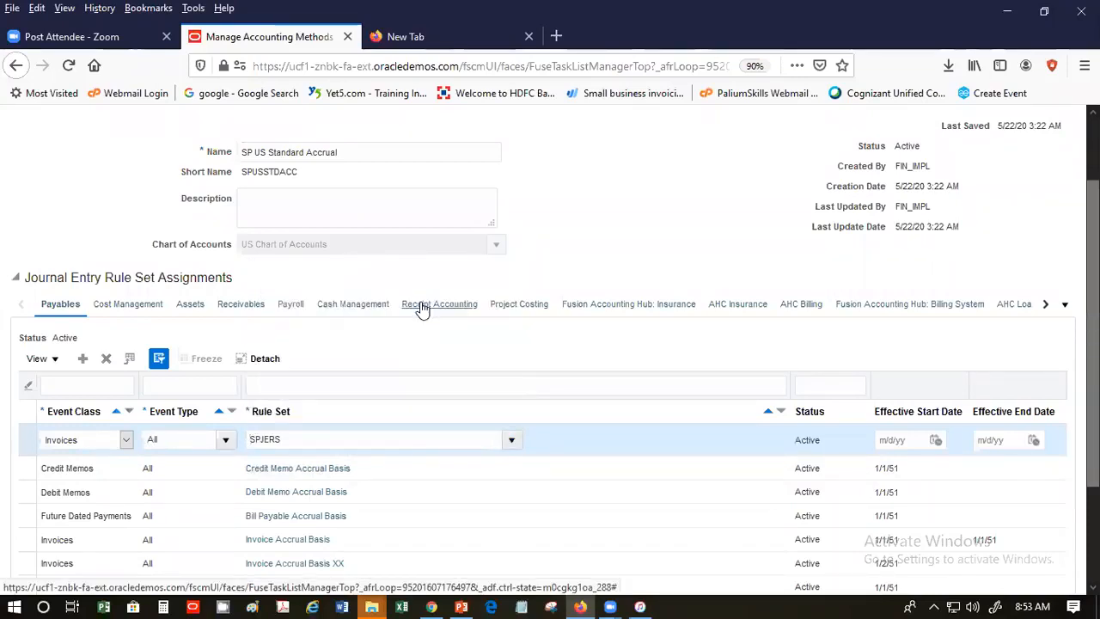
click(900, 438)
click(934, 439)
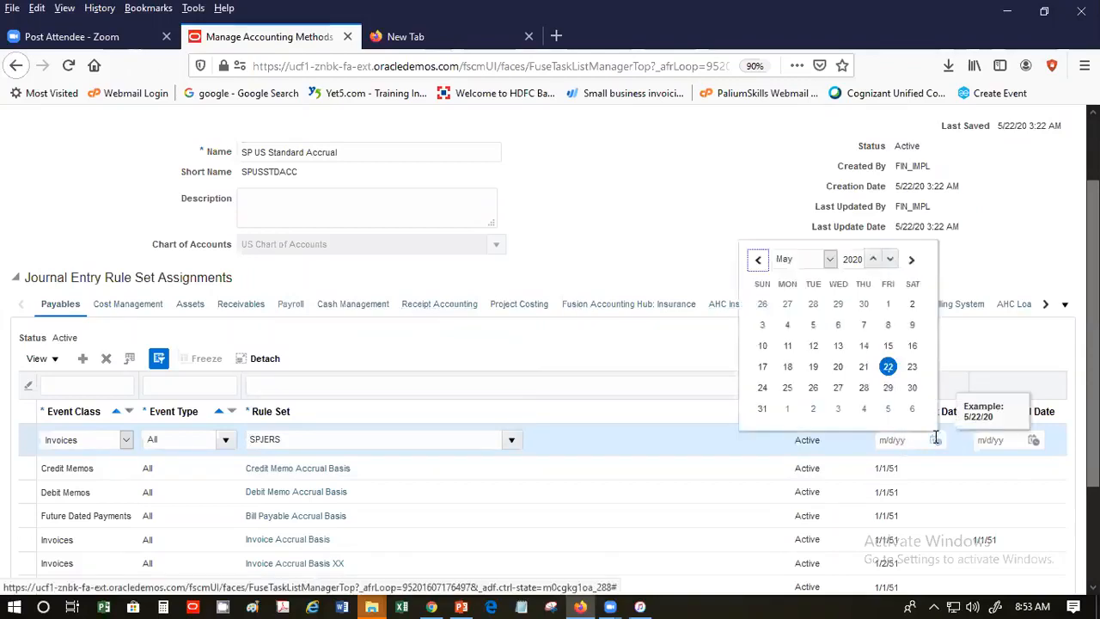
click(888, 367)
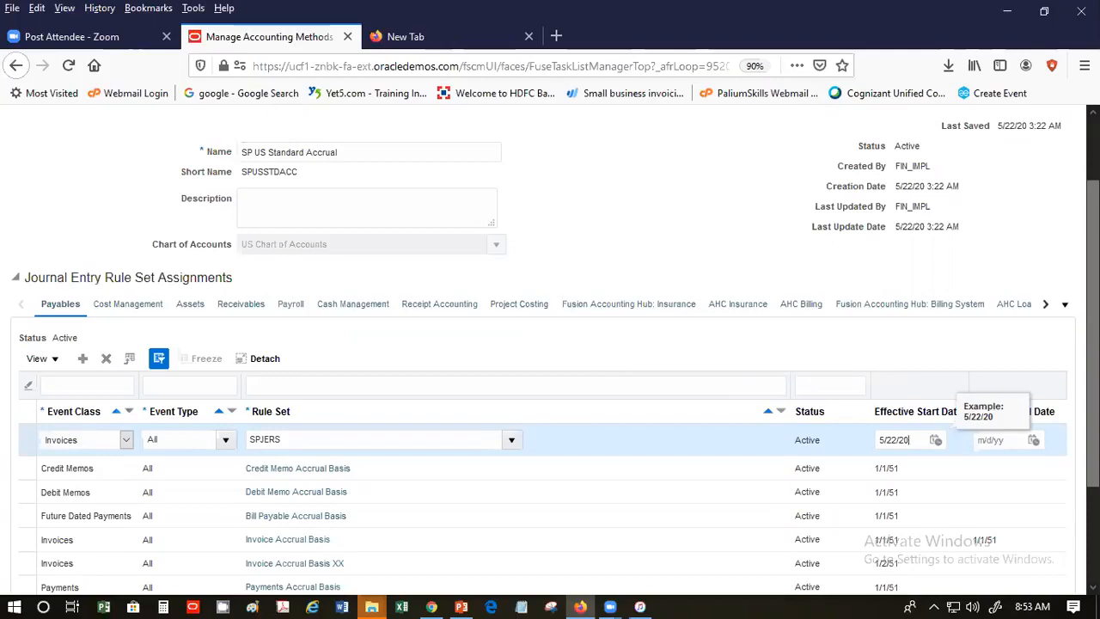
scroll(550, 344, up, 2)
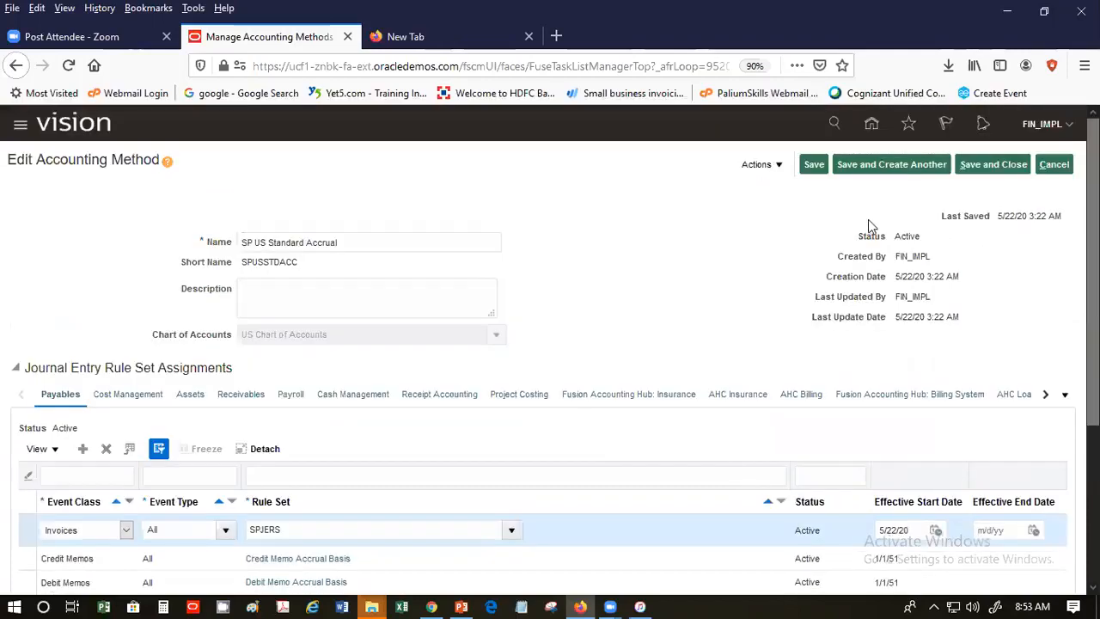
click(813, 166)
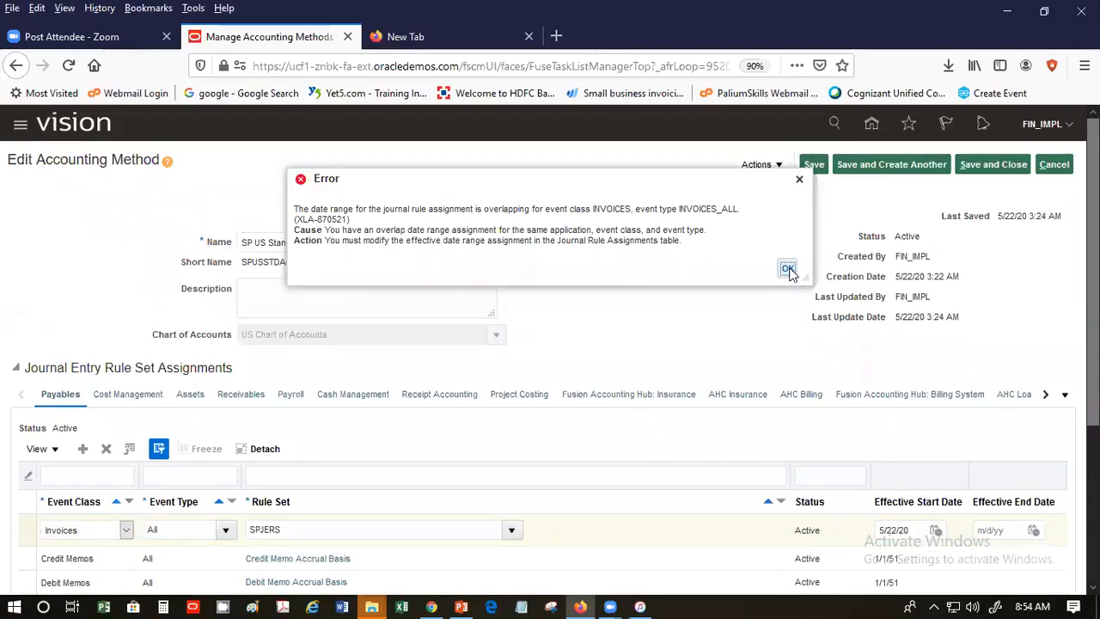
click(788, 268)
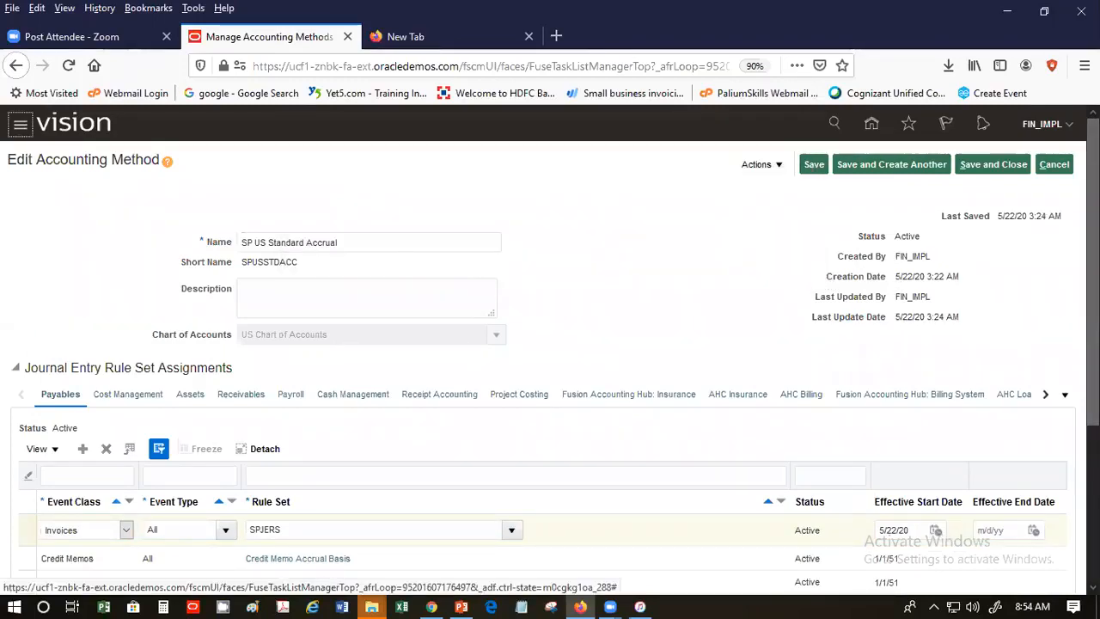
scroll(788, 269, down, 2)
scroll(550, 343, down, 2)
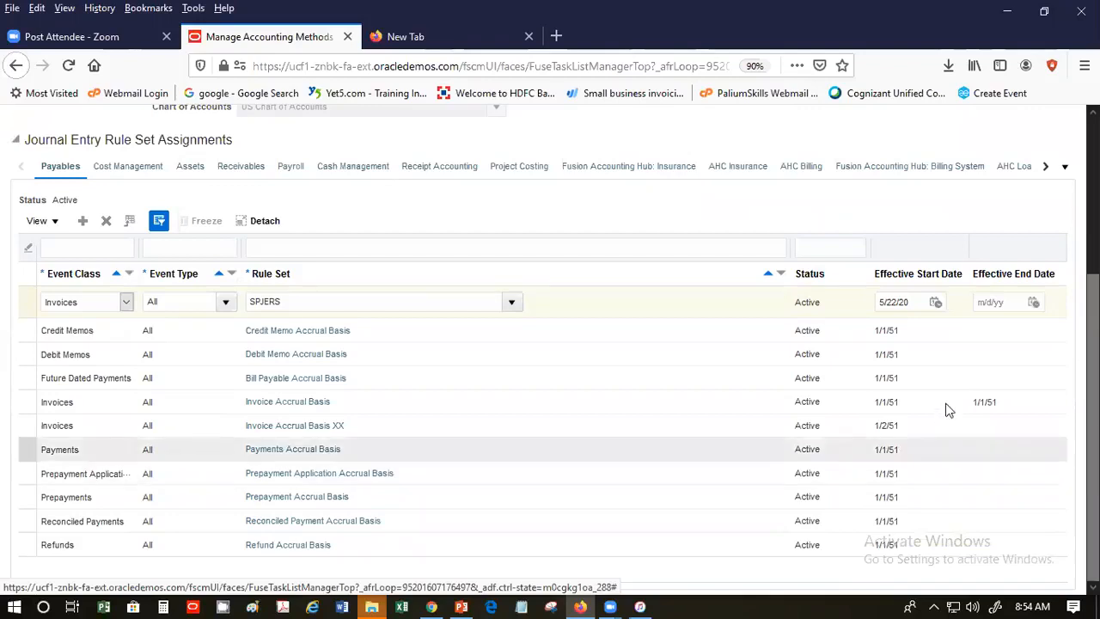
- Open the Invoice Accrual Basis end date calendar and move it to May
click(366, 408)
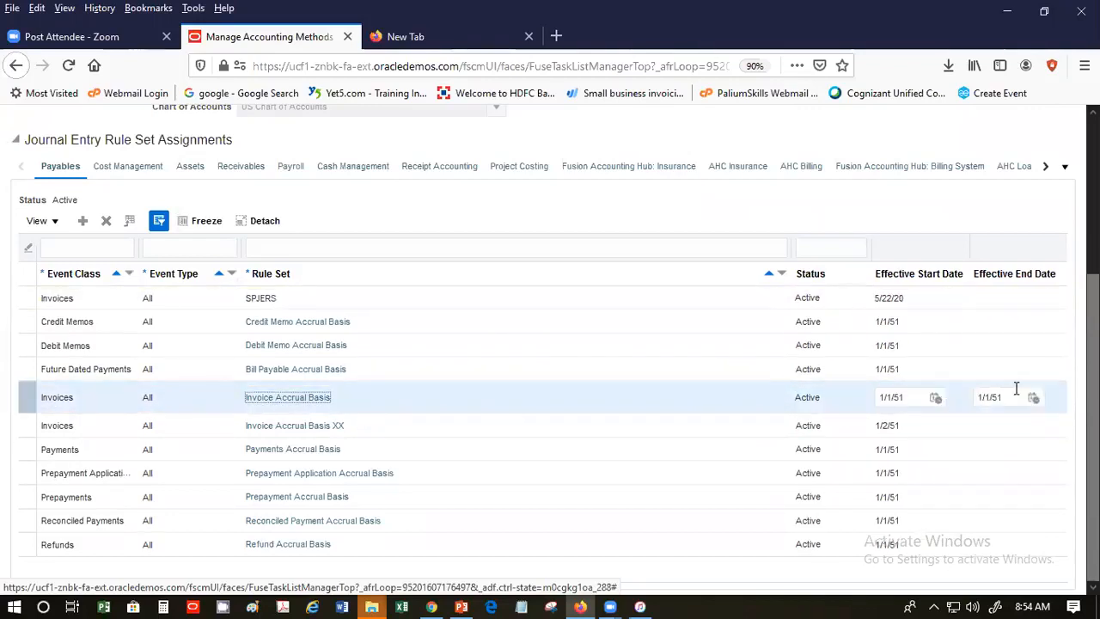
click(1009, 396)
click(1031, 394)
click(1033, 400)
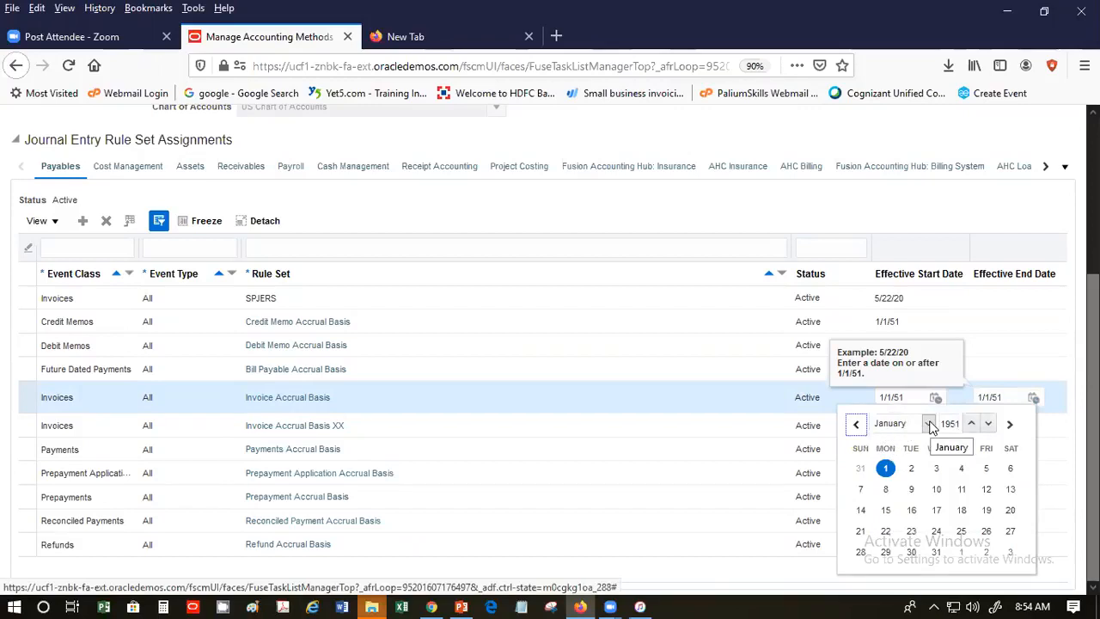
click(929, 424)
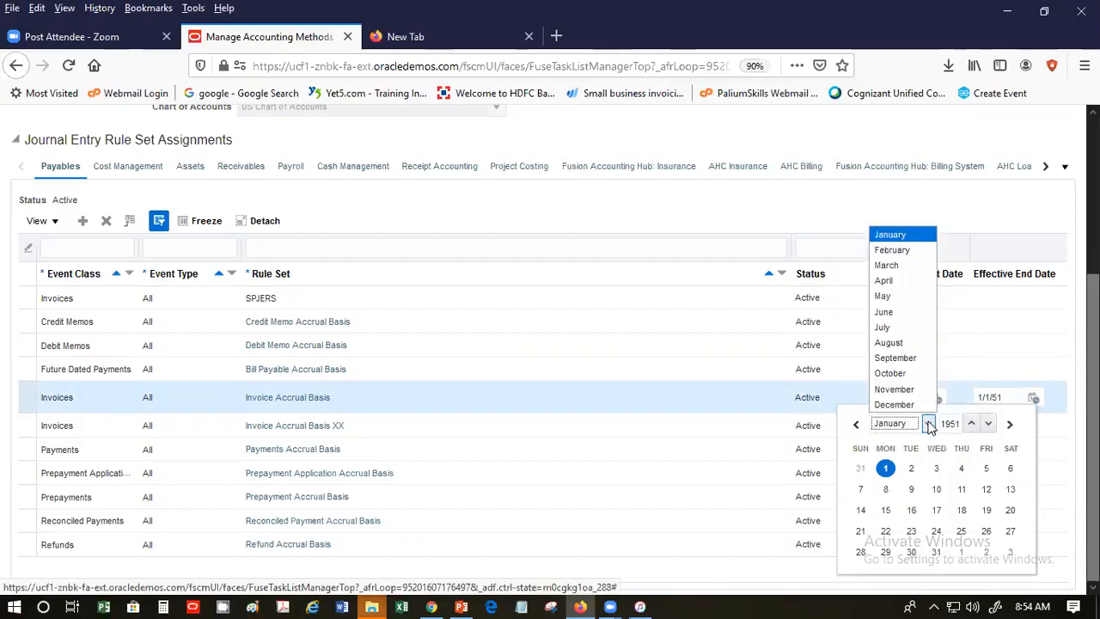
click(910, 300)
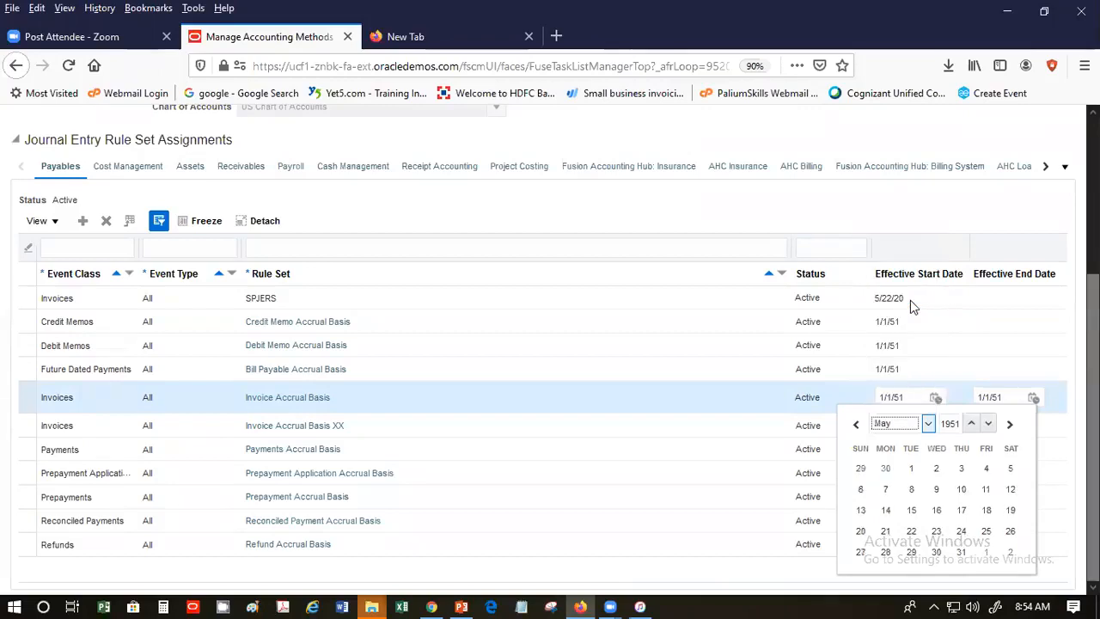
click(988, 424)
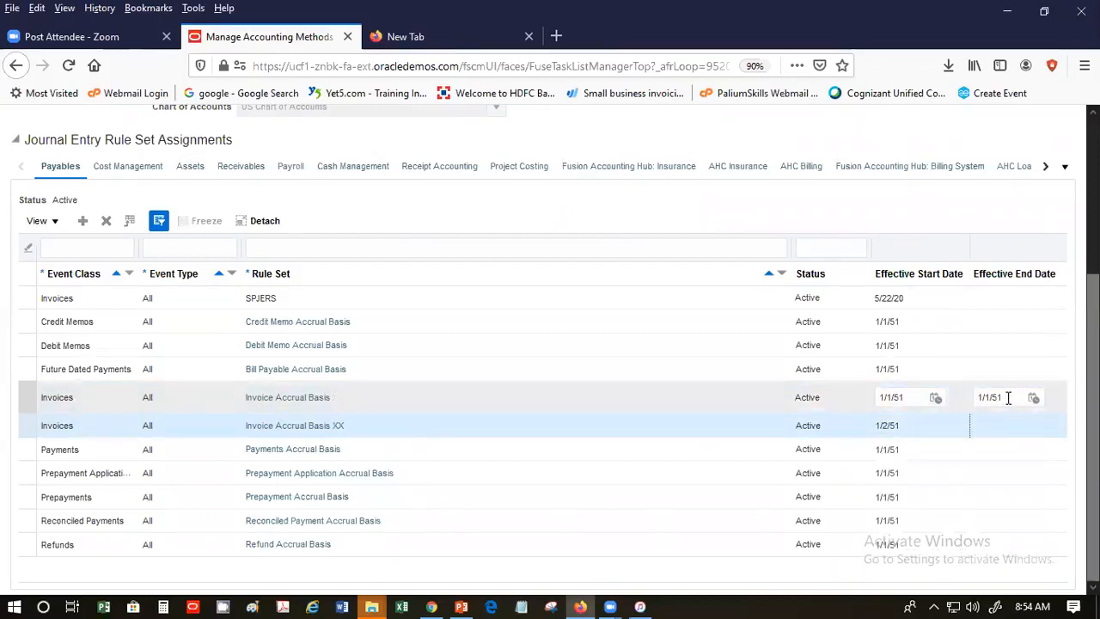
- Replace the Invoice Accrual Basis end date 1/1/51 with 5/21/20
click(1012, 398)
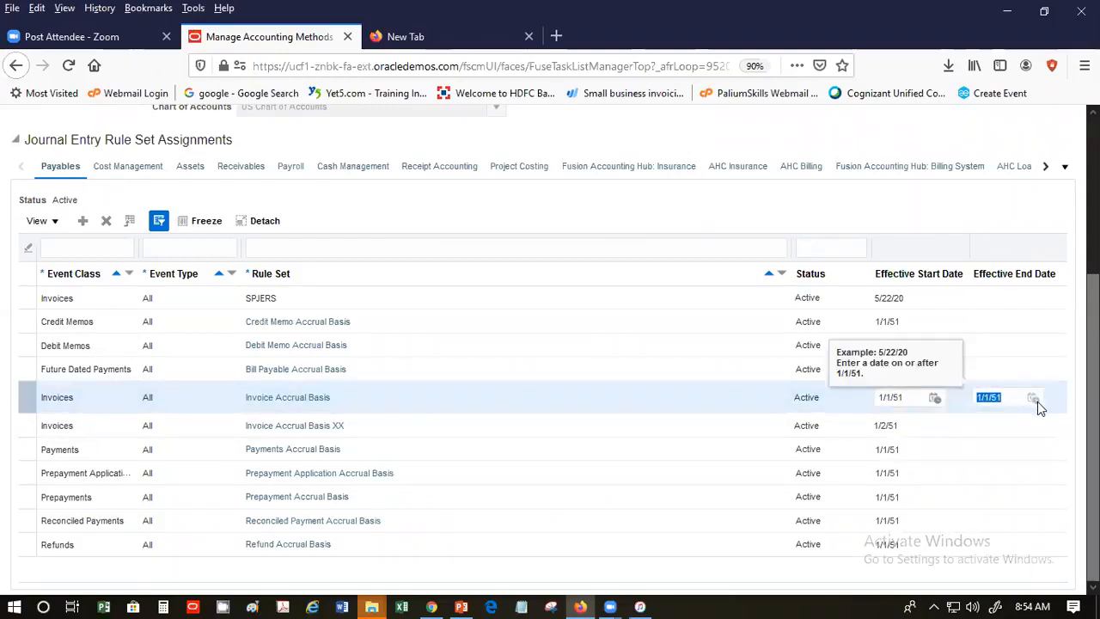
click(1011, 399)
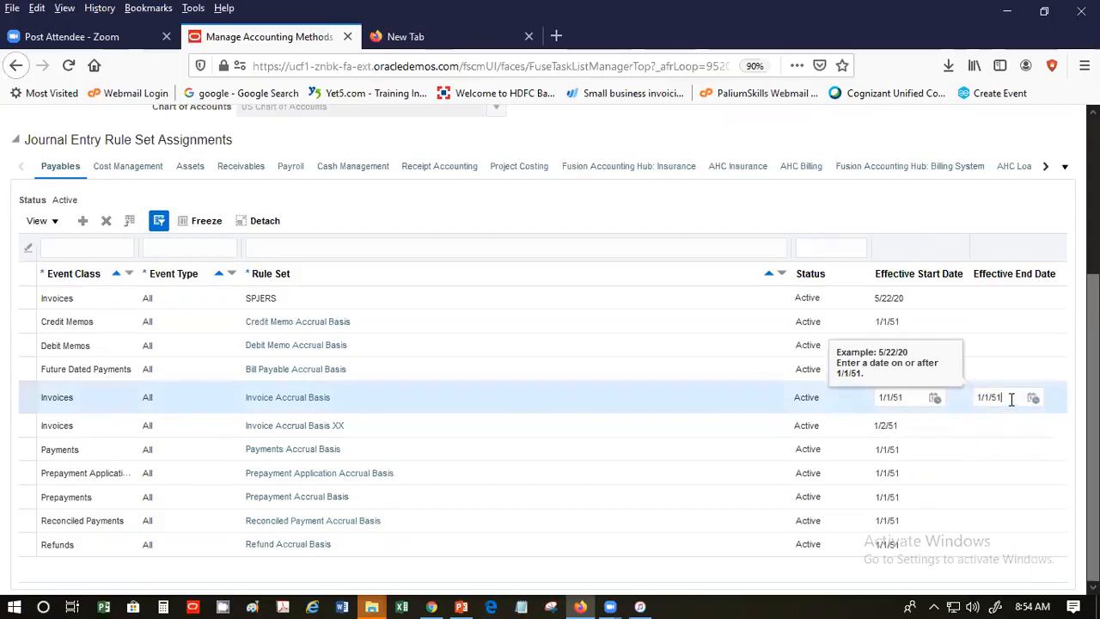
drag(1006, 397, 934, 394)
key(ctrl+c)
text(05/20/20)
key(Tab)
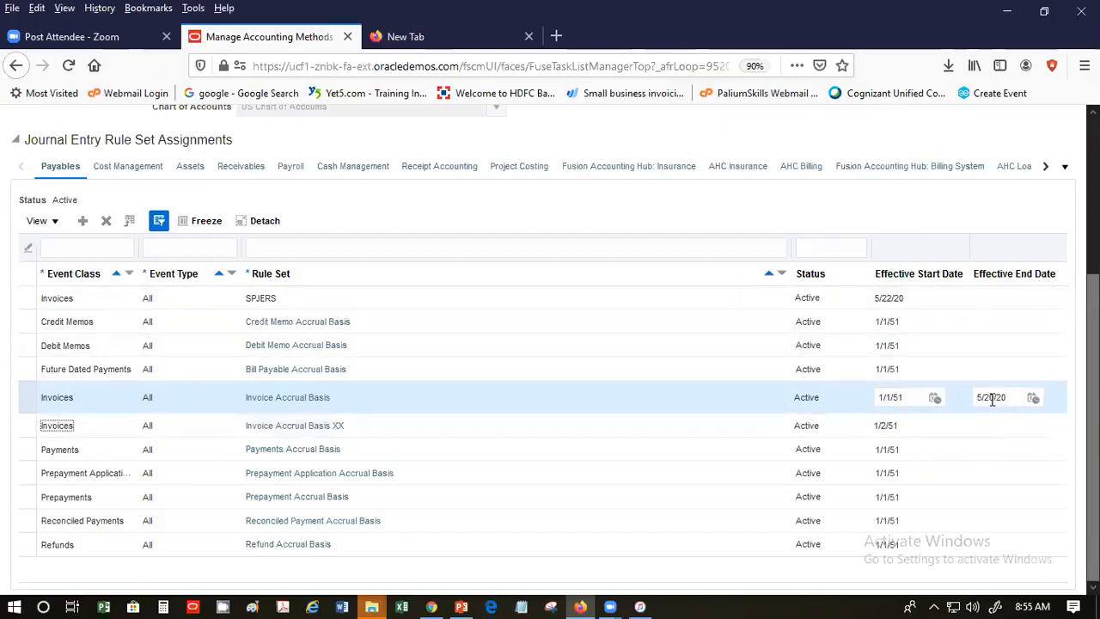
key(BackSpace)
text(1)
key(Tab)
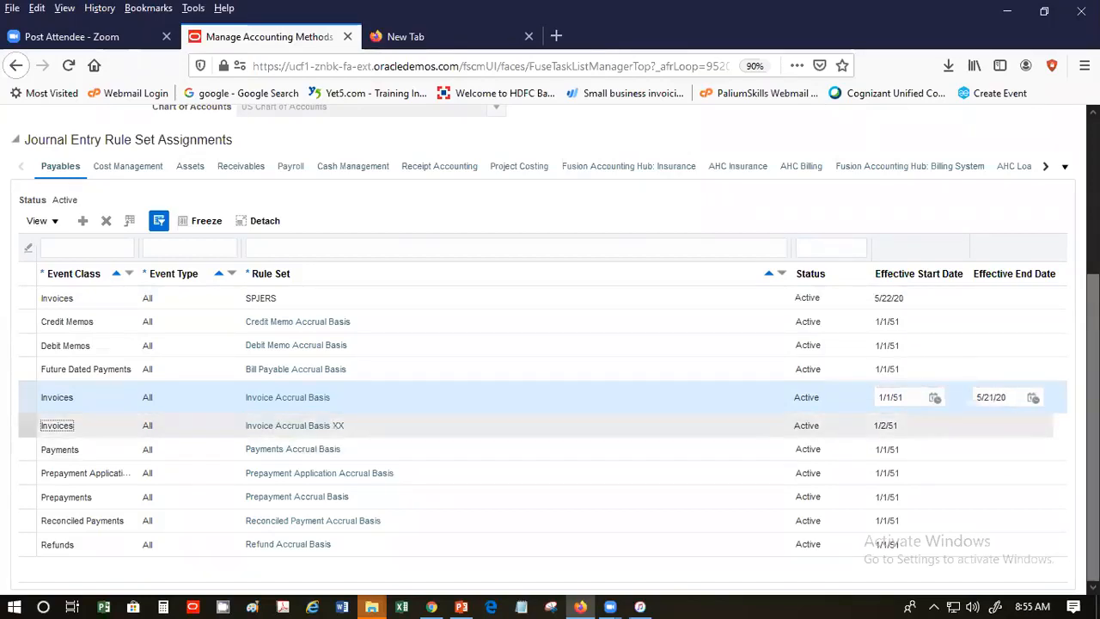
scroll(550, 344, up, 3)
click(809, 165)
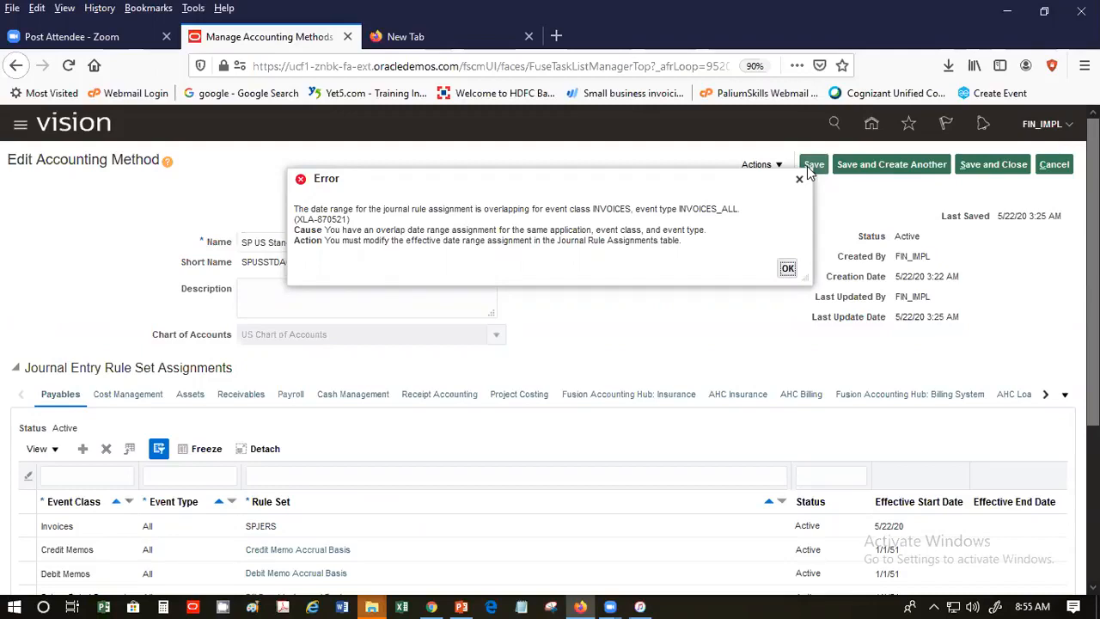
click(788, 269)
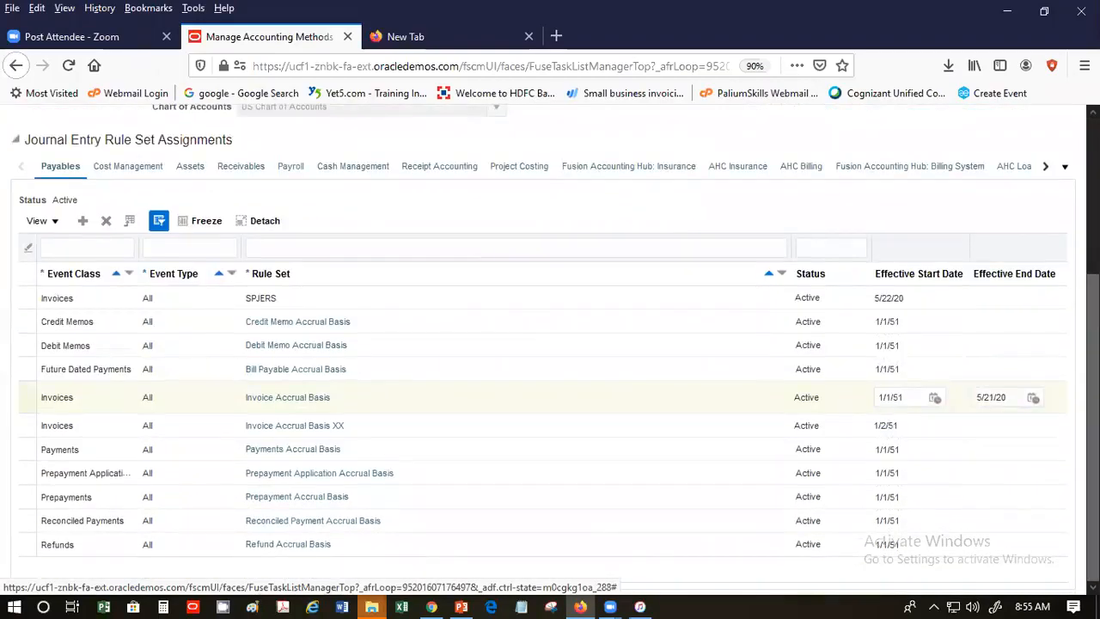
- Restore the Invoice Accrual Basis end date to 1/1/51
click(1024, 397)
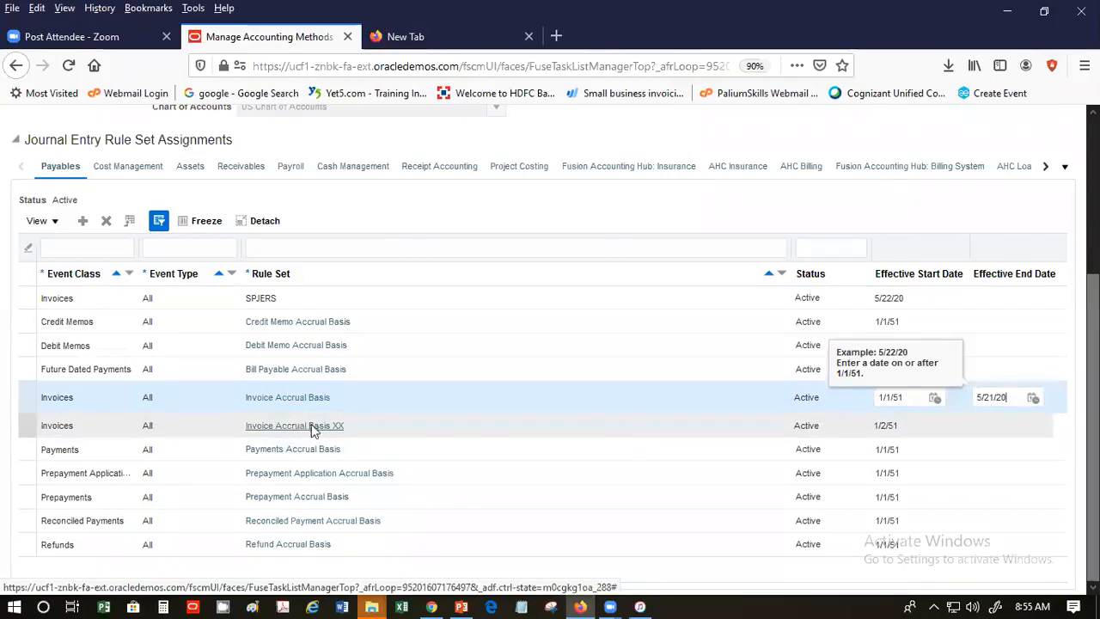
click(758, 421)
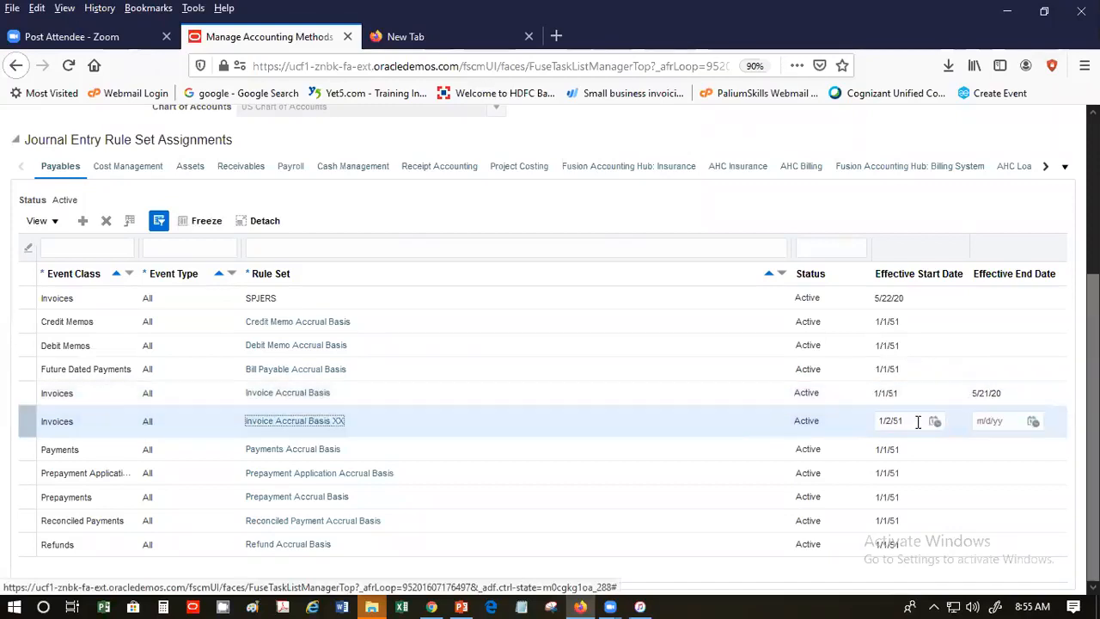
click(999, 392)
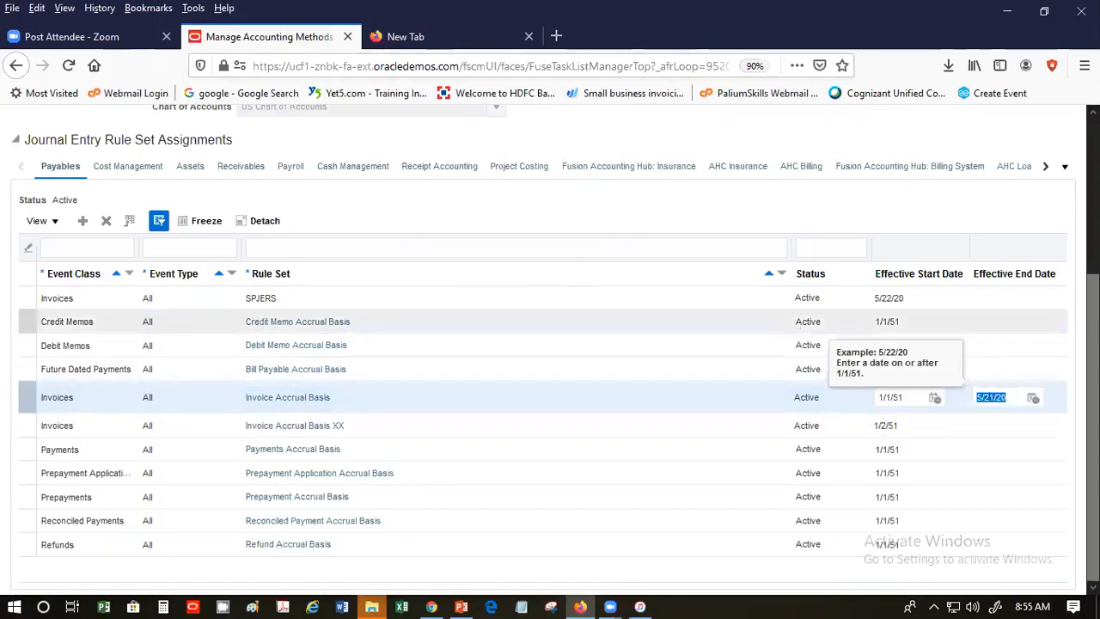
key(shift+Tab)
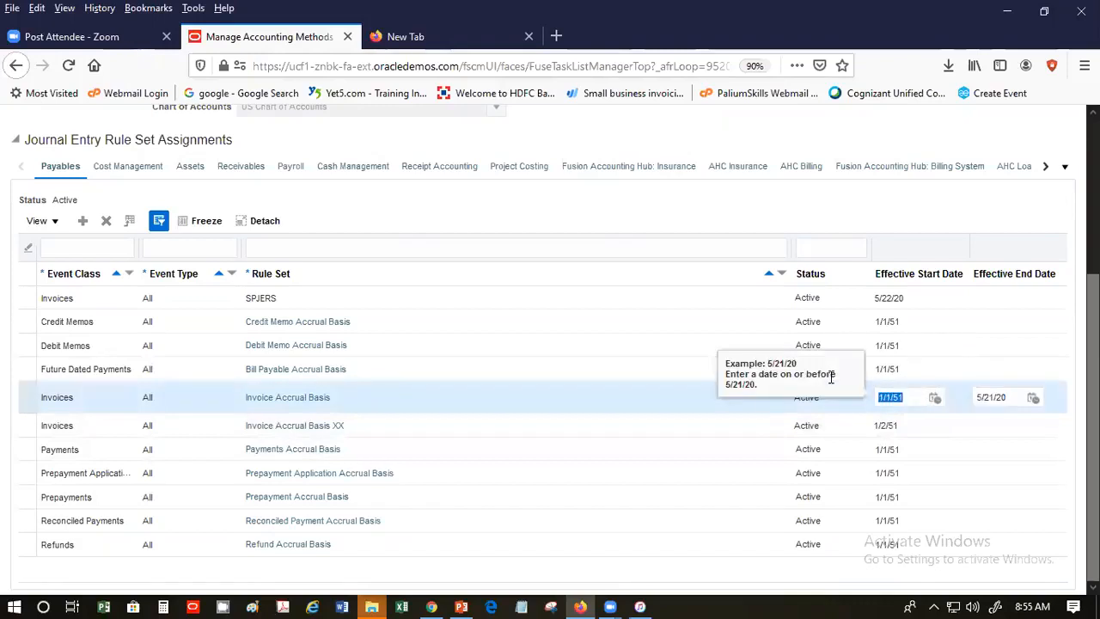
key(Tab)
key(ctrl+v)
- Set the Invoice Accrual Basis XX end date to 5/21/20
click(950, 421)
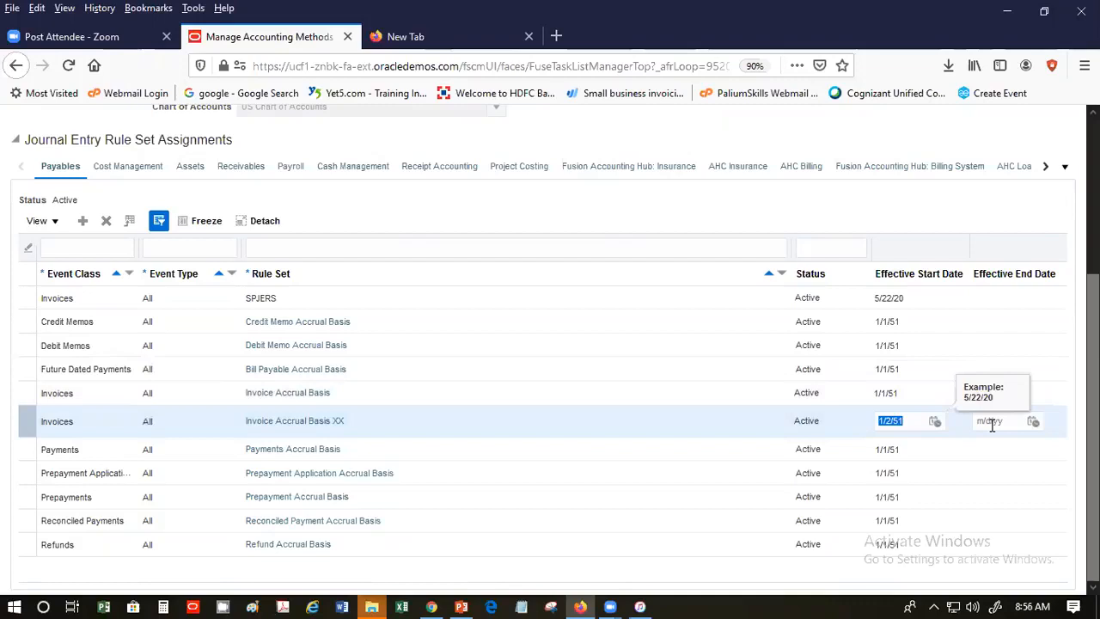
click(993, 423)
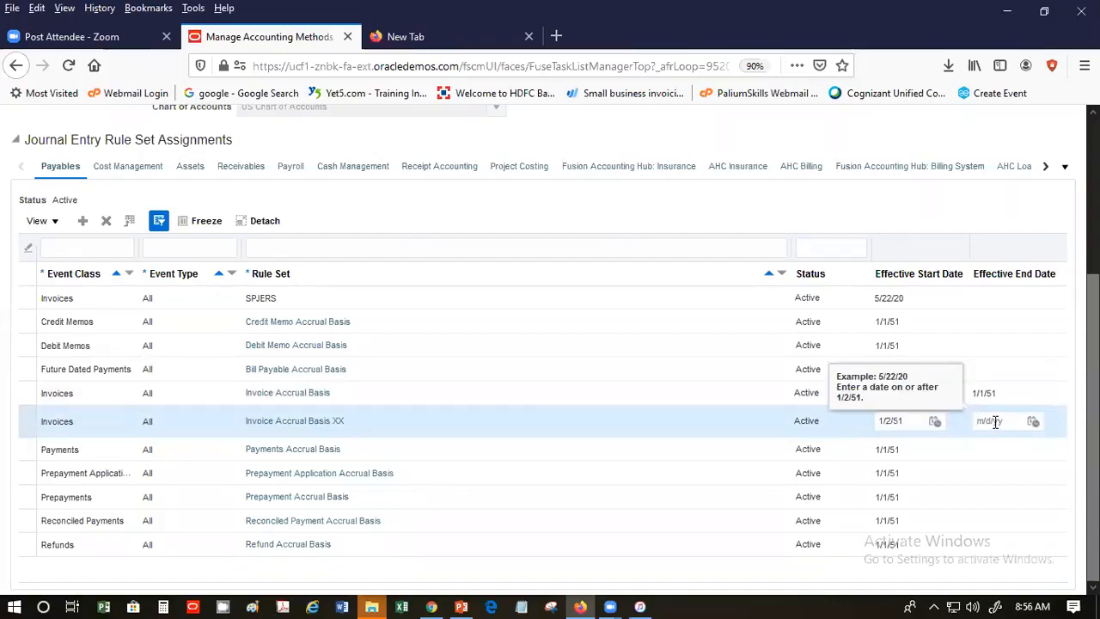
text(1/1/51)
key(BackSpace)
key(BackSpace)
key(BackSpace)
key(BackSpace)
key(BackSpace)
key(BackSpace)
text(5/5)
key(Tab)
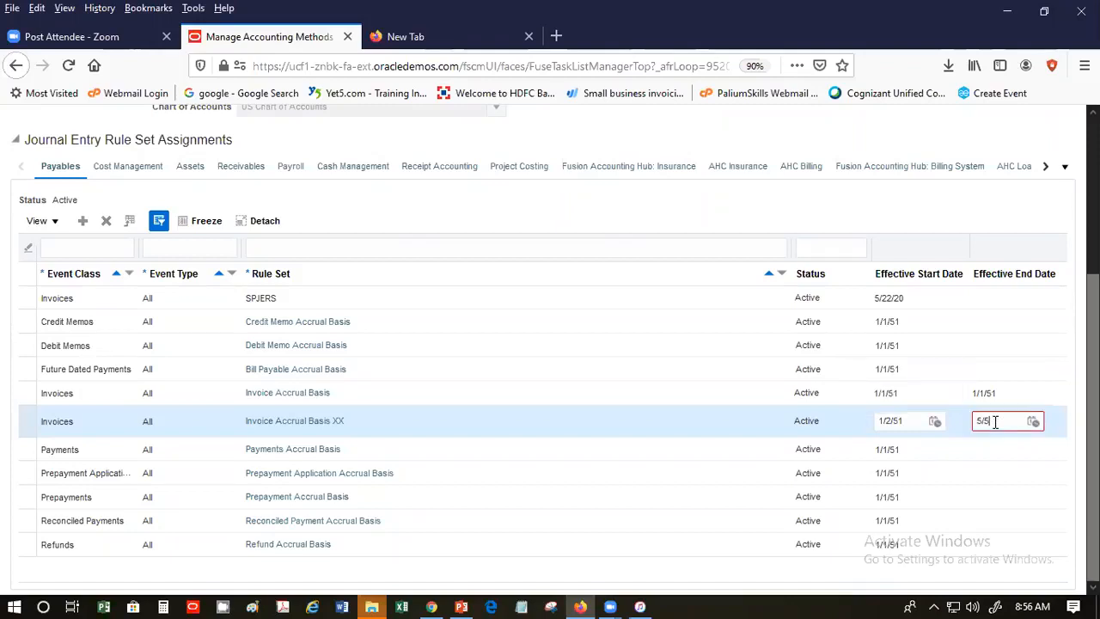
key(Return)
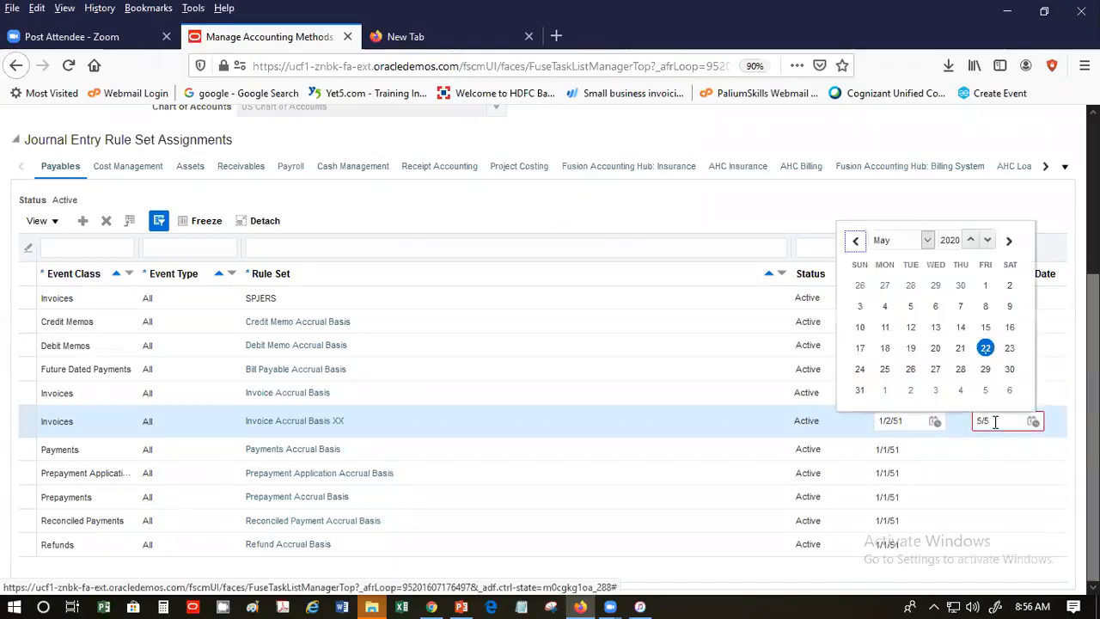
click(961, 348)
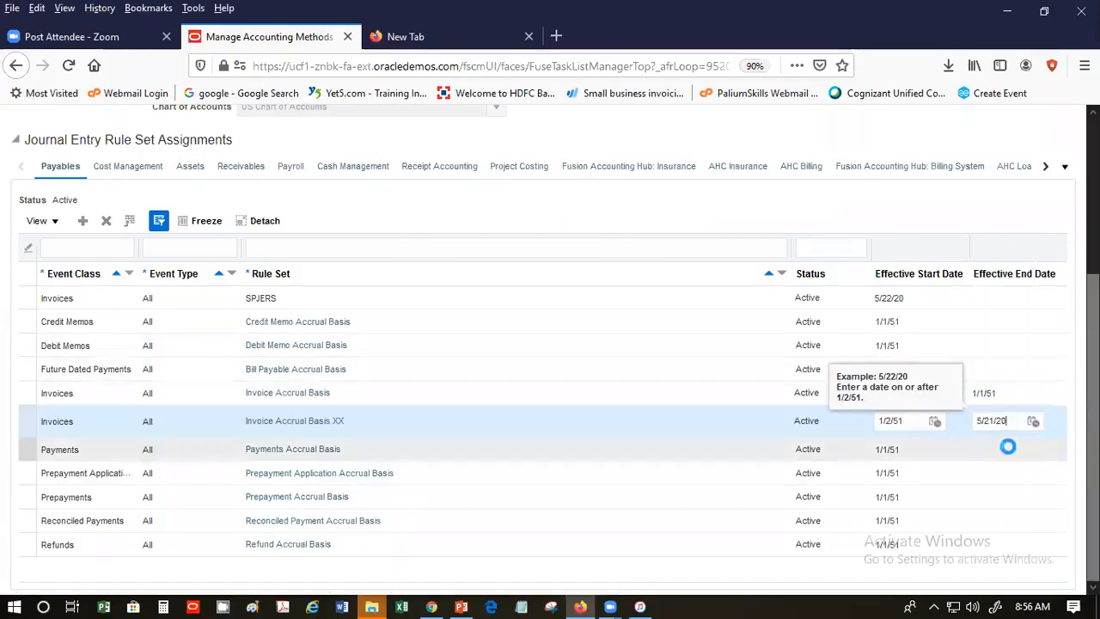
- Save the SP US Standard Accrual method with its SPJERS invoice rule set and close it
scroll(1058, 116, up, 3)
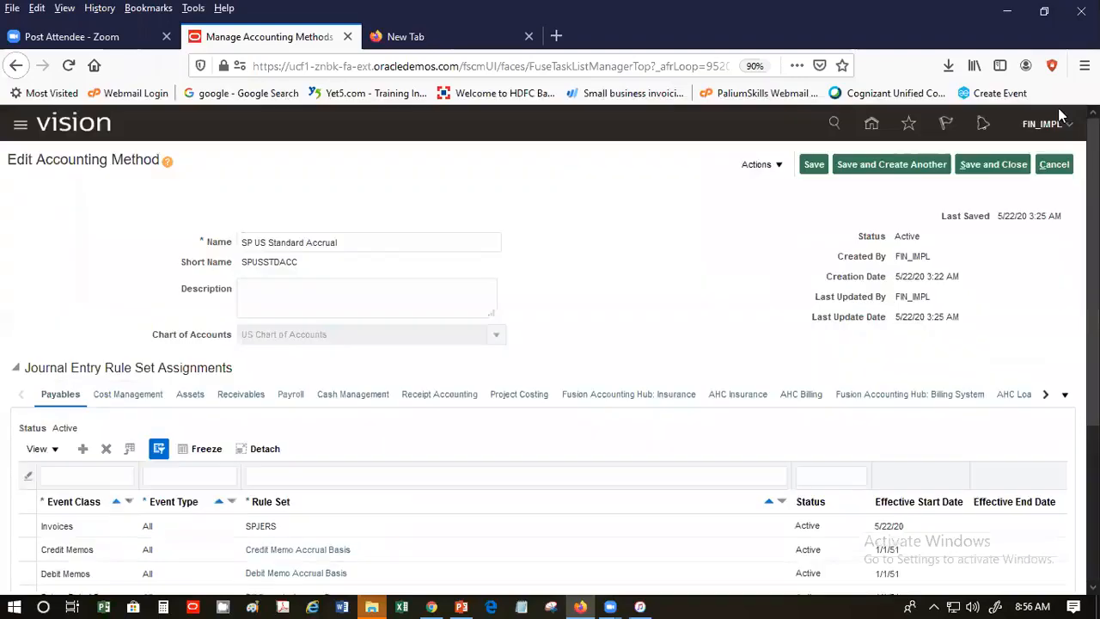
click(812, 164)
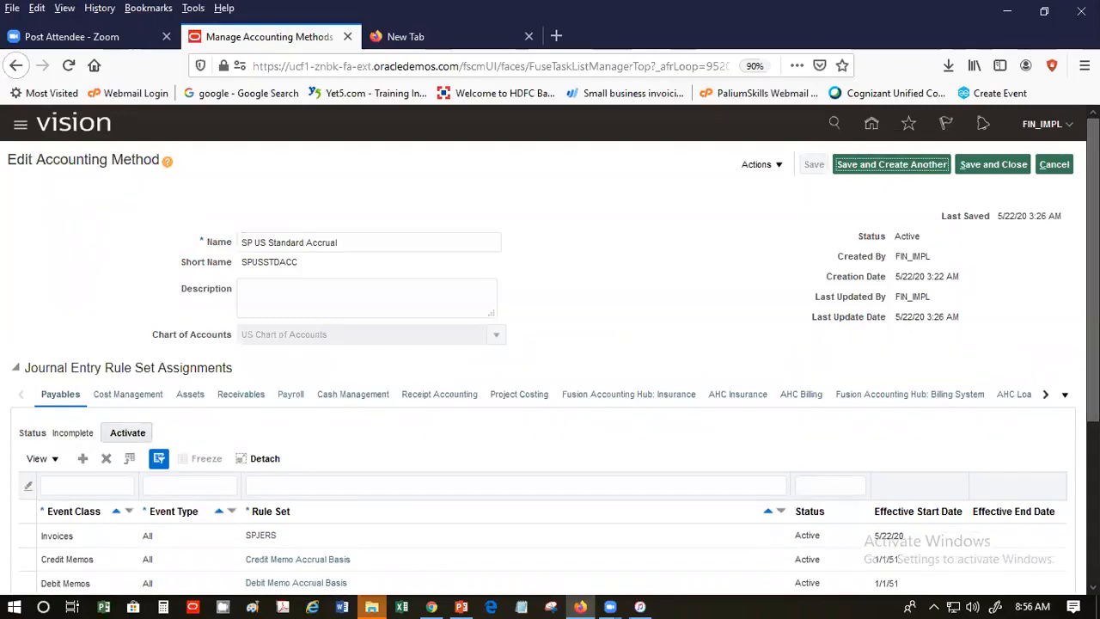
scroll(550, 344, down, 3)
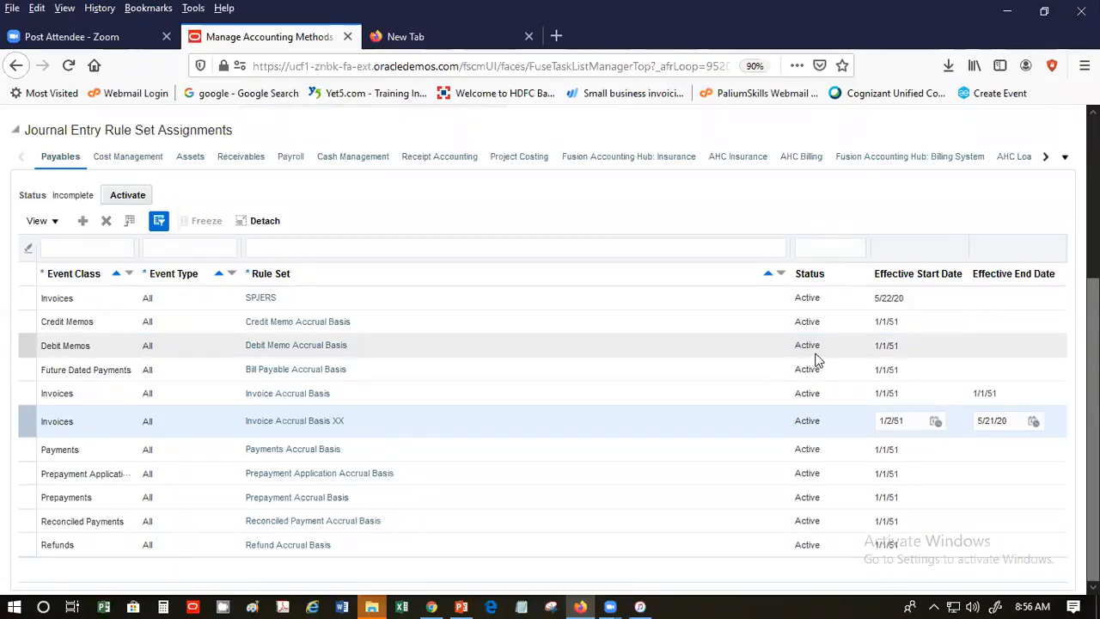
scroll(982, 168, up, 5)
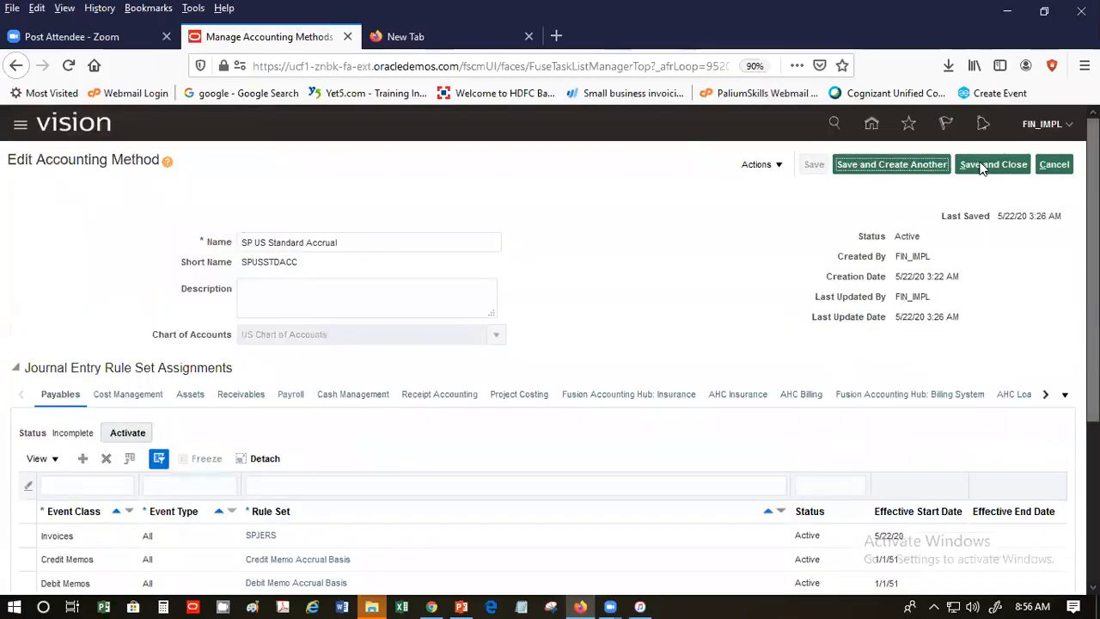
click(982, 167)
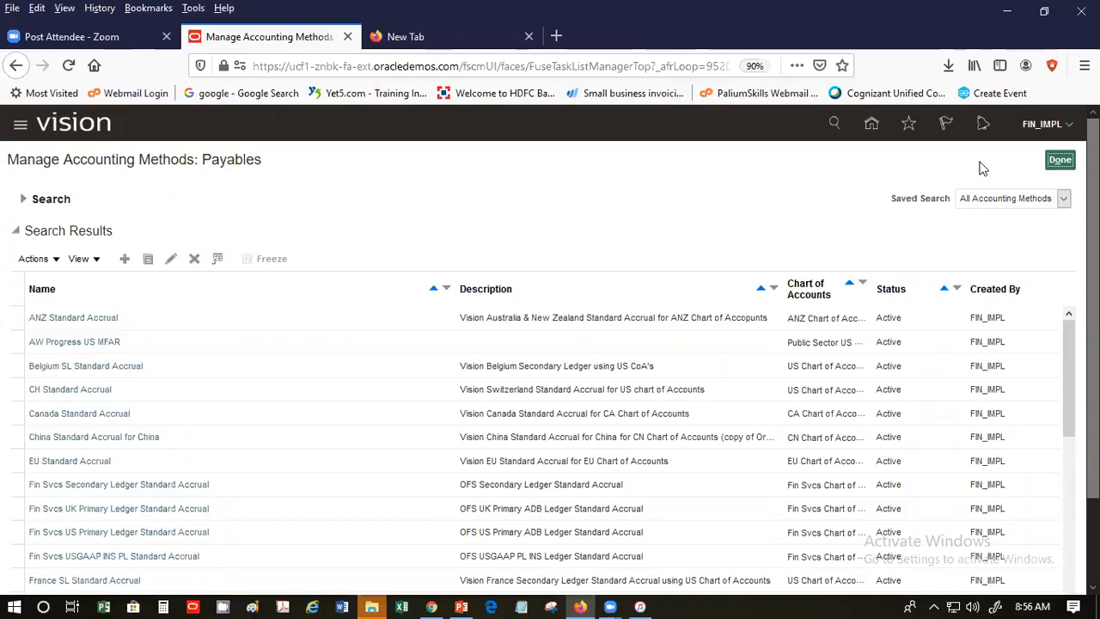
- Finish with the Payables methods list and search setup tasks for 'Ledger' instead of 'Method'
click(1064, 165)
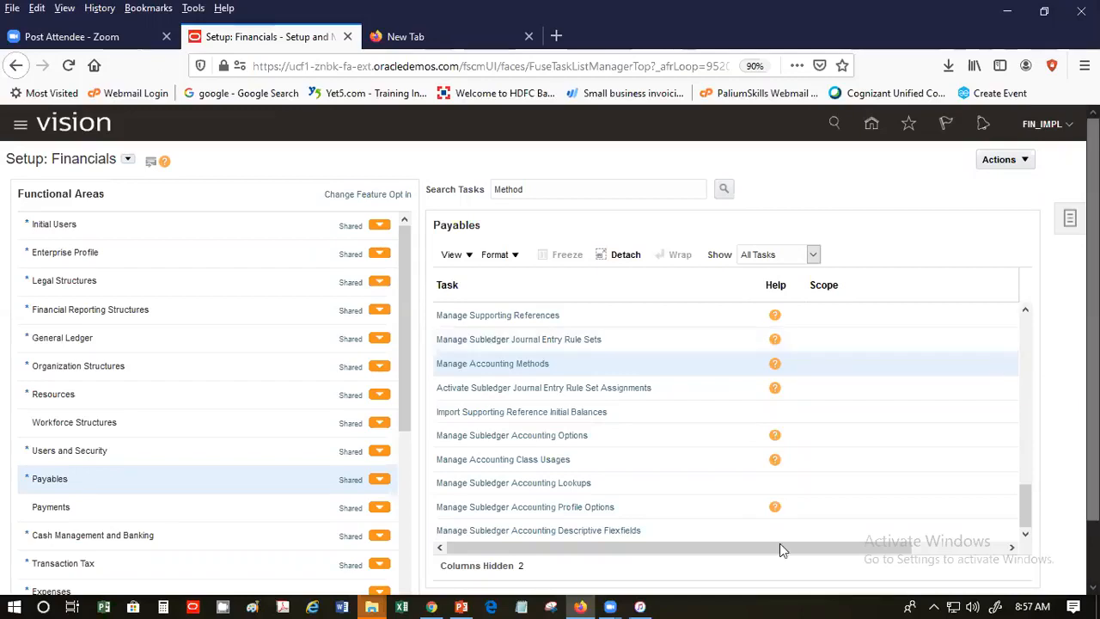
scroll(599, 442, down, 2)
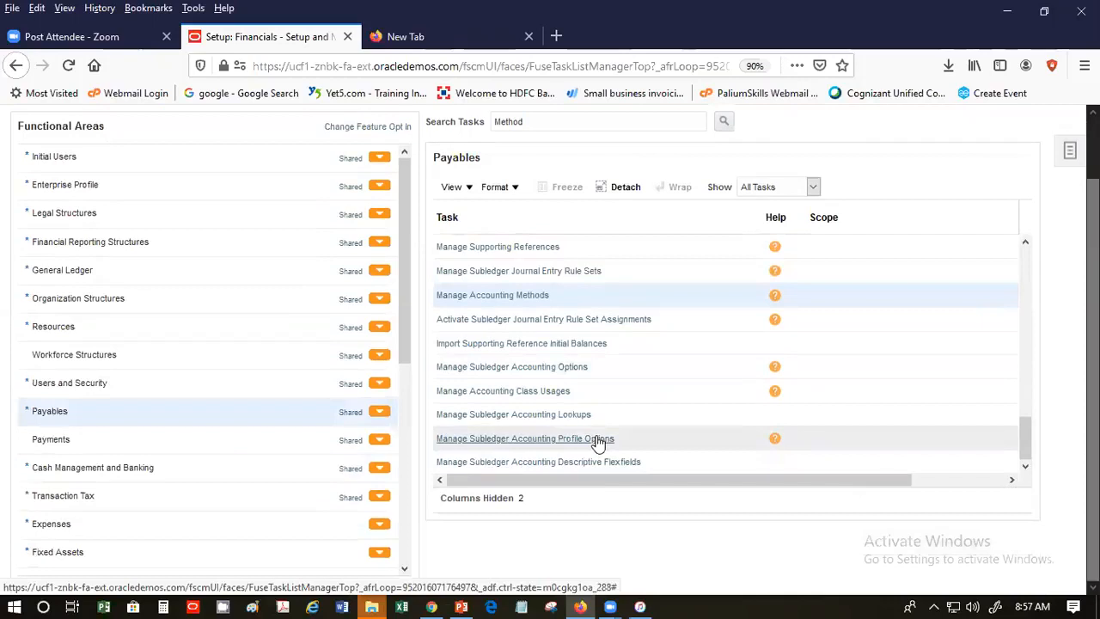
drag(1031, 444, 1031, 370)
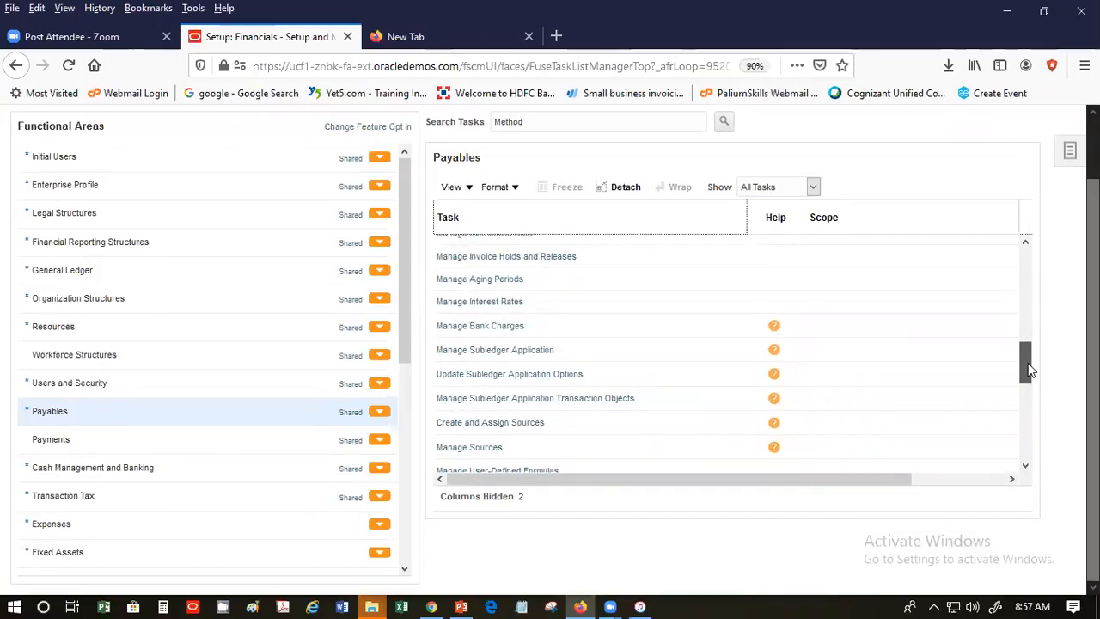
drag(1027, 361, 1030, 305)
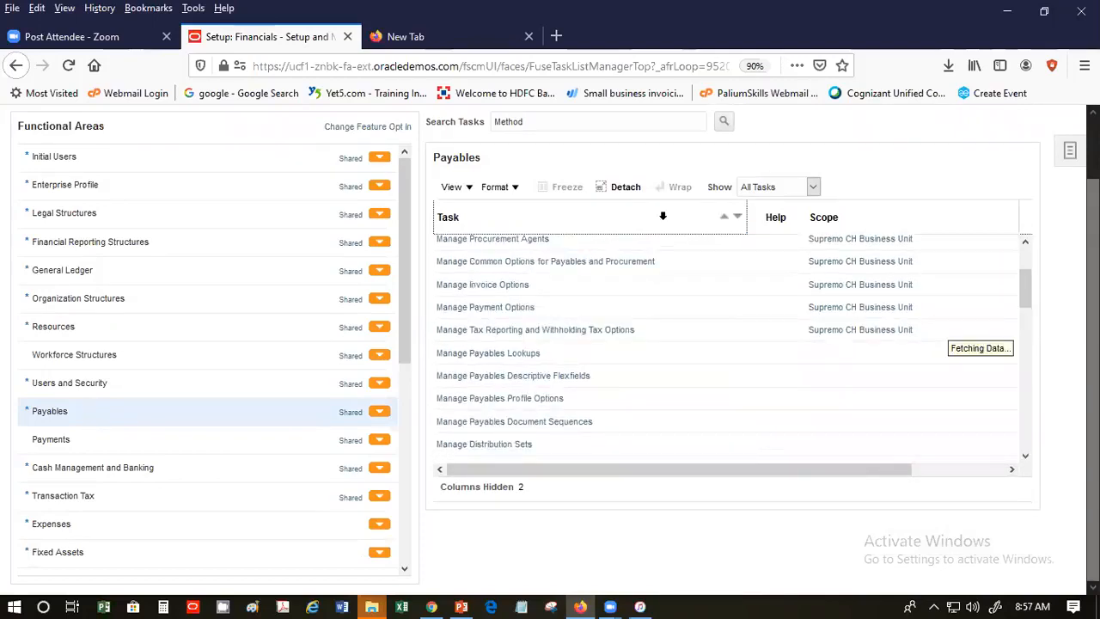
drag(562, 122, 422, 142)
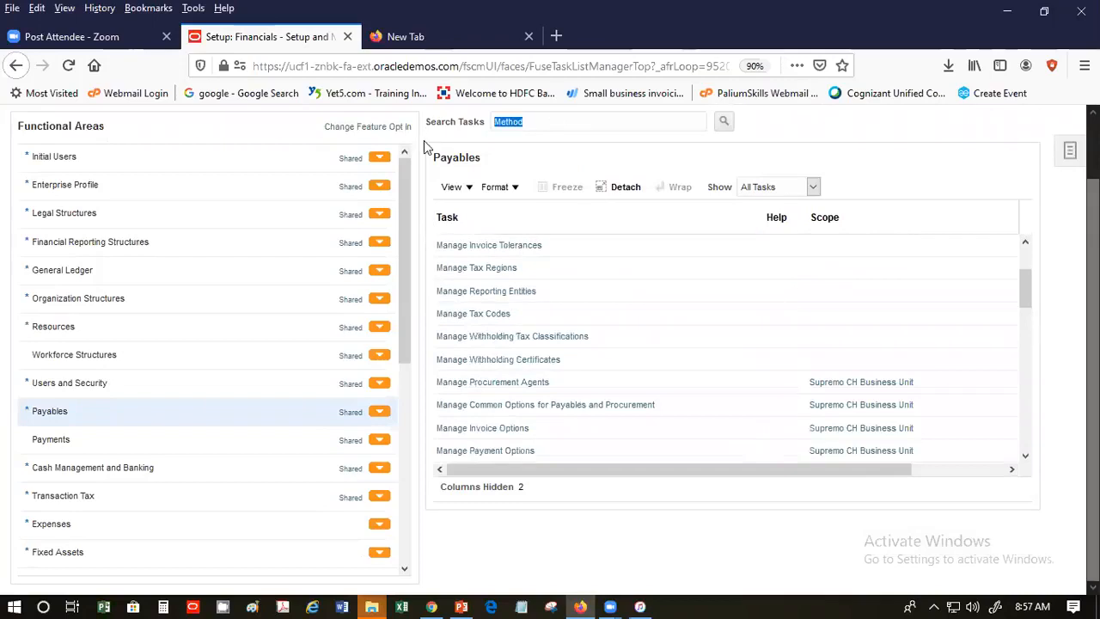
text(Ledger)
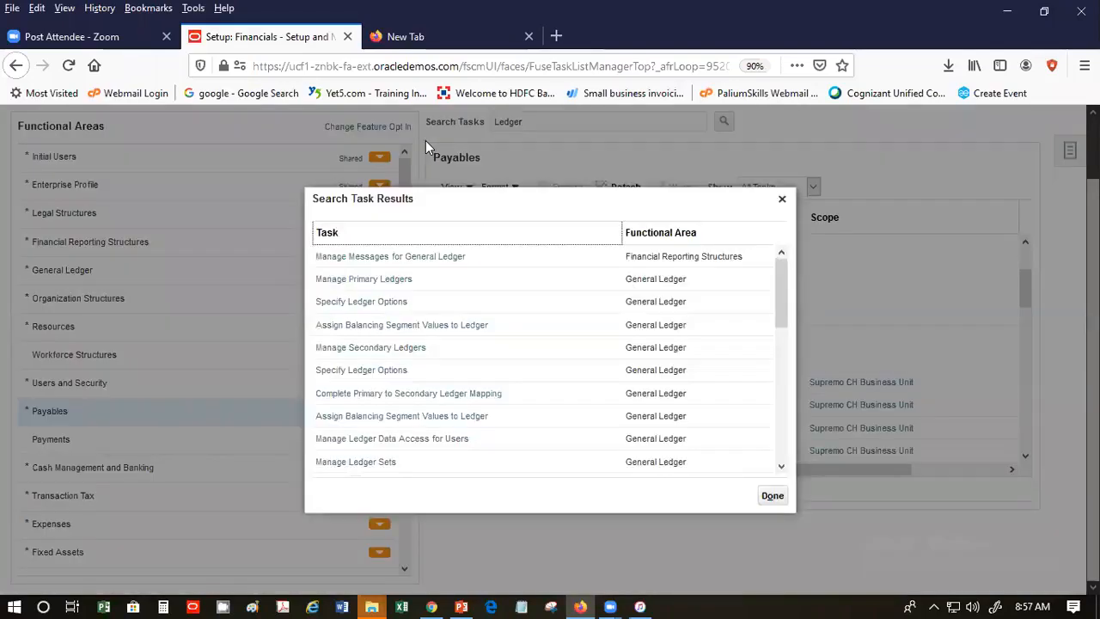
- Check the Progress US Primary Ledger's accounting method options in Specify Ledger Options and cancel unchanged
click(388, 300)
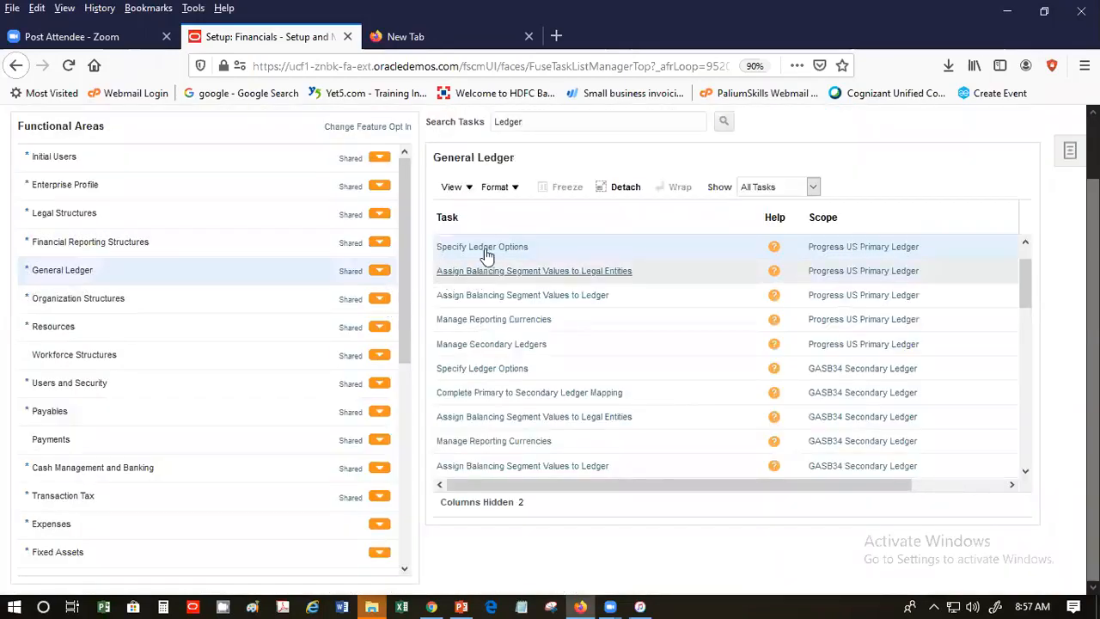
click(479, 247)
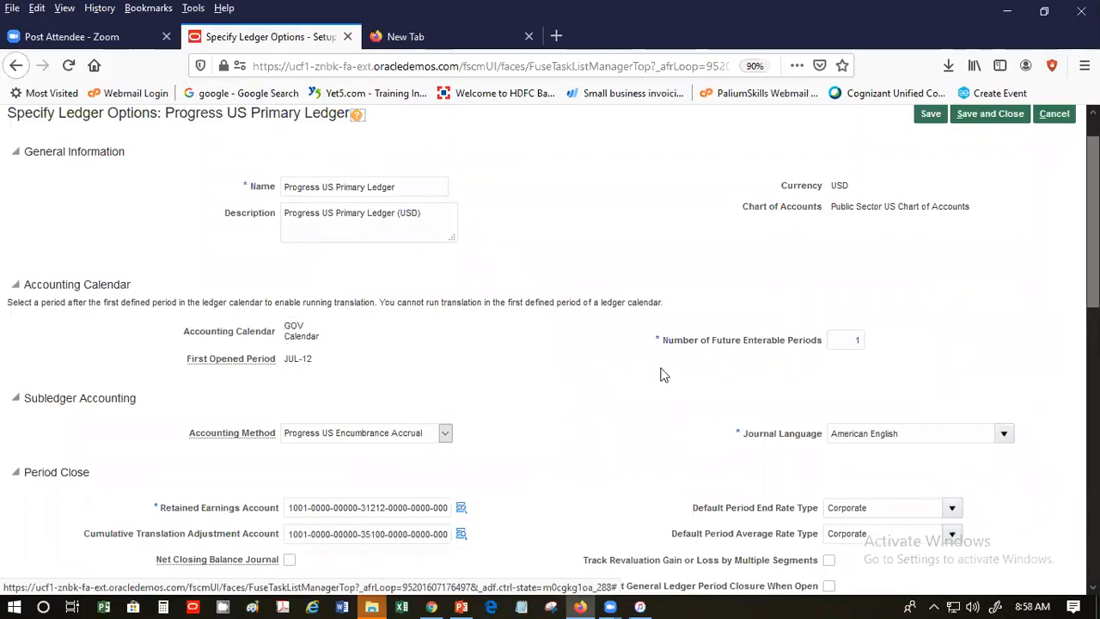
click(445, 434)
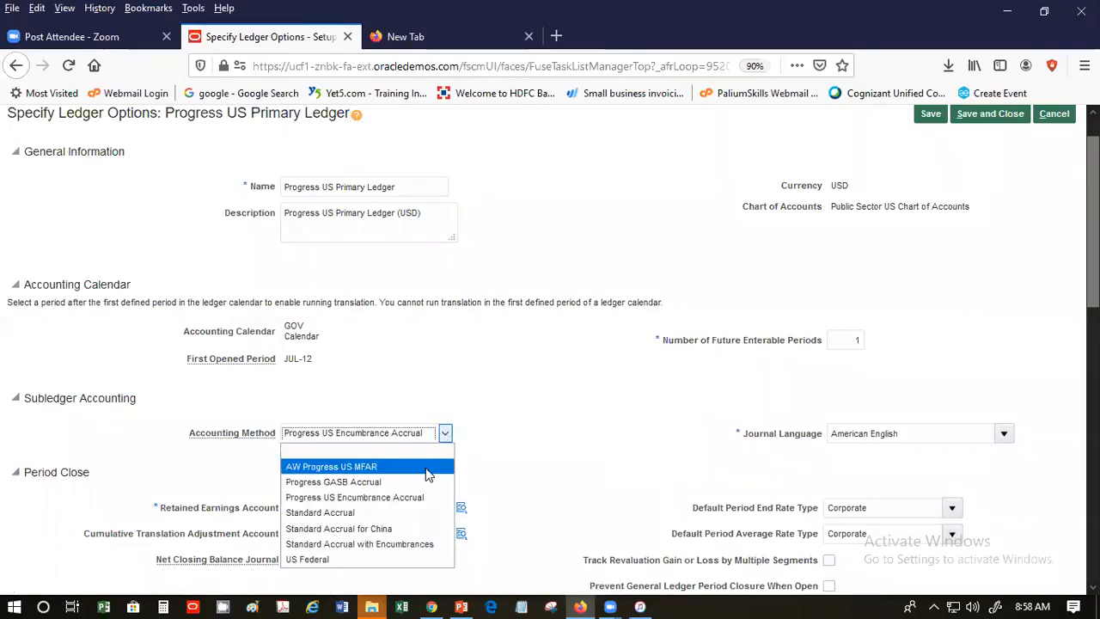
click(632, 416)
click(1054, 114)
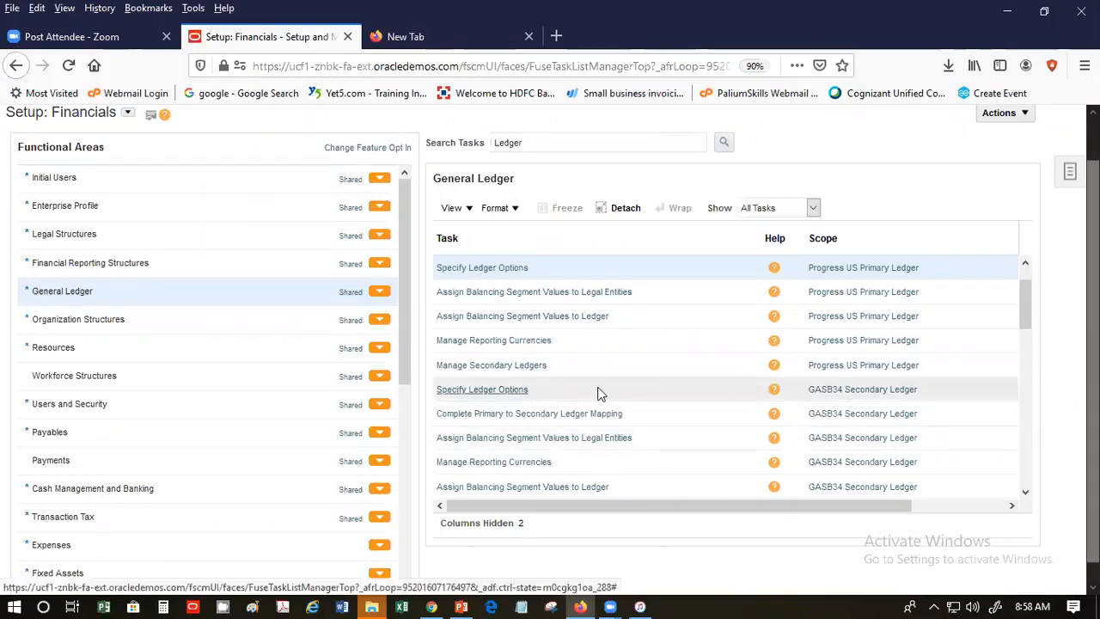
- Scope Specify Ledger Options to US Primary Ledger's US IFRS Secondary Ledger and open it
click(883, 393)
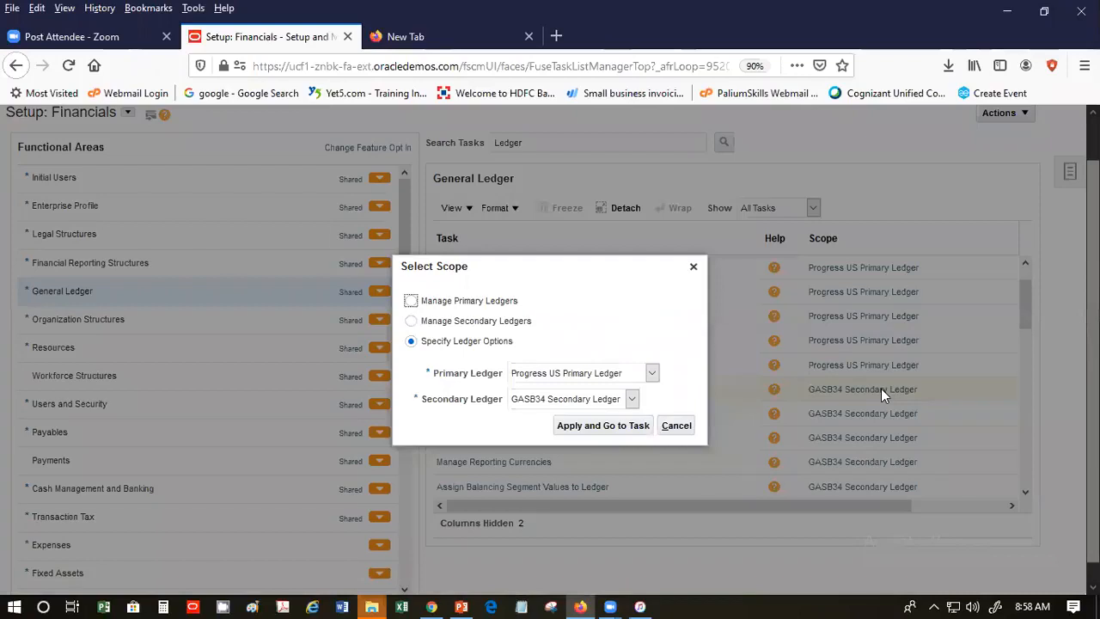
click(652, 375)
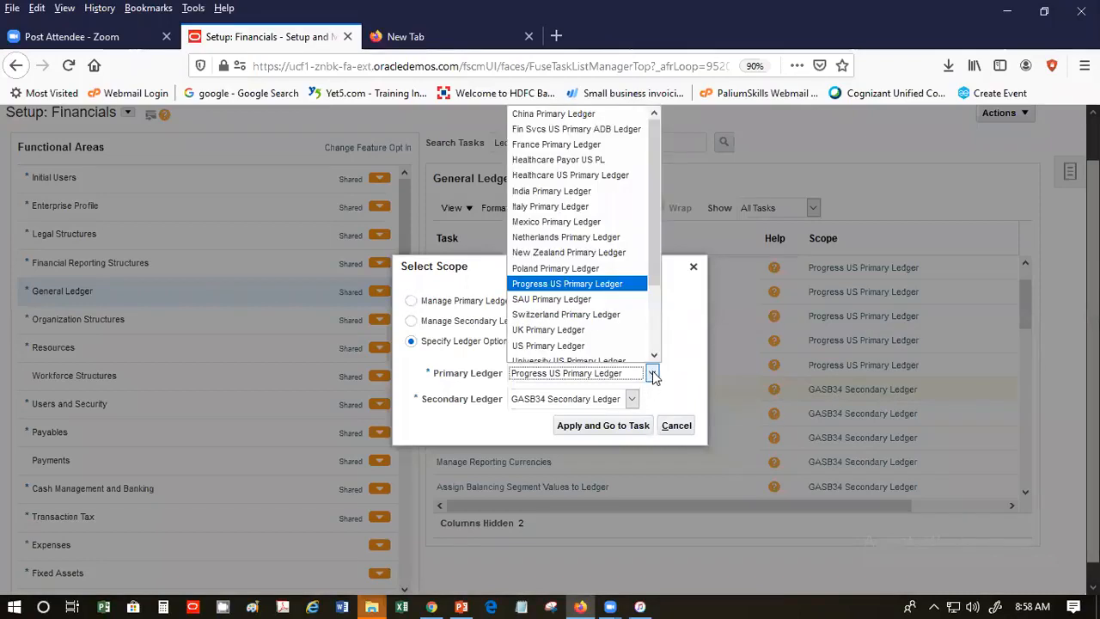
click(598, 346)
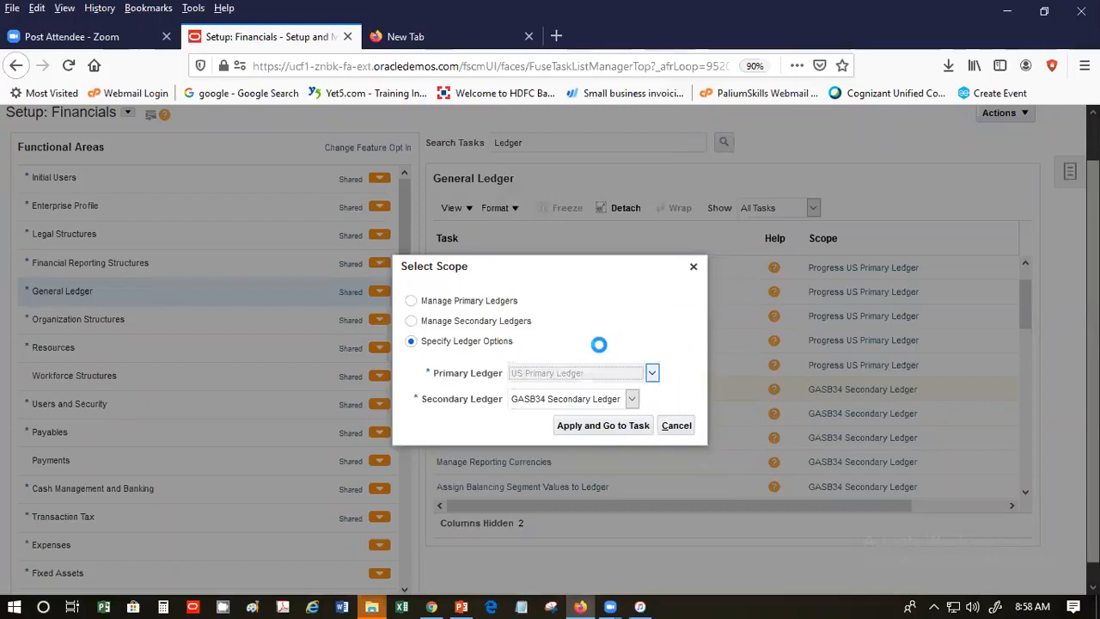
click(629, 400)
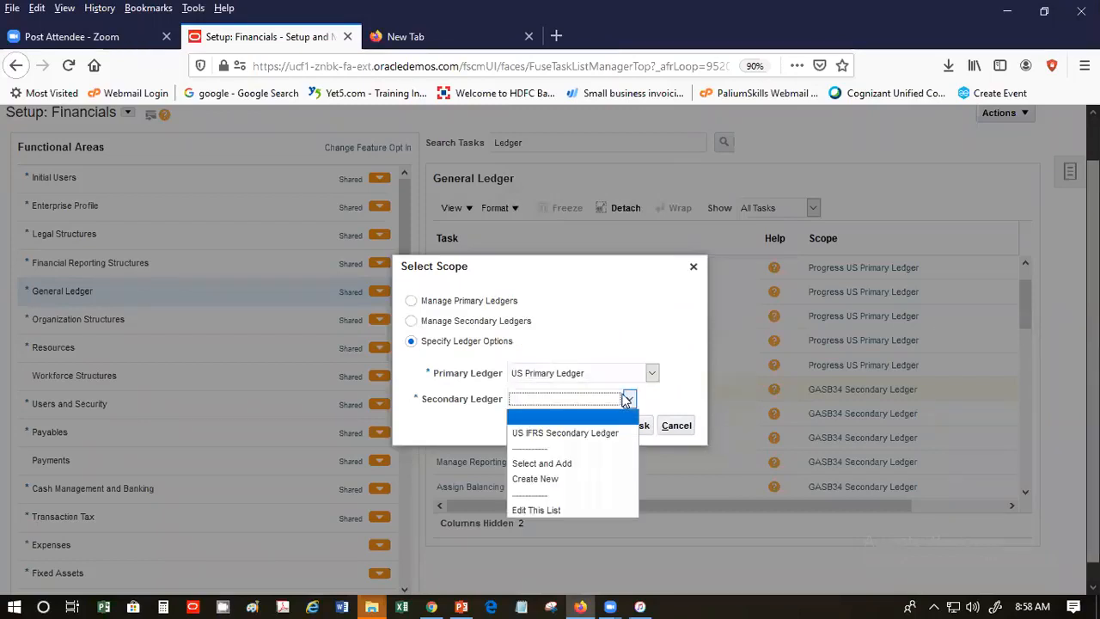
click(612, 432)
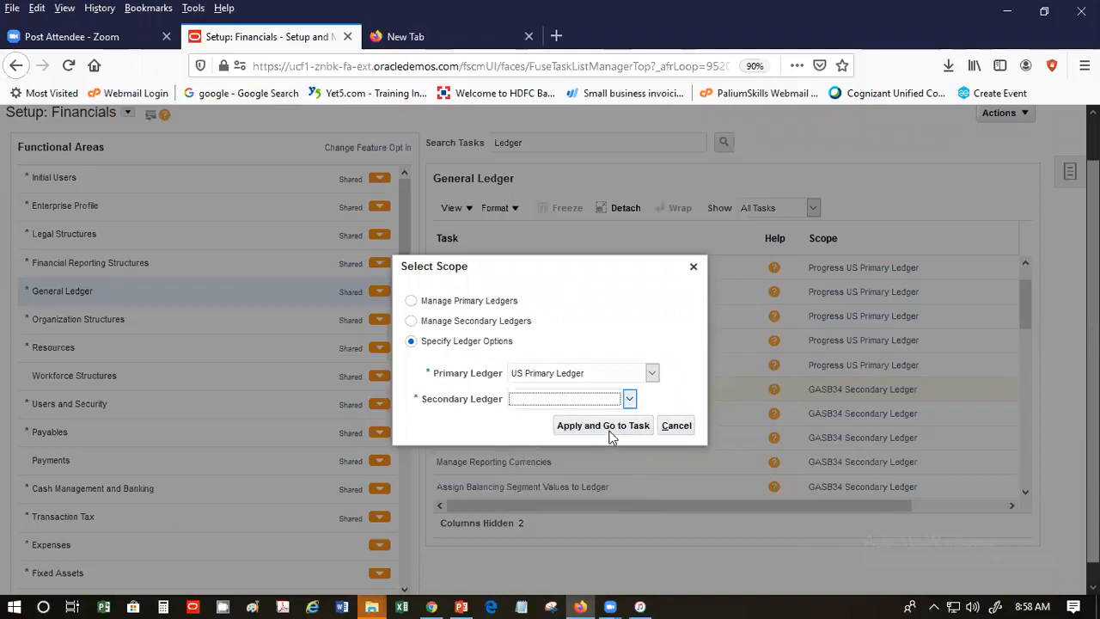
click(626, 426)
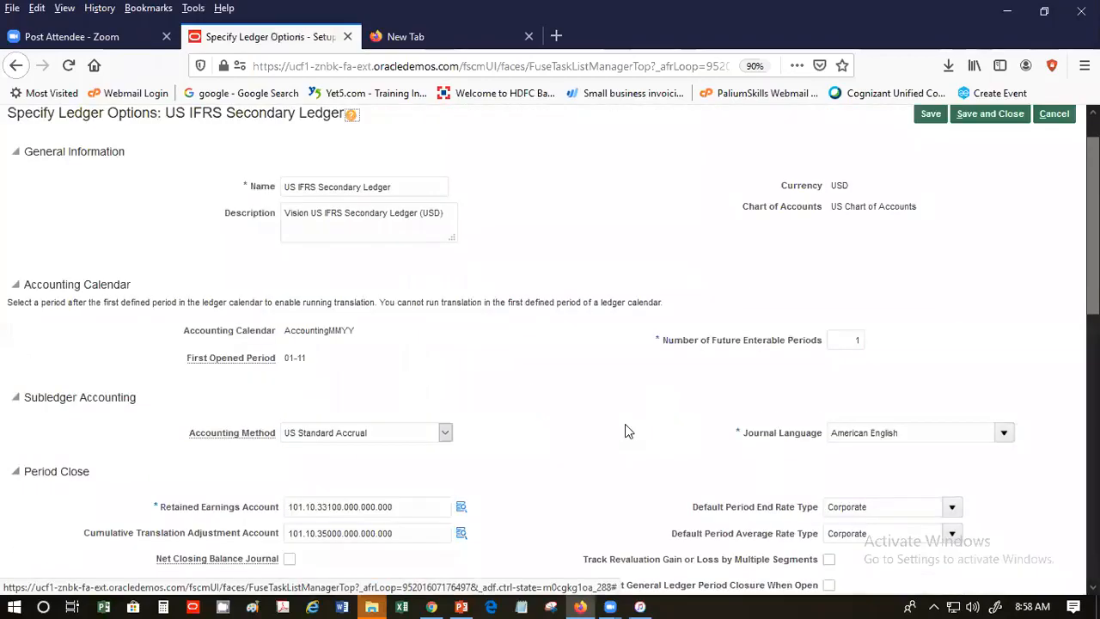
- Set the accounting method to SP US Standard Accrual and save the ledger options
click(444, 432)
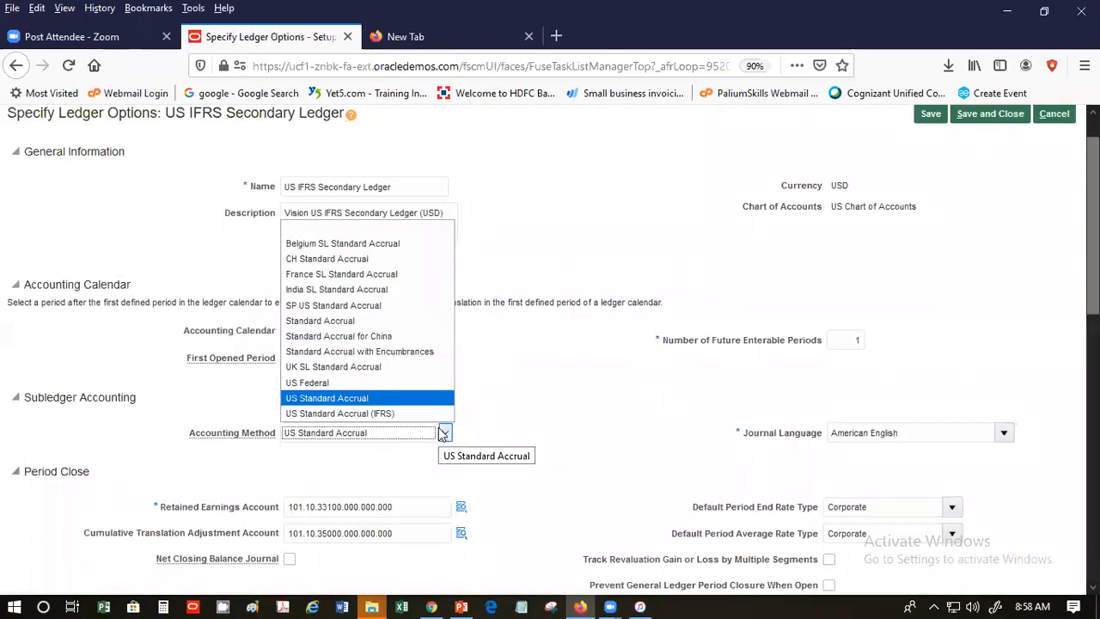
click(408, 306)
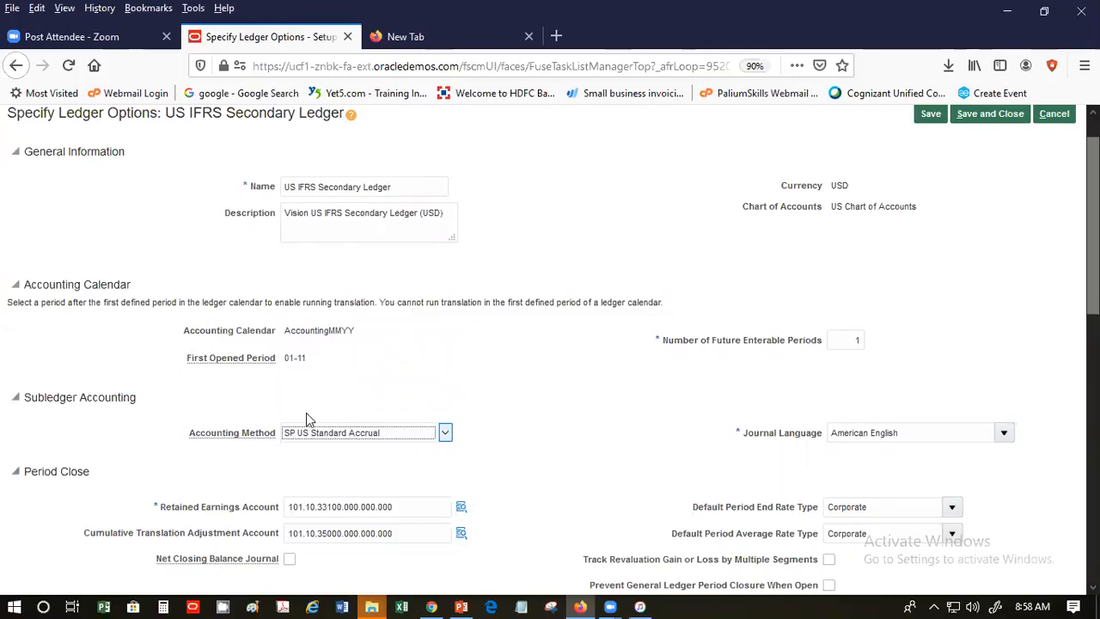
click(990, 114)
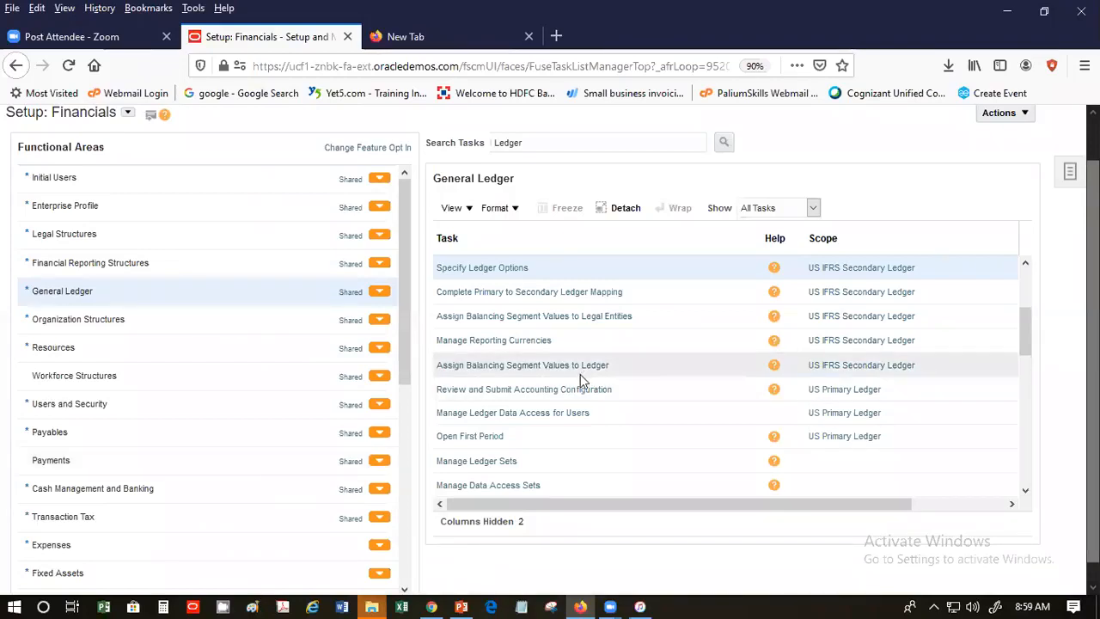
drag(1033, 341, 1031, 294)
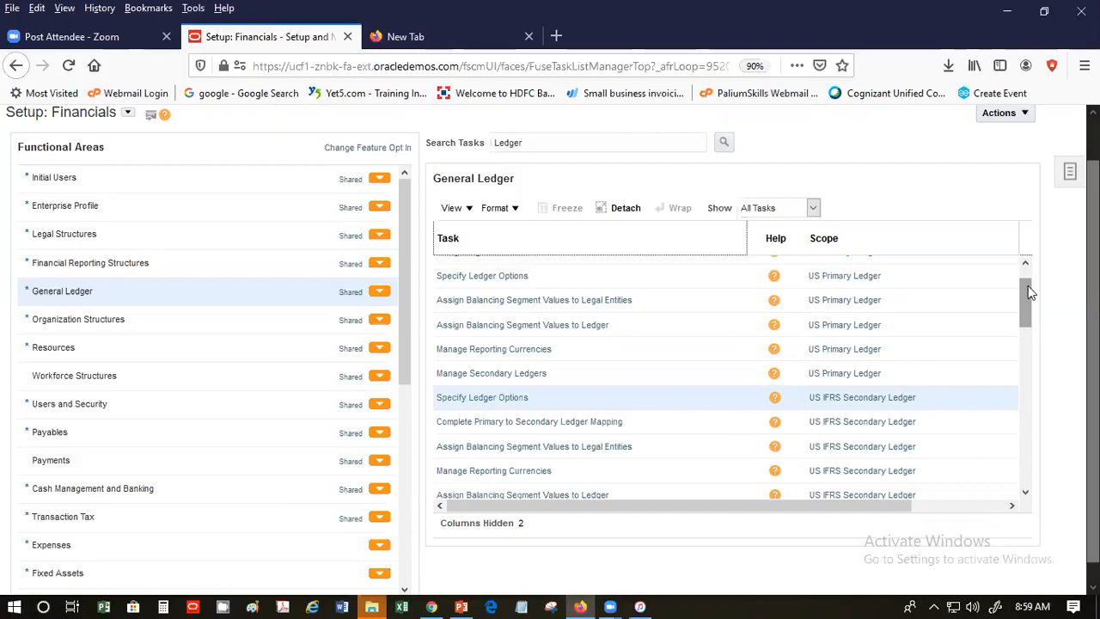
click(1025, 263)
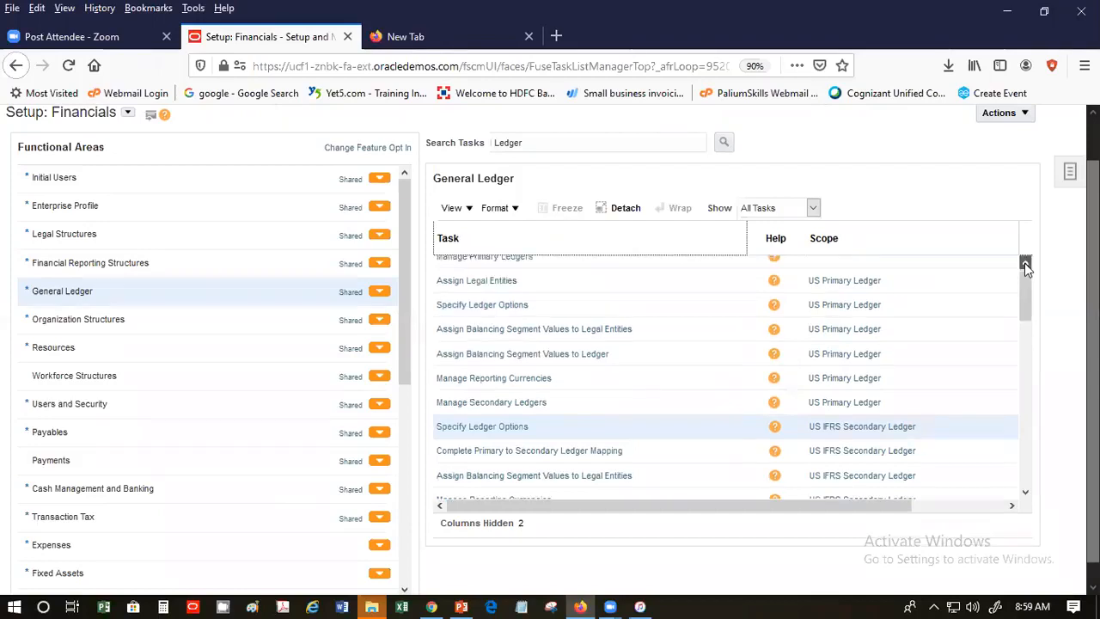
drag(1094, 266, 1094, 222)
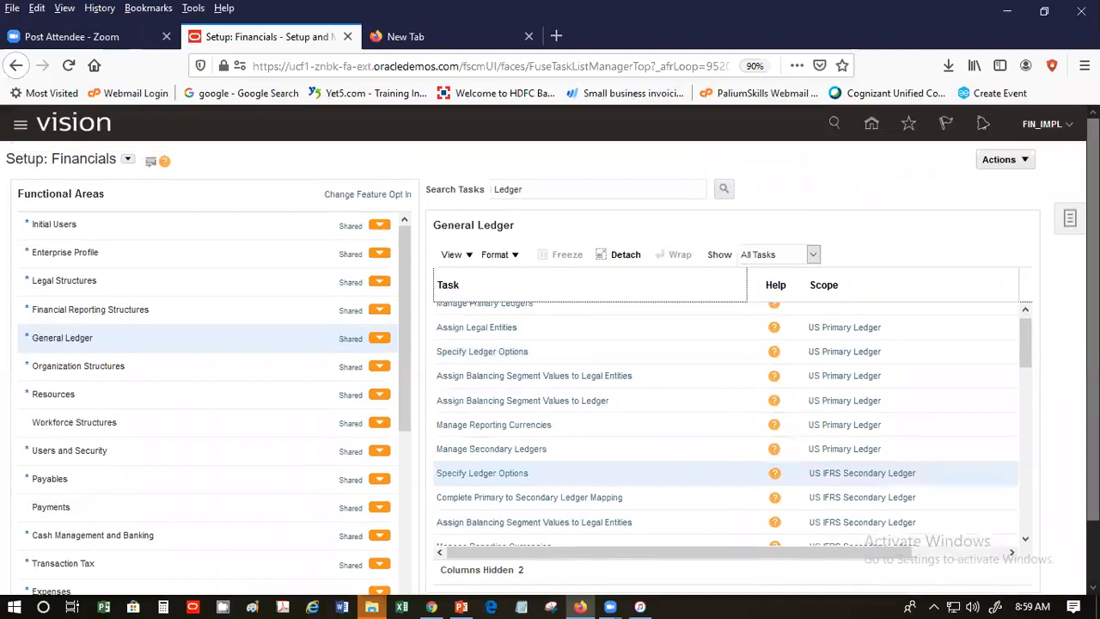
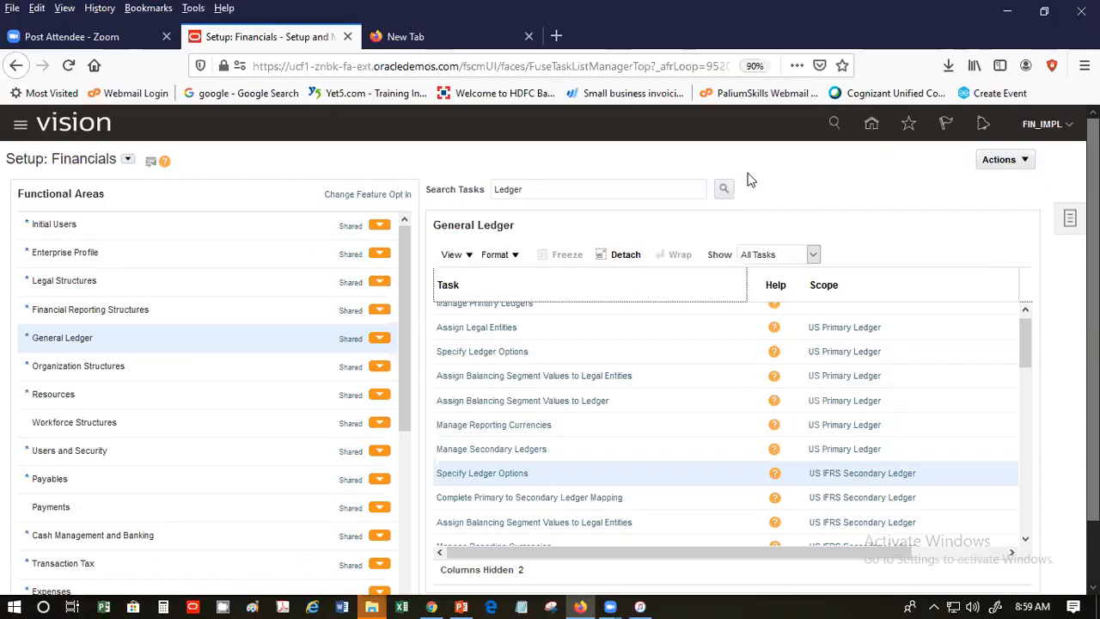
- Leave the Setup: Financials General Ledger task list for the Fusion home page
click(871, 125)
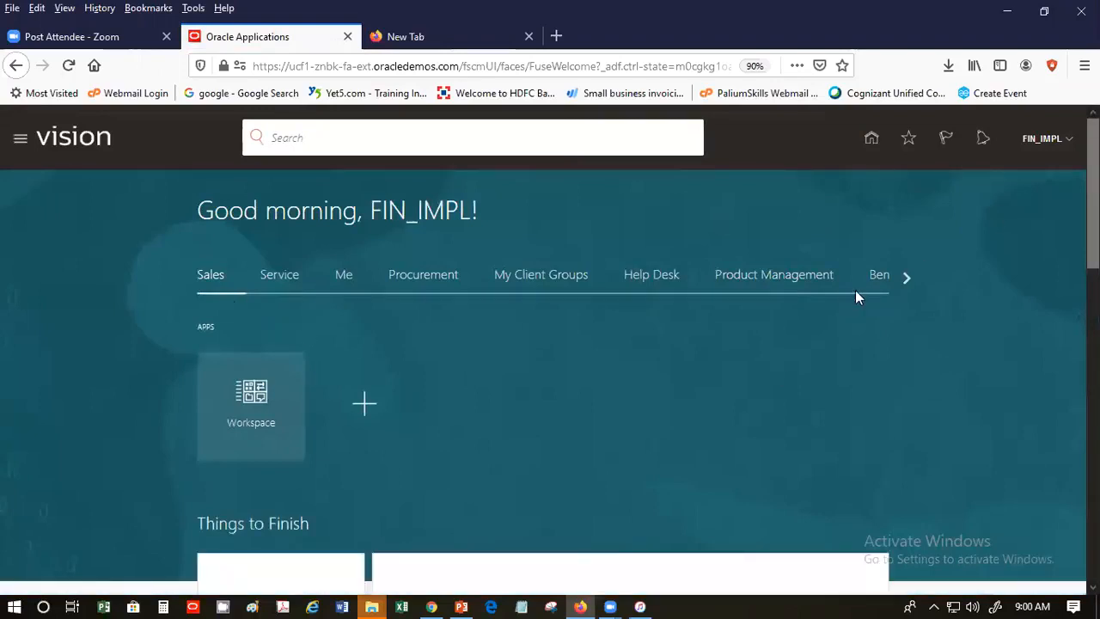
- Scroll the home page app groups to Payables and launch the Invoices work area
click(908, 276)
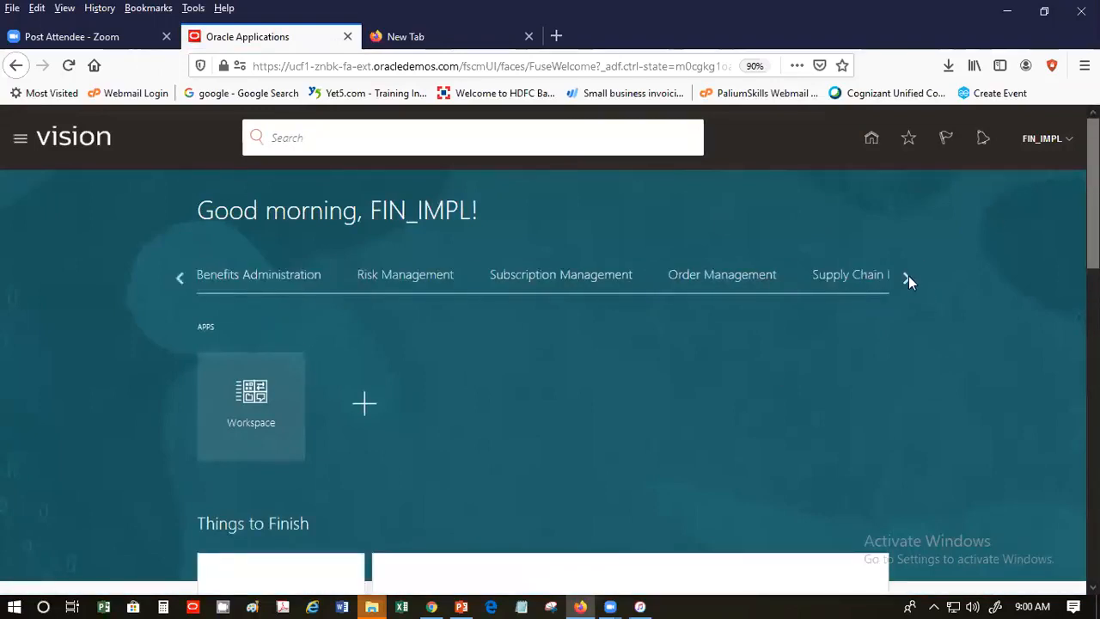
click(907, 276)
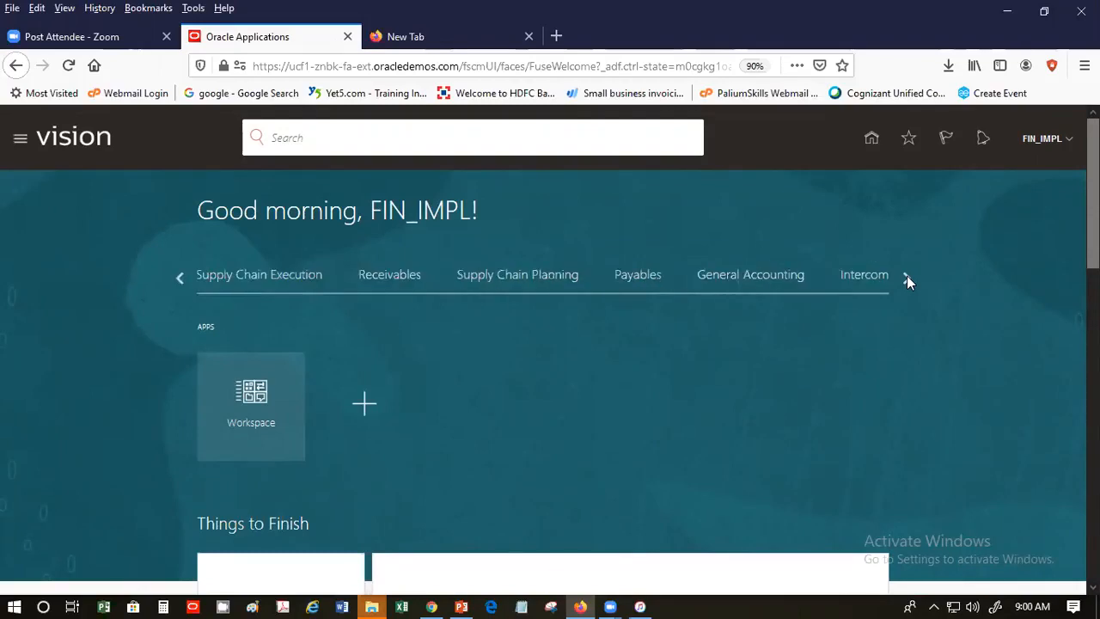
click(640, 277)
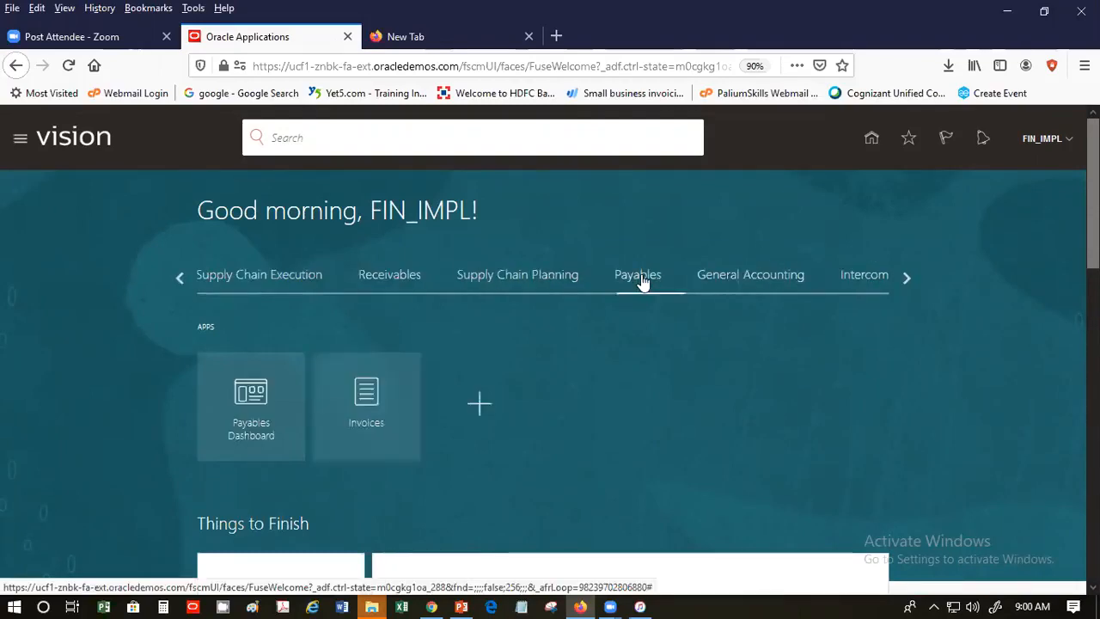
click(369, 389)
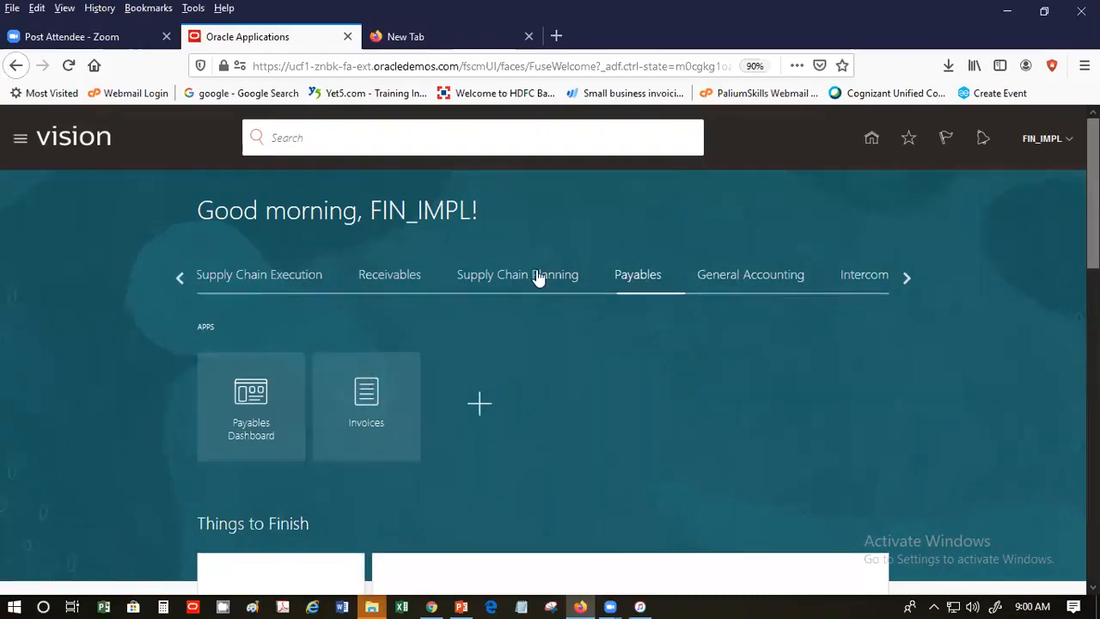
click(361, 391)
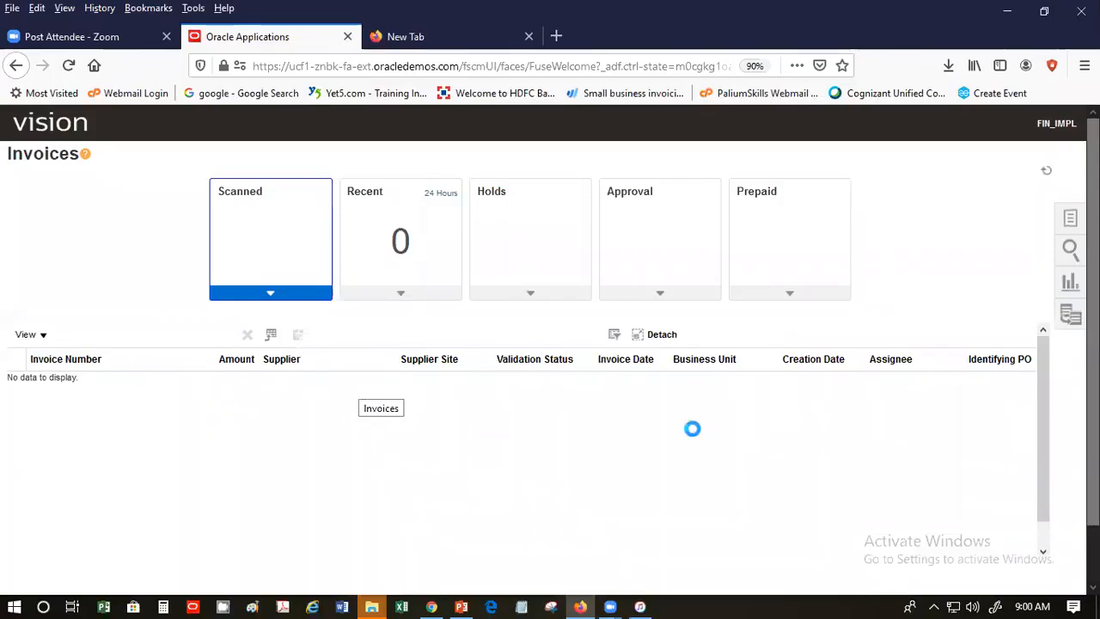
- Launch Create Accounting from the Accounting section of the invoice Tasks panel
click(1070, 222)
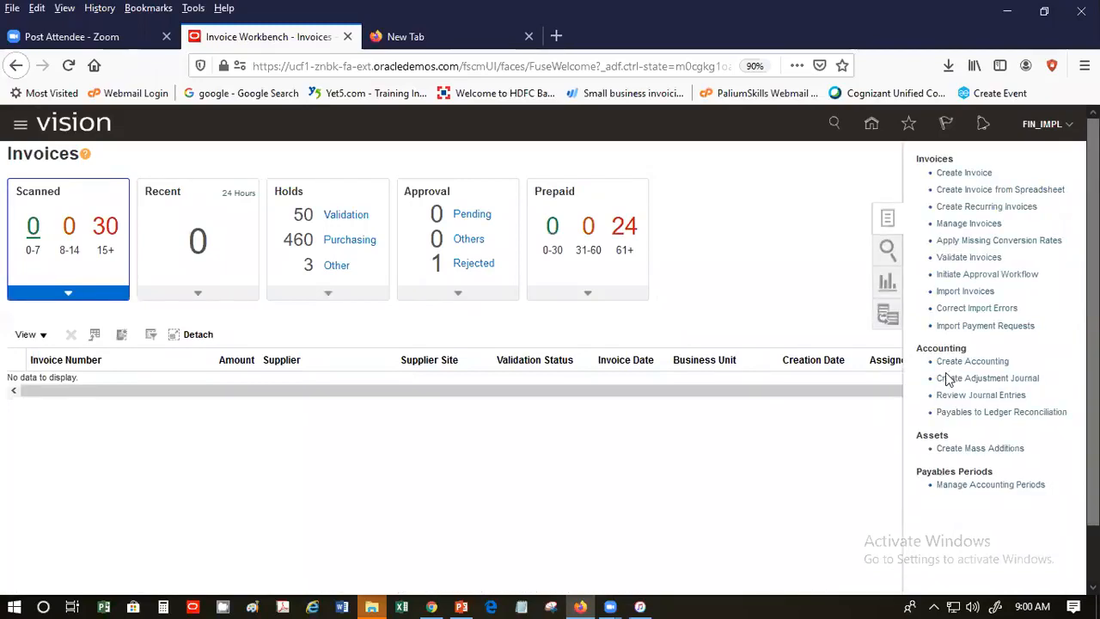
click(967, 362)
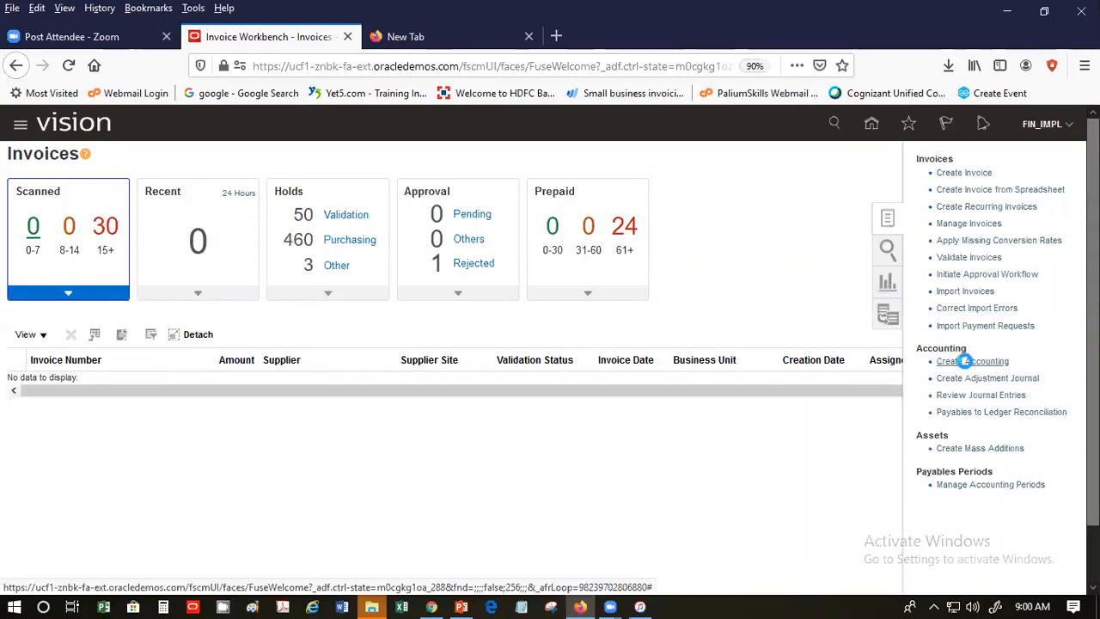
click(339, 409)
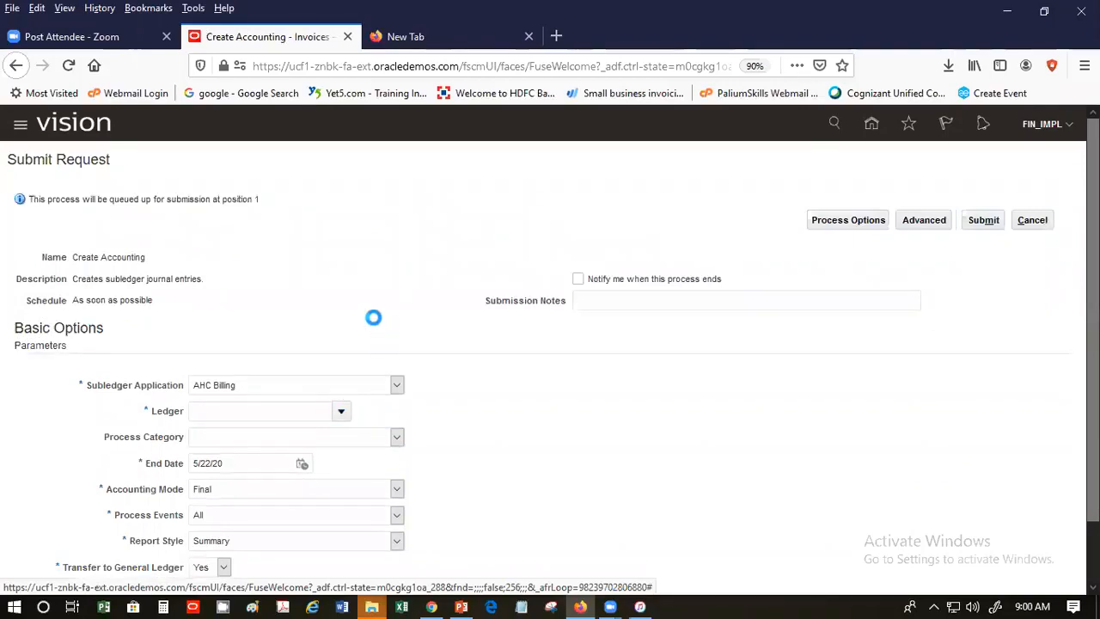
- Choose Payables as the subledger application and US Primary Ledger as the ledger
click(675, 395)
click(397, 384)
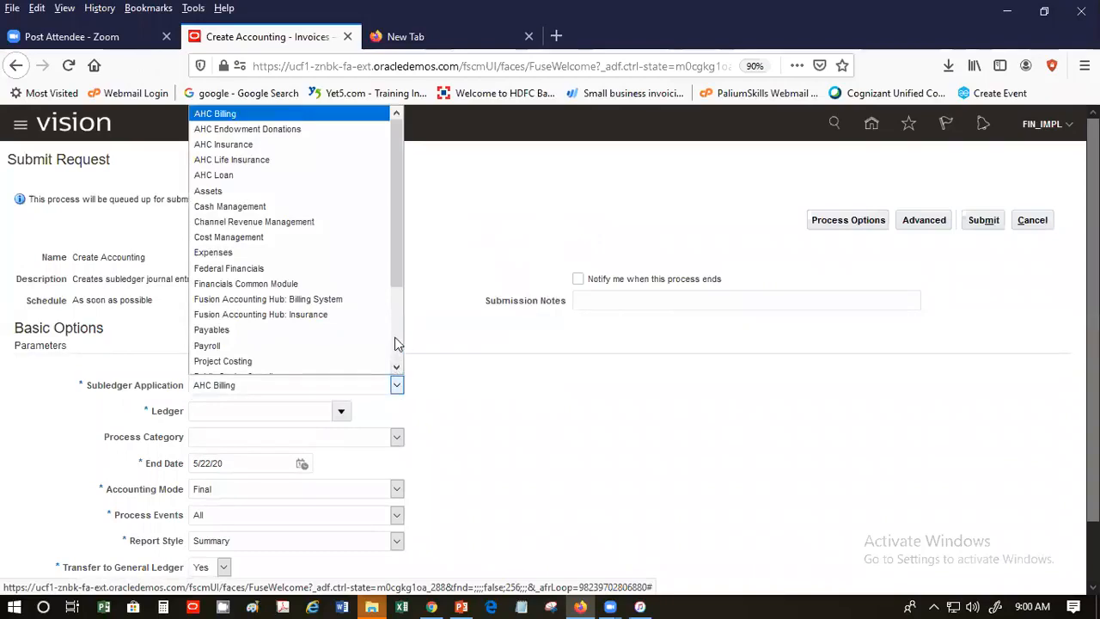
click(357, 331)
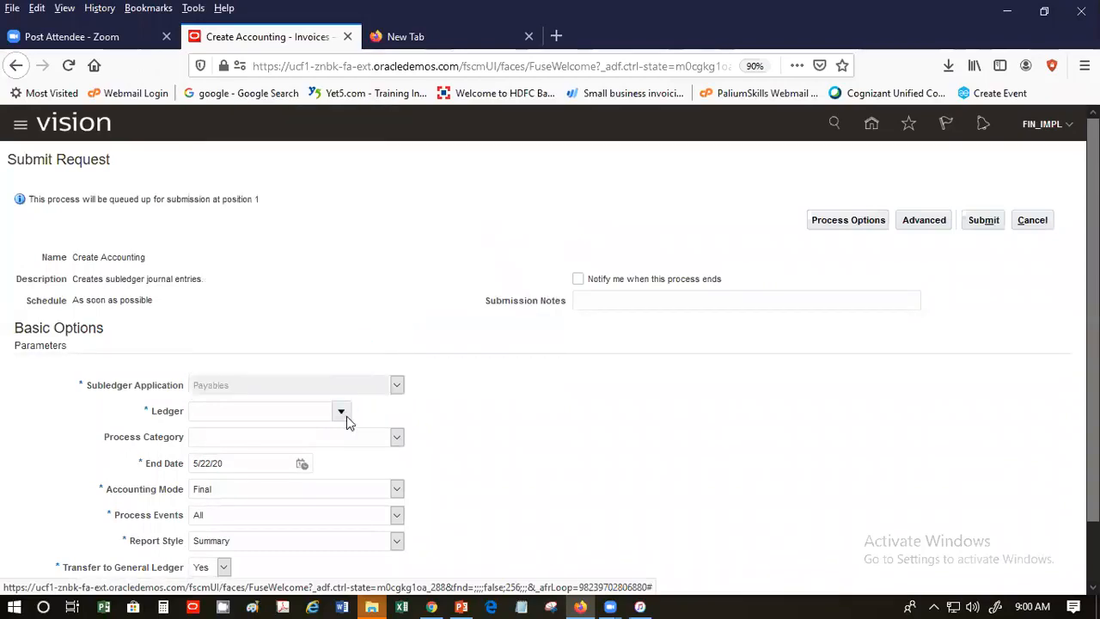
click(344, 413)
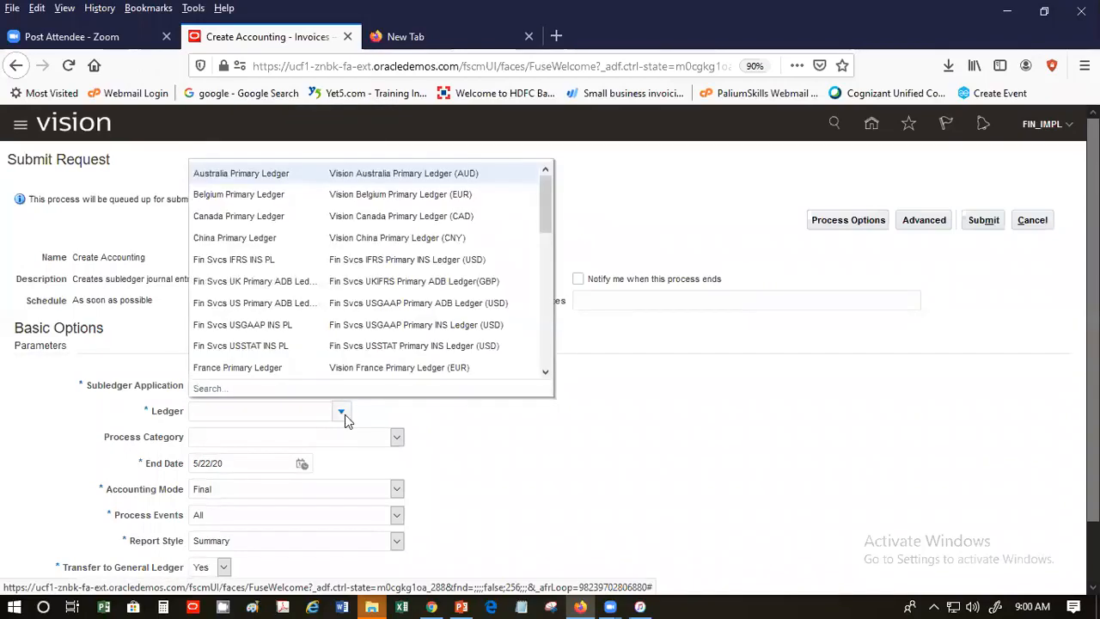
scroll(551, 344, down, 3)
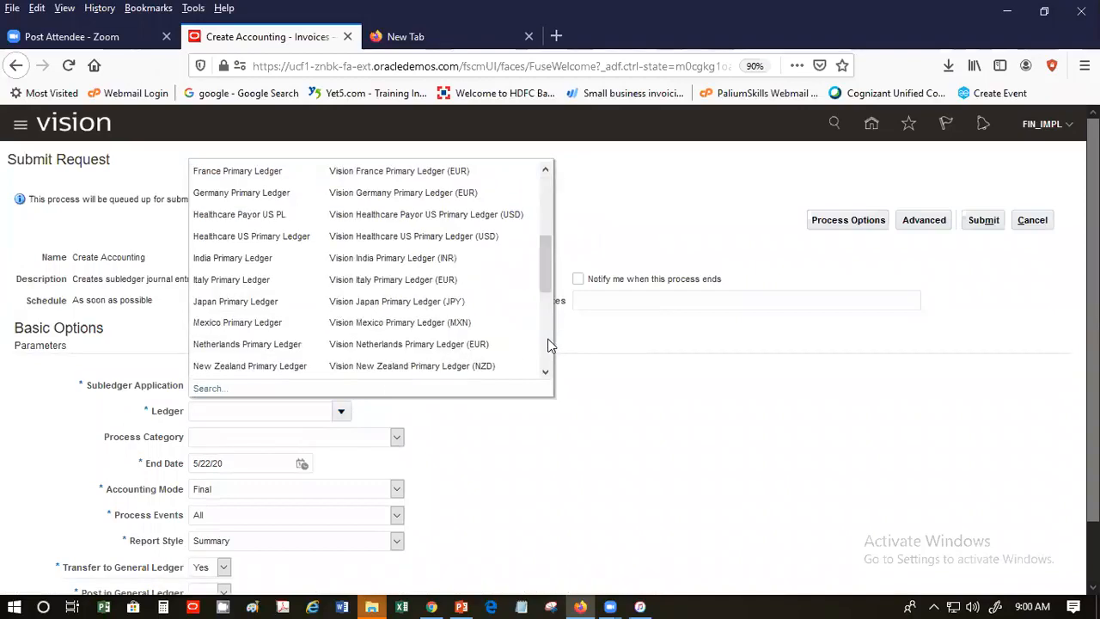
click(544, 345)
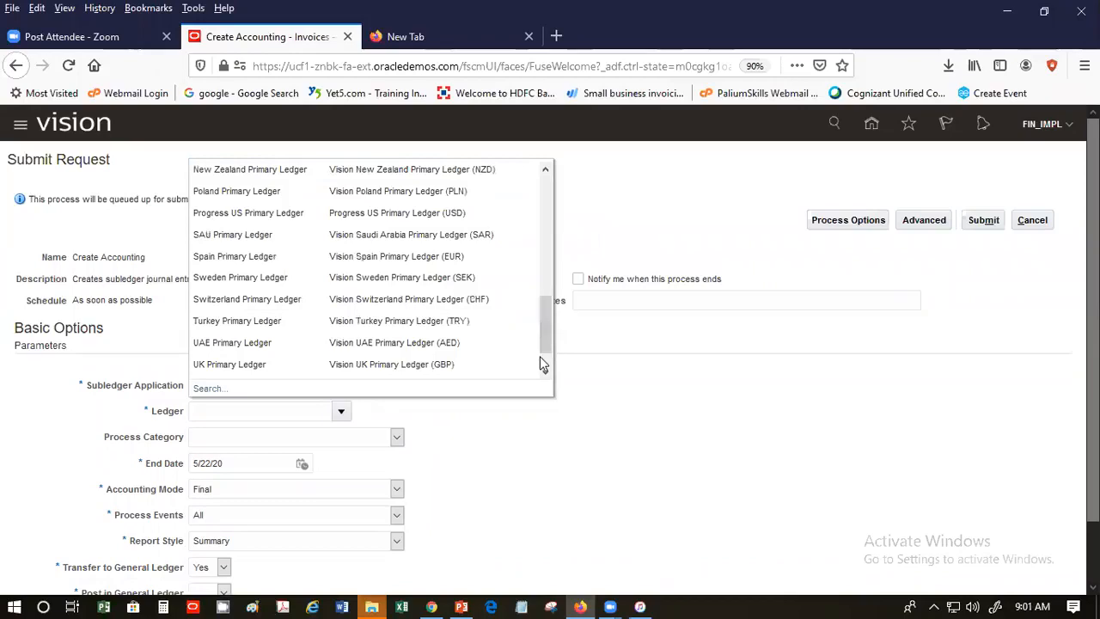
click(544, 374)
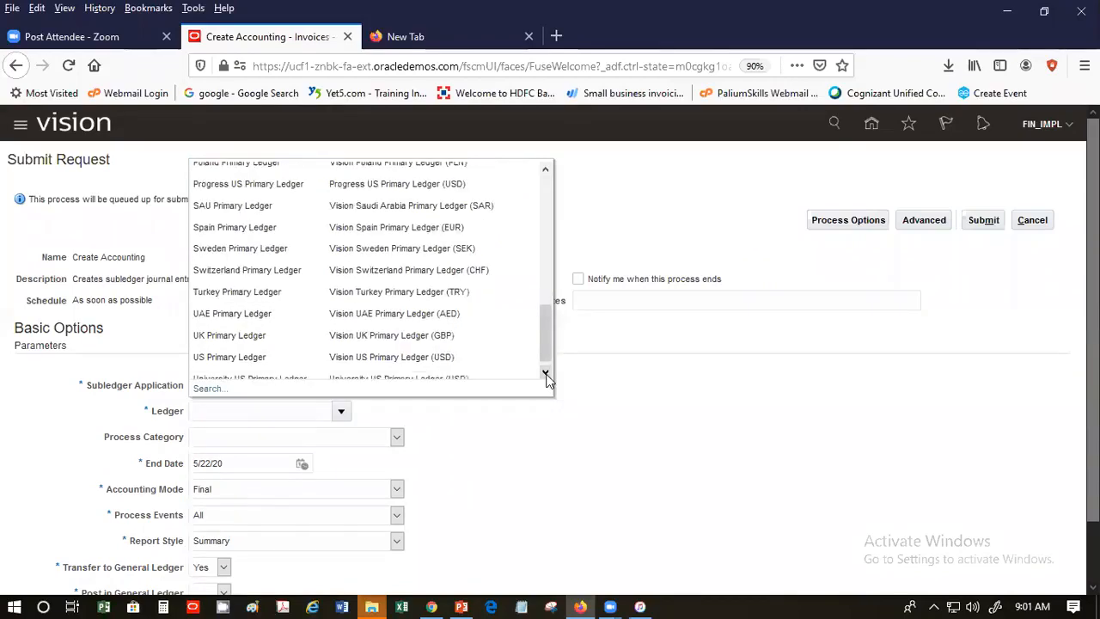
click(545, 375)
click(467, 352)
- Set Post in General Ledger to No, submit as process 1874418, and return to Invoices
drag(1092, 344, 1092, 405)
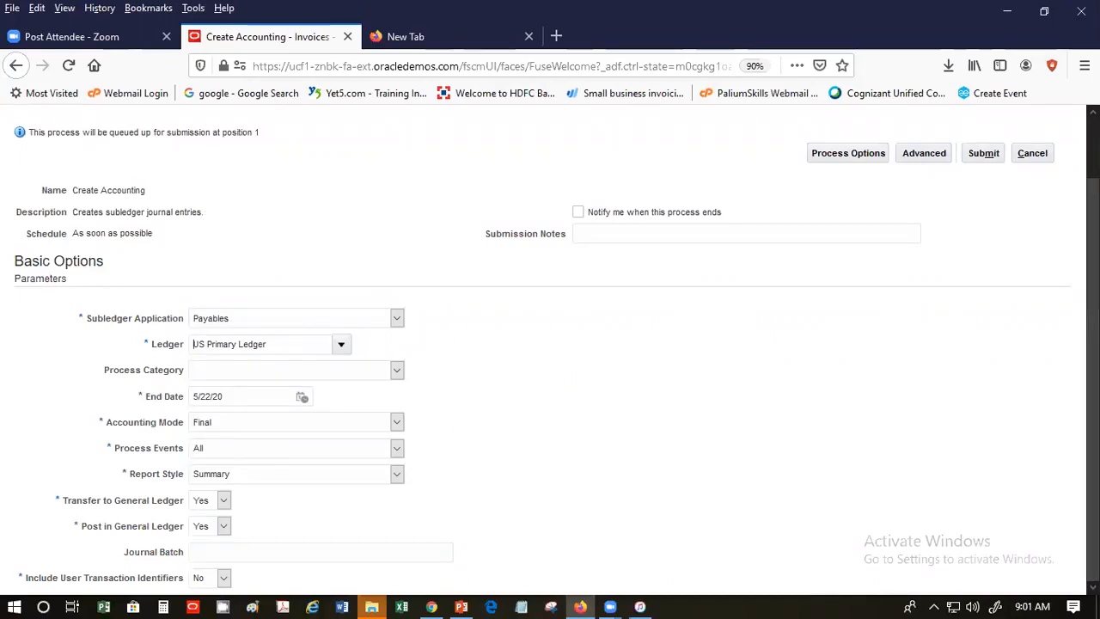
click(222, 526)
click(209, 555)
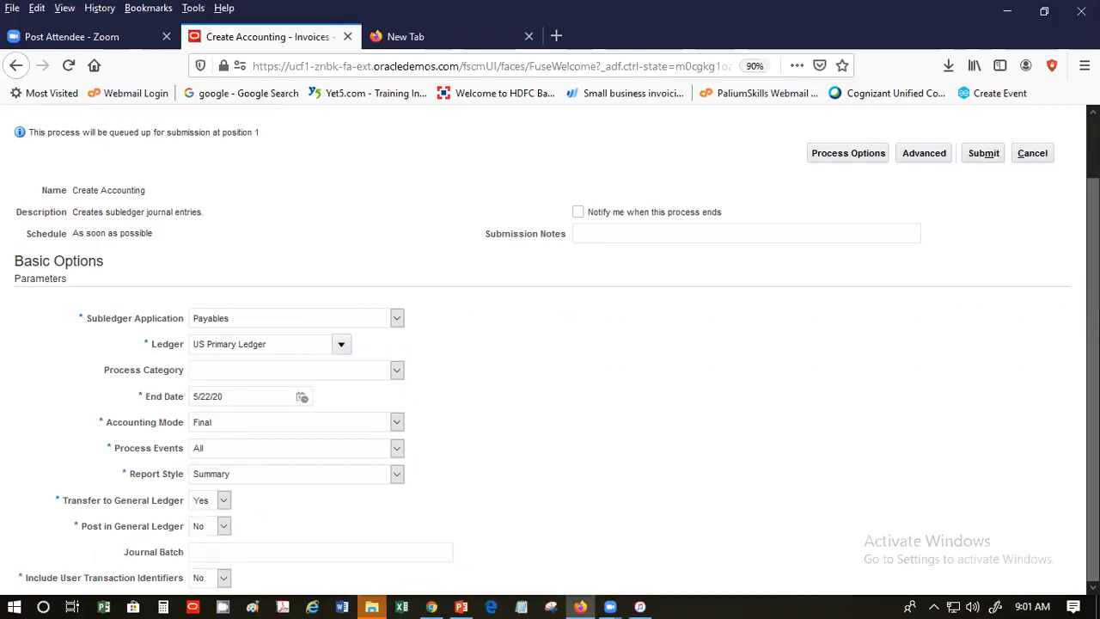
drag(1095, 335, 1095, 262)
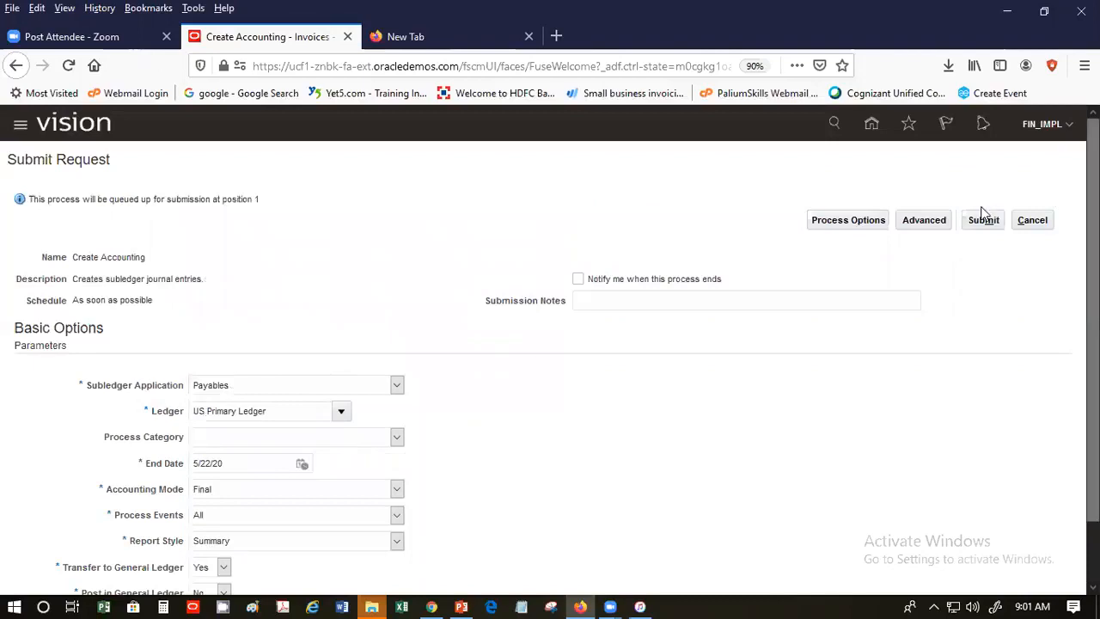
click(974, 222)
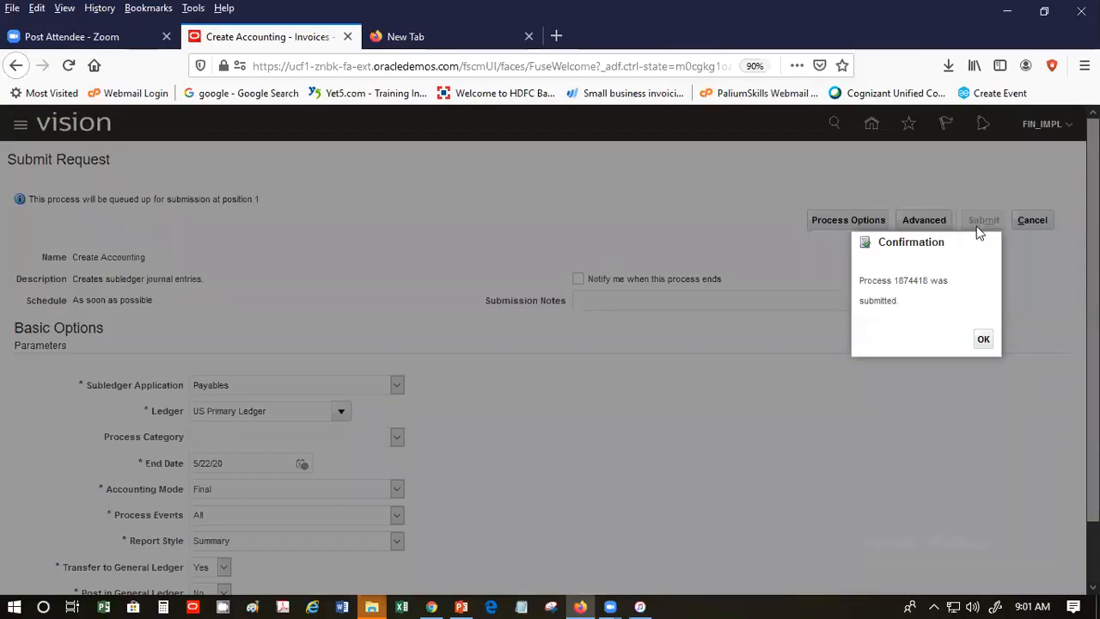
click(984, 340)
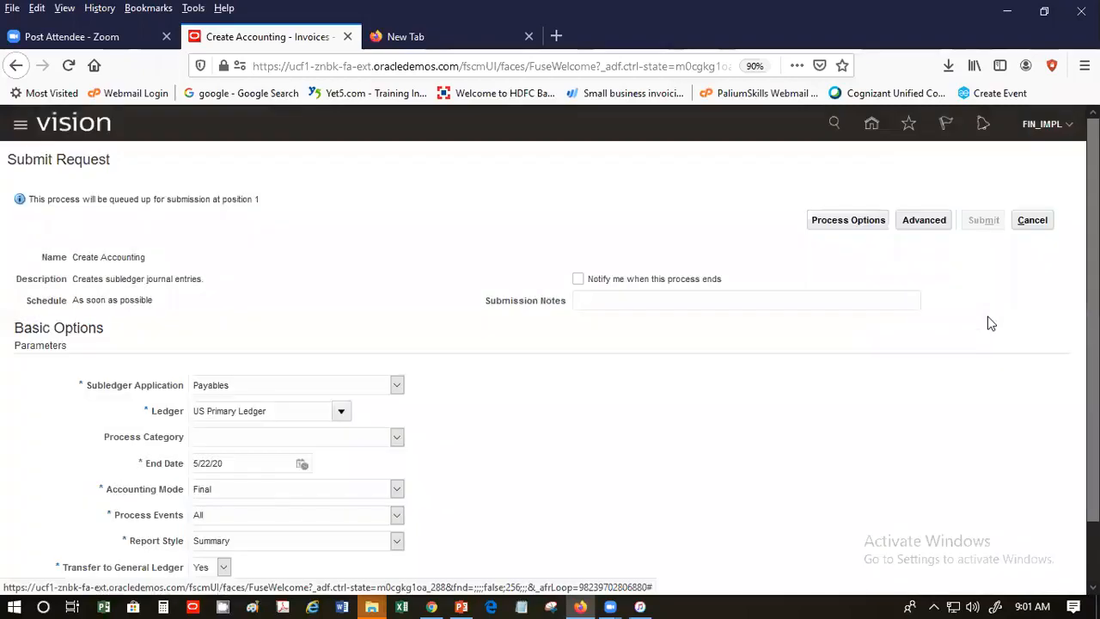
click(1029, 222)
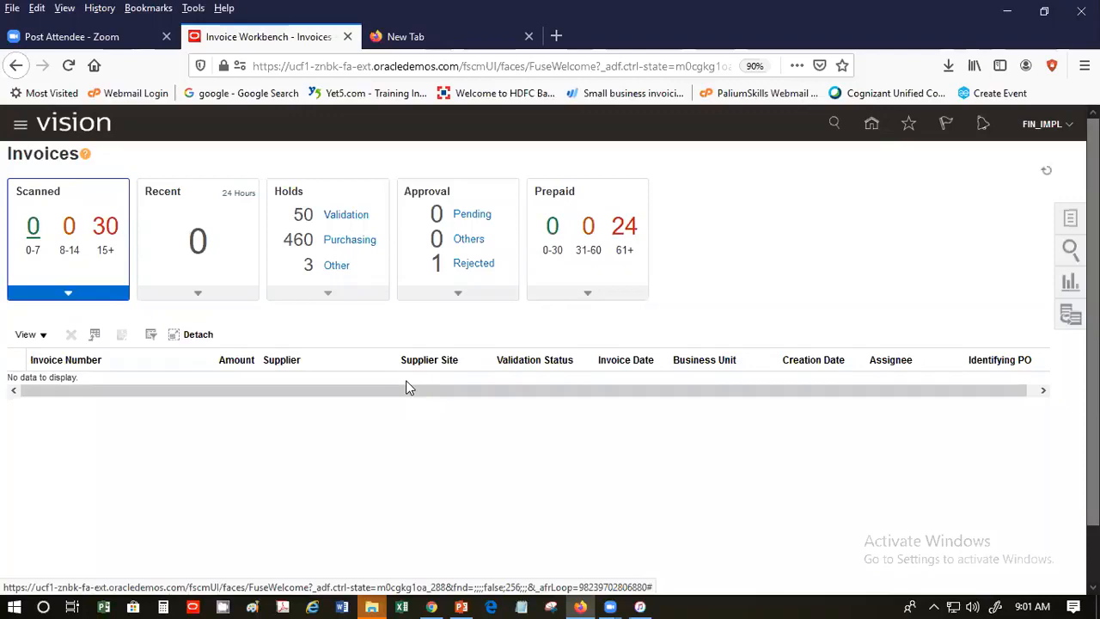
- Refresh the Invoices workbench and launch Review Journal Entries from the Accounting tasks
click(1038, 171)
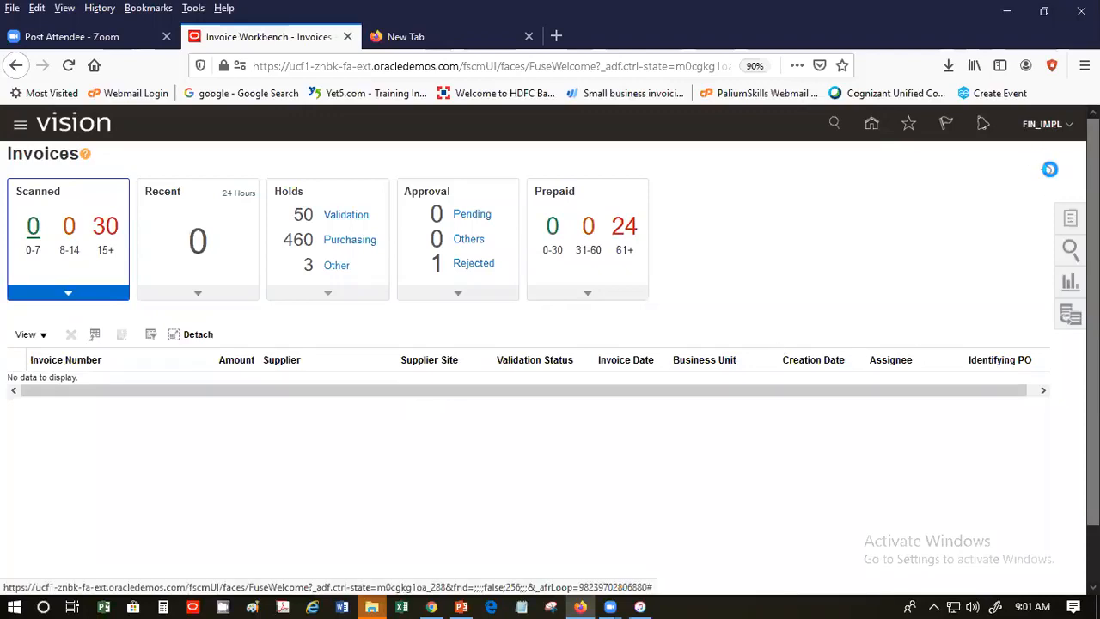
click(1069, 220)
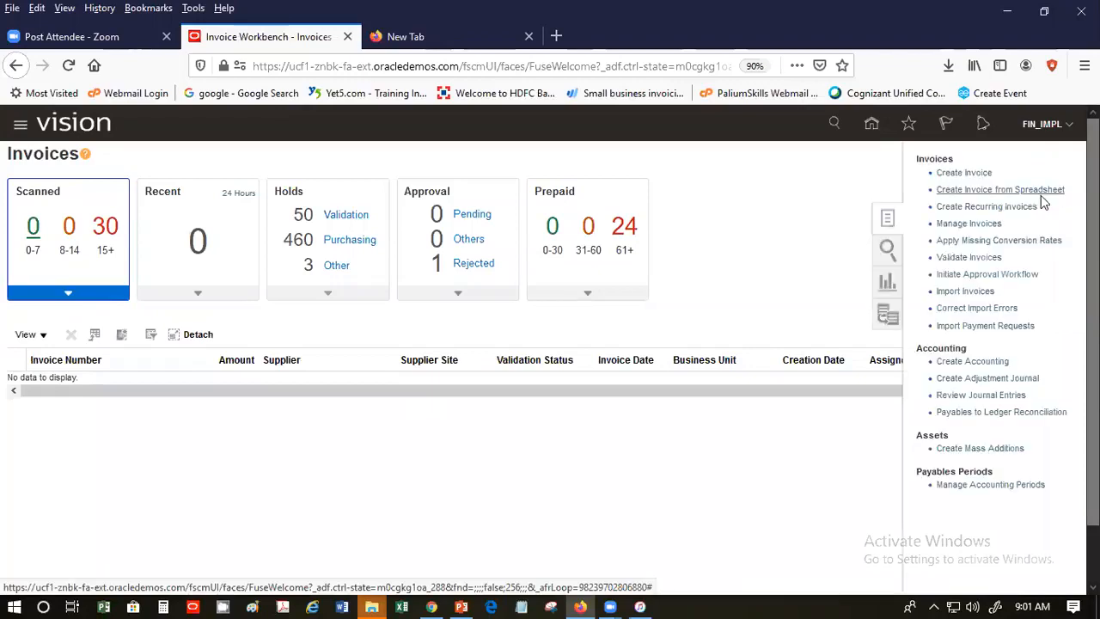
click(979, 396)
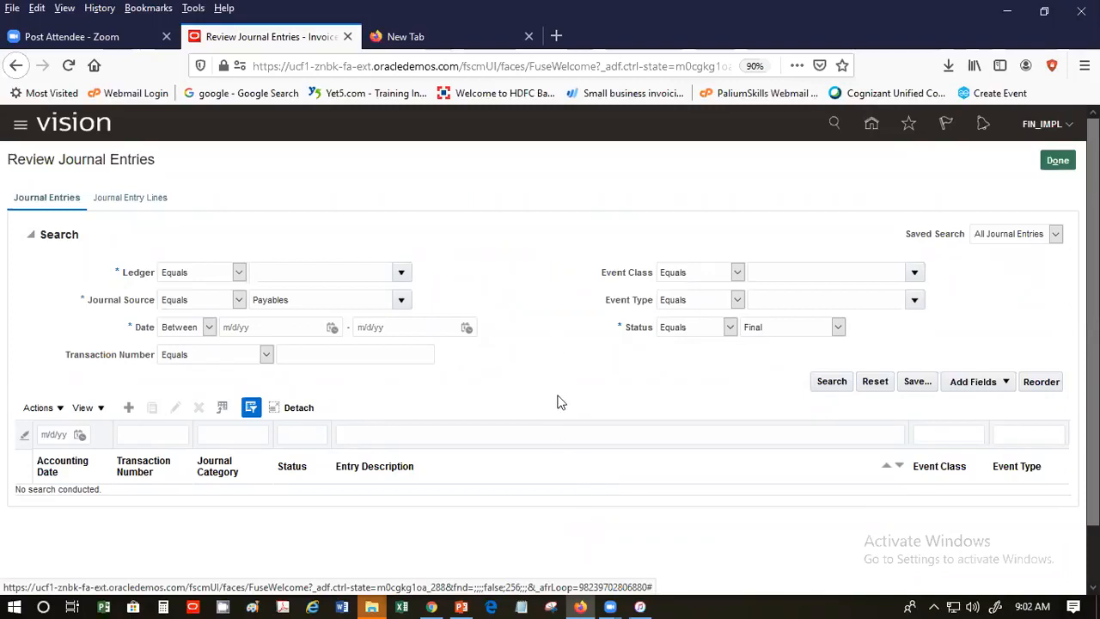
click(400, 273)
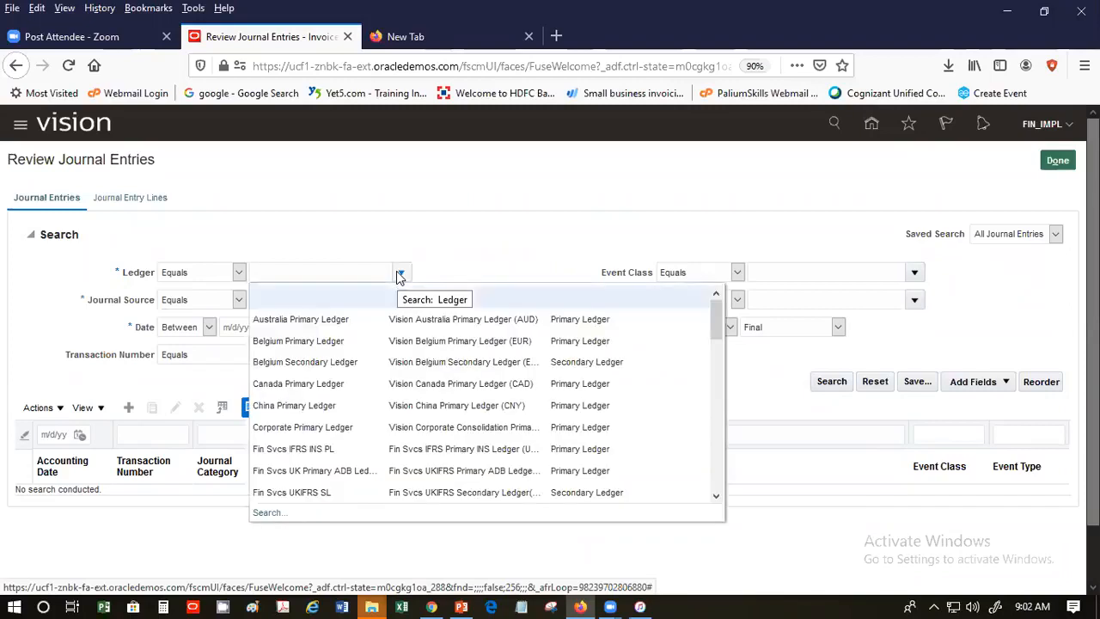
click(712, 329)
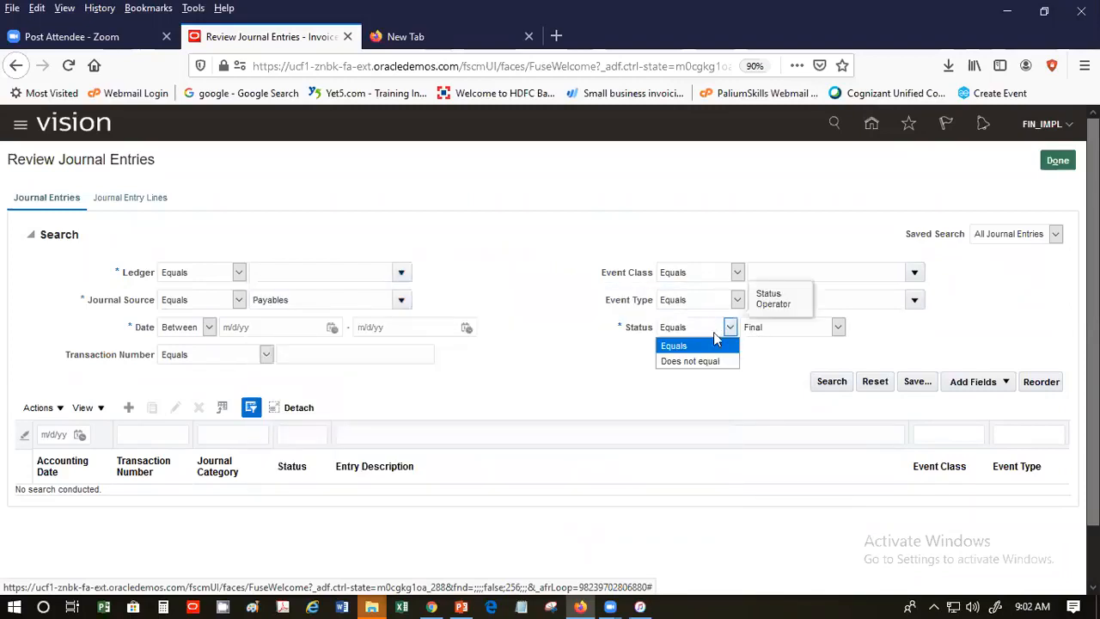
click(401, 272)
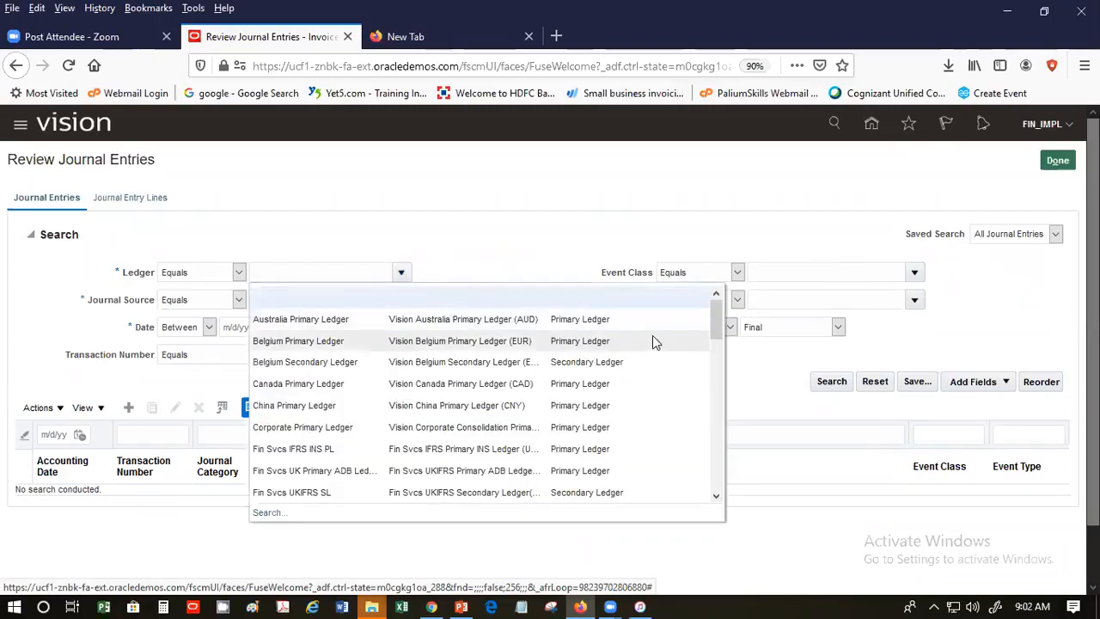
drag(718, 336, 719, 475)
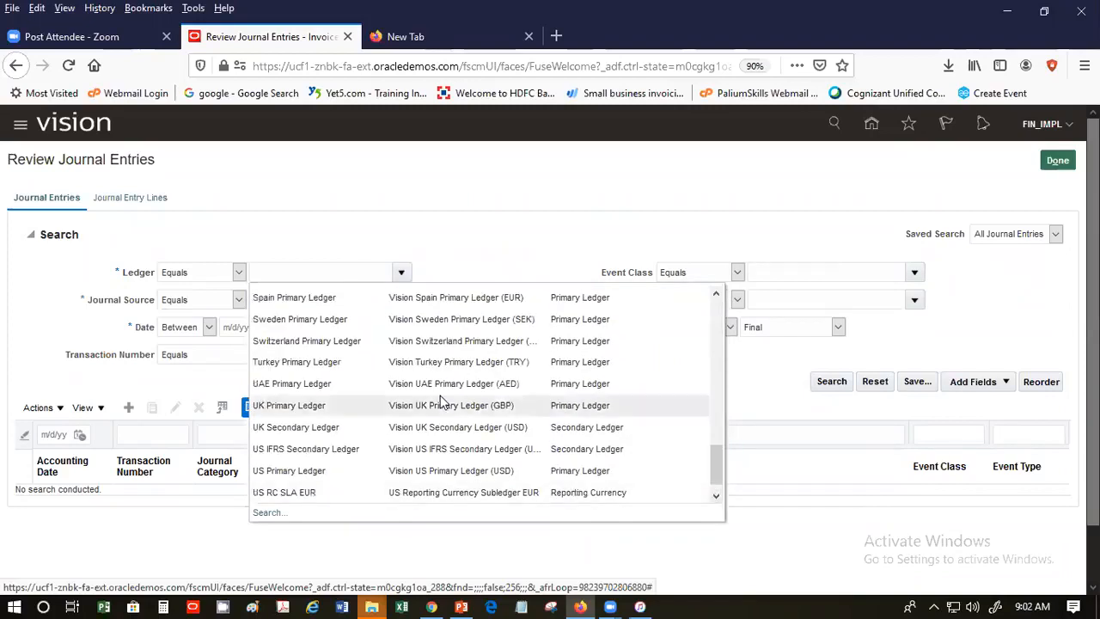
click(446, 471)
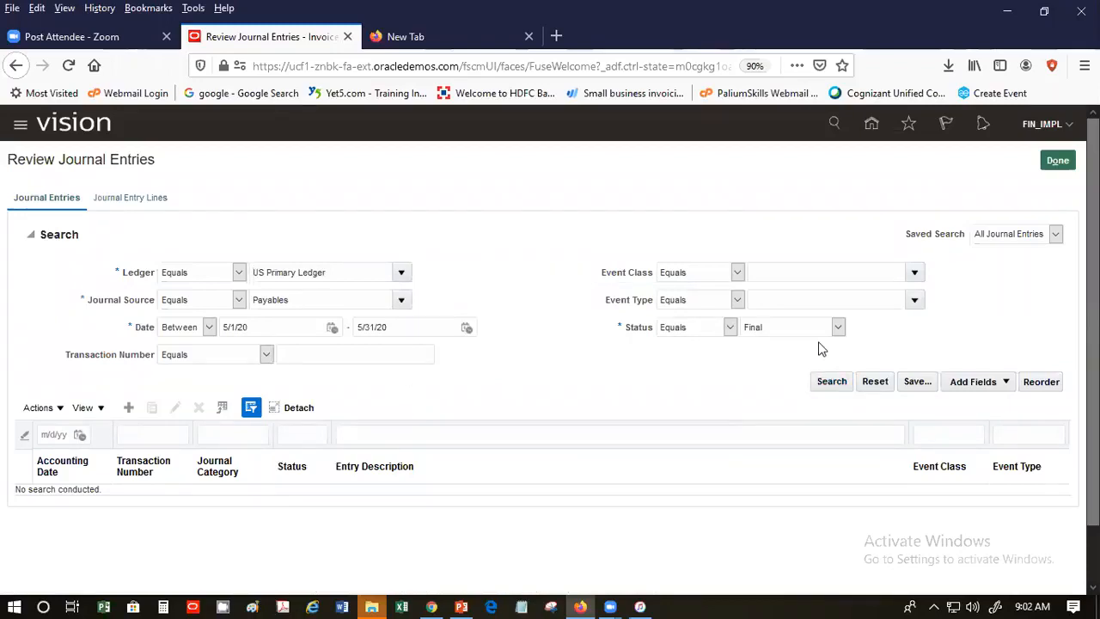
click(827, 384)
click(832, 384)
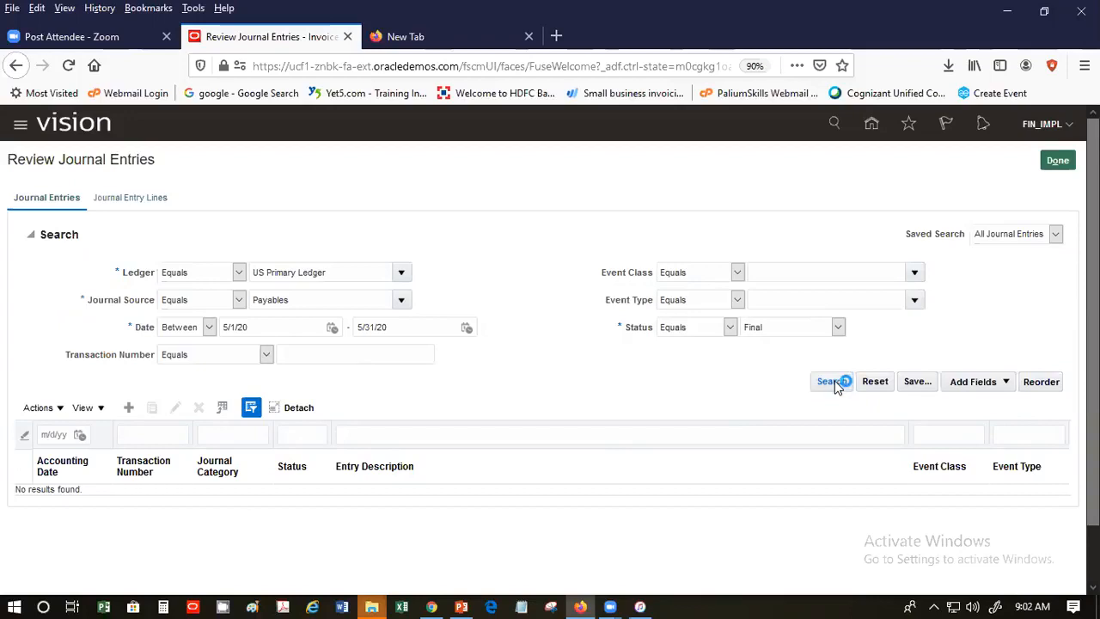
click(833, 384)
click(838, 383)
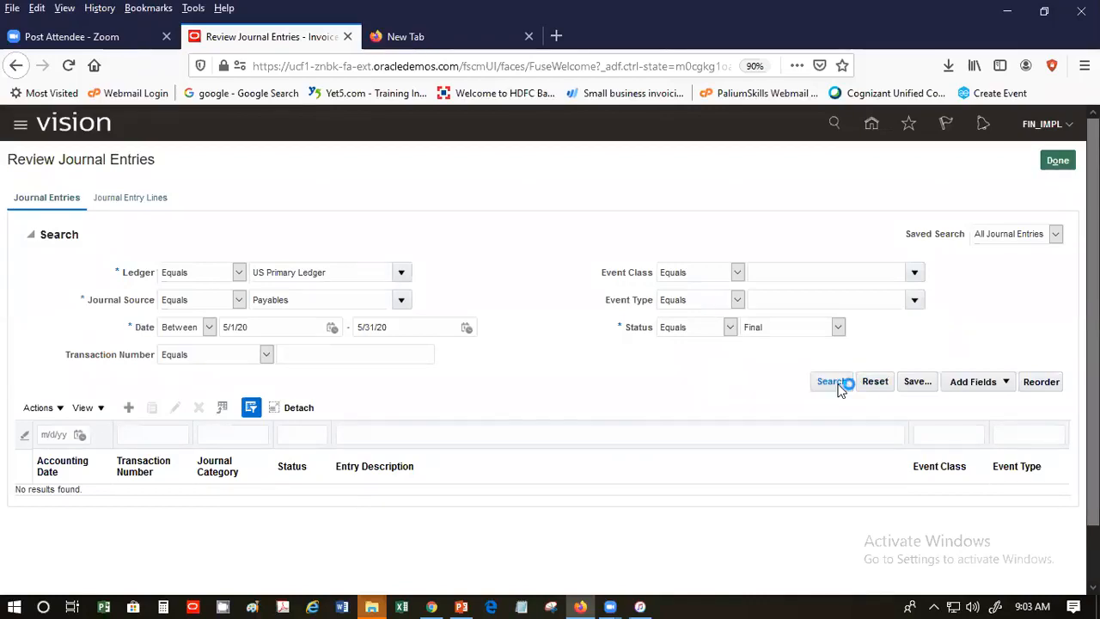
click(833, 381)
click(820, 384)
click(808, 333)
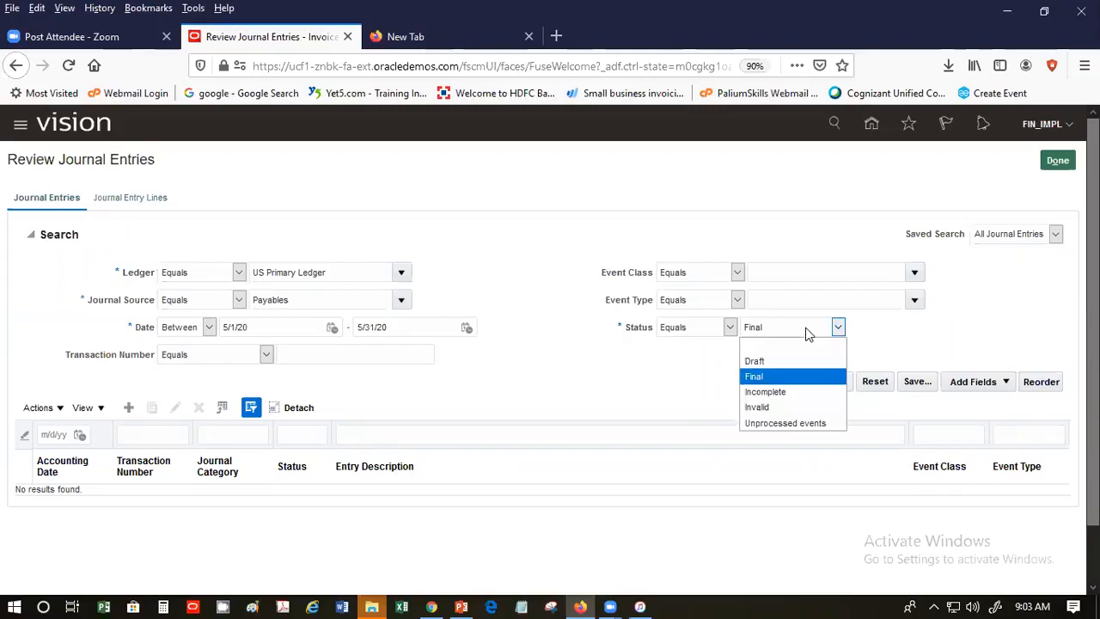
click(805, 345)
click(836, 388)
click(833, 329)
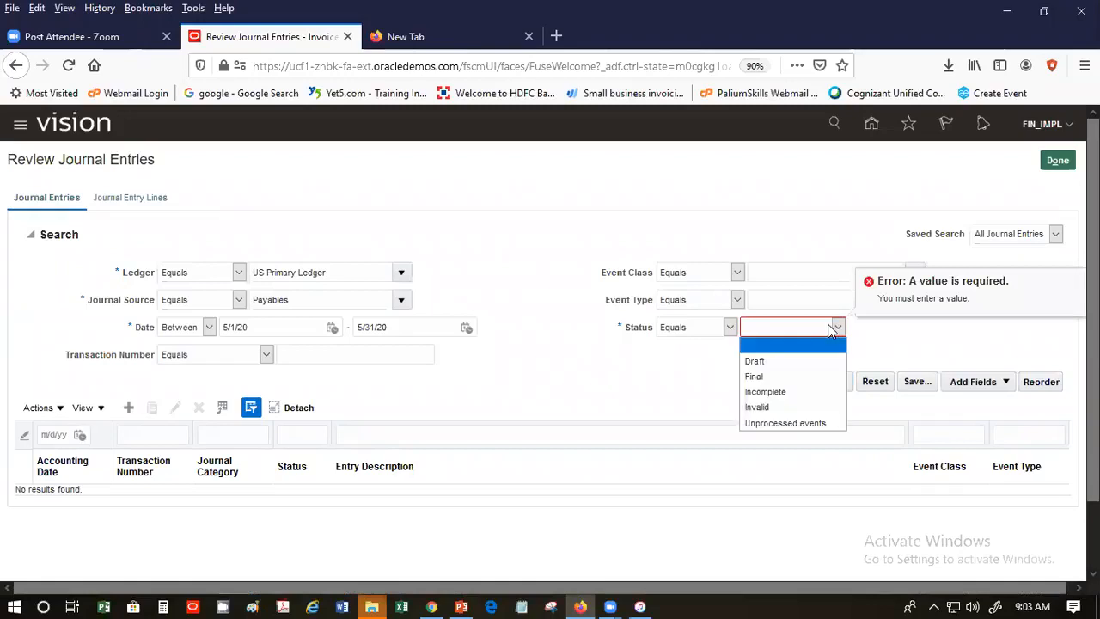
click(808, 385)
click(839, 386)
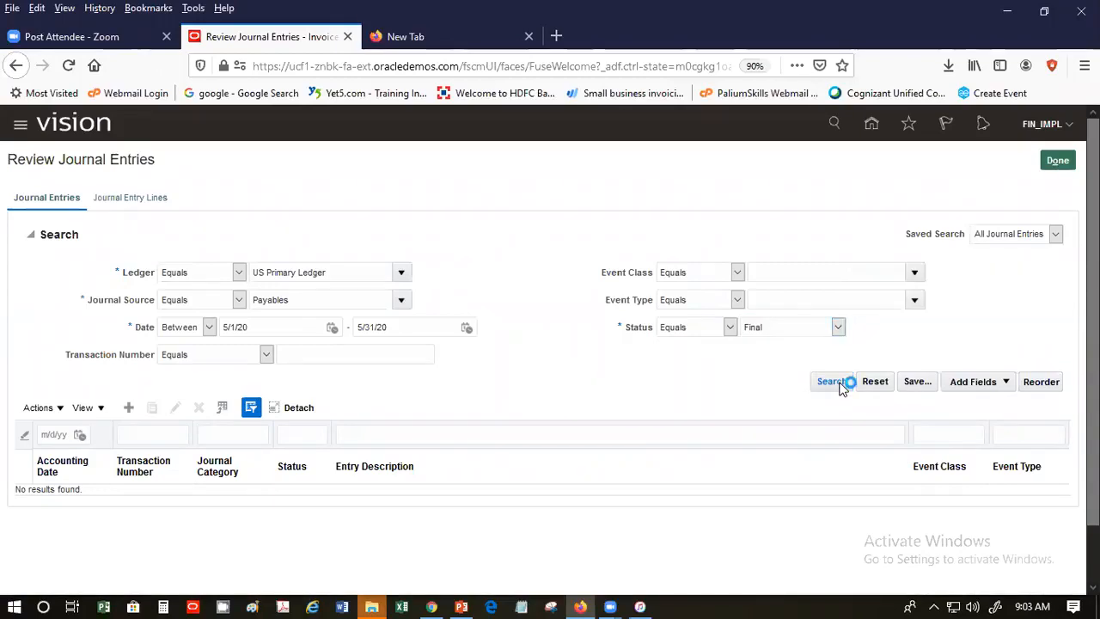
click(840, 387)
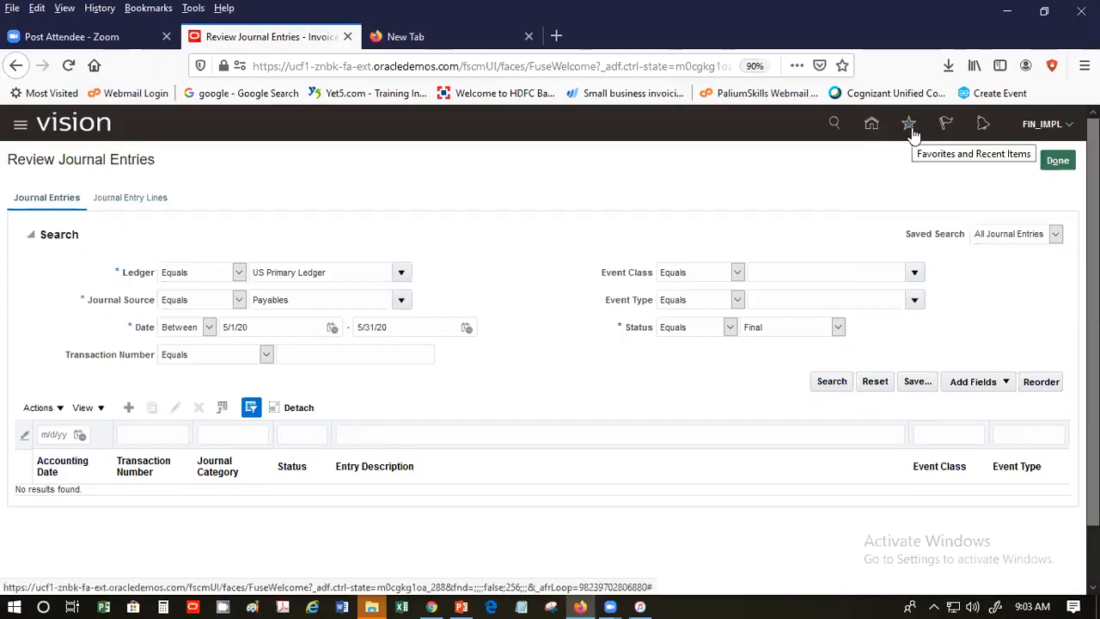
- Rerun the May 2020 US Primary Ledger Payables journal search, then exit with Done
click(909, 125)
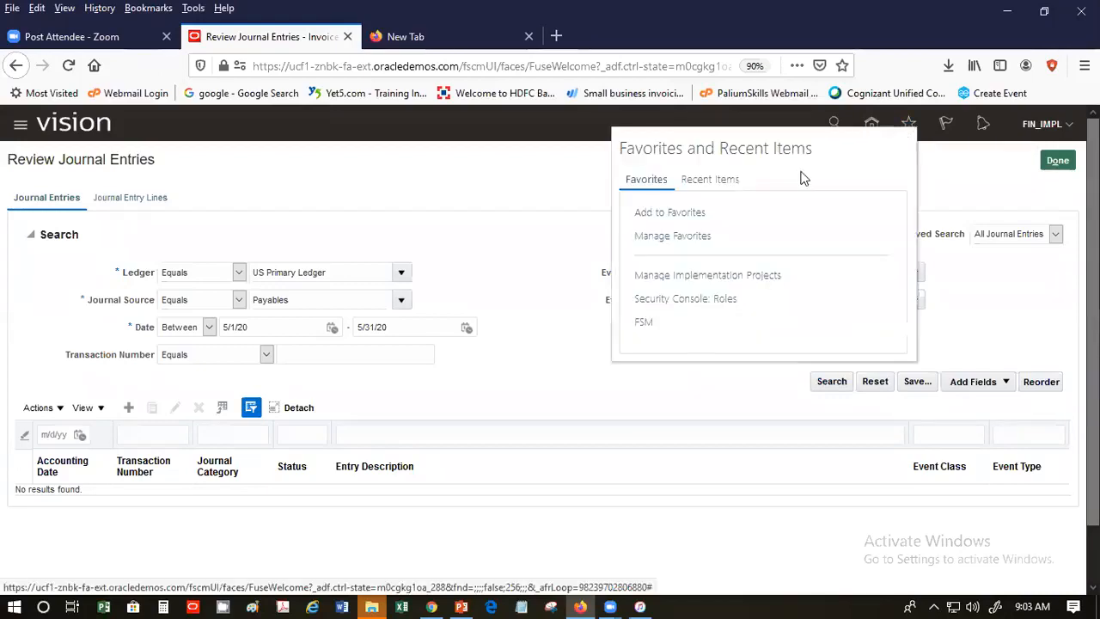
click(249, 172)
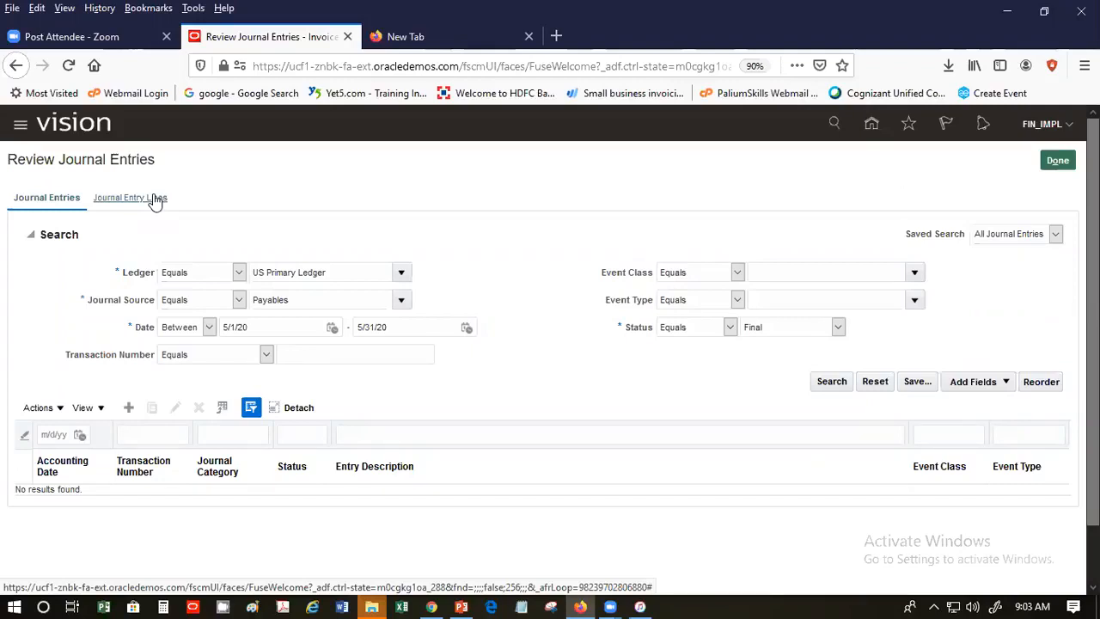
click(830, 384)
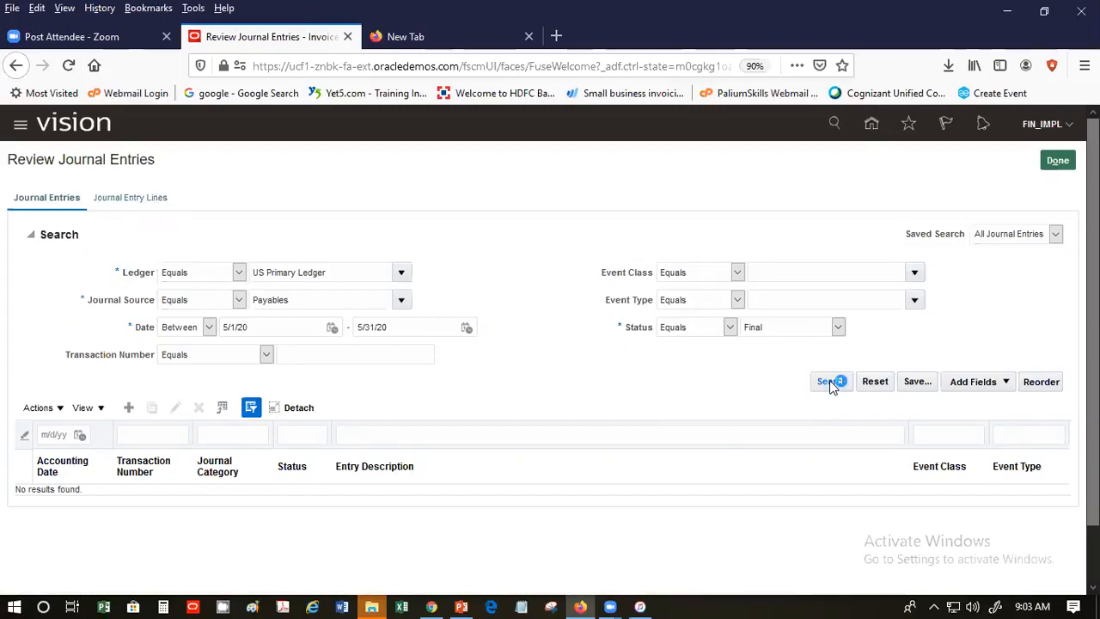
click(829, 382)
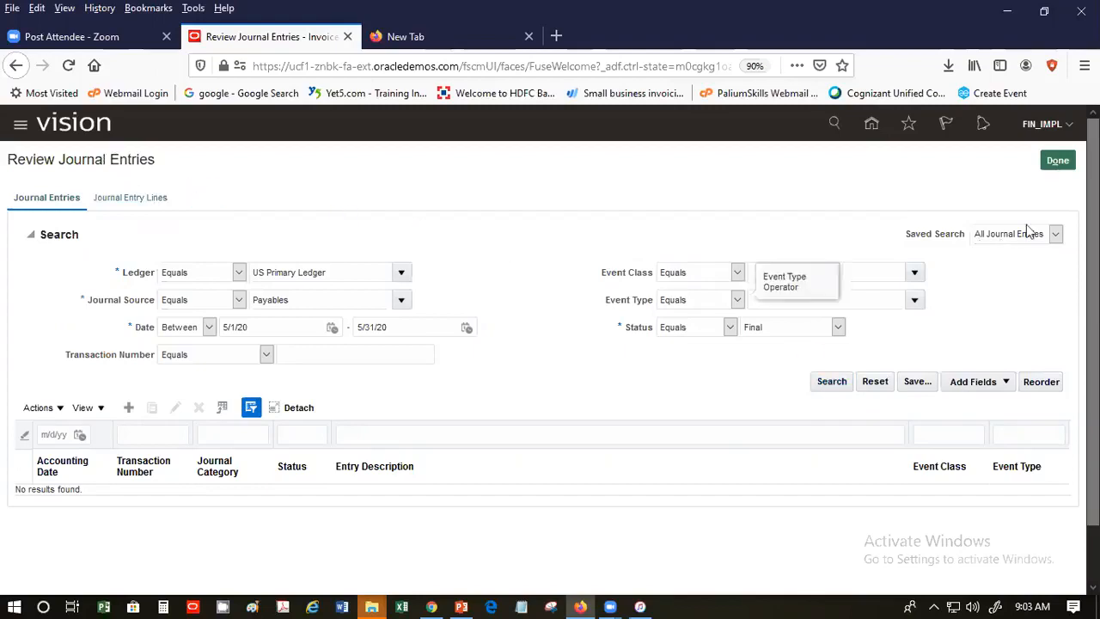
click(1058, 163)
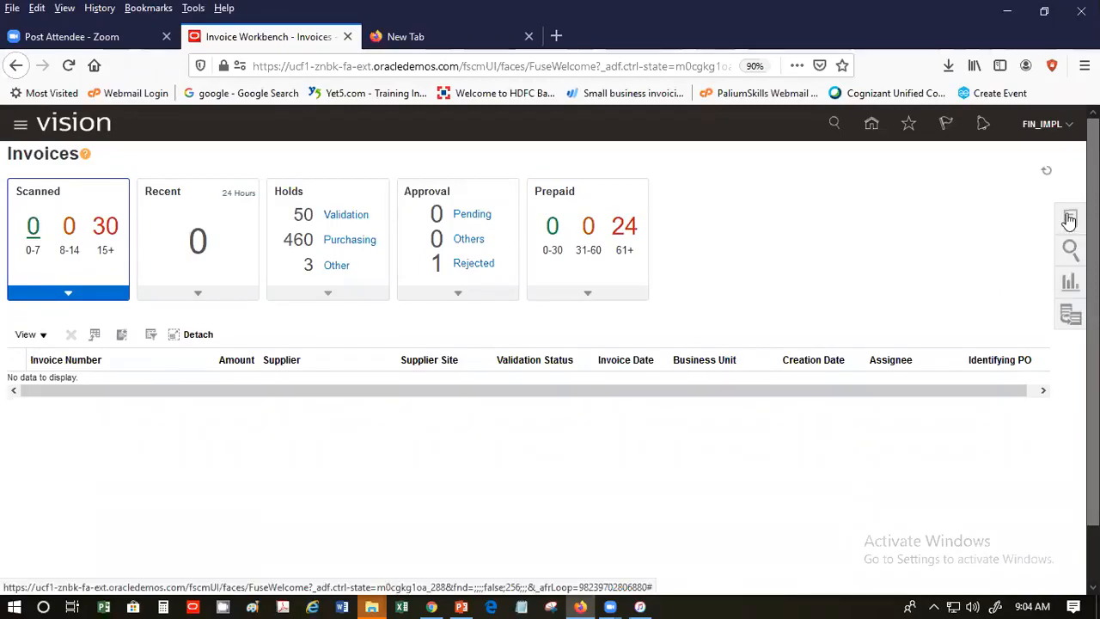
- Show the Recent Items list from the Favorites star on the Invoices workbench
click(1069, 219)
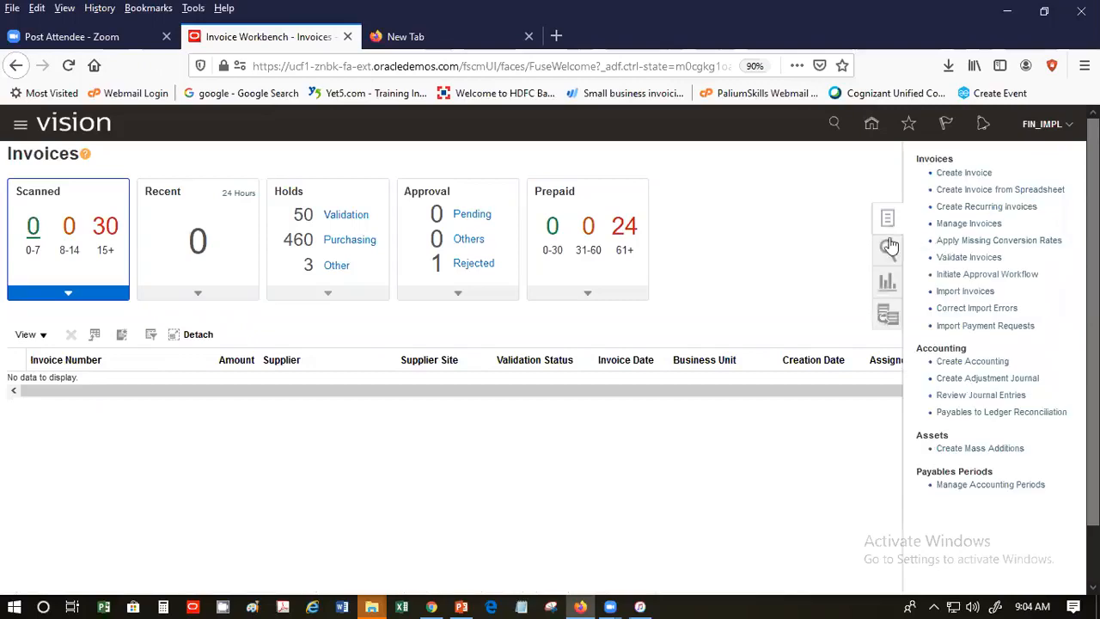
click(821, 193)
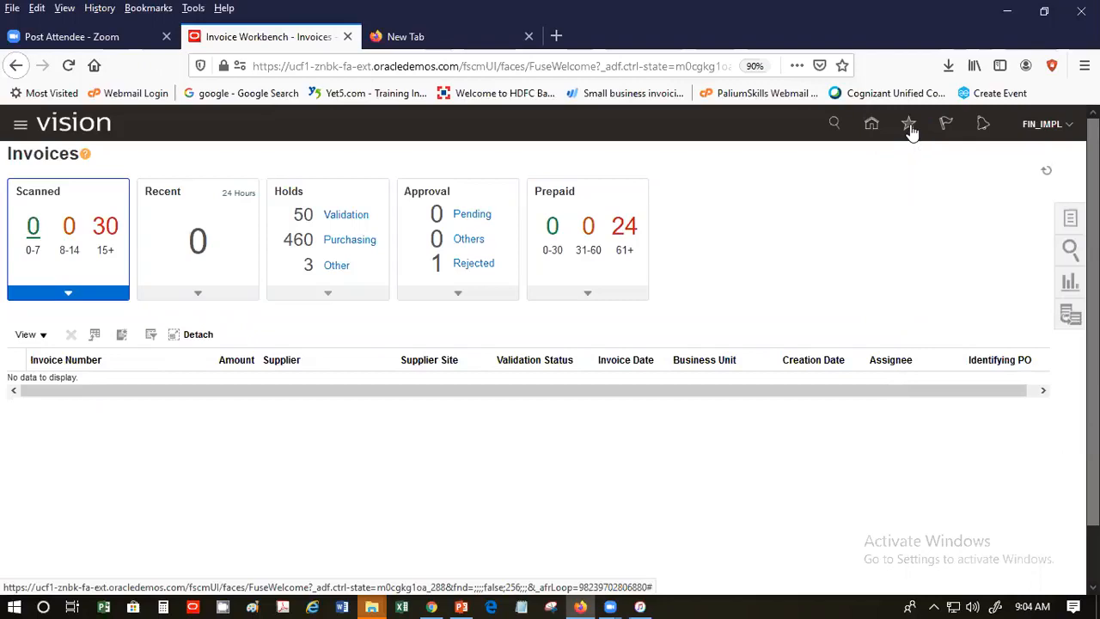
click(909, 126)
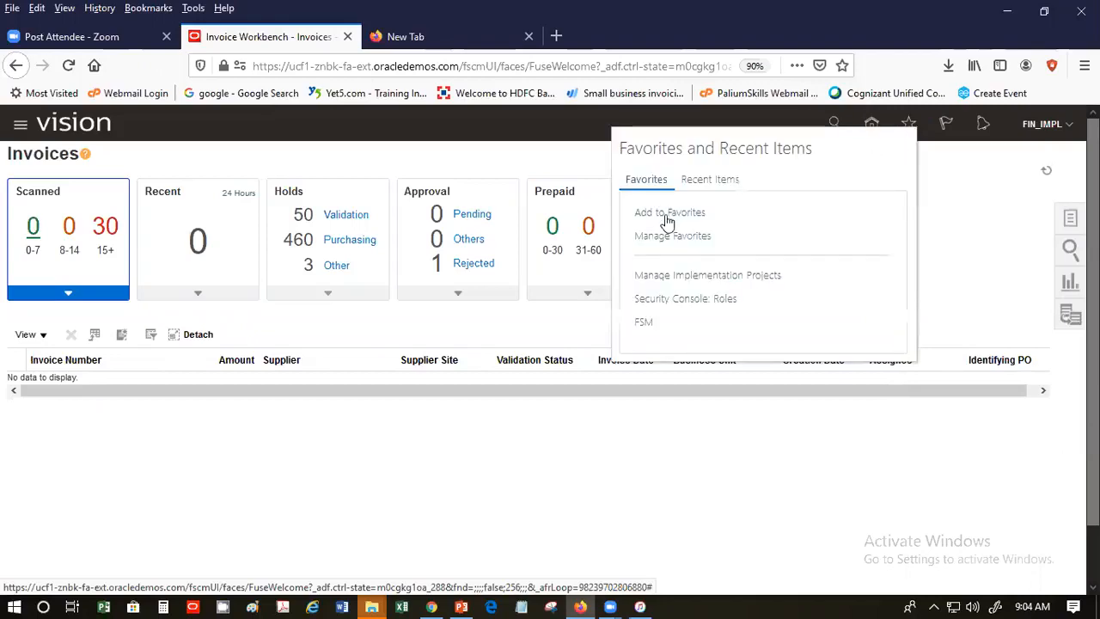
click(694, 185)
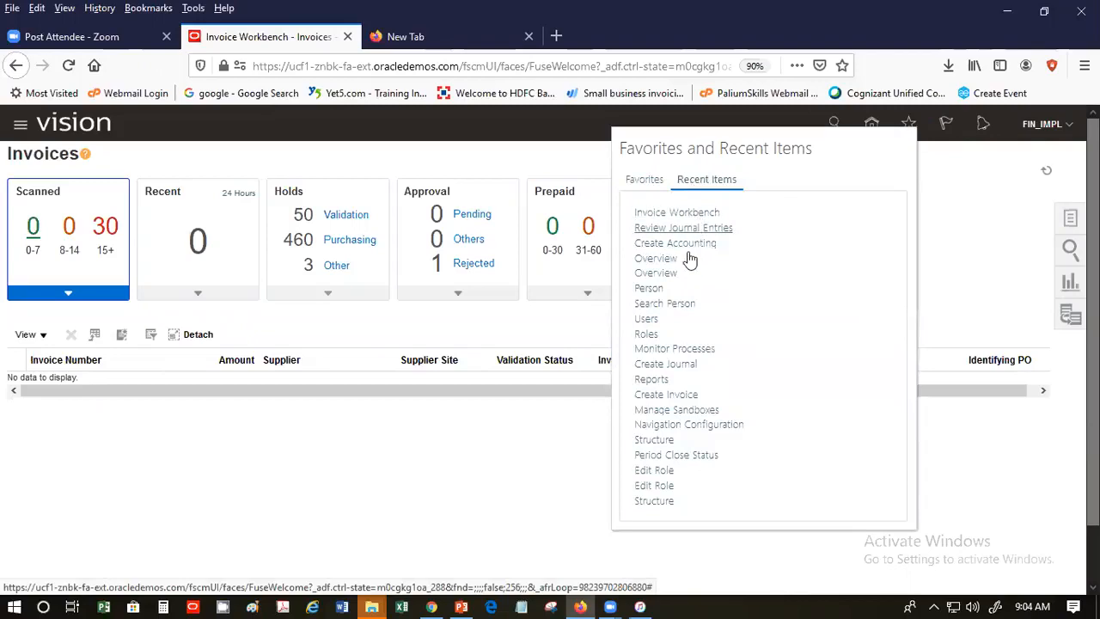
- In Monitor Processes, open the Create Accounting attachment 1874418.txt in WordPad
click(690, 351)
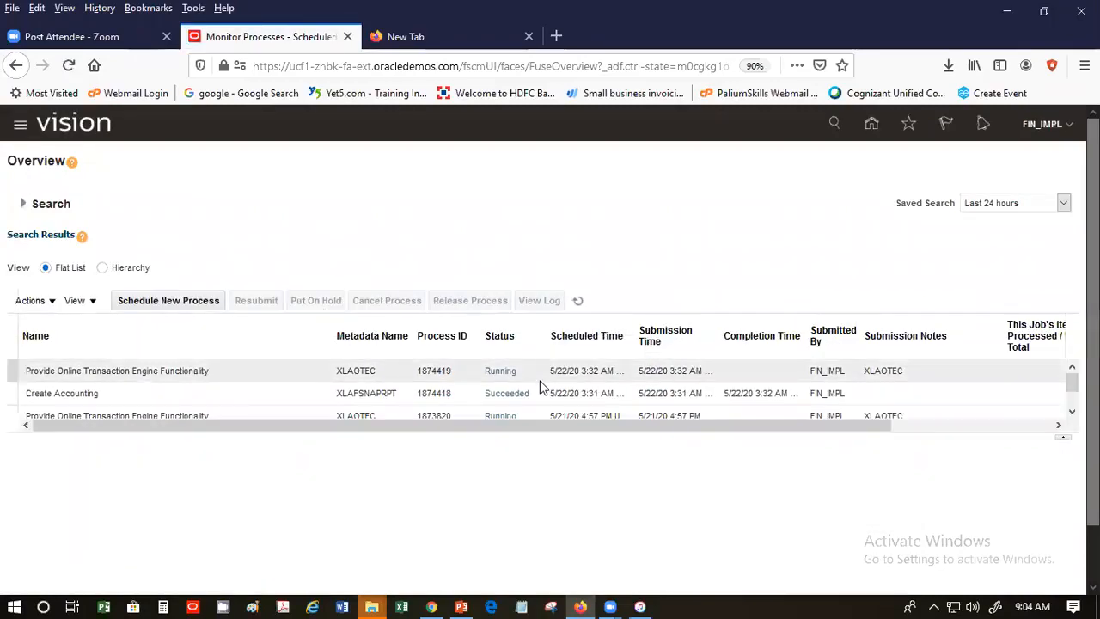
click(398, 392)
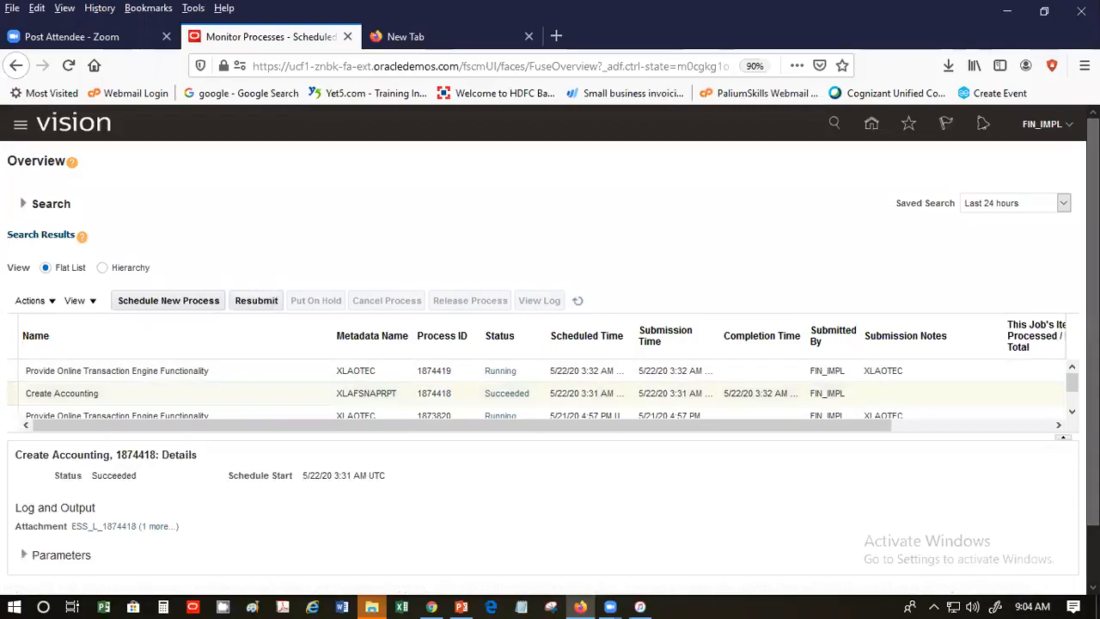
scroll(655, 398, down, 1)
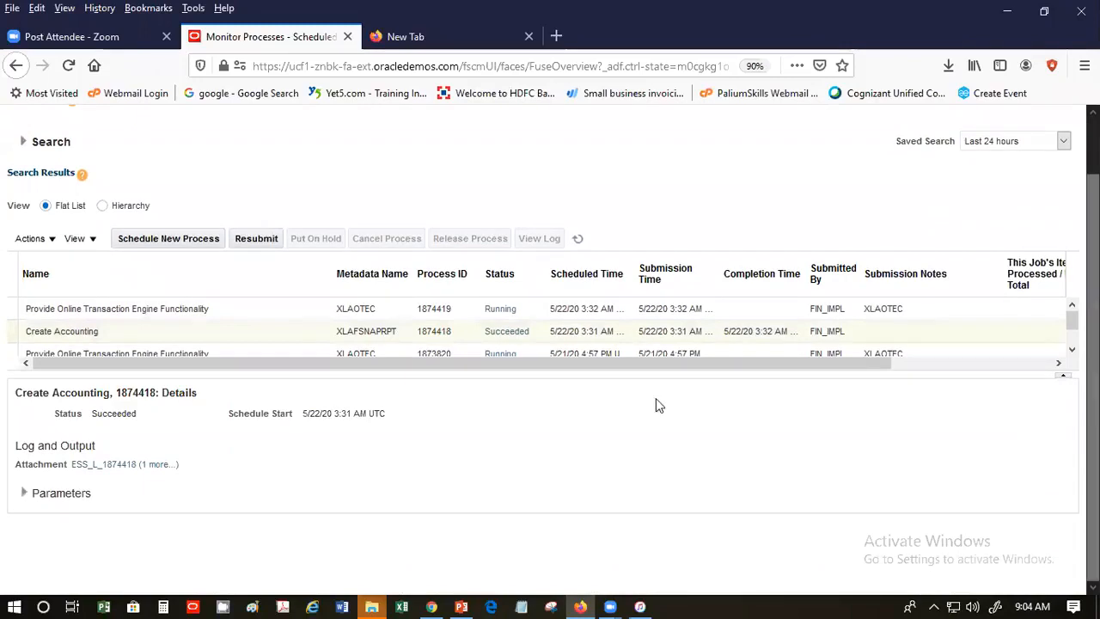
click(174, 464)
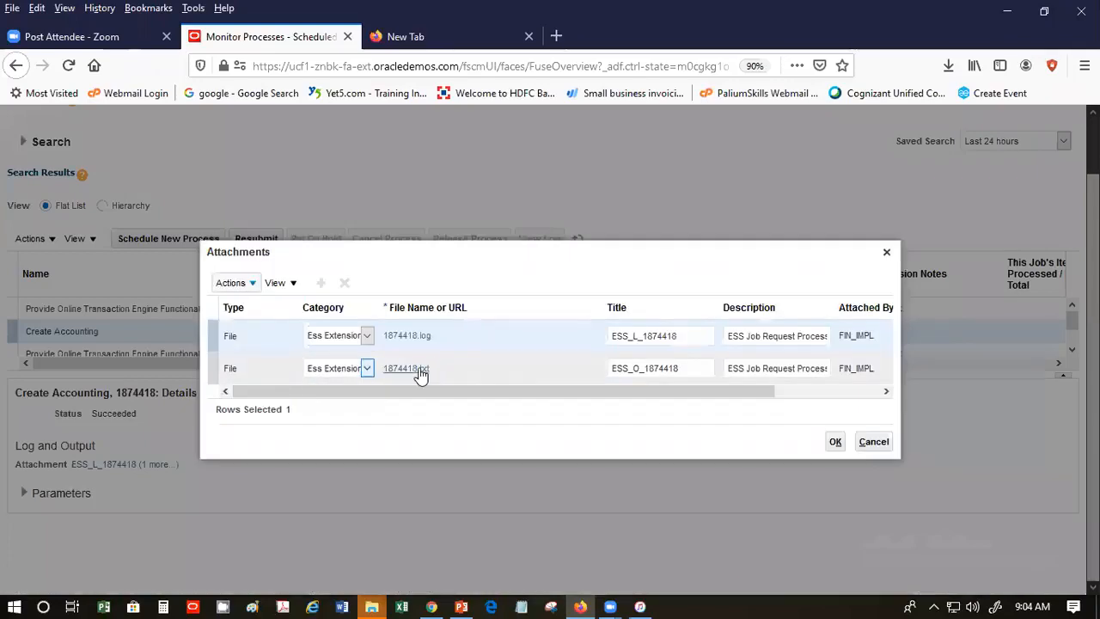
click(419, 370)
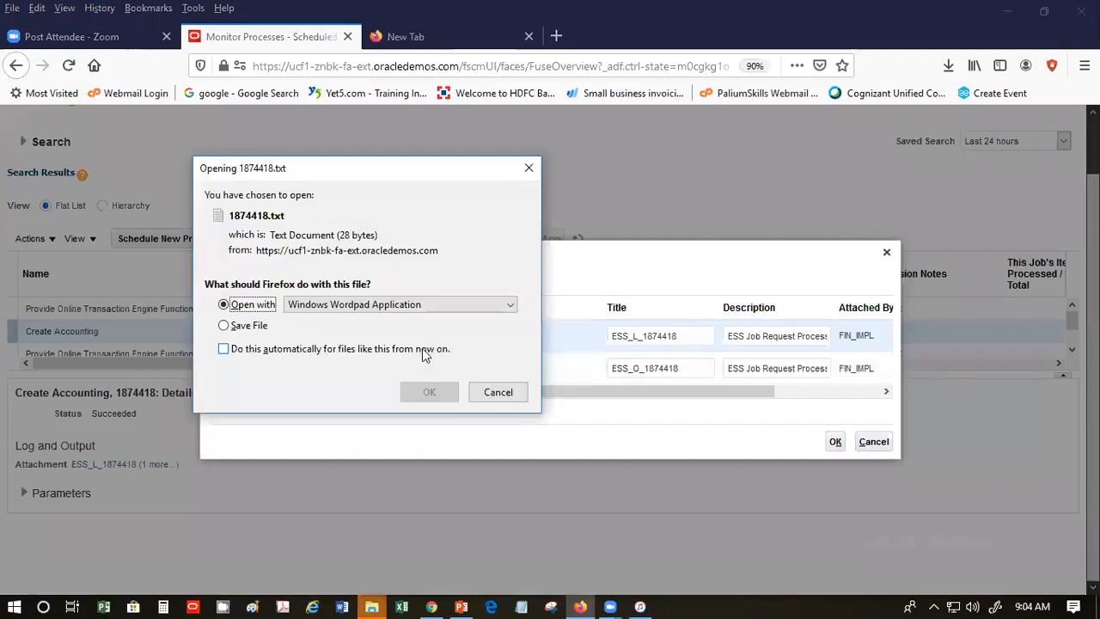
click(430, 393)
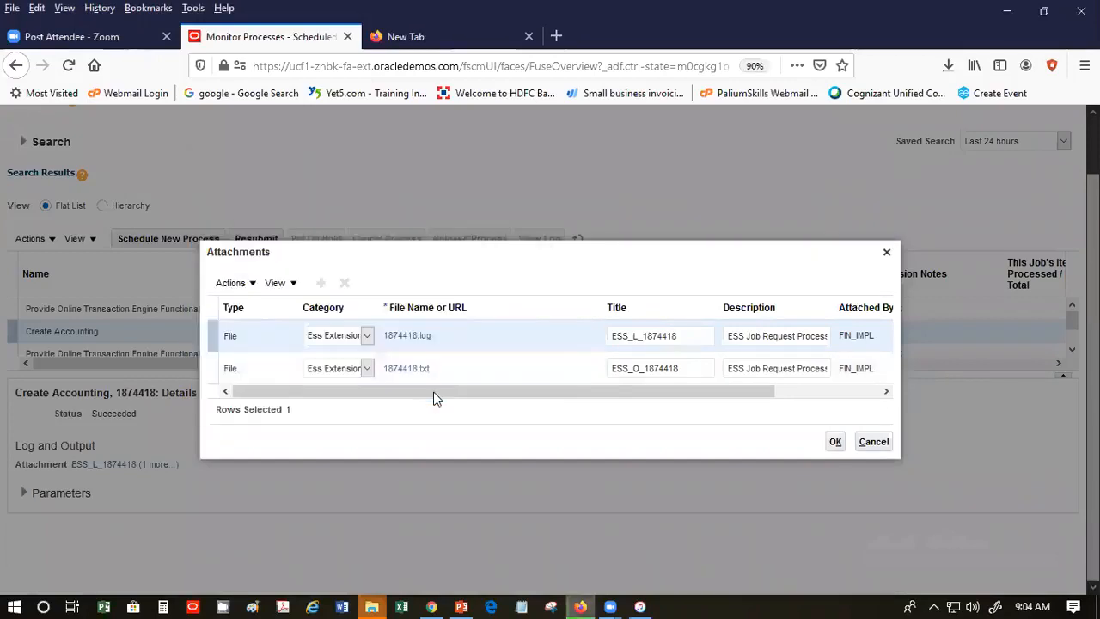
click(435, 394)
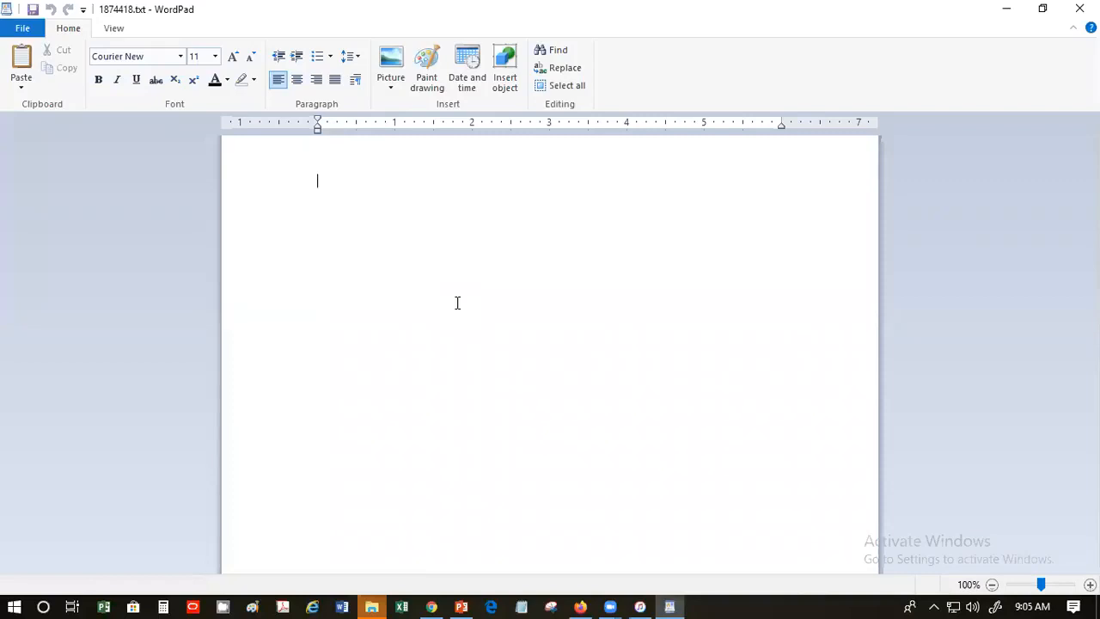
- Select all of 1874418.txt with Ctrl+A to confirm the output is empty
key(ctrl+a)
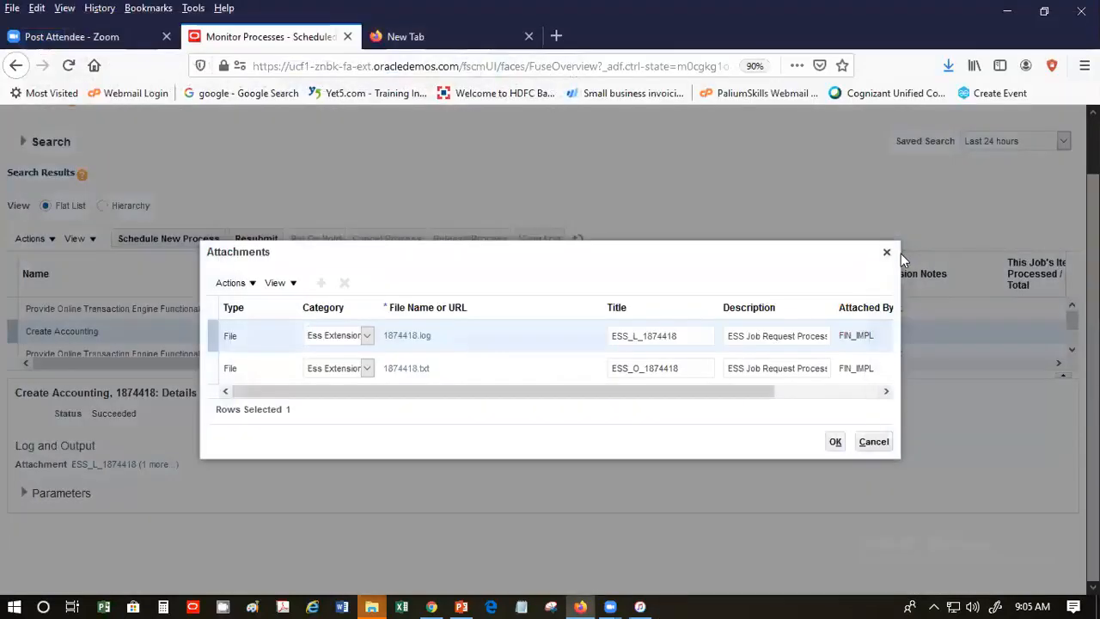
- Close the attachments, go Home to Payables Invoices, and show its Tasks panel
click(887, 248)
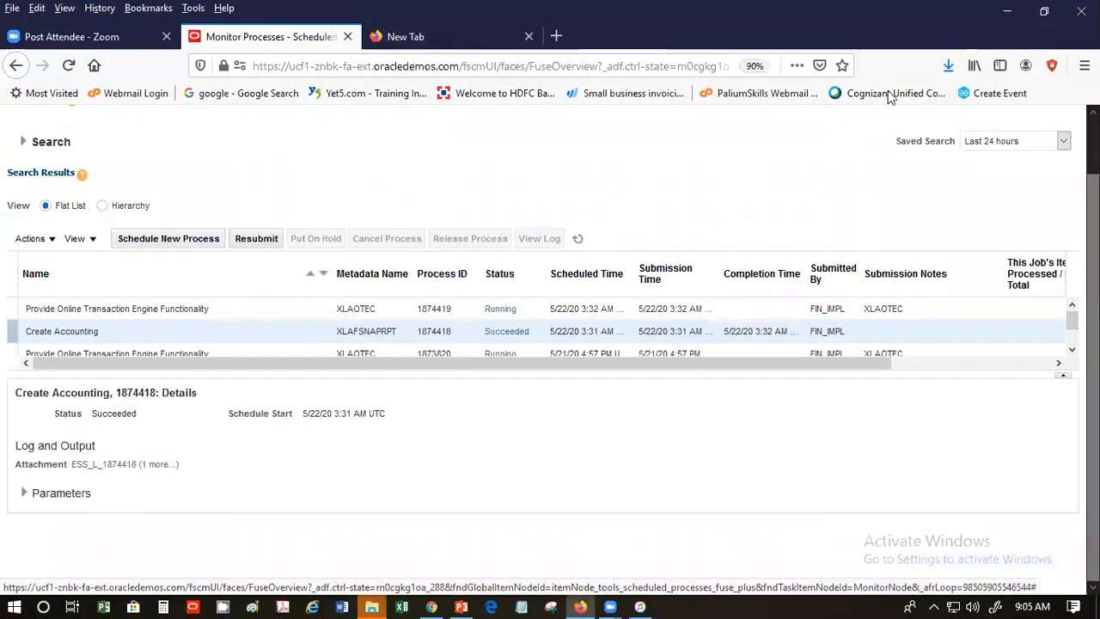
scroll(1048, 142, up, 2)
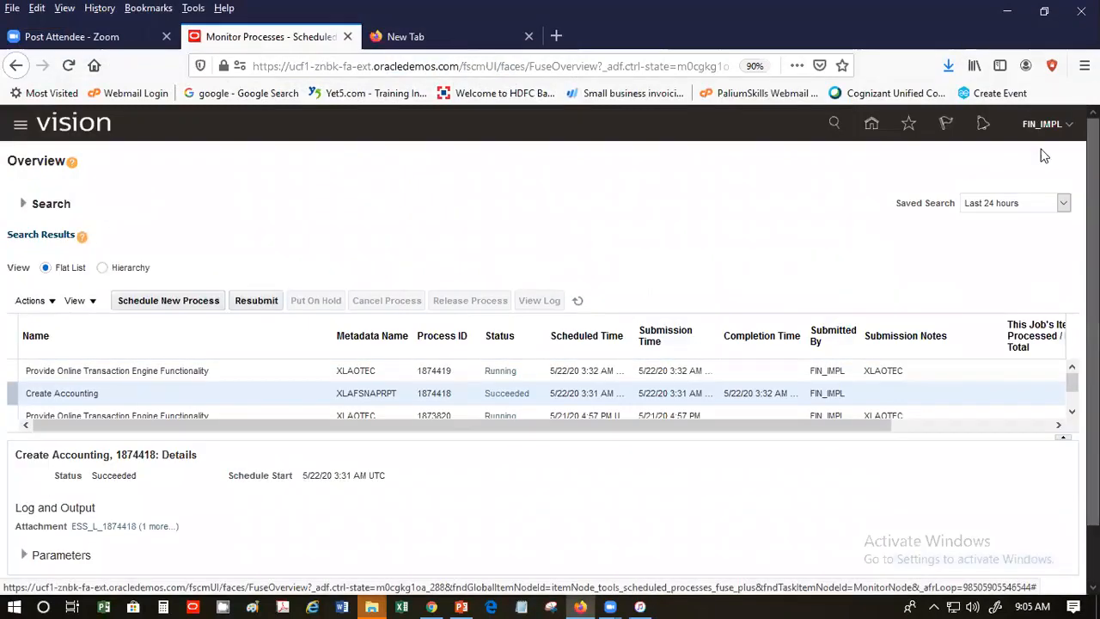
click(872, 126)
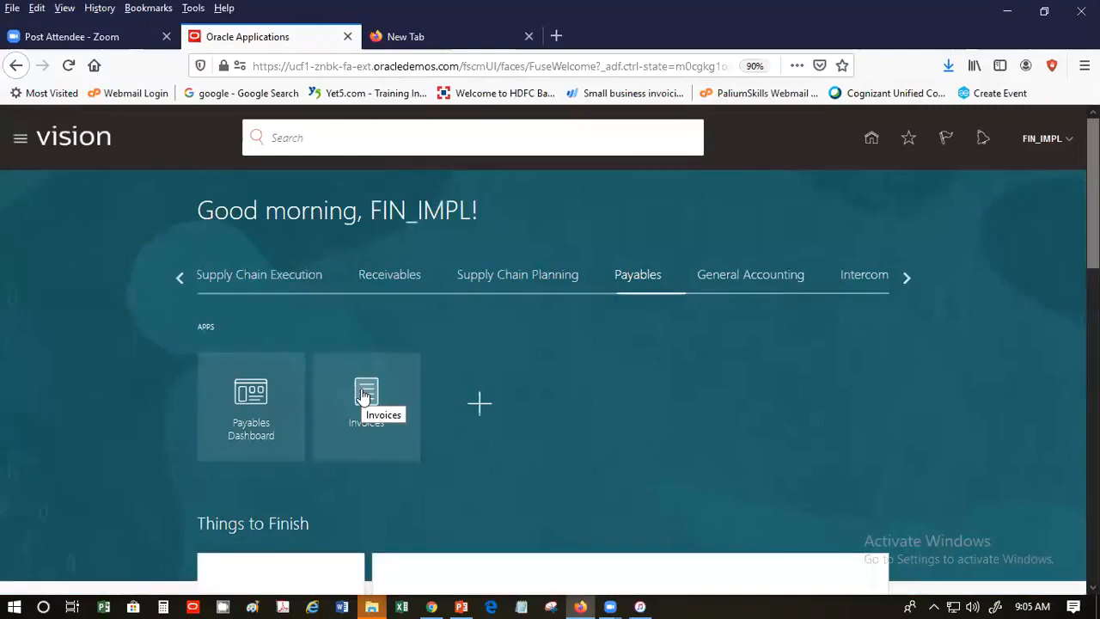
click(364, 395)
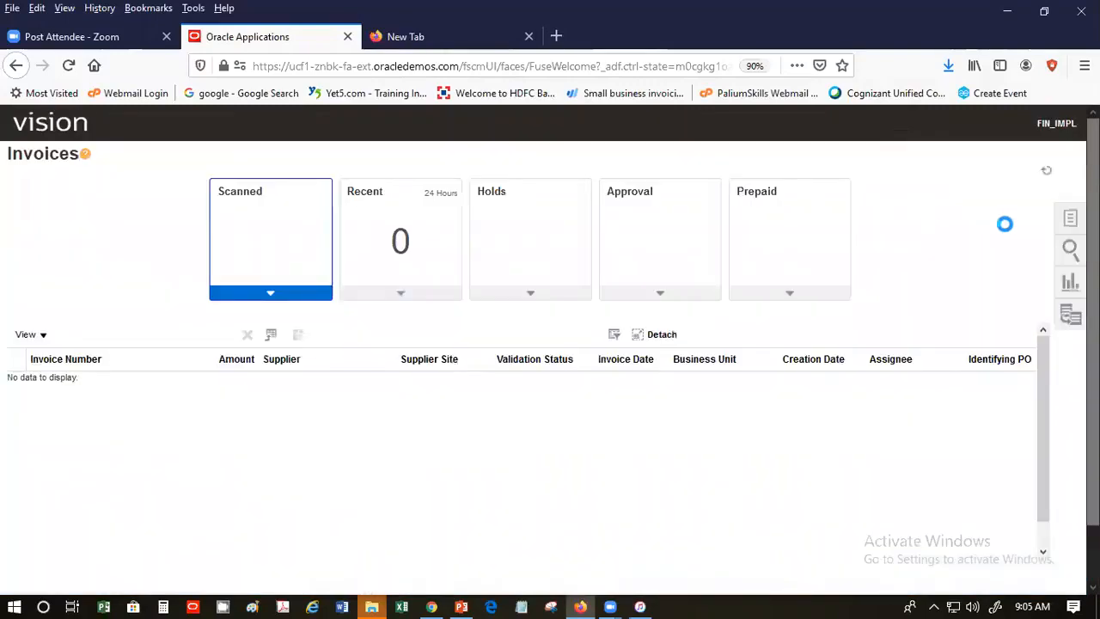
click(1071, 220)
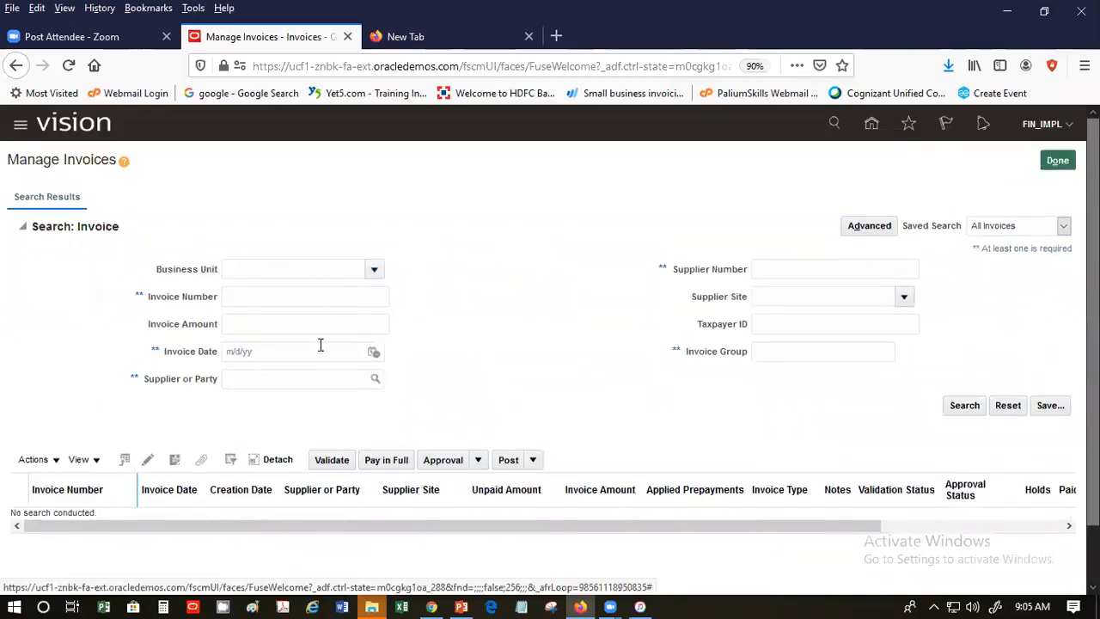
- Pick US1 Business Unit from the full business unit search as the invoice search's Business Unit
click(373, 352)
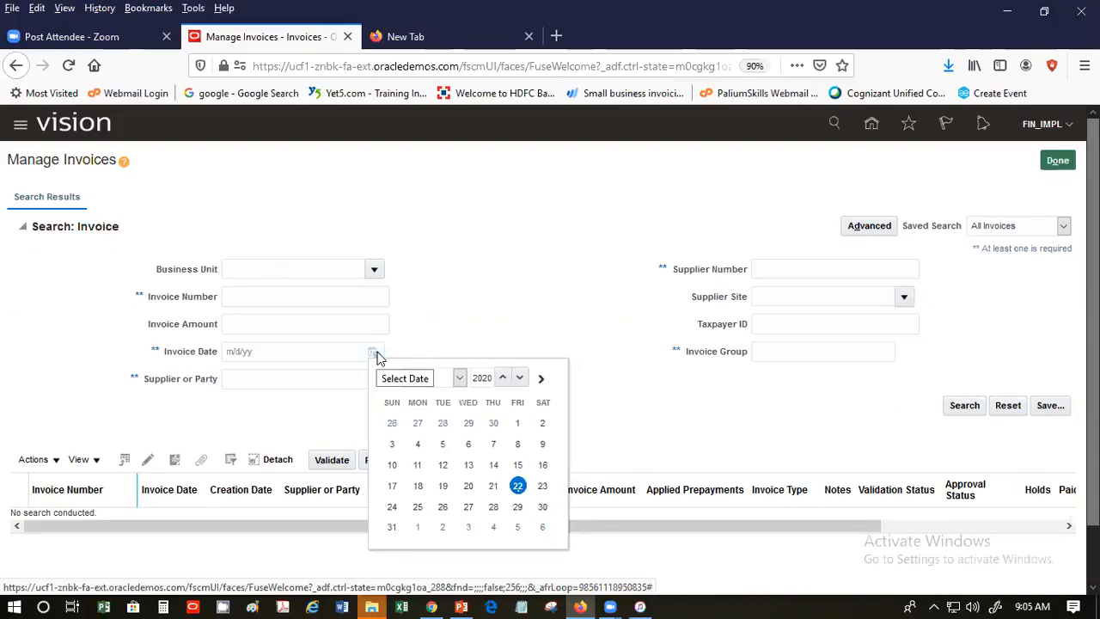
click(375, 269)
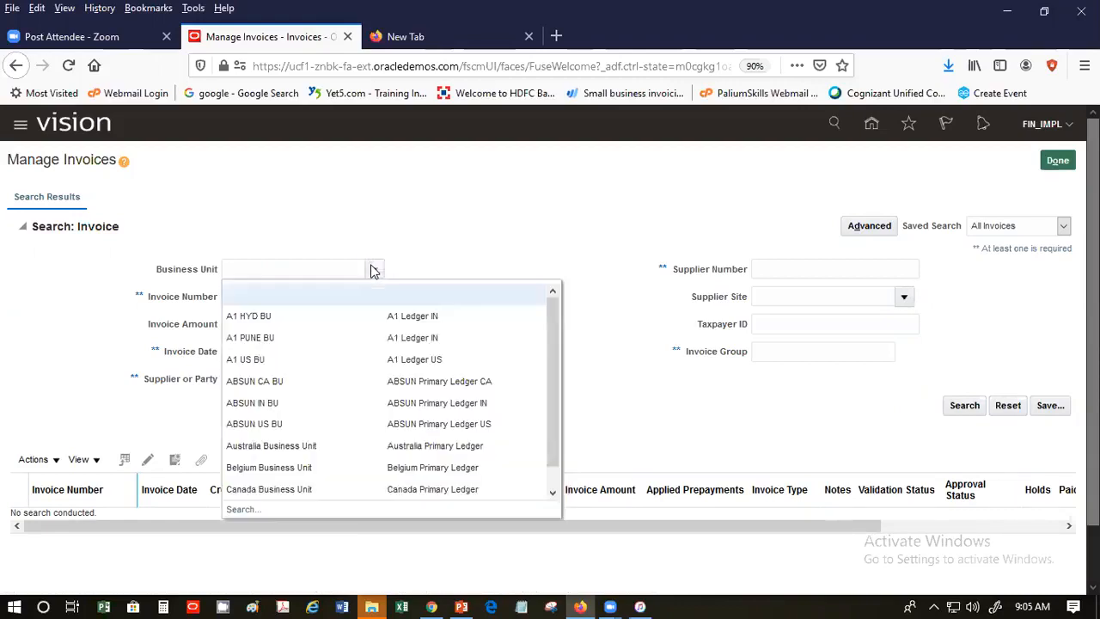
scroll(555, 326, down, 1)
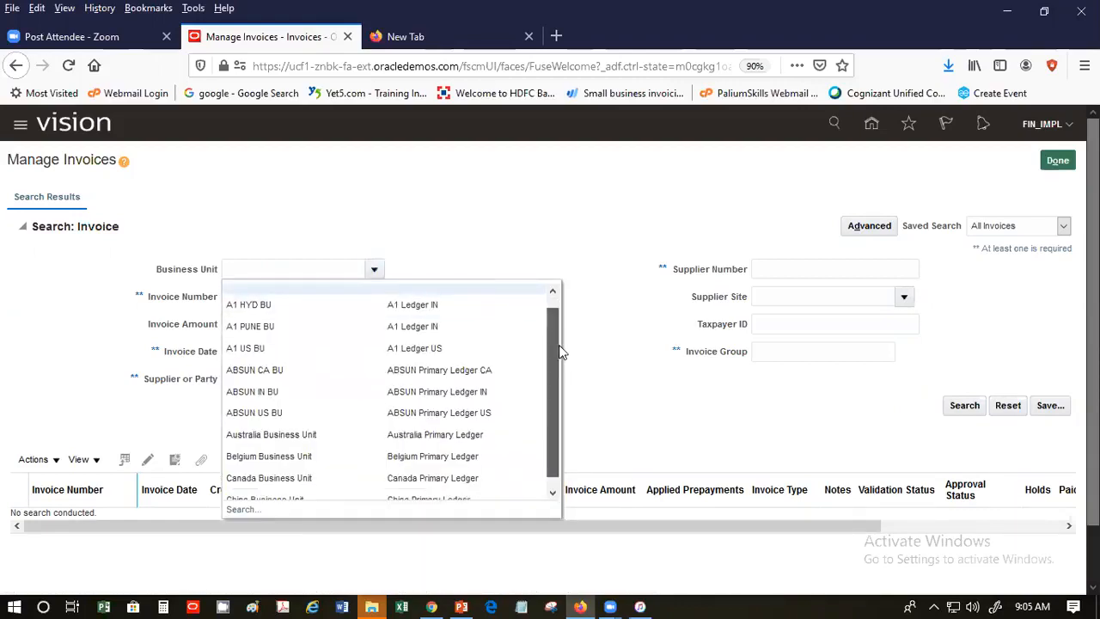
click(242, 511)
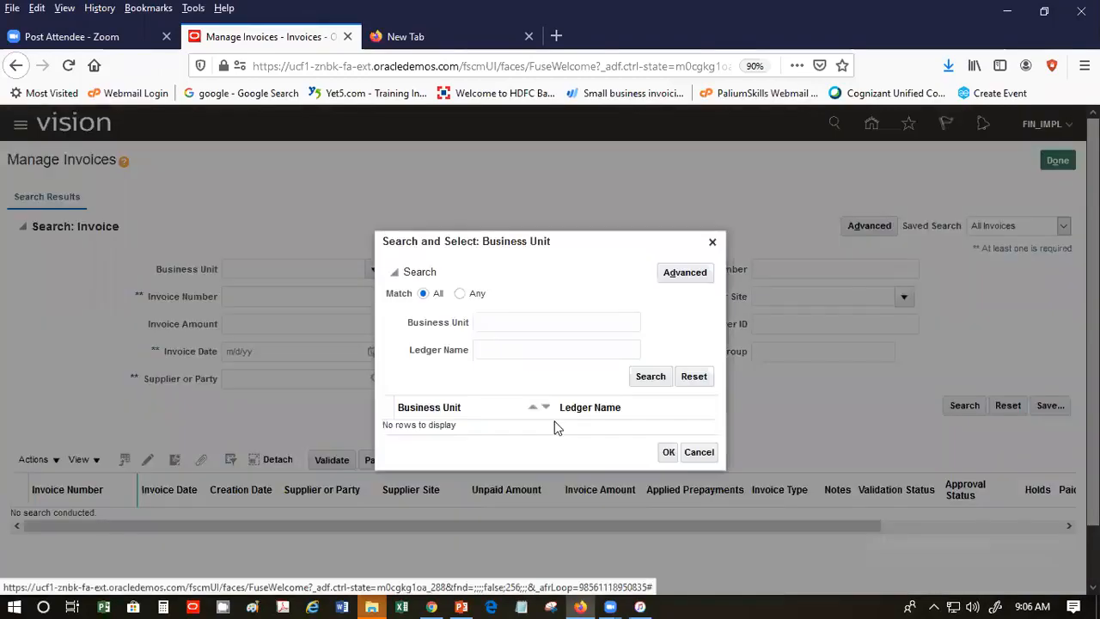
click(649, 378)
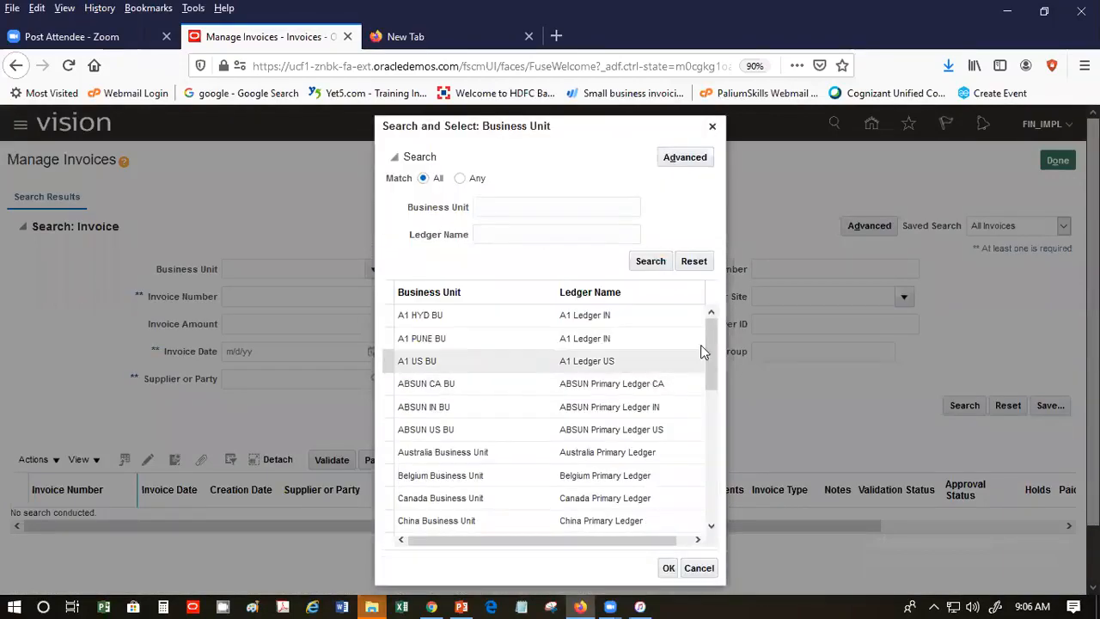
drag(712, 348, 711, 518)
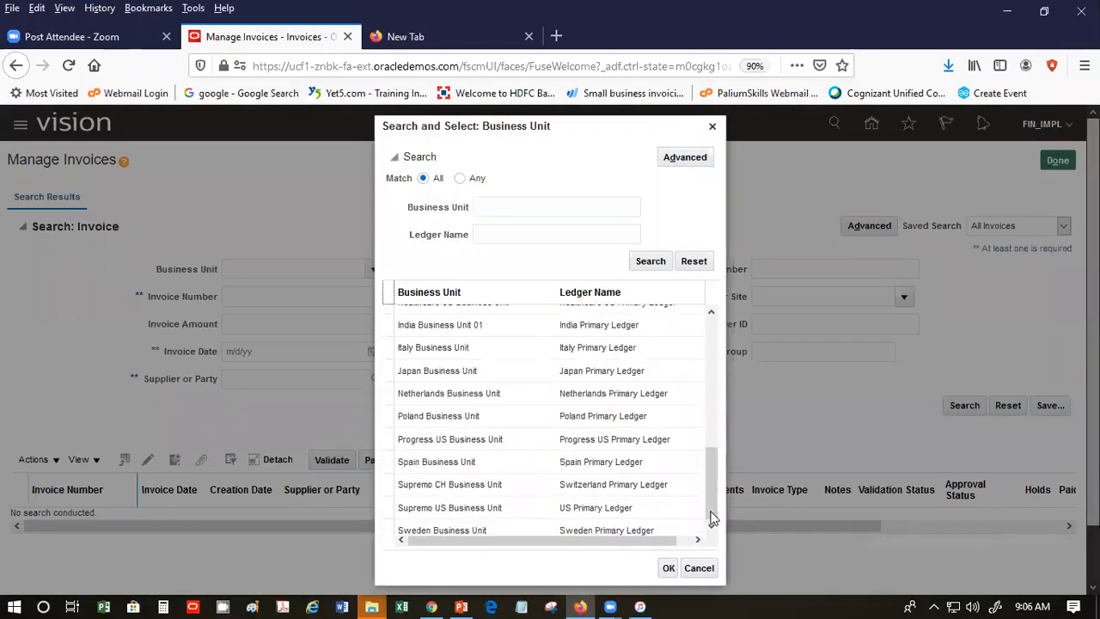
click(712, 513)
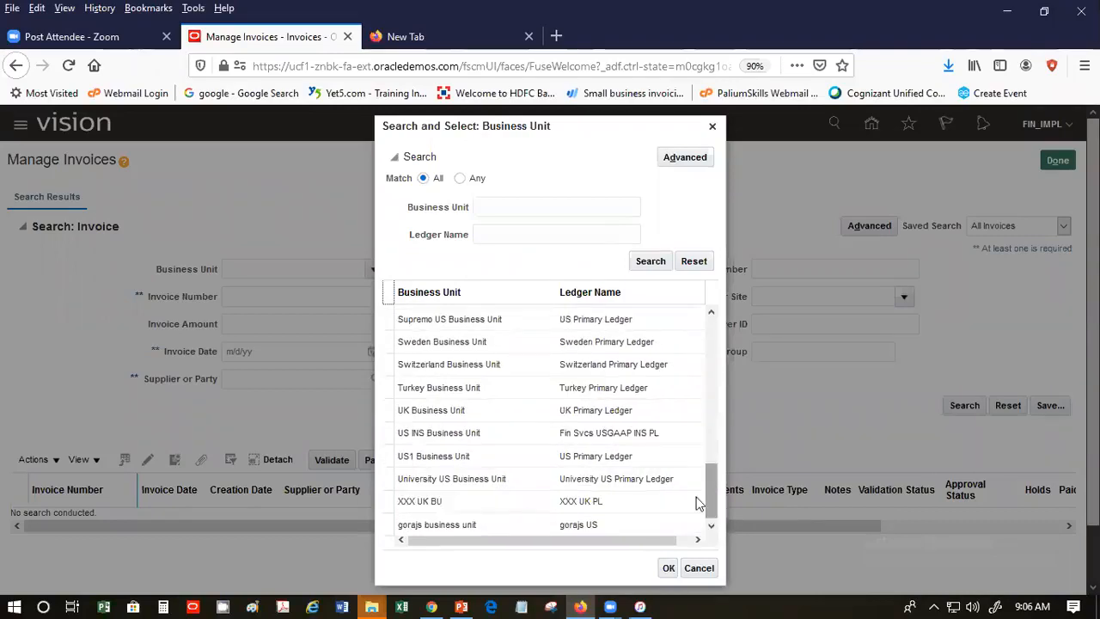
click(601, 455)
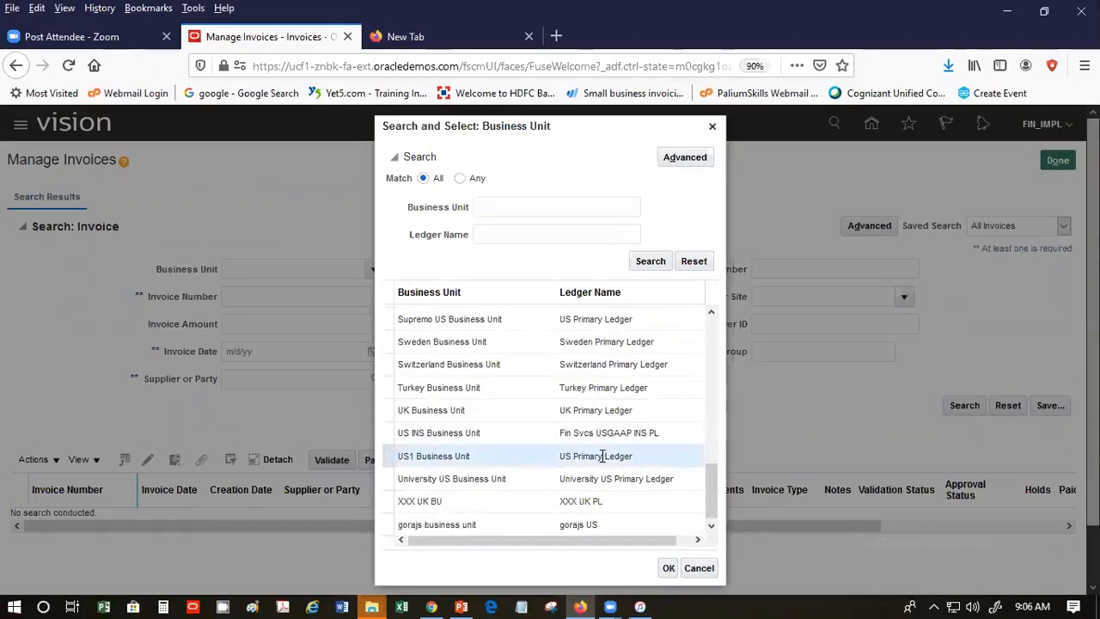
click(675, 569)
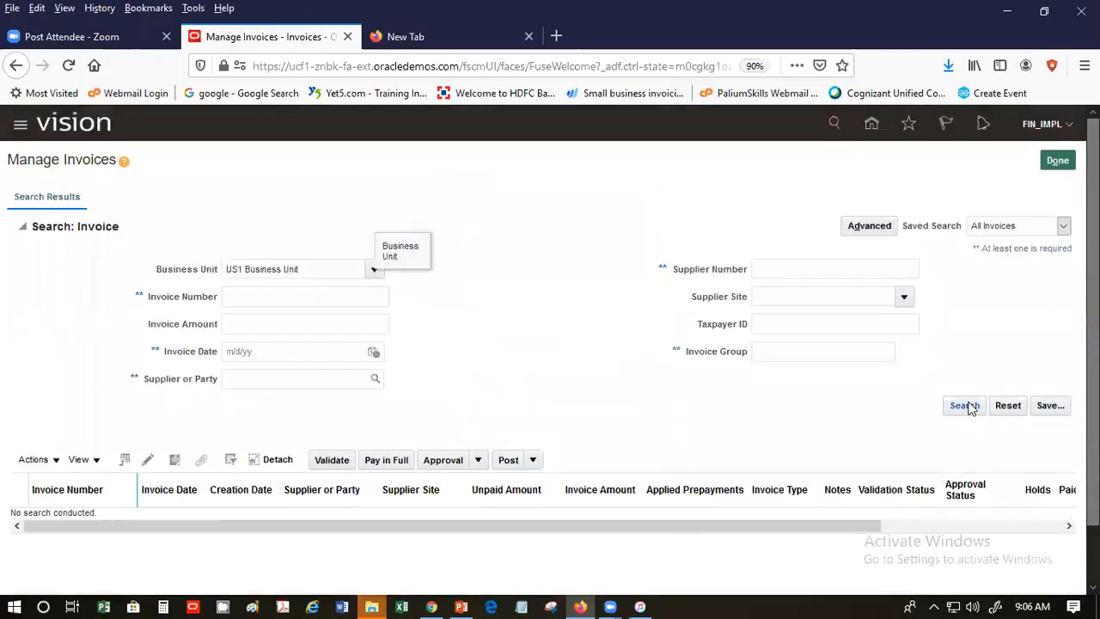
click(967, 406)
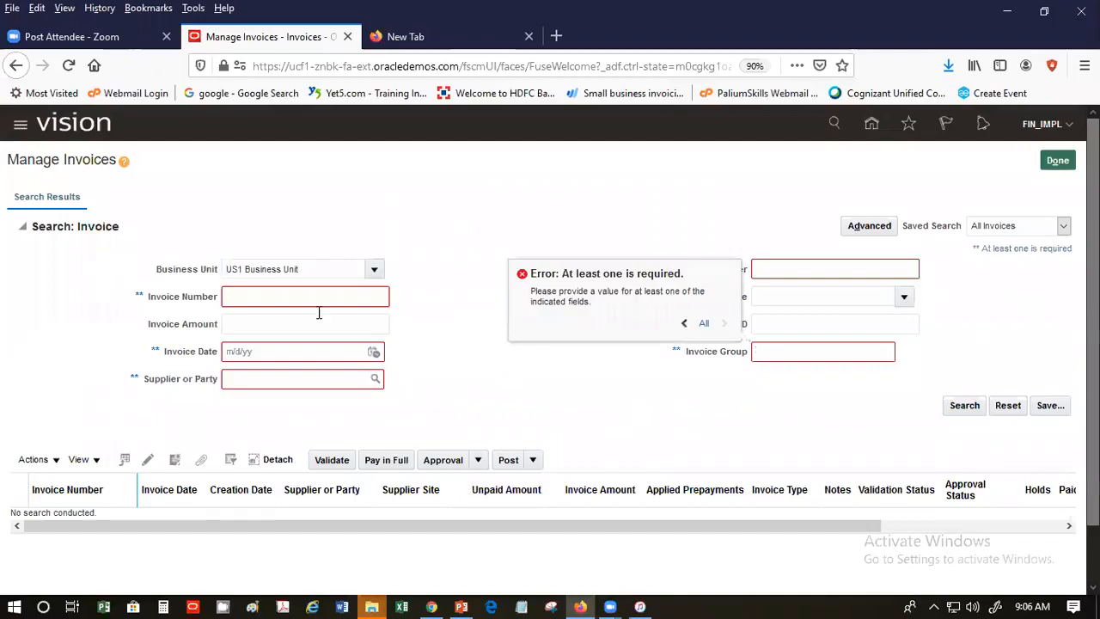
click(373, 352)
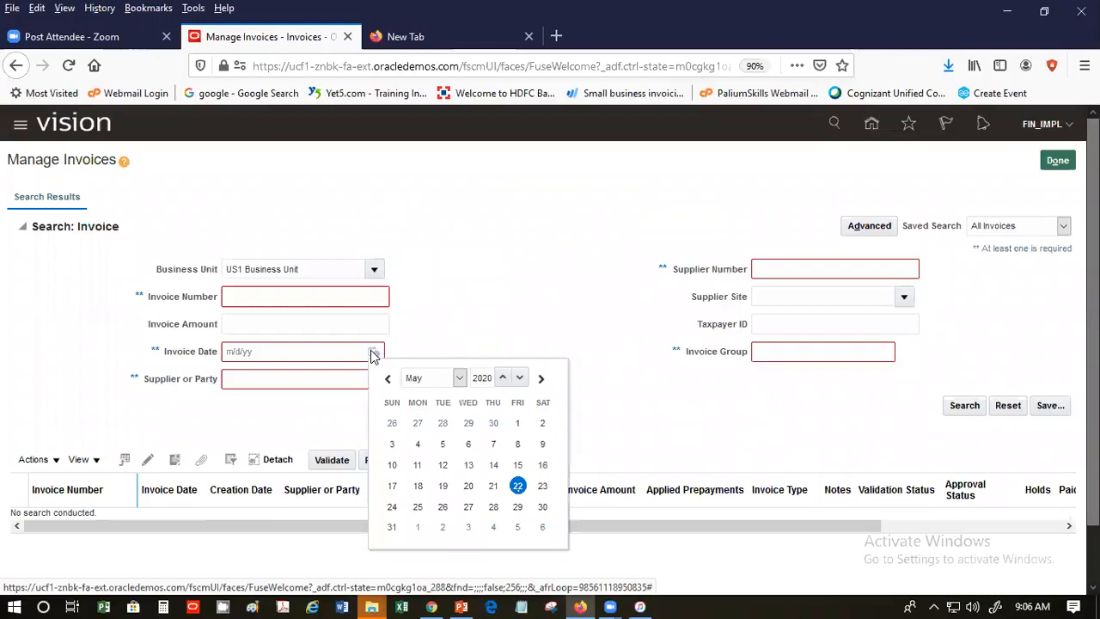
- Search invoices with Invoice Date 5/22/20, continuing past the performance warning
click(851, 351)
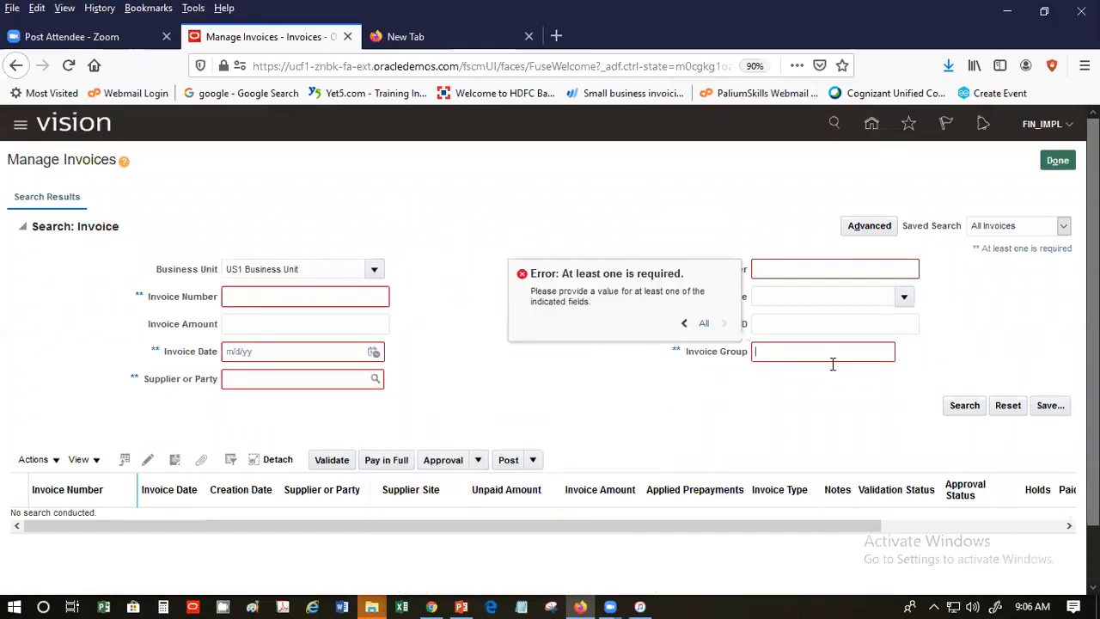
click(374, 353)
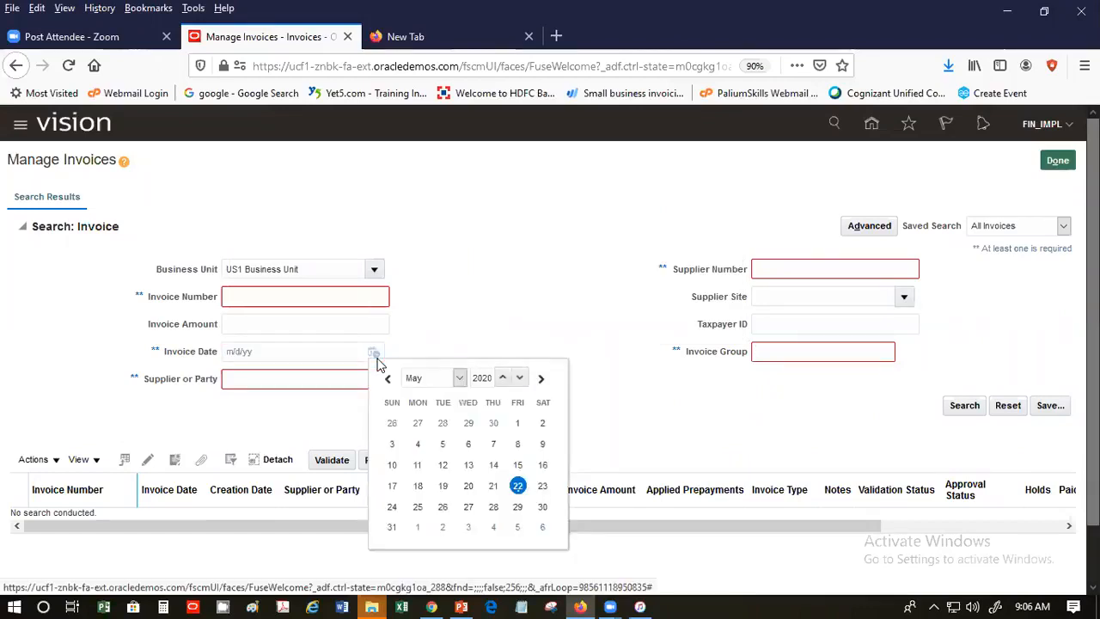
click(518, 486)
click(962, 407)
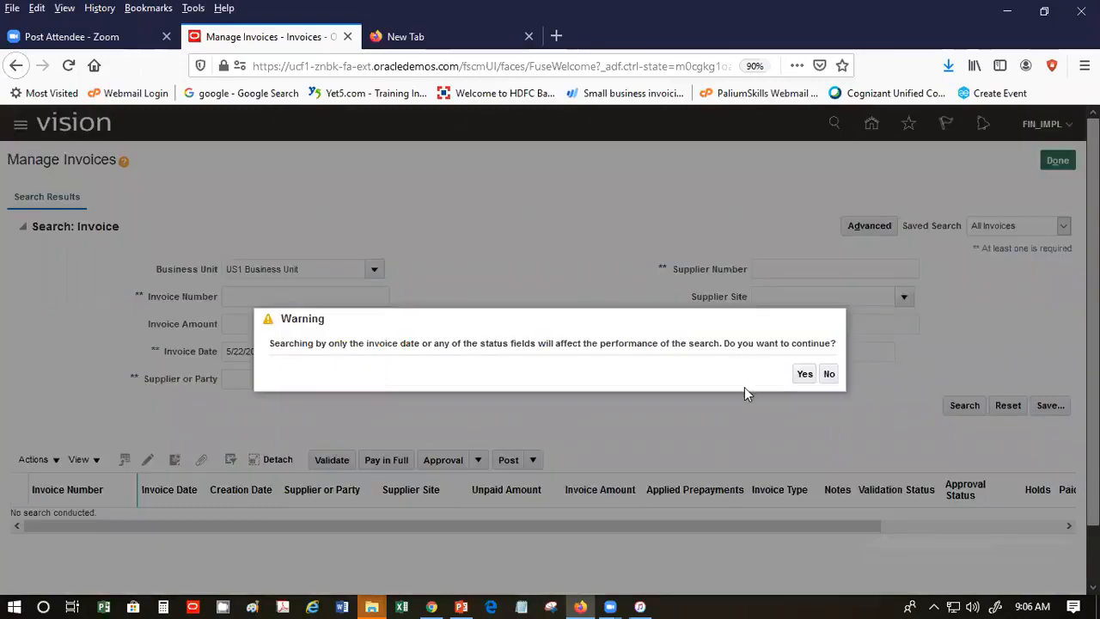
click(805, 376)
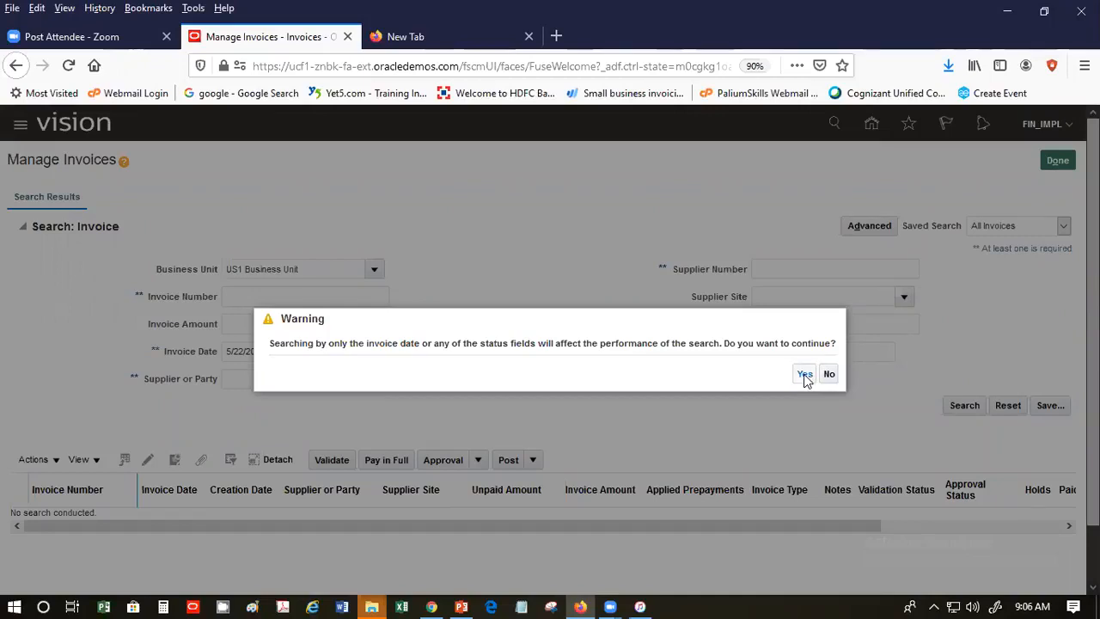
click(805, 377)
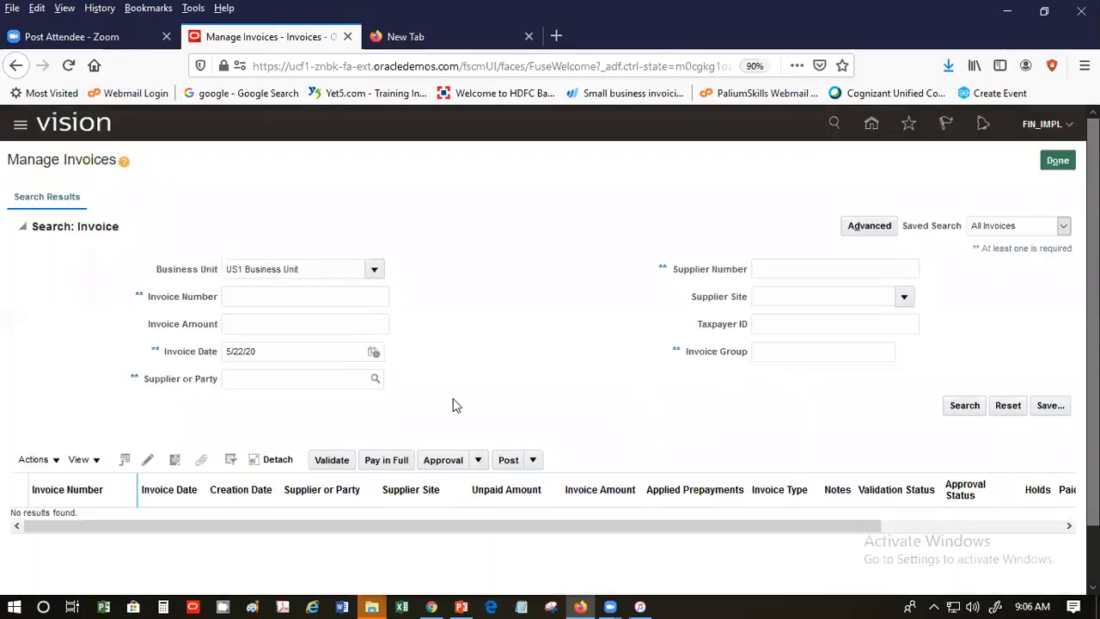
click(262, 351)
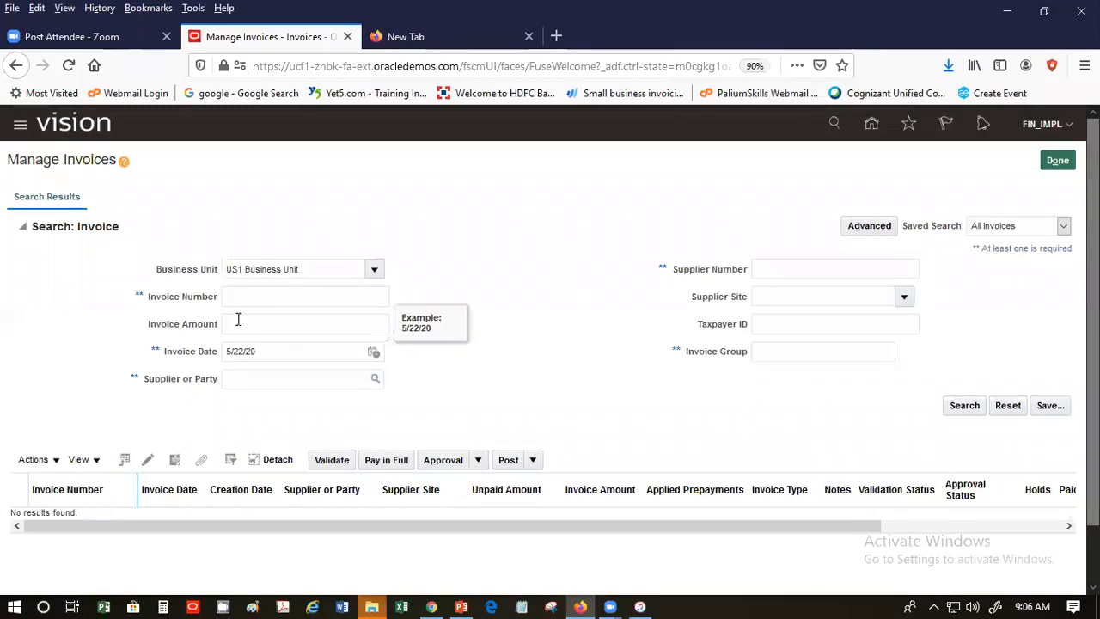
click(891, 227)
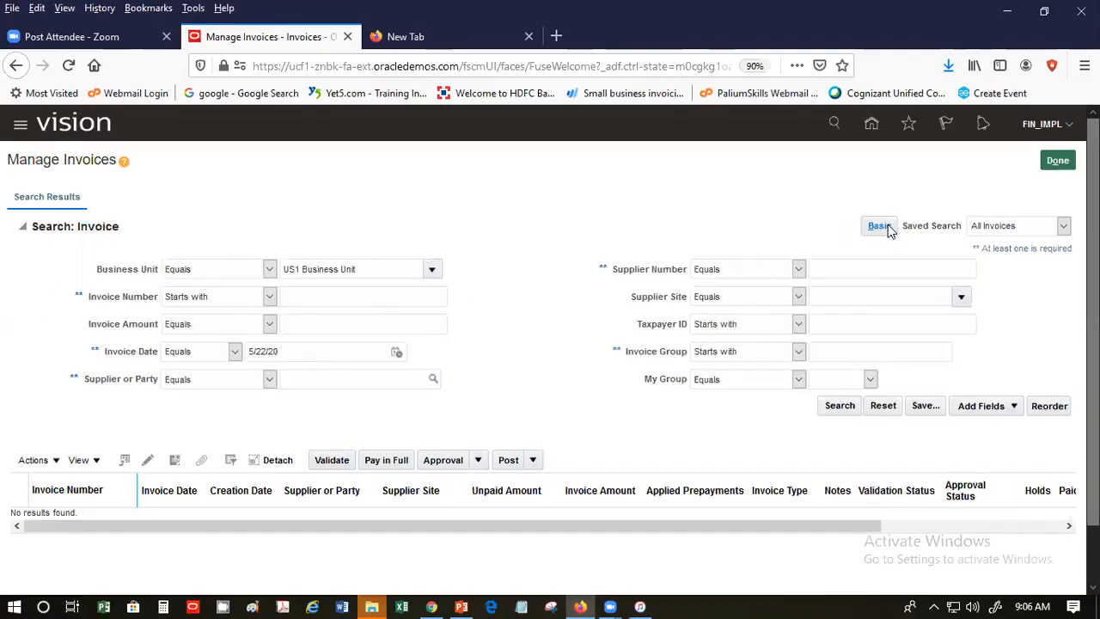
- Set the Invoice Date condition to Between 5/1/20 and 5/22/20
click(235, 351)
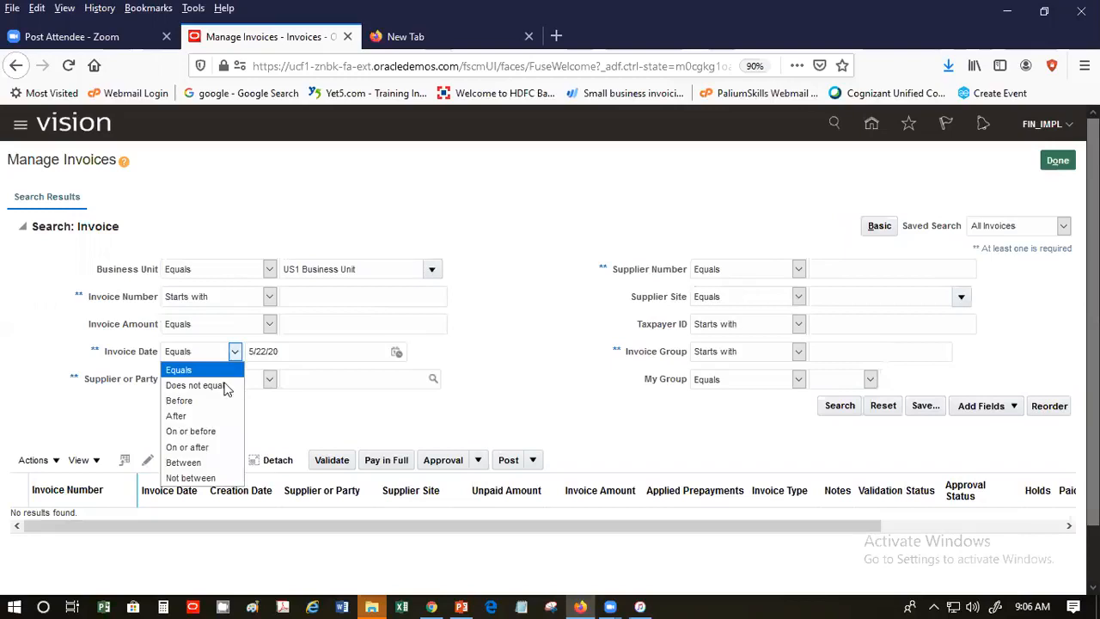
click(227, 463)
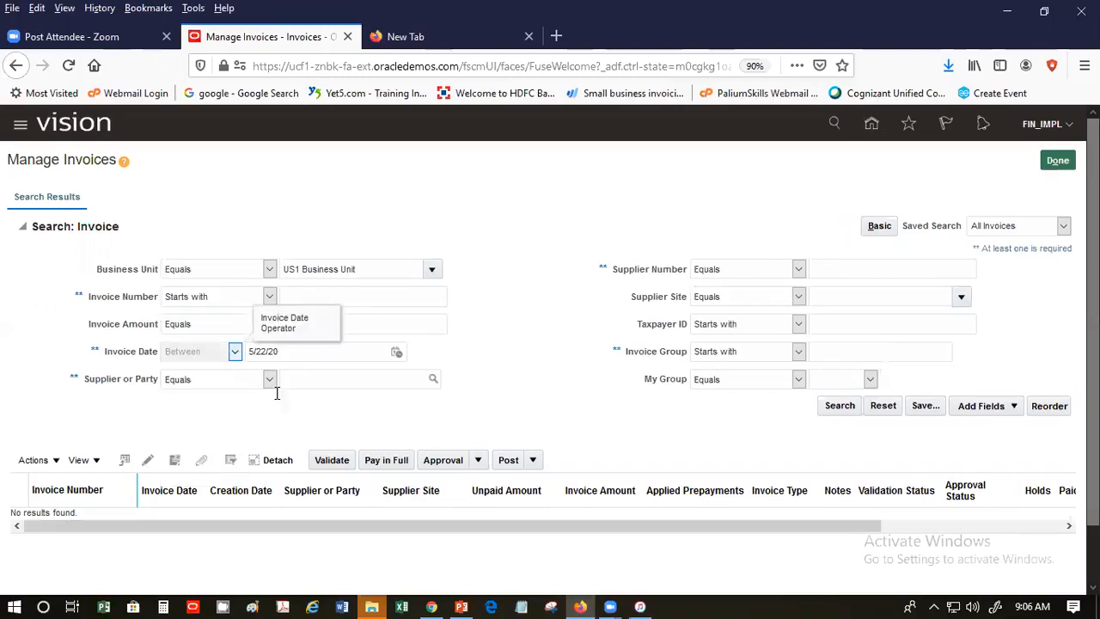
click(274, 350)
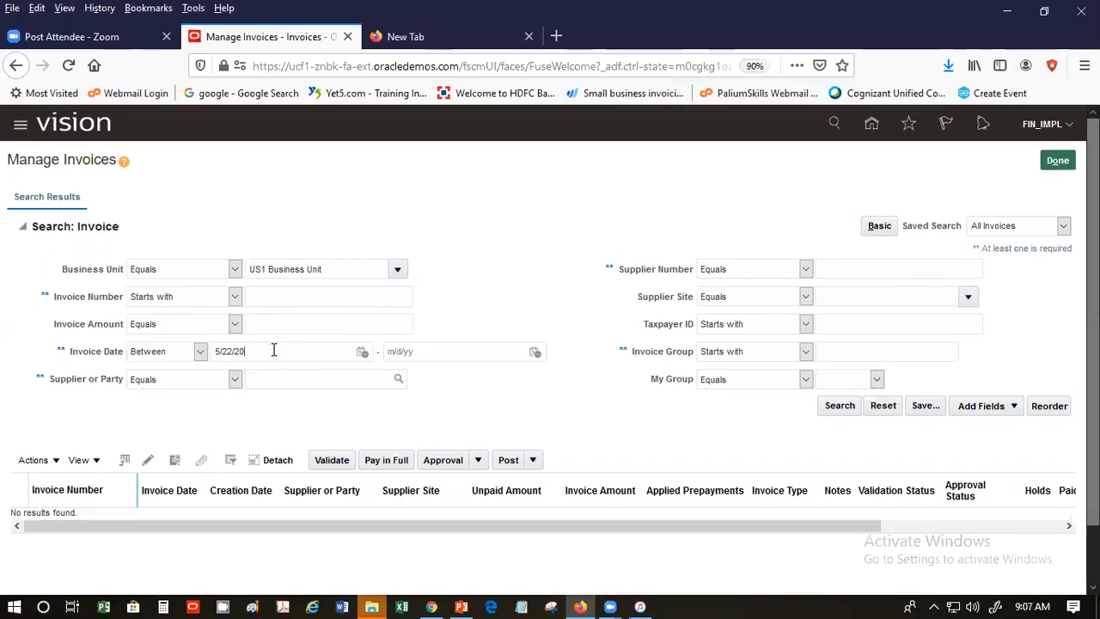
click(362, 352)
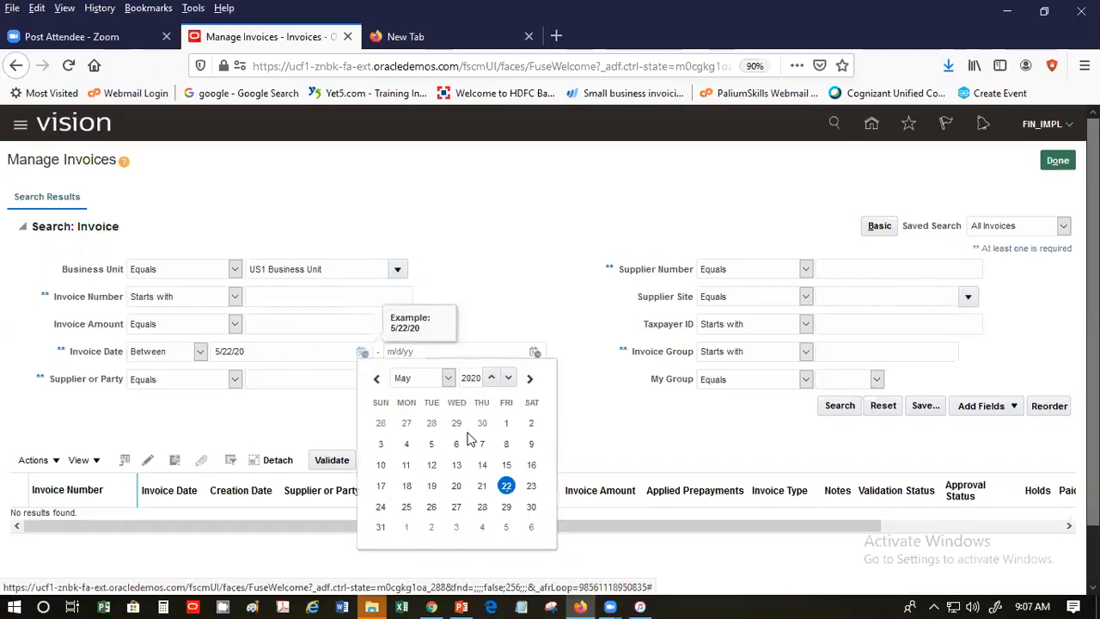
click(506, 422)
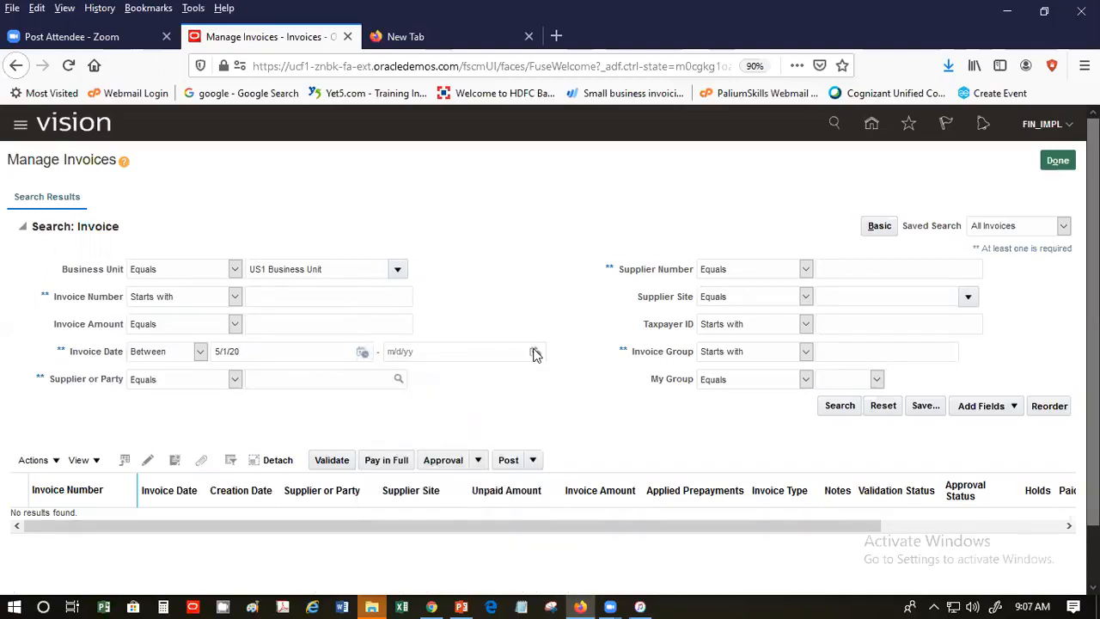
click(534, 352)
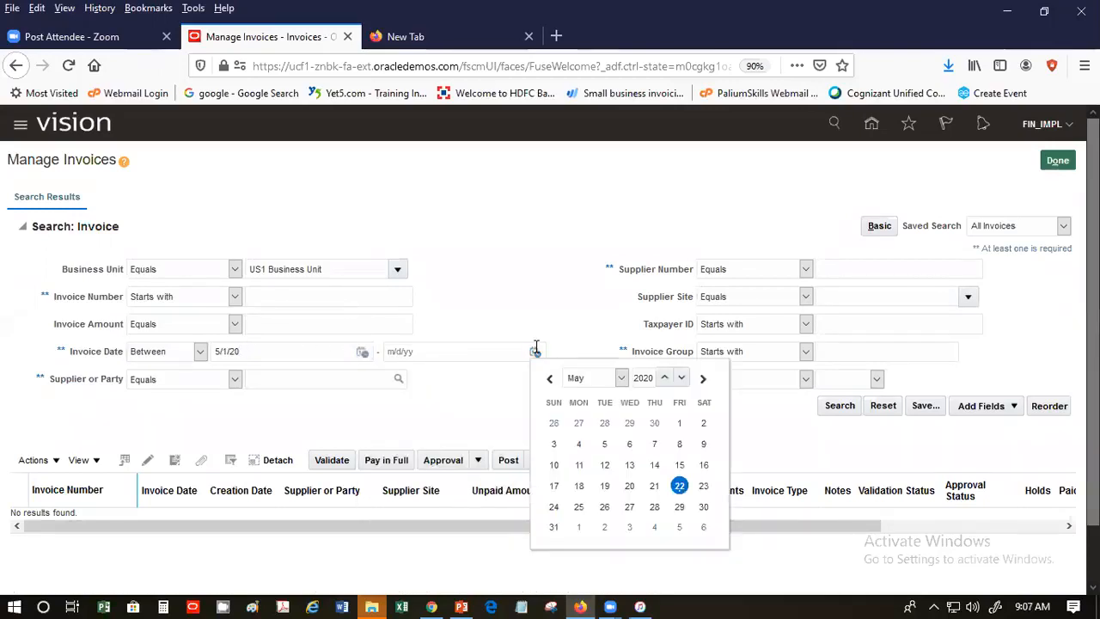
click(680, 487)
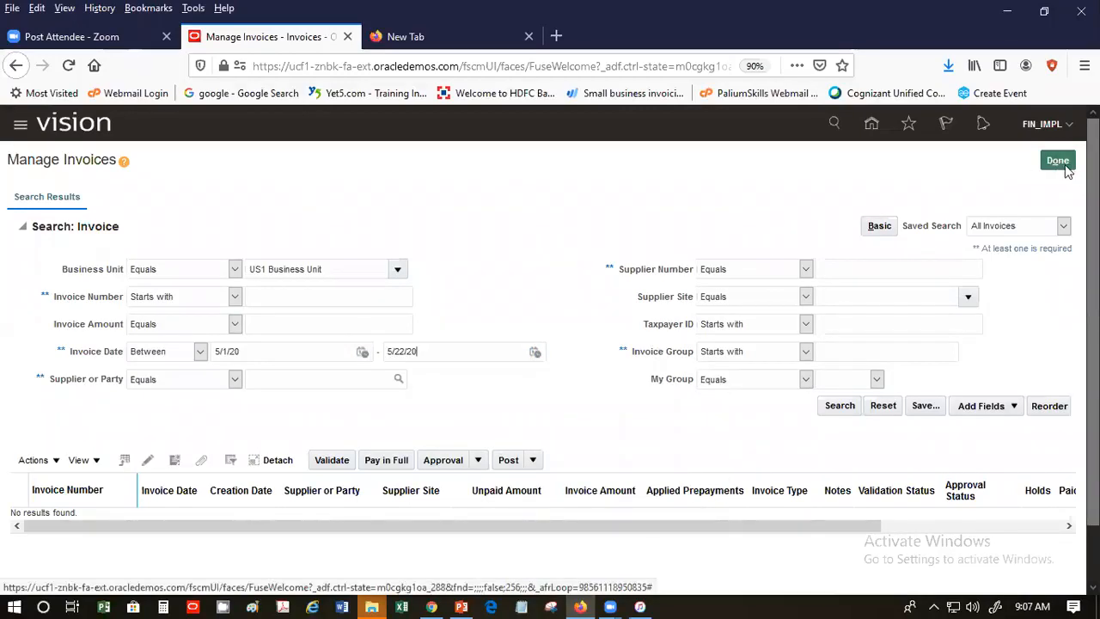
- Run the date-range search past the performance warning, then close Manage Invoices
click(843, 406)
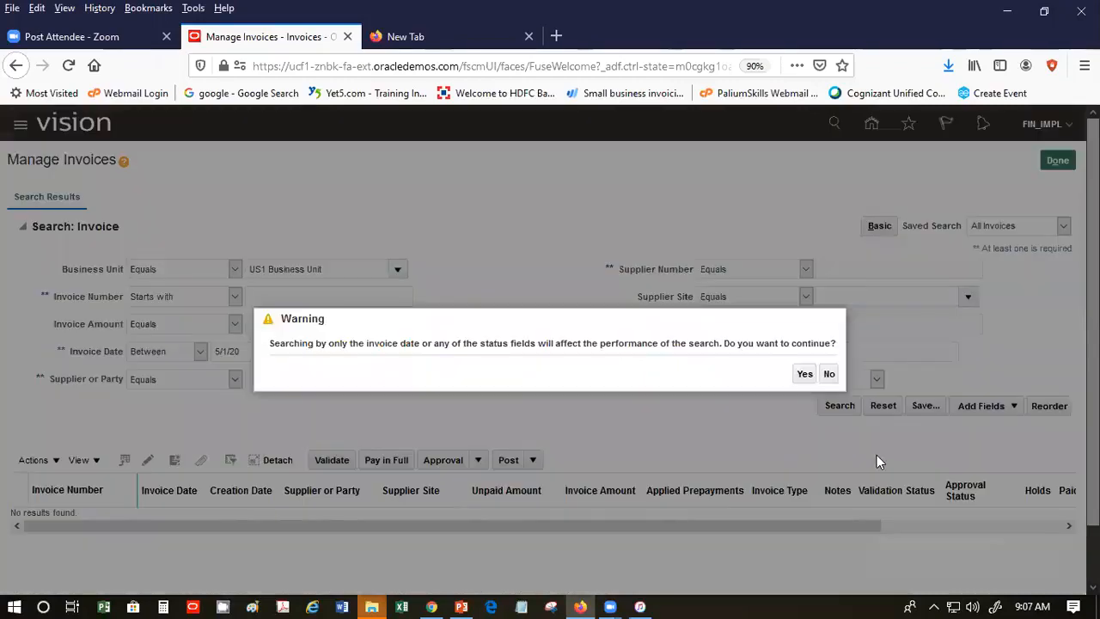
click(801, 373)
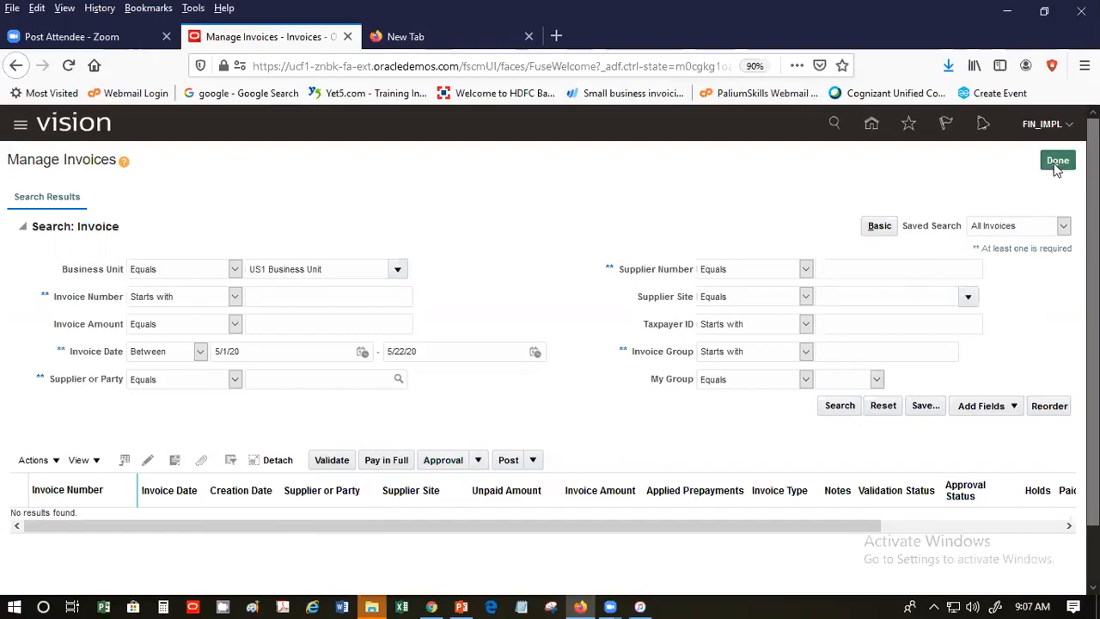
click(1057, 163)
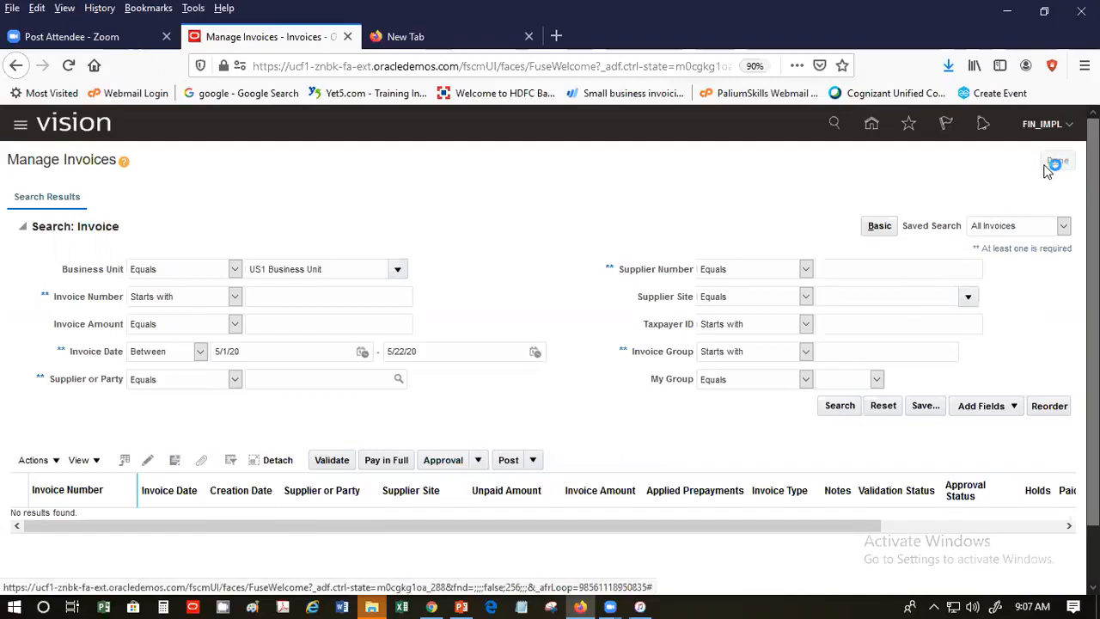